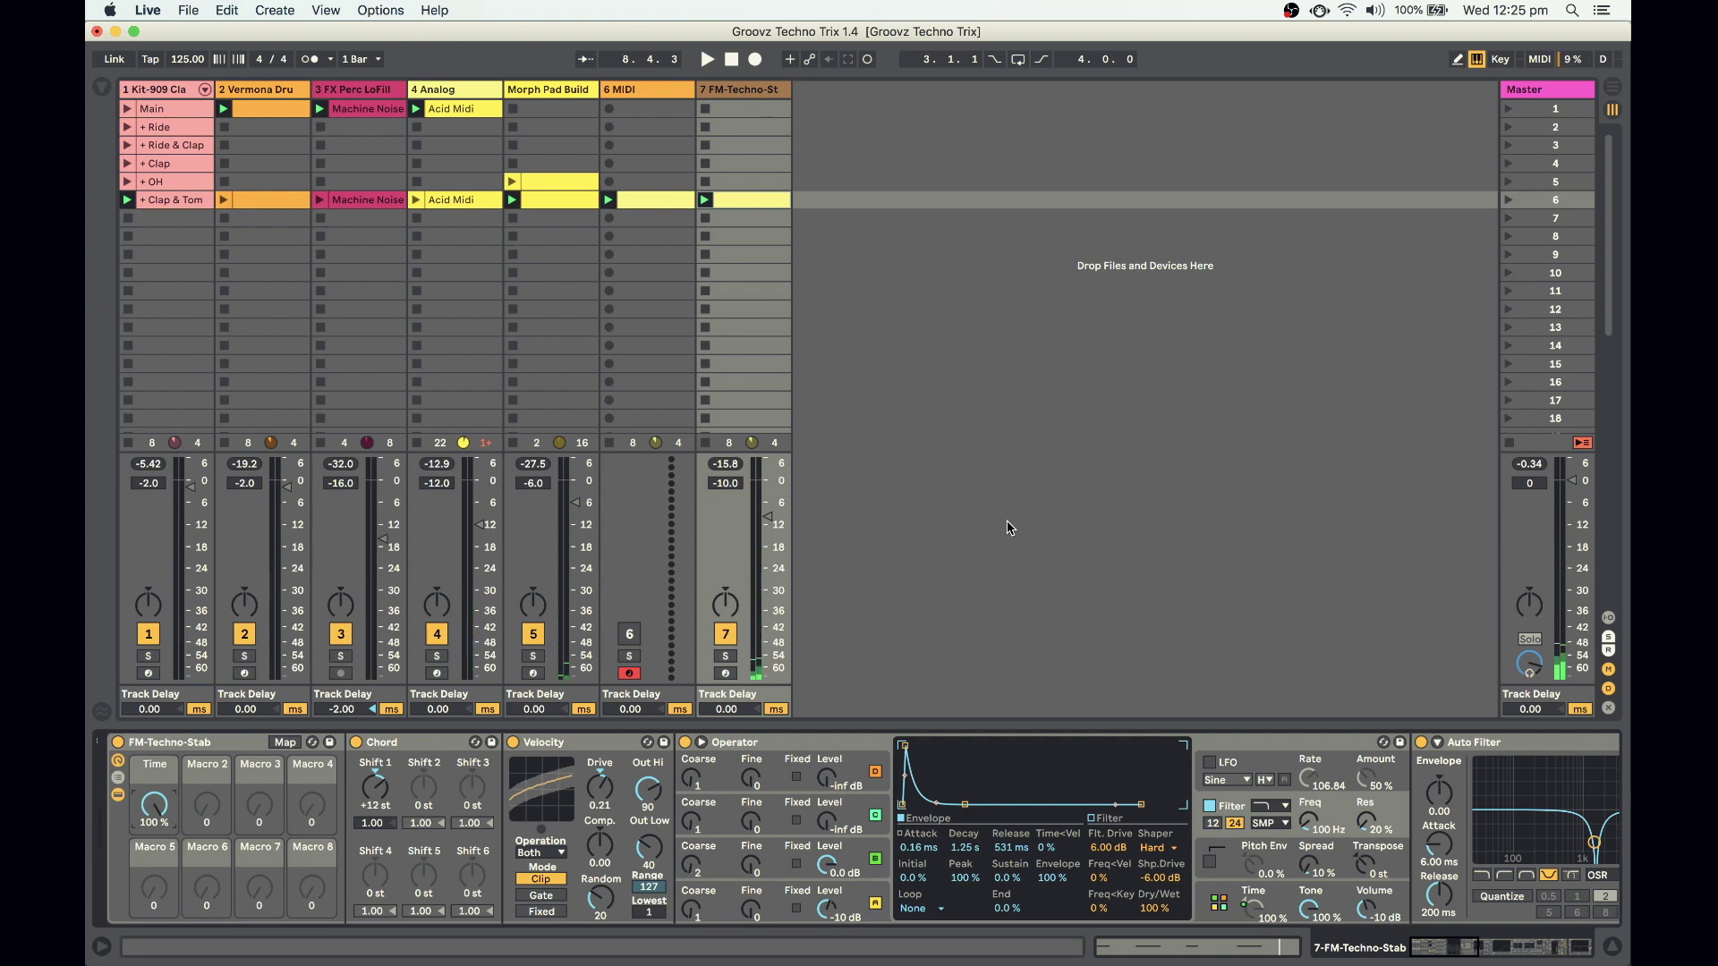
Compare the device chains of the empty 6 MIDI track and the FM-Techno-Stab track
click(656, 90)
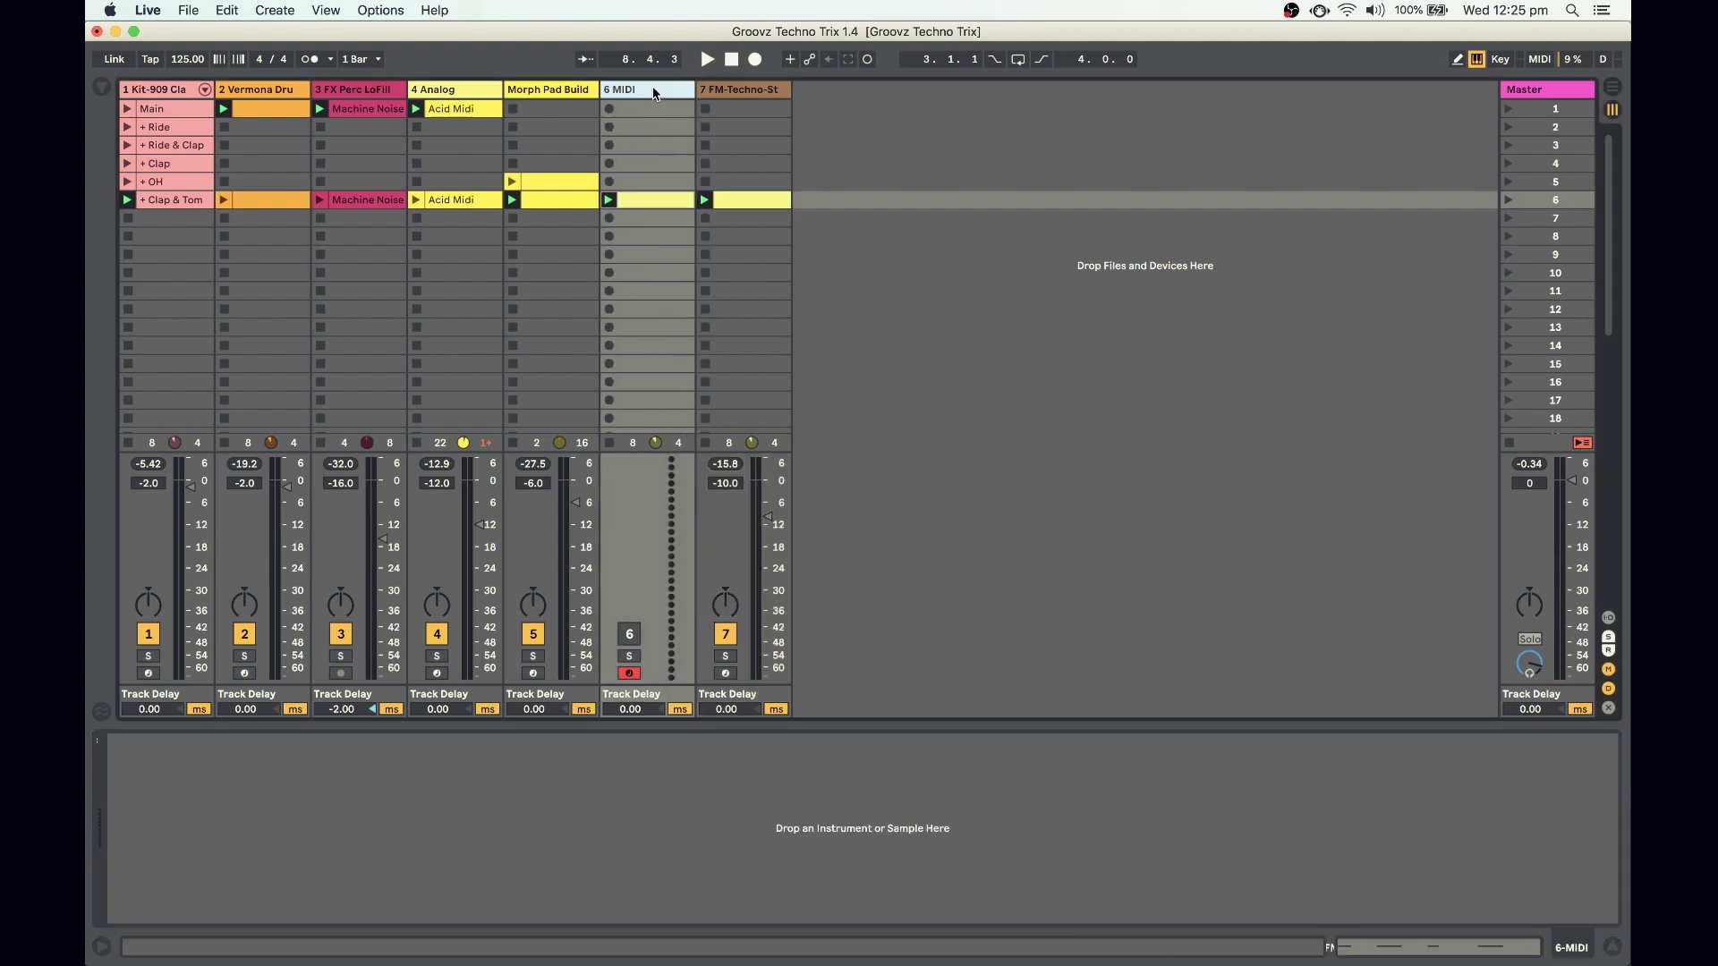
click(719, 93)
click(667, 93)
click(721, 90)
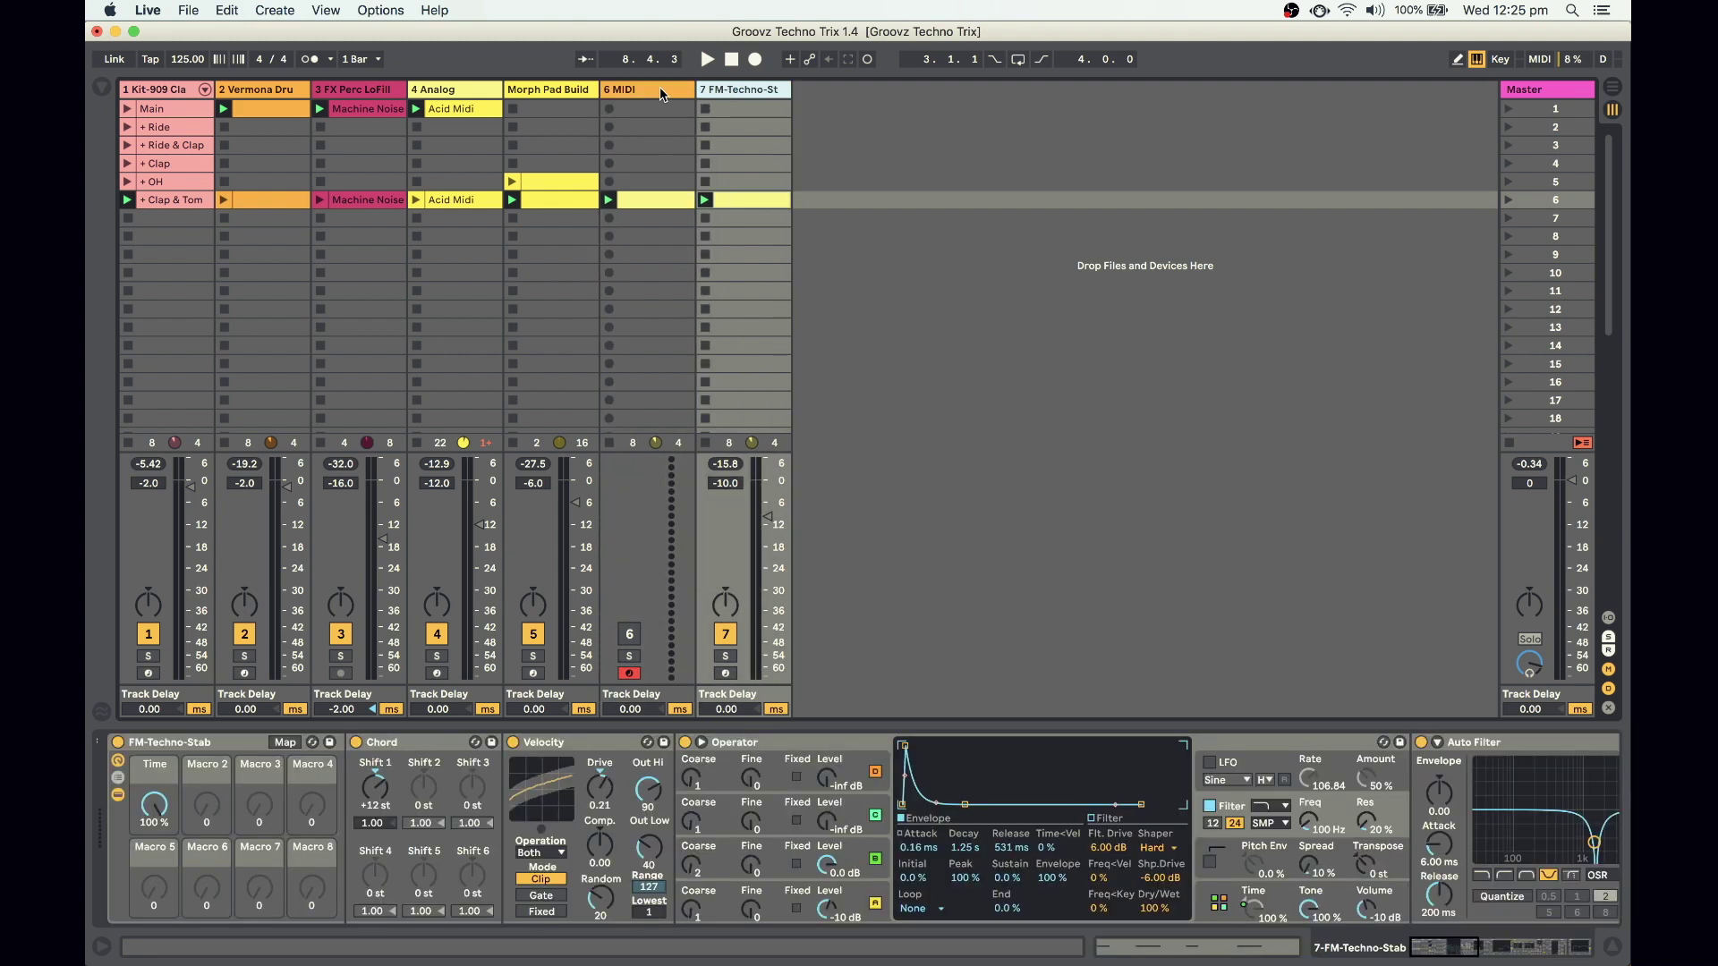
Audition the Morph Pad Build track on its own in solo, then take it out of solo
click(559, 90)
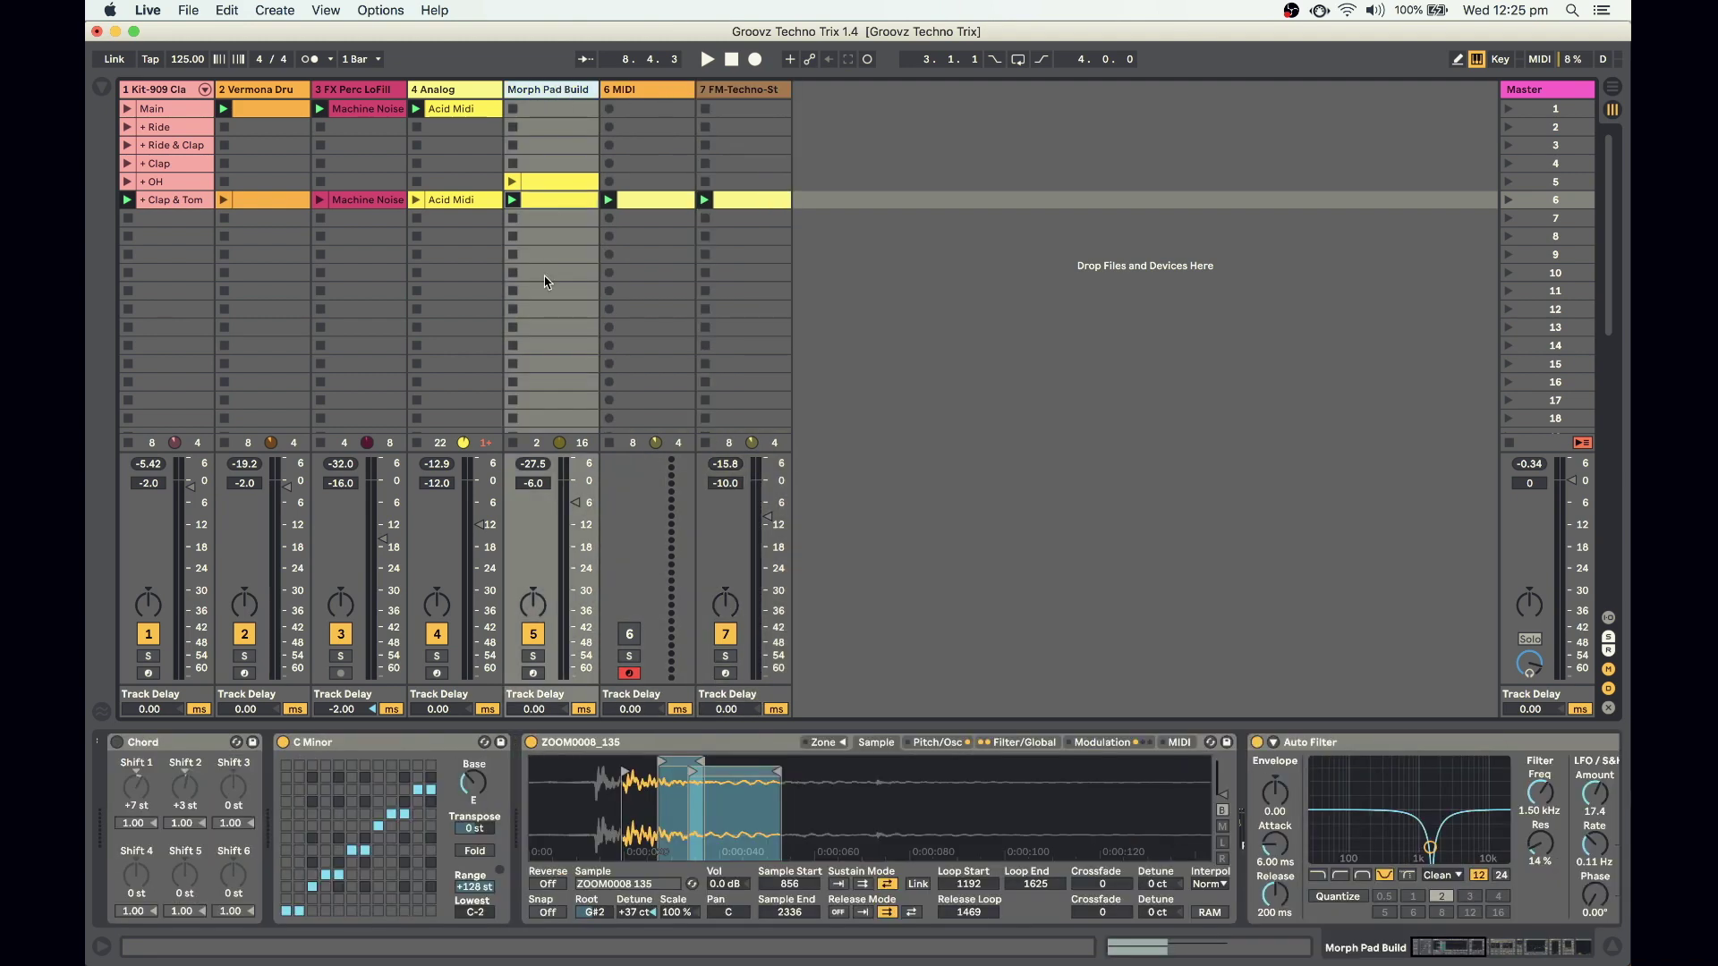
click(534, 657)
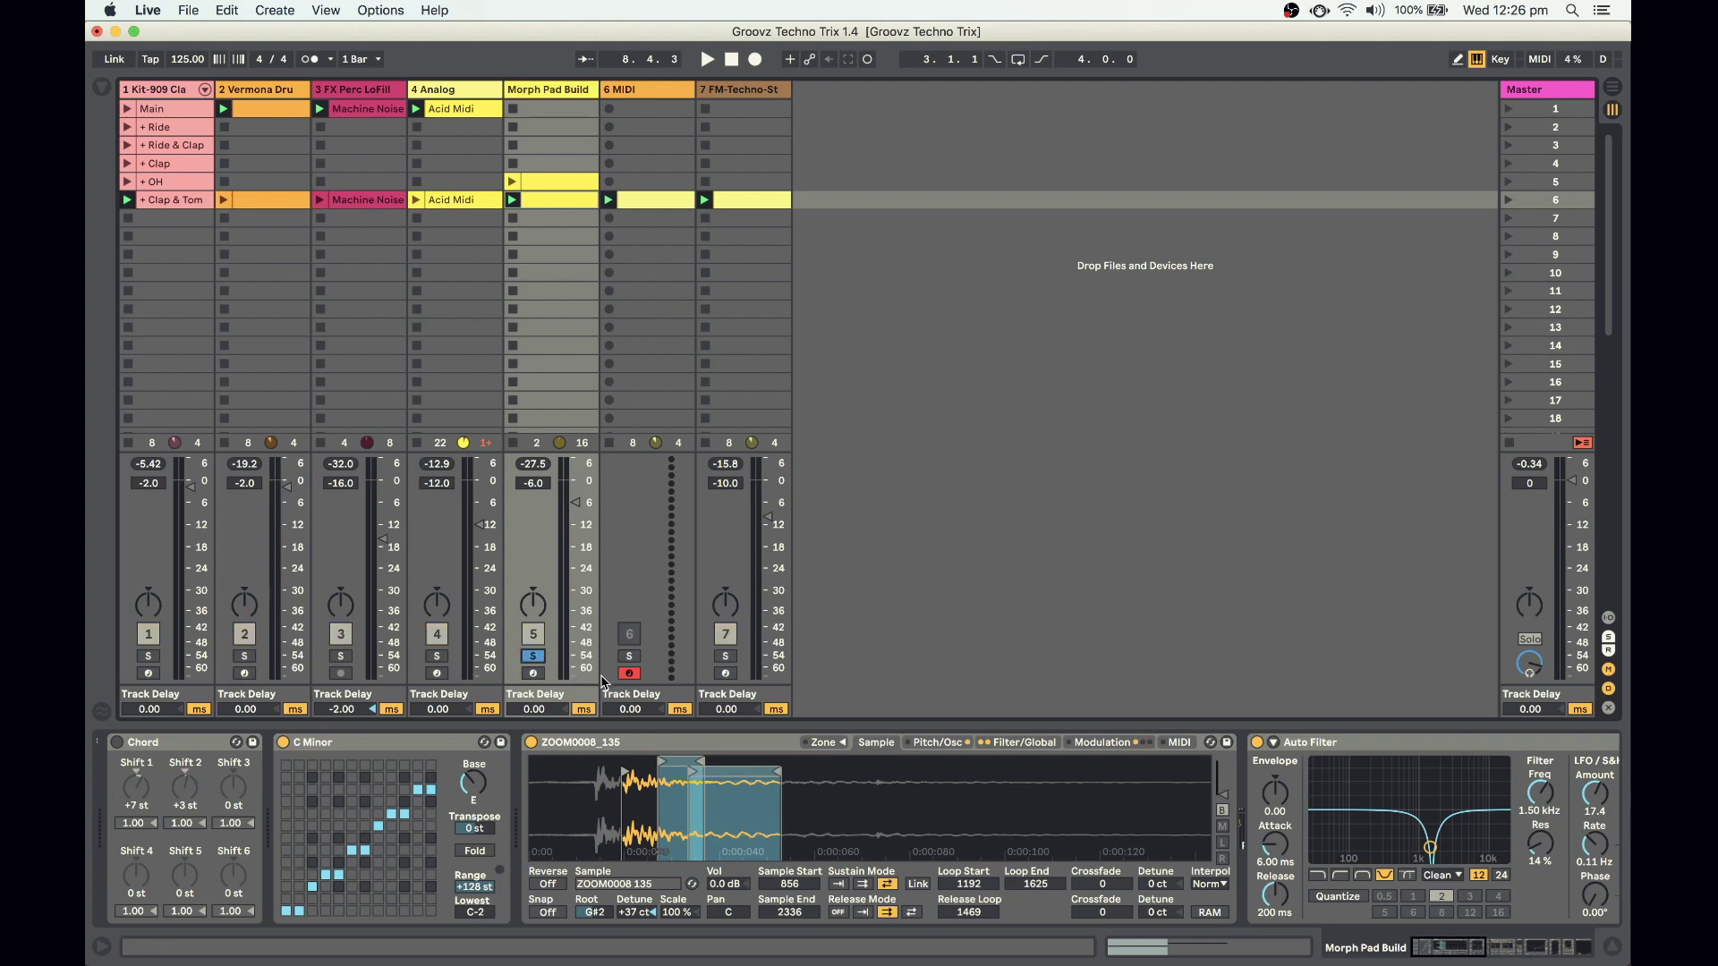
click(194, 748)
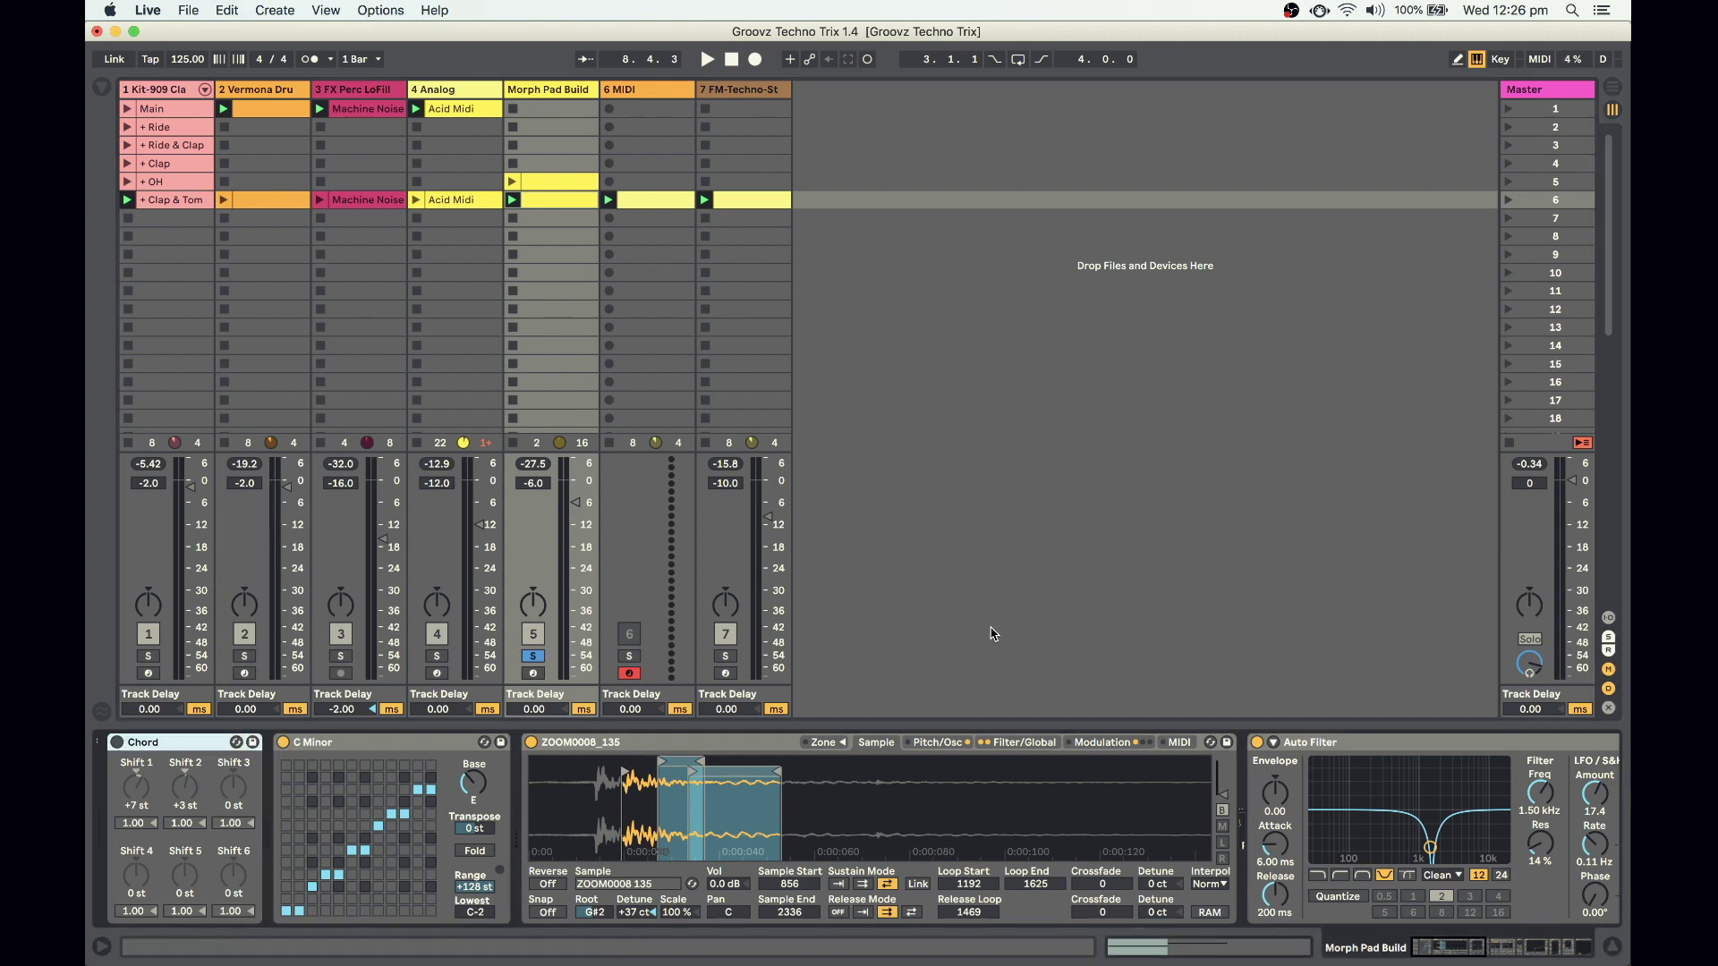
key(space)
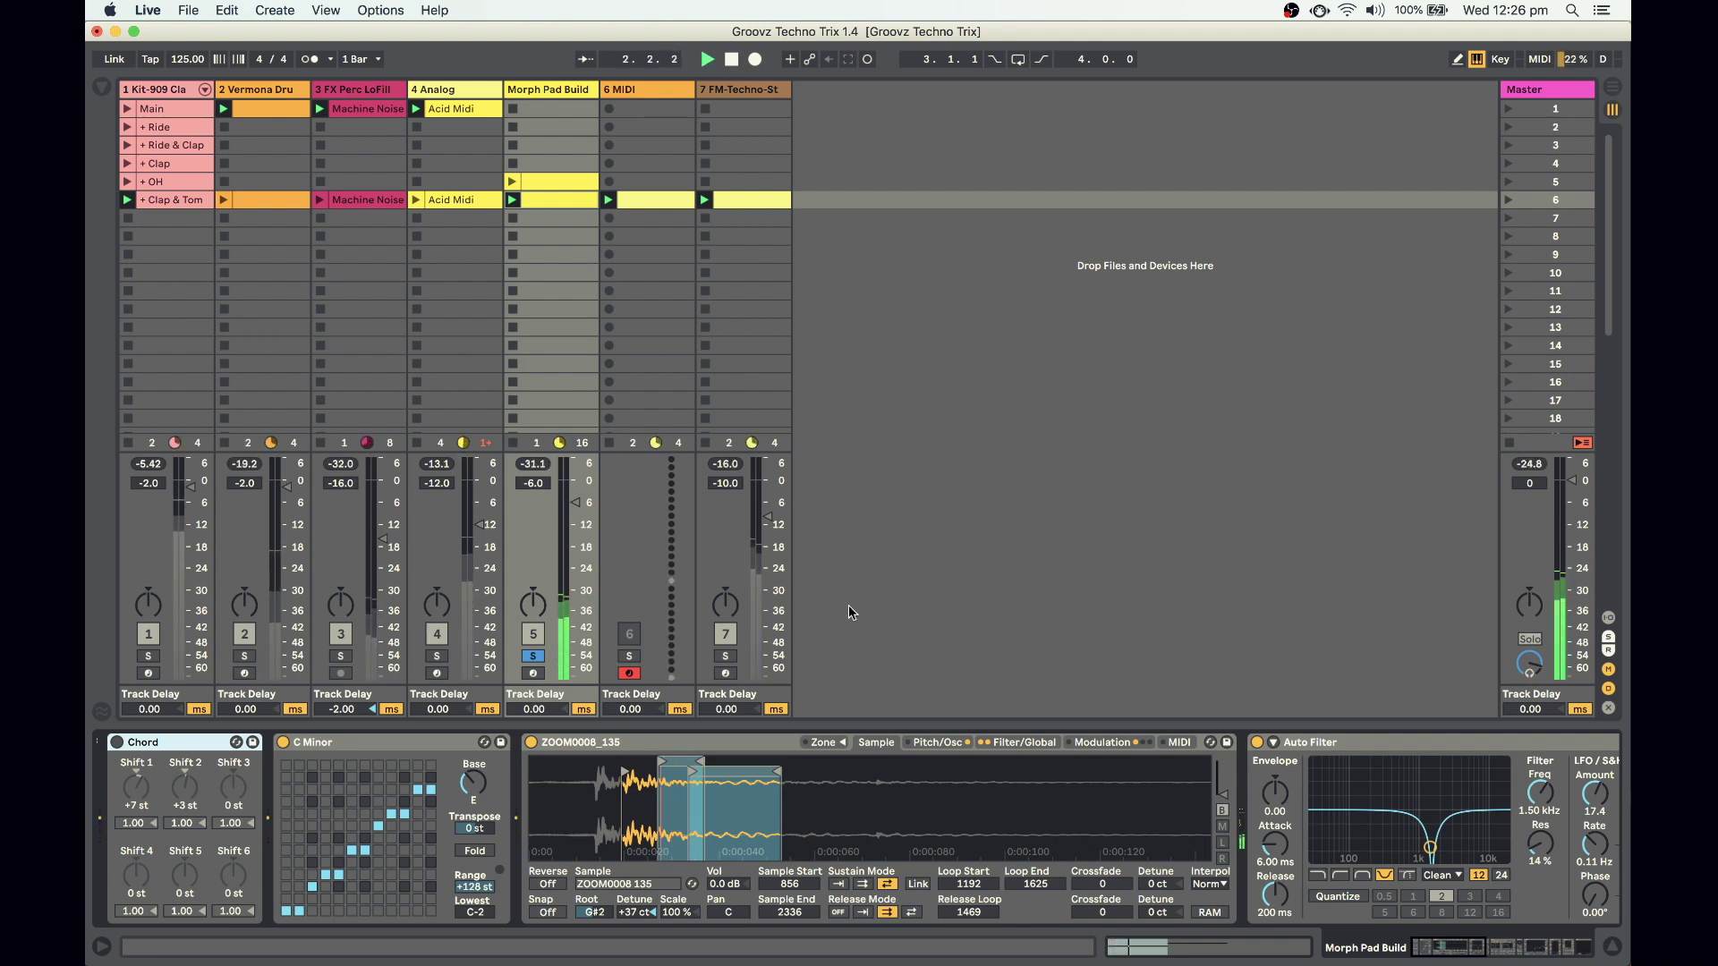
click(533, 655)
Deactivate the FM-Techno-Stab track and show its device chain
click(726, 634)
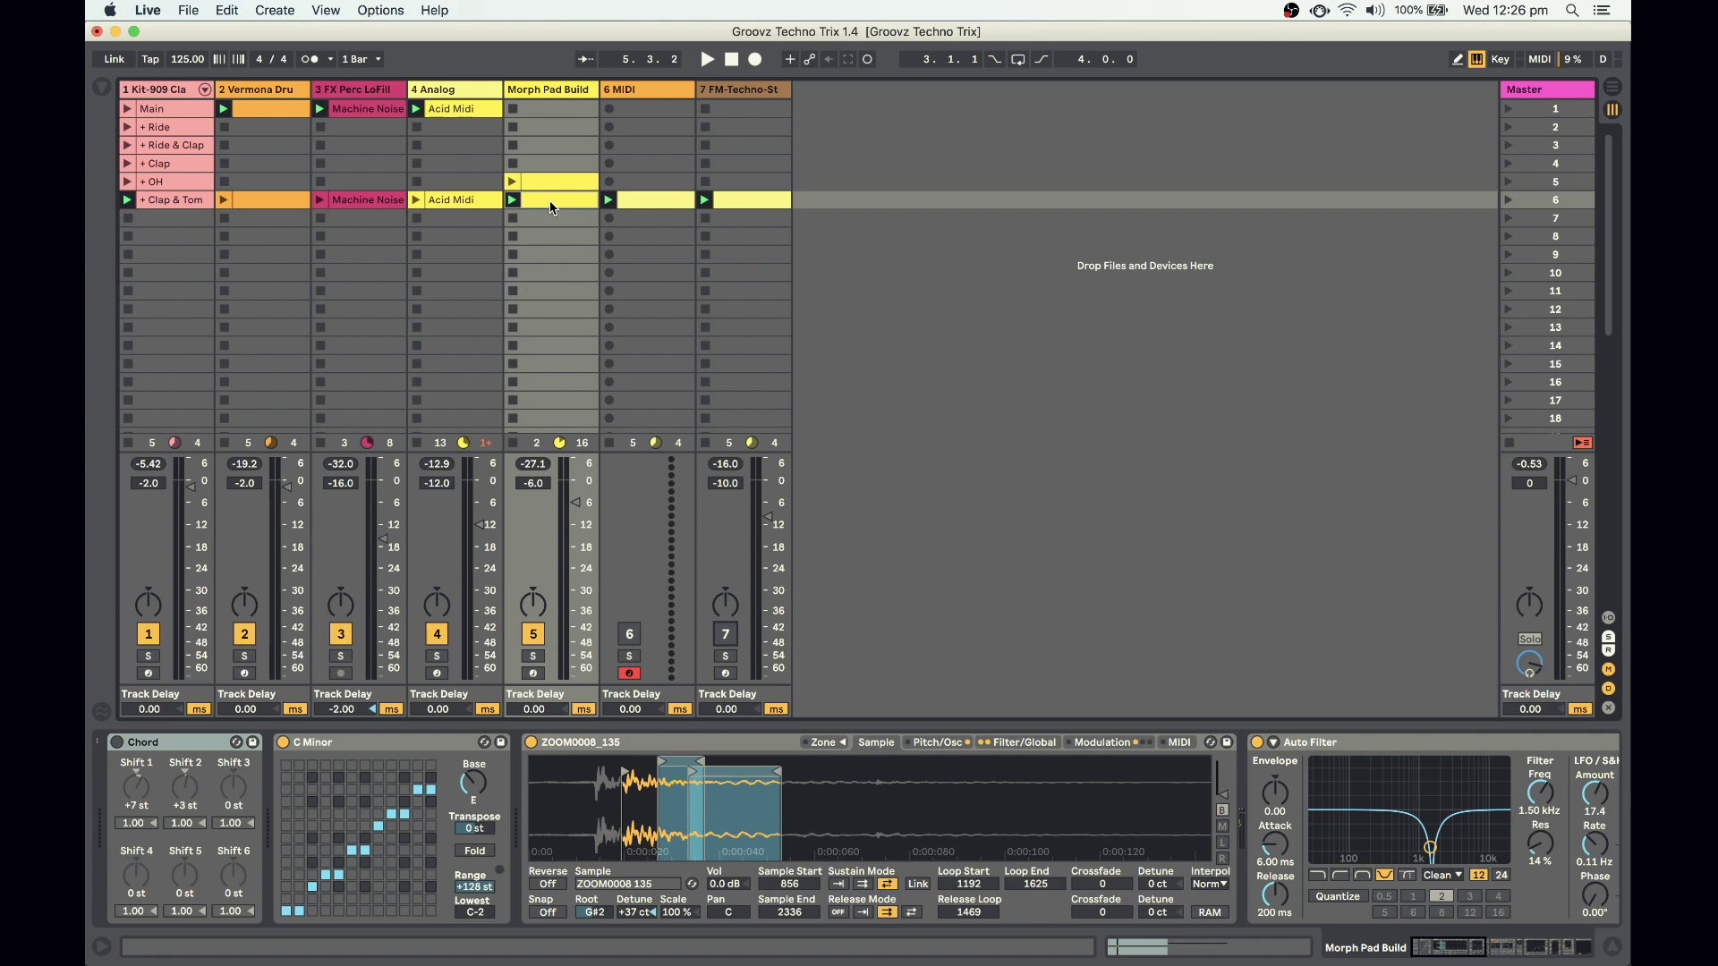
click(741, 90)
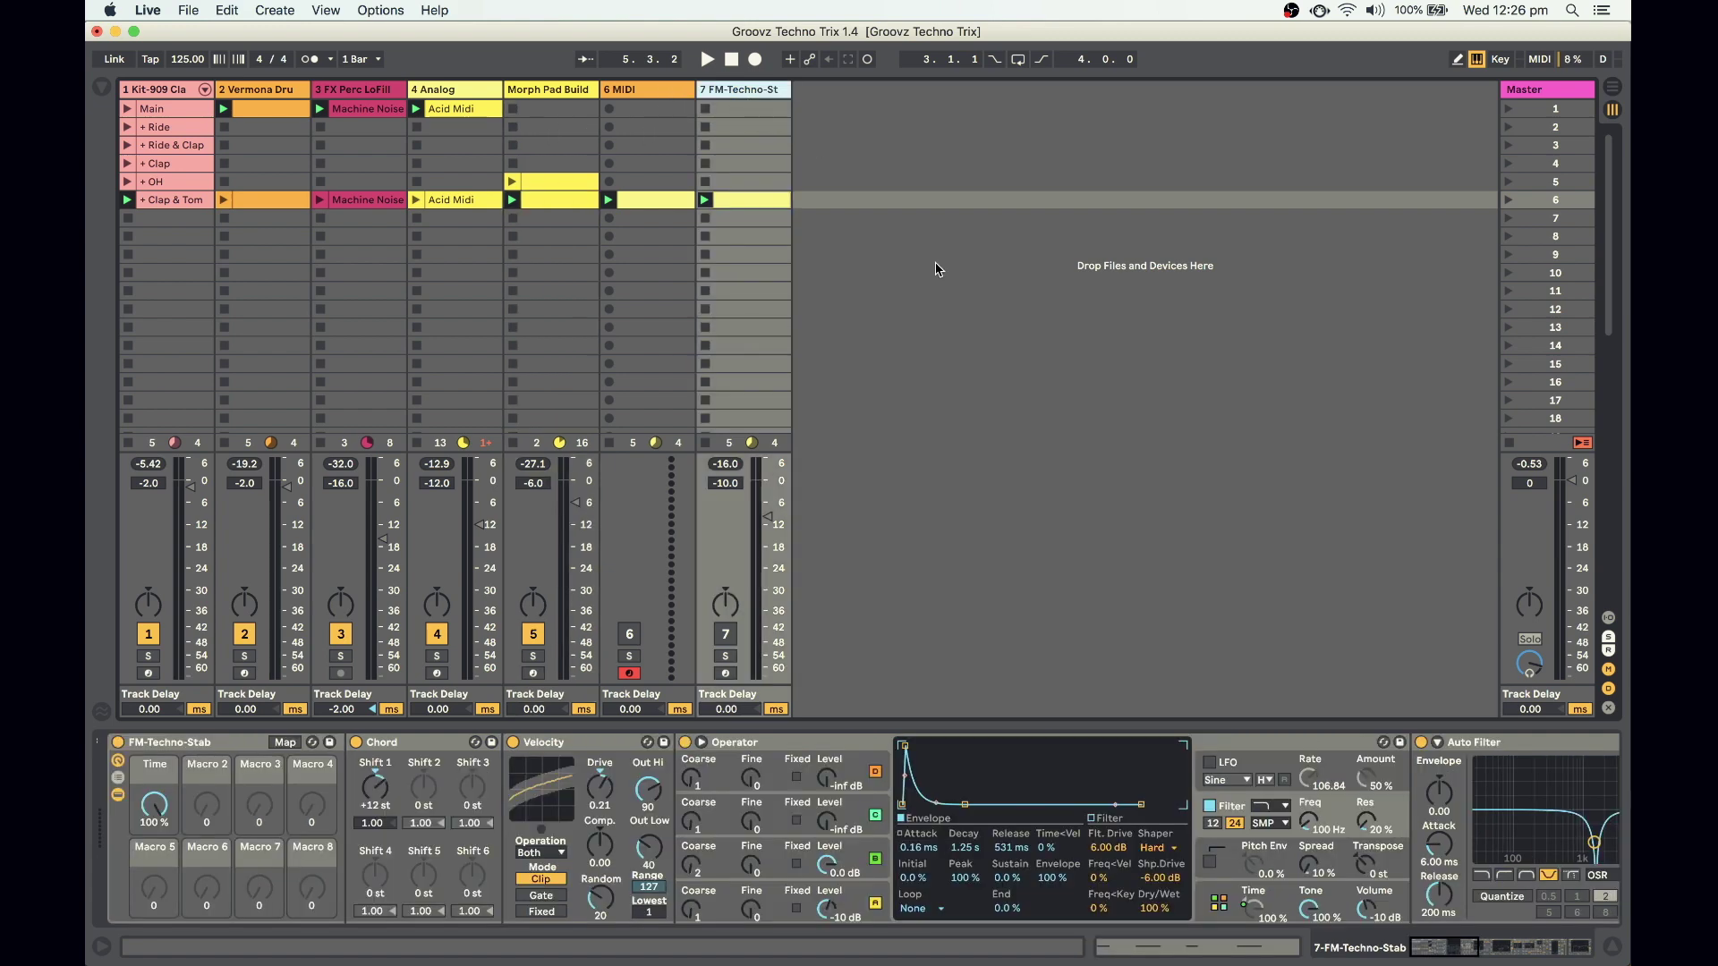
Audition the Kit-909 Classic track in solo with Tom Low 909 unmuted, then restore the pad's mute and end the solo
click(162, 89)
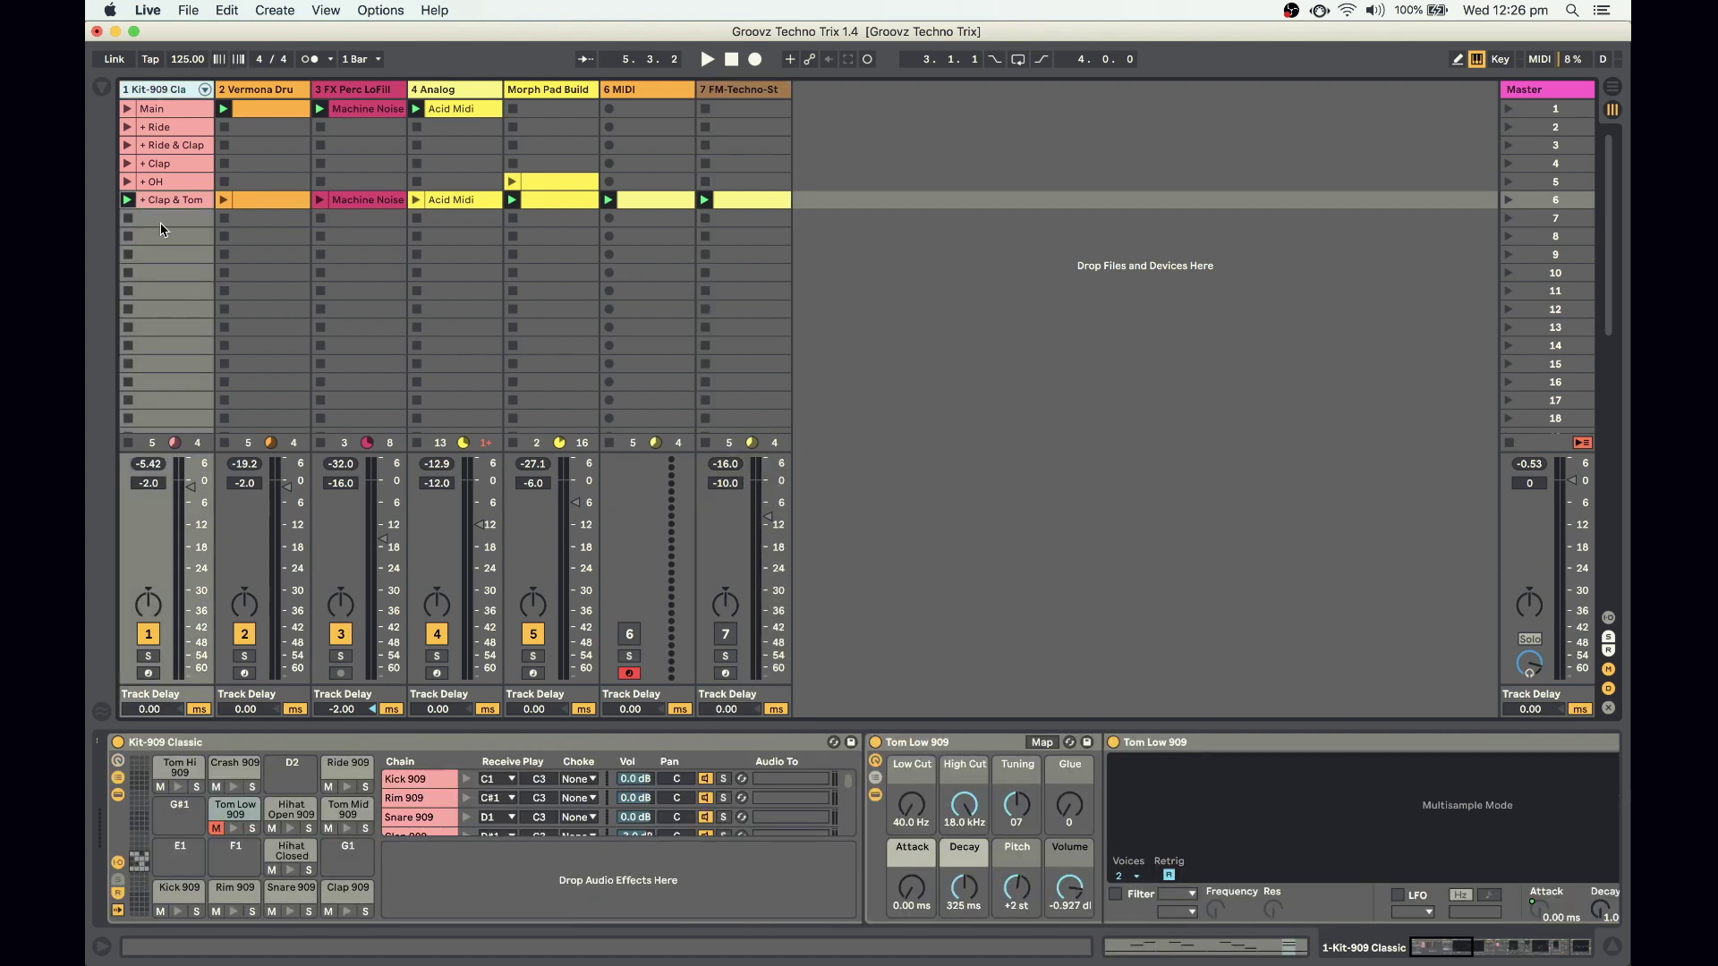
click(148, 657)
key(space)
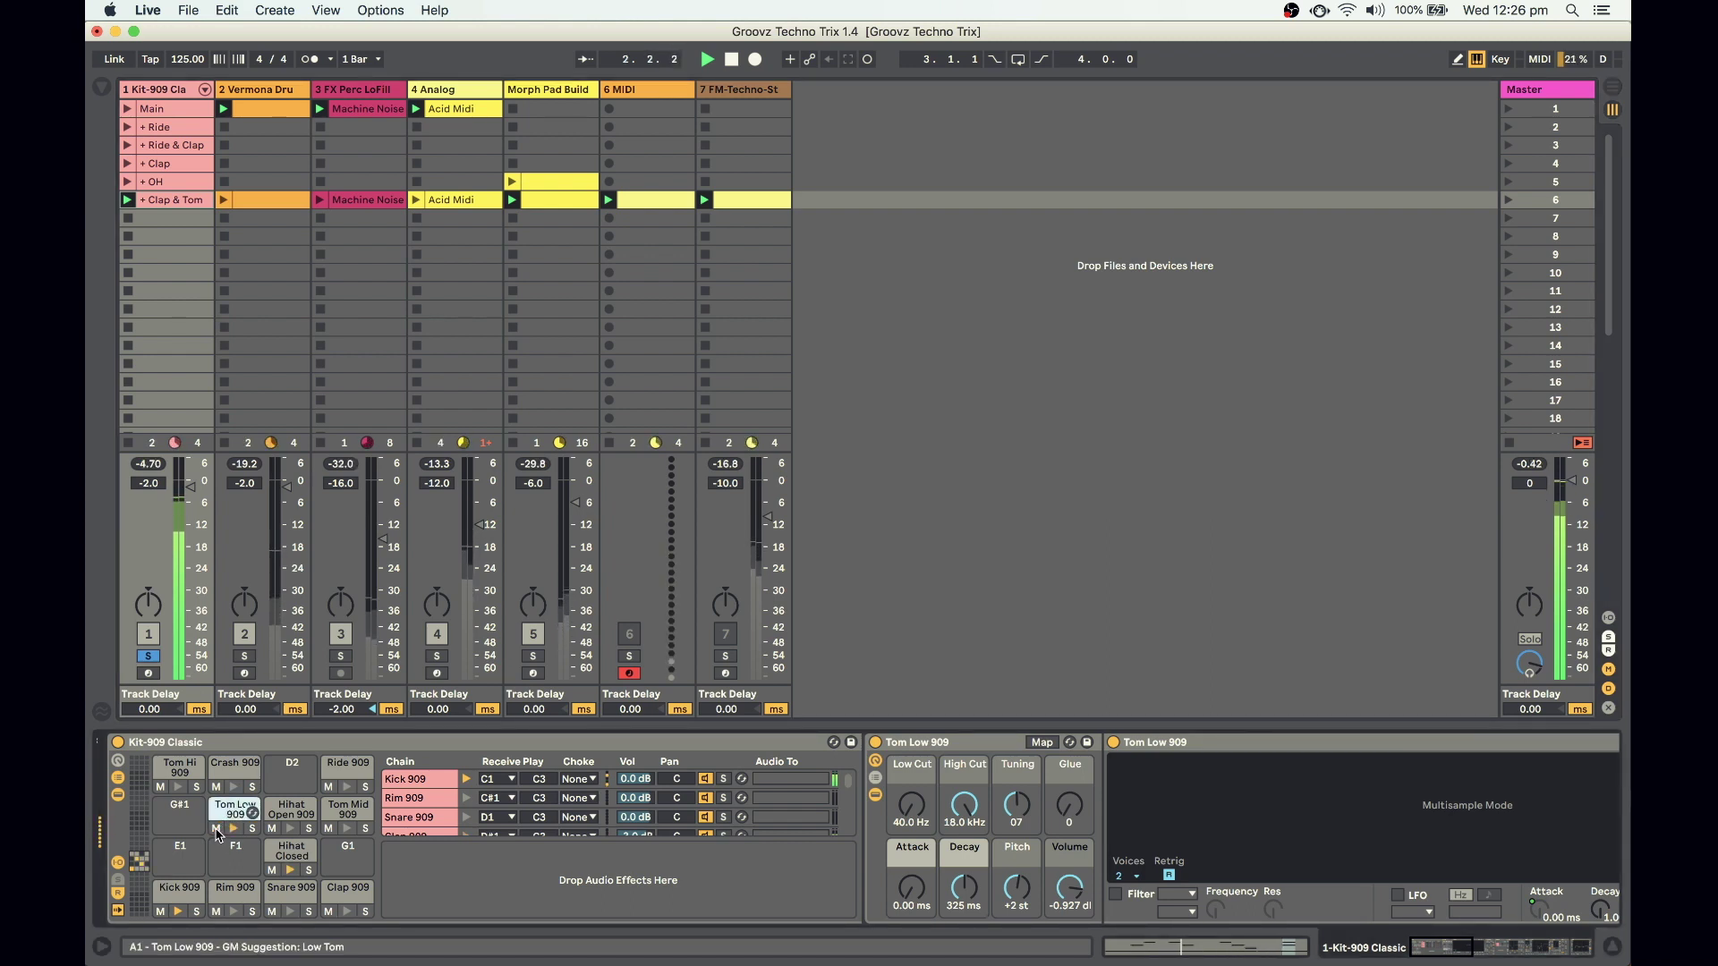
click(216, 829)
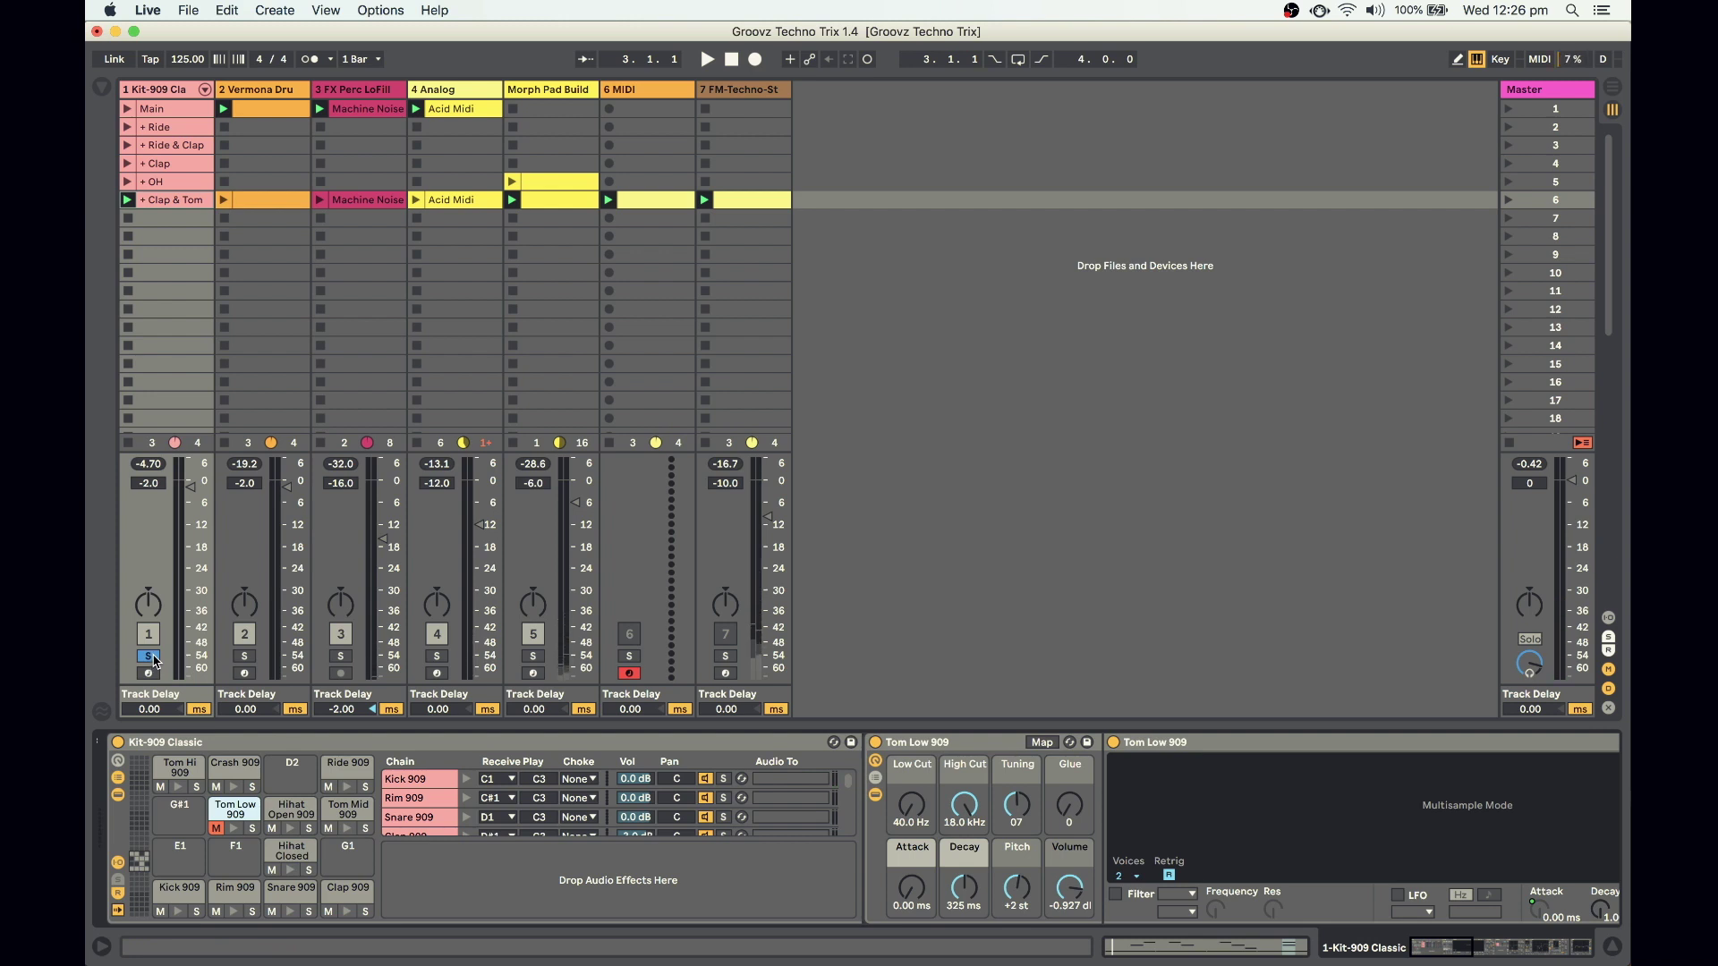
click(148, 656)
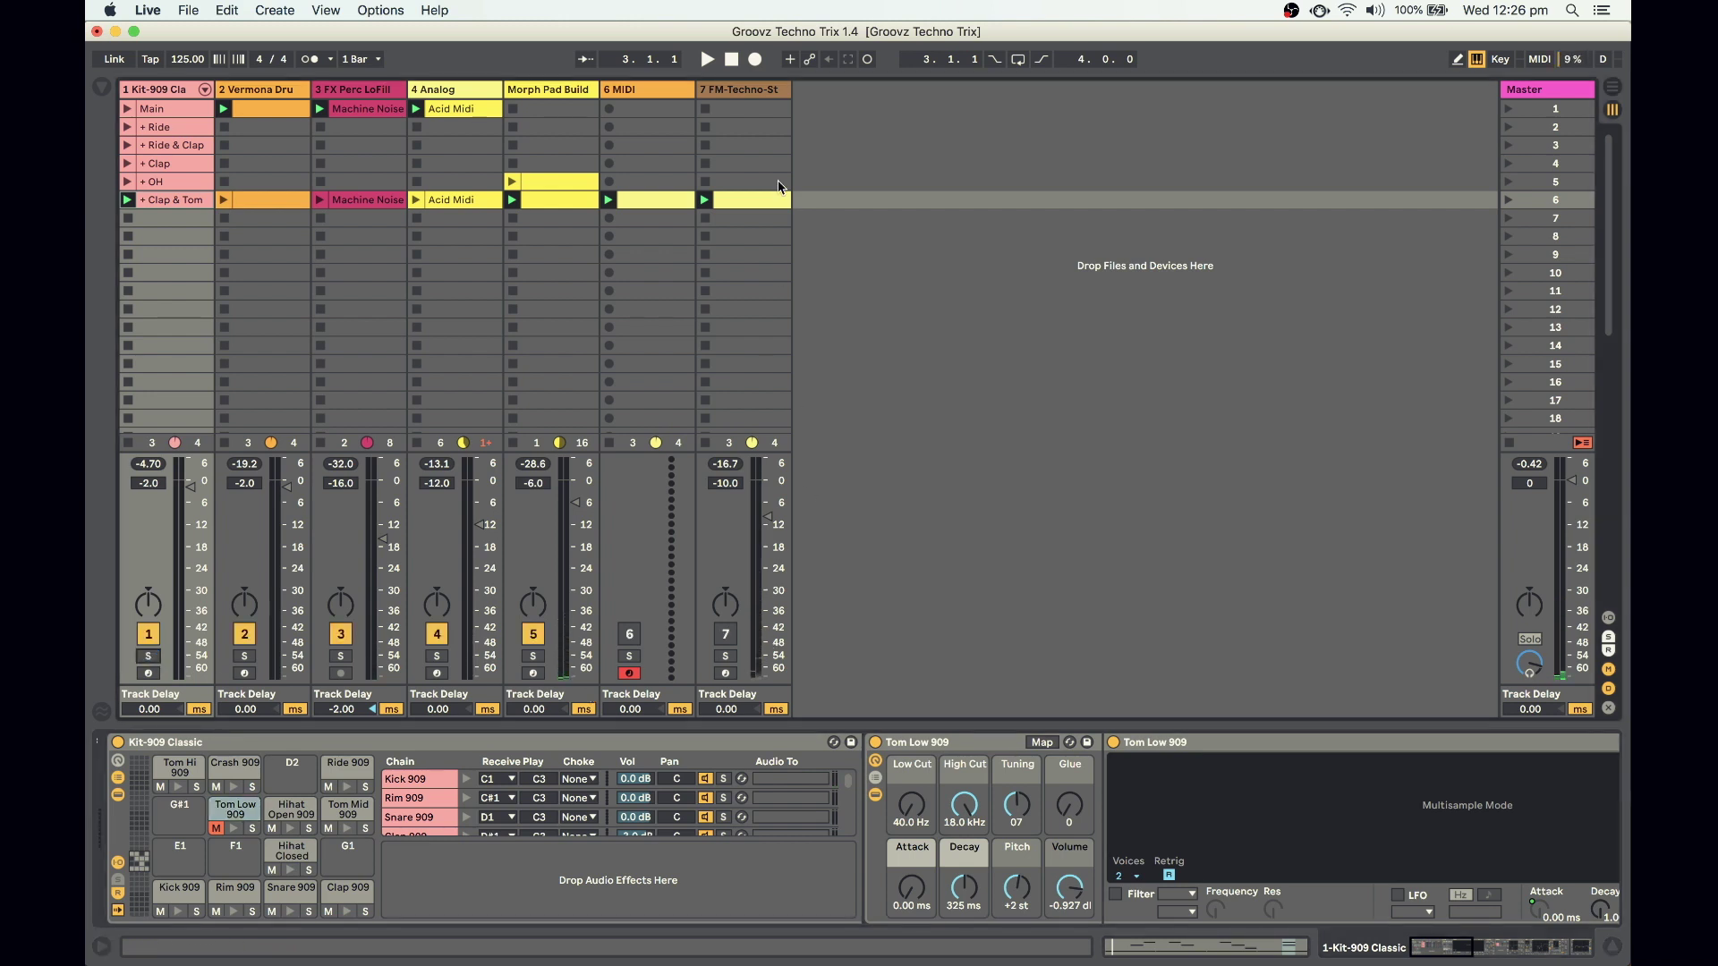
Activate and solo the empty 6 MIDI track
click(754, 673)
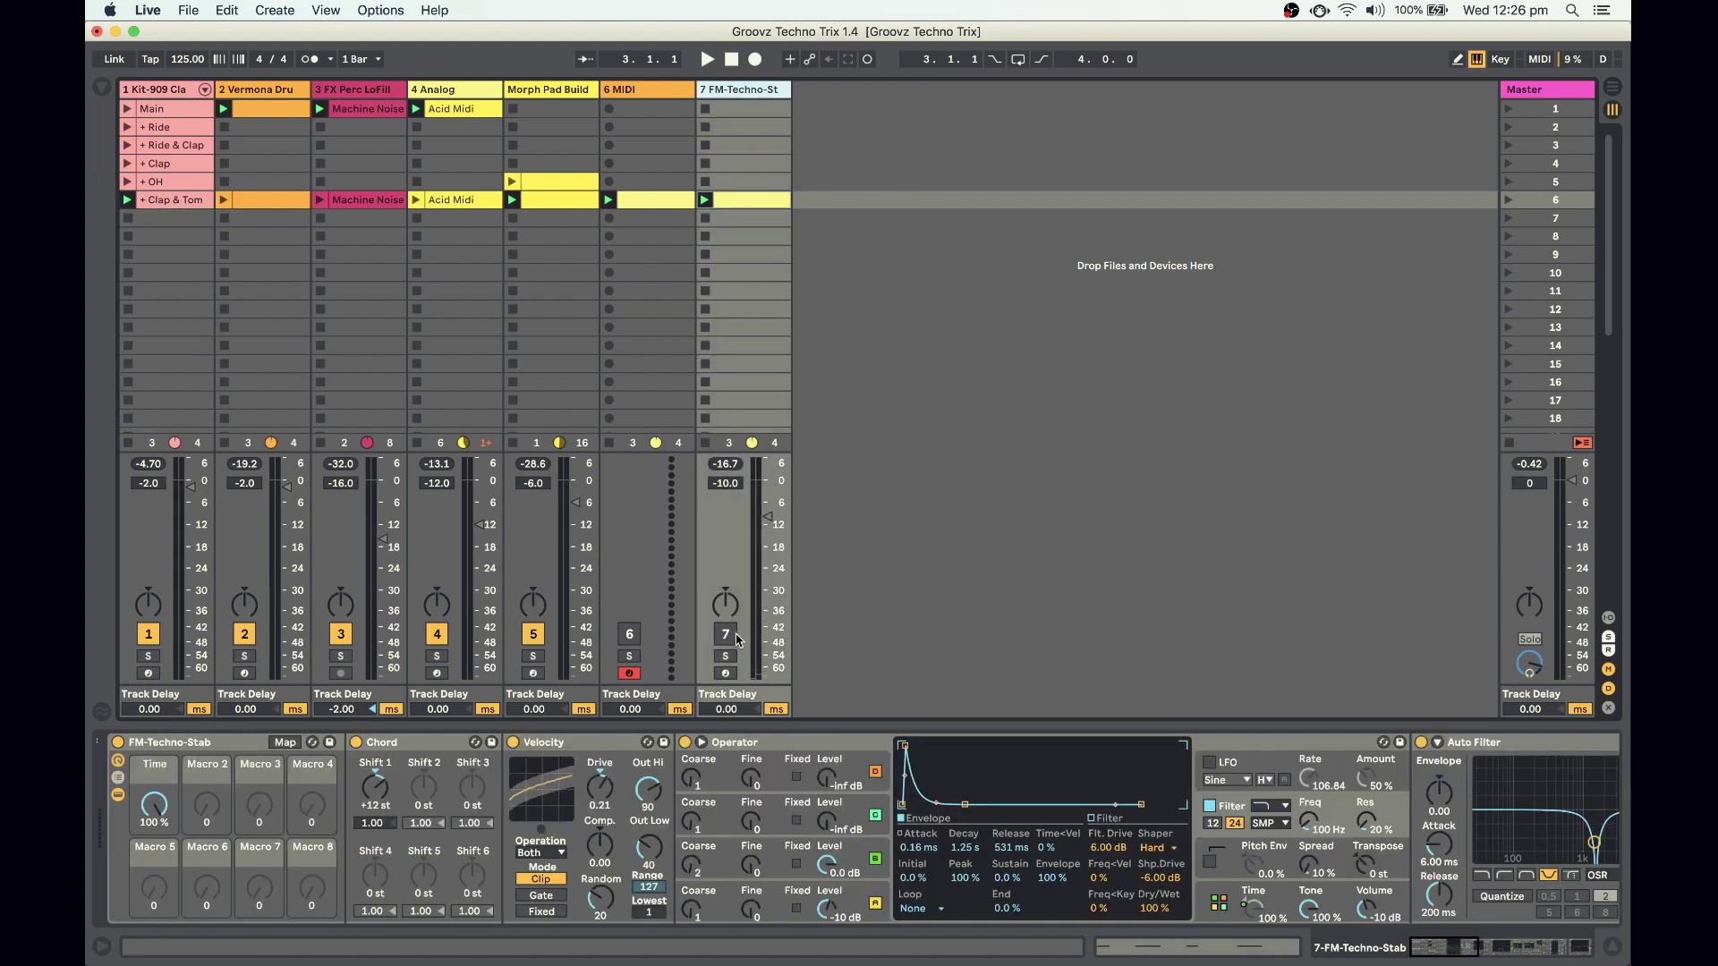
click(651, 94)
double_click(744, 202)
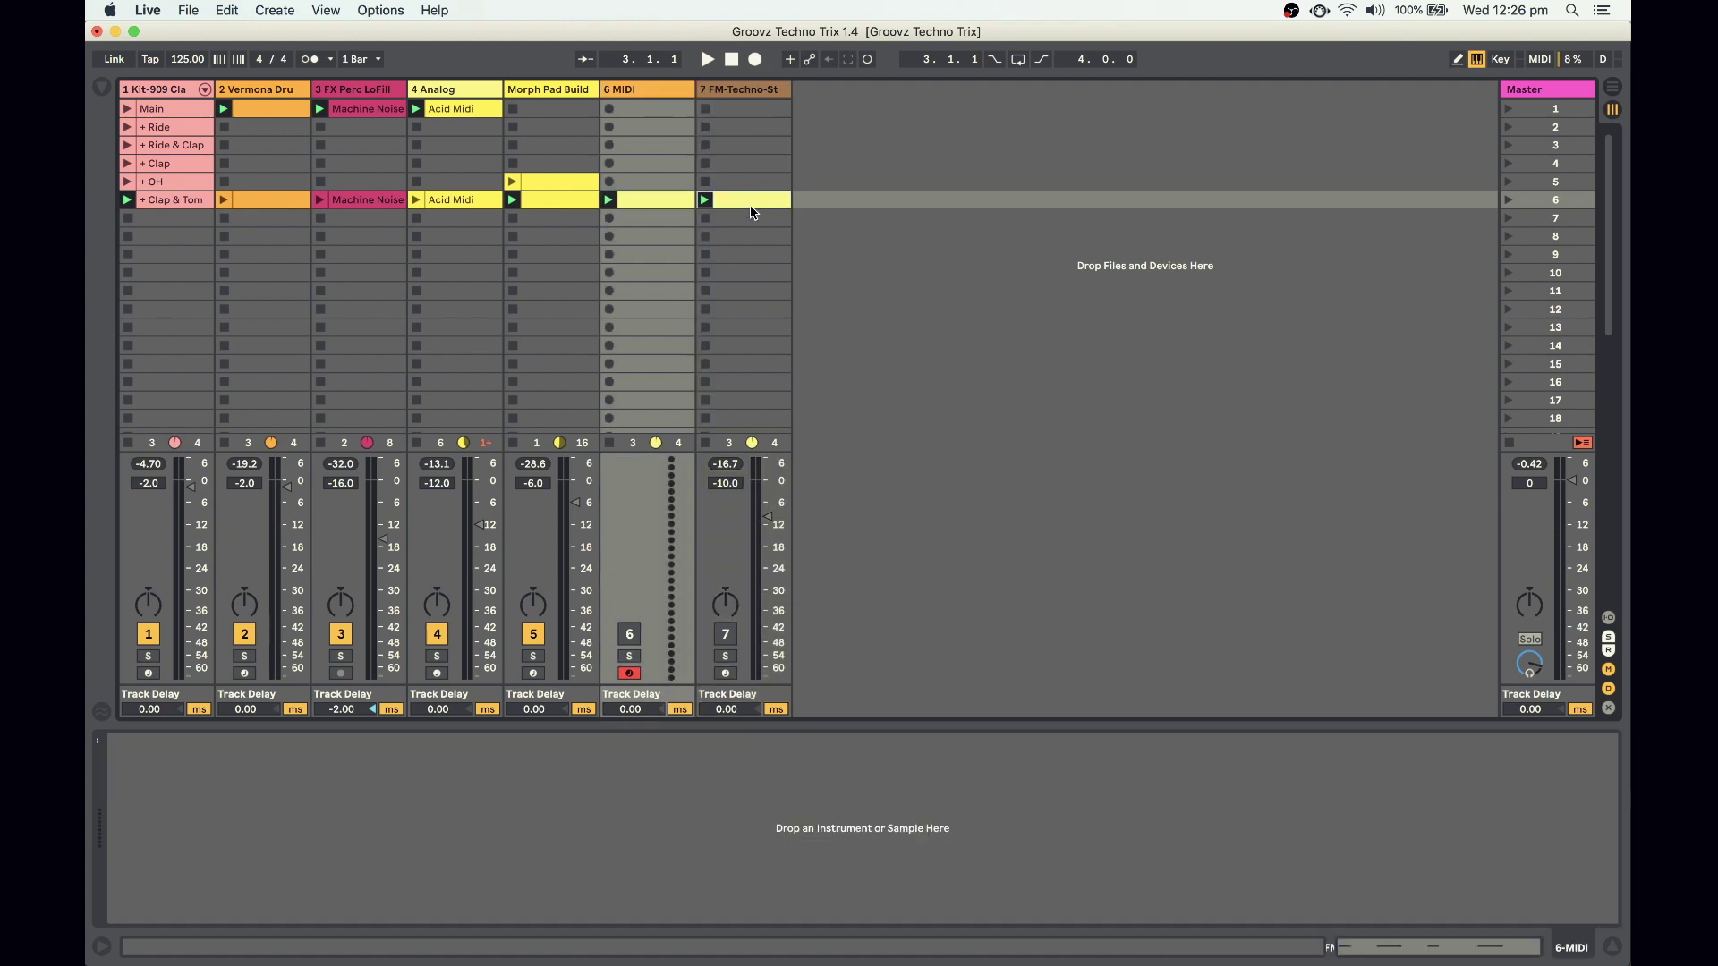
click(647, 95)
double_click(645, 95)
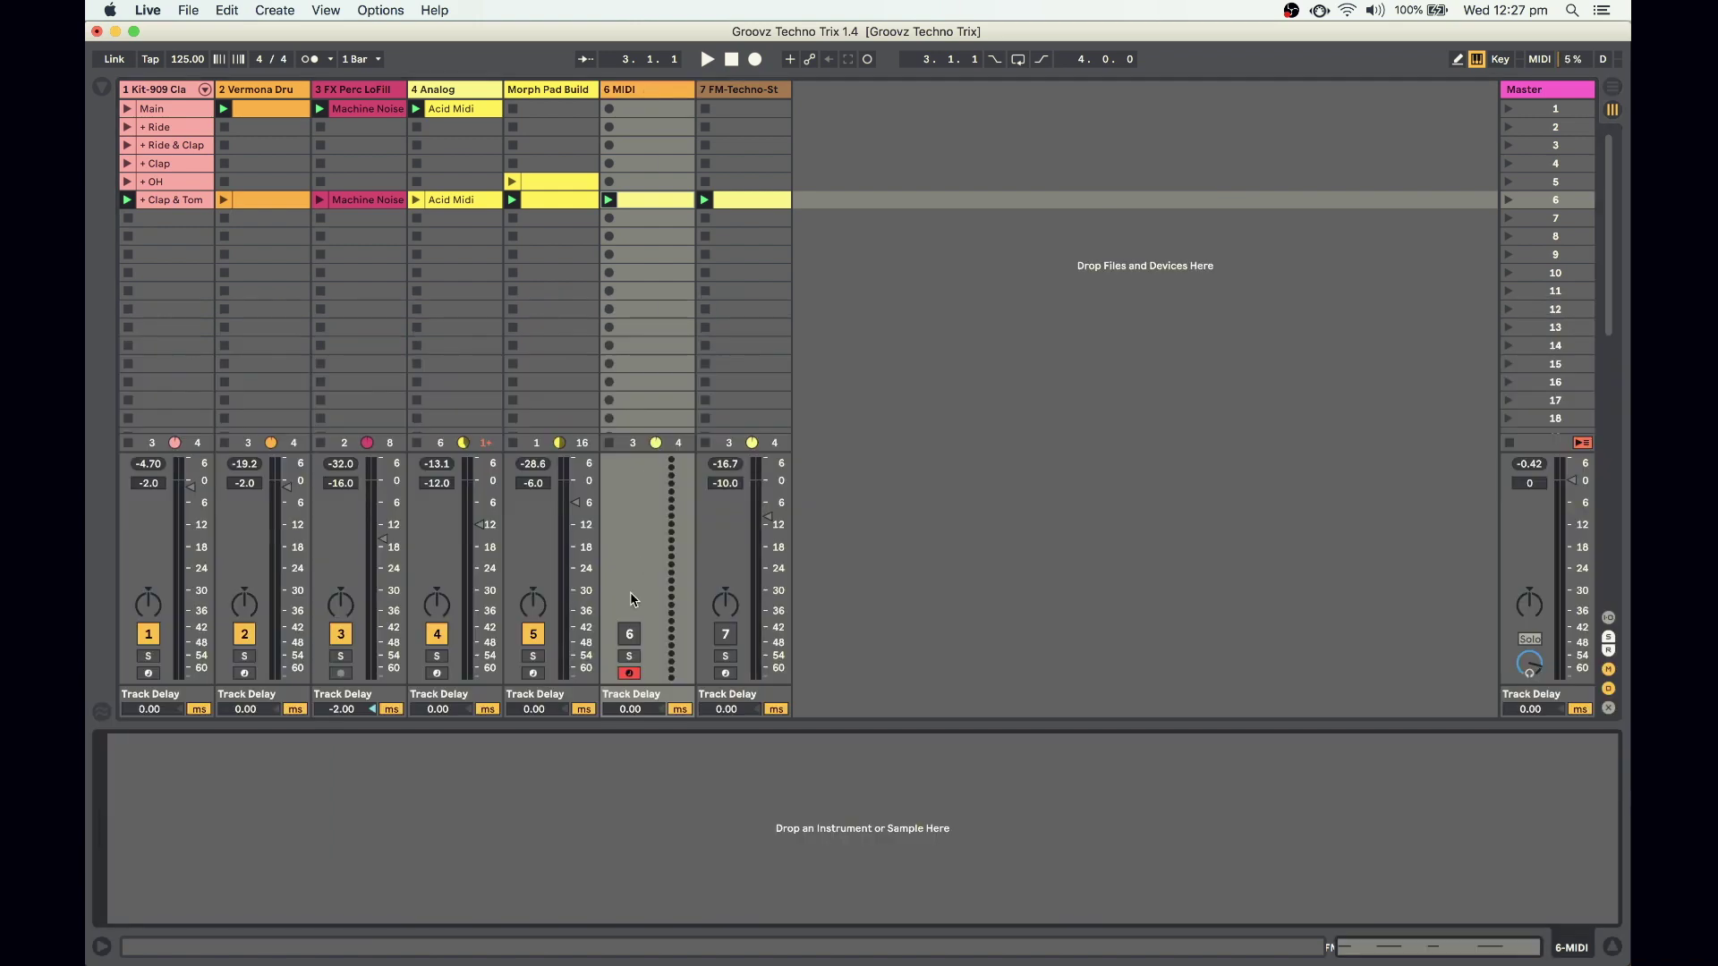
click(632, 640)
click(630, 657)
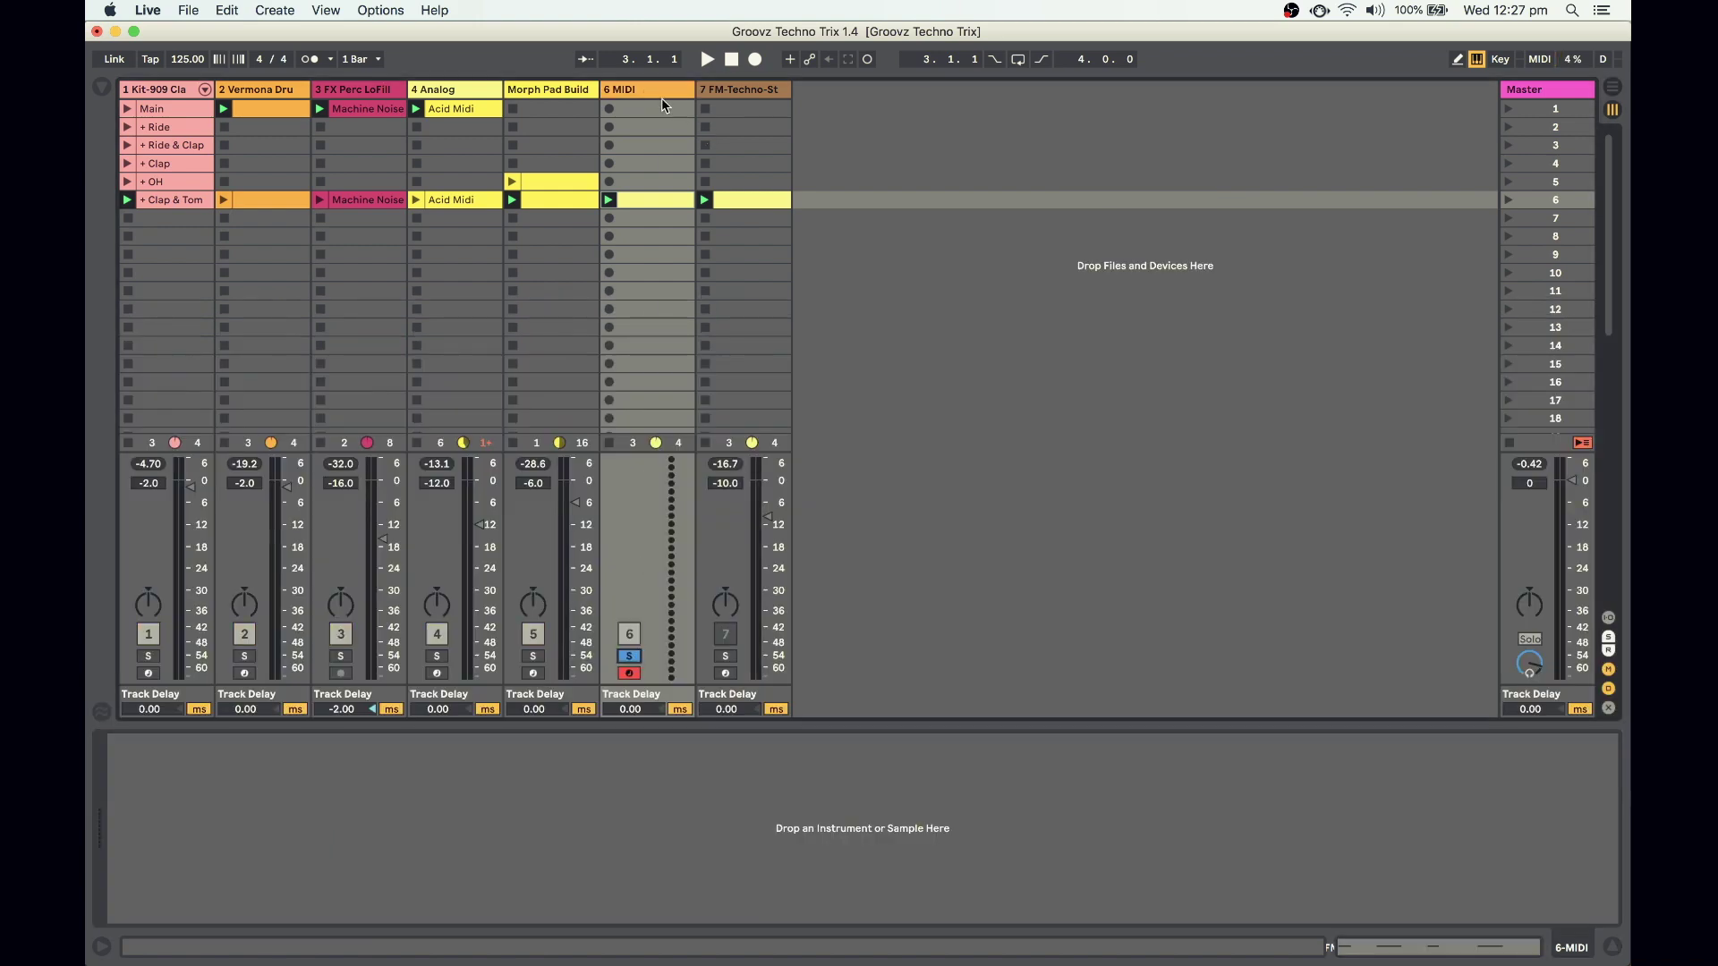
Load the default Operator instrument onto the 6 MIDI track and hide the browser
click(102, 88)
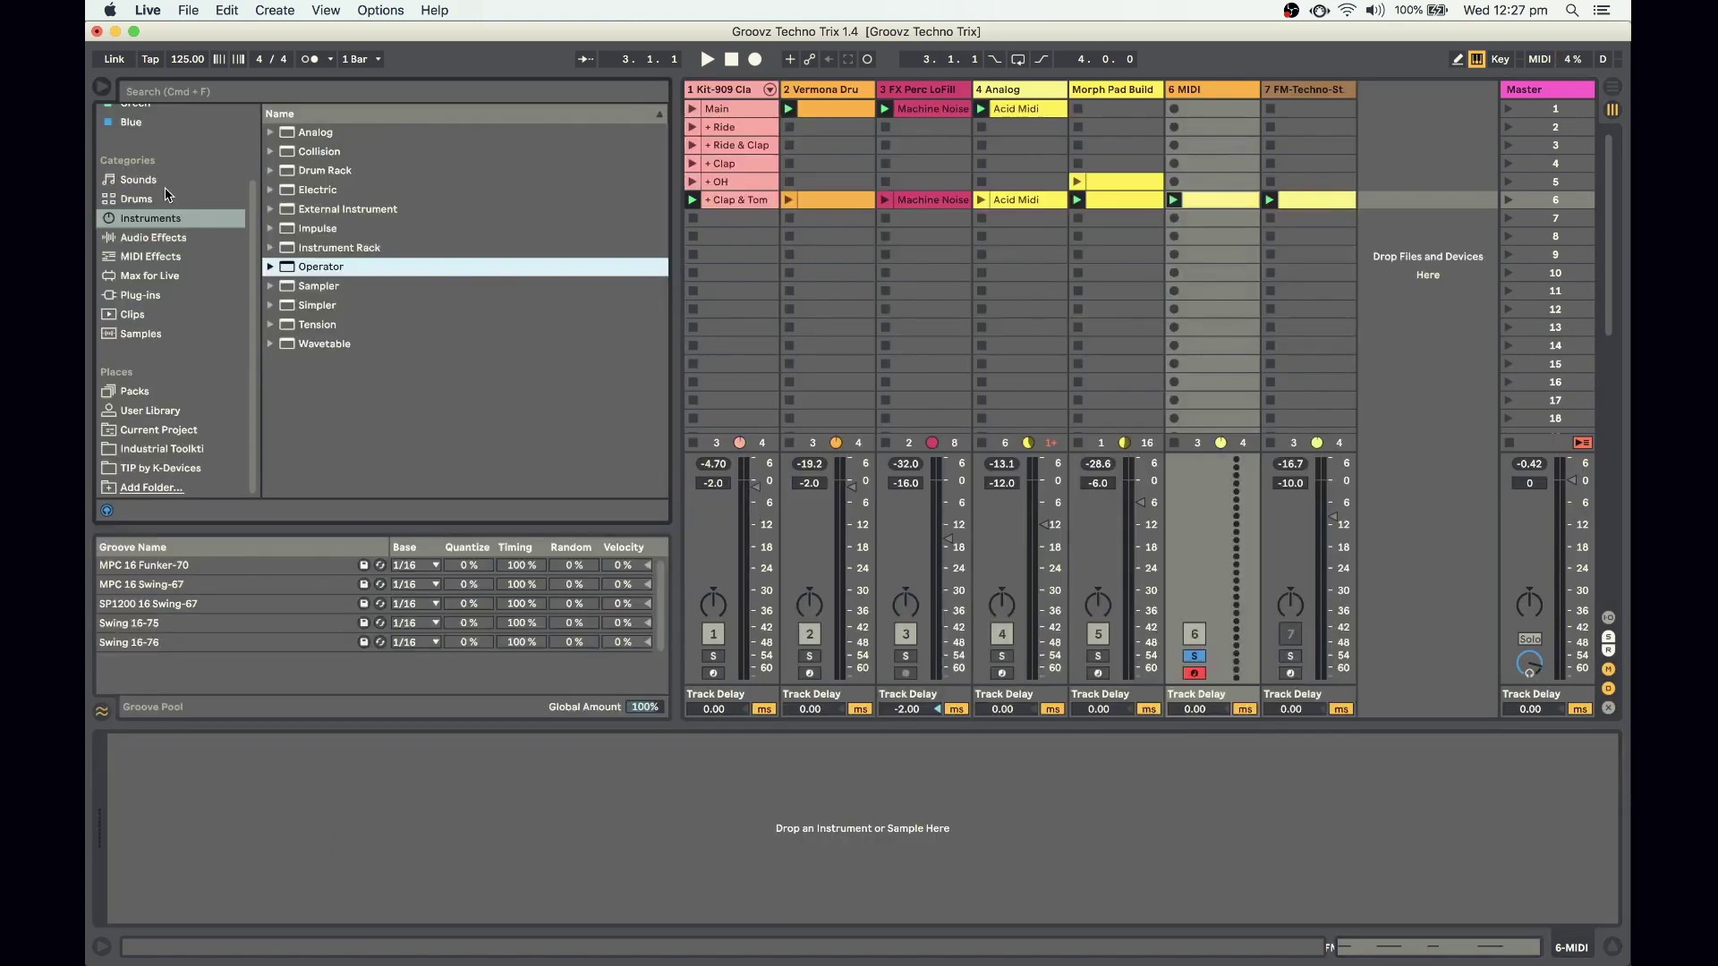
double_click(331, 274)
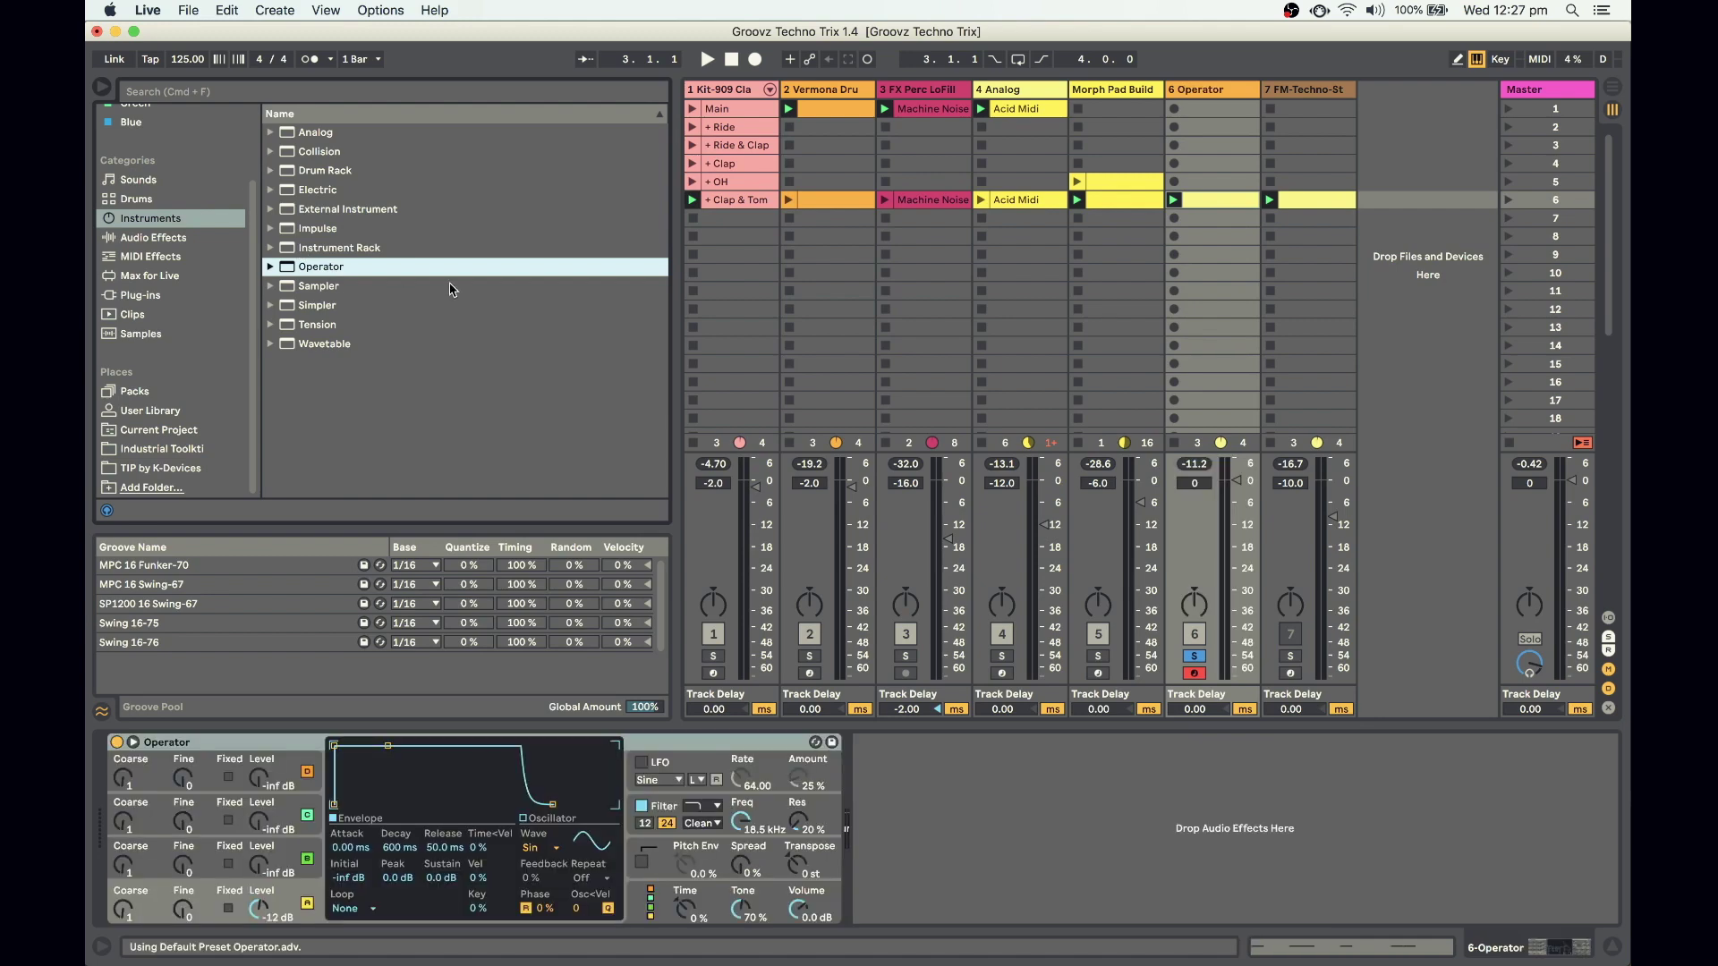
click(102, 88)
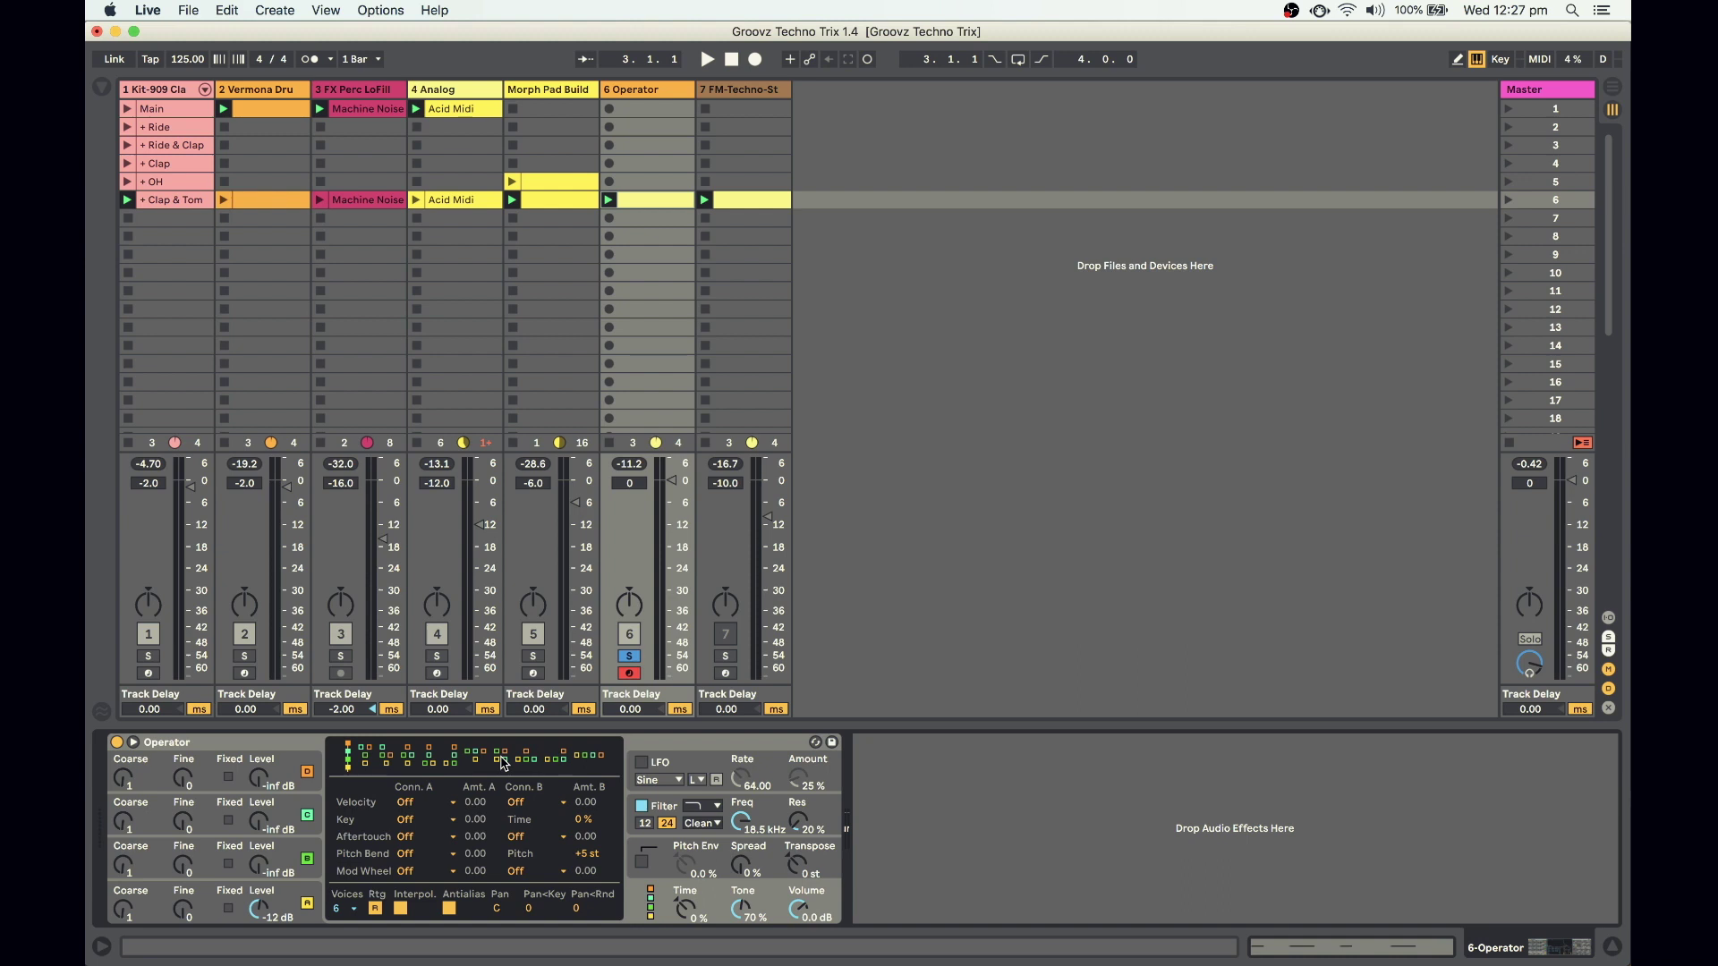
Choose Operator's algorithm with two parallel oscillator pairs, turn off oscillators C and D, and play the clip
click(502, 758)
click(288, 867)
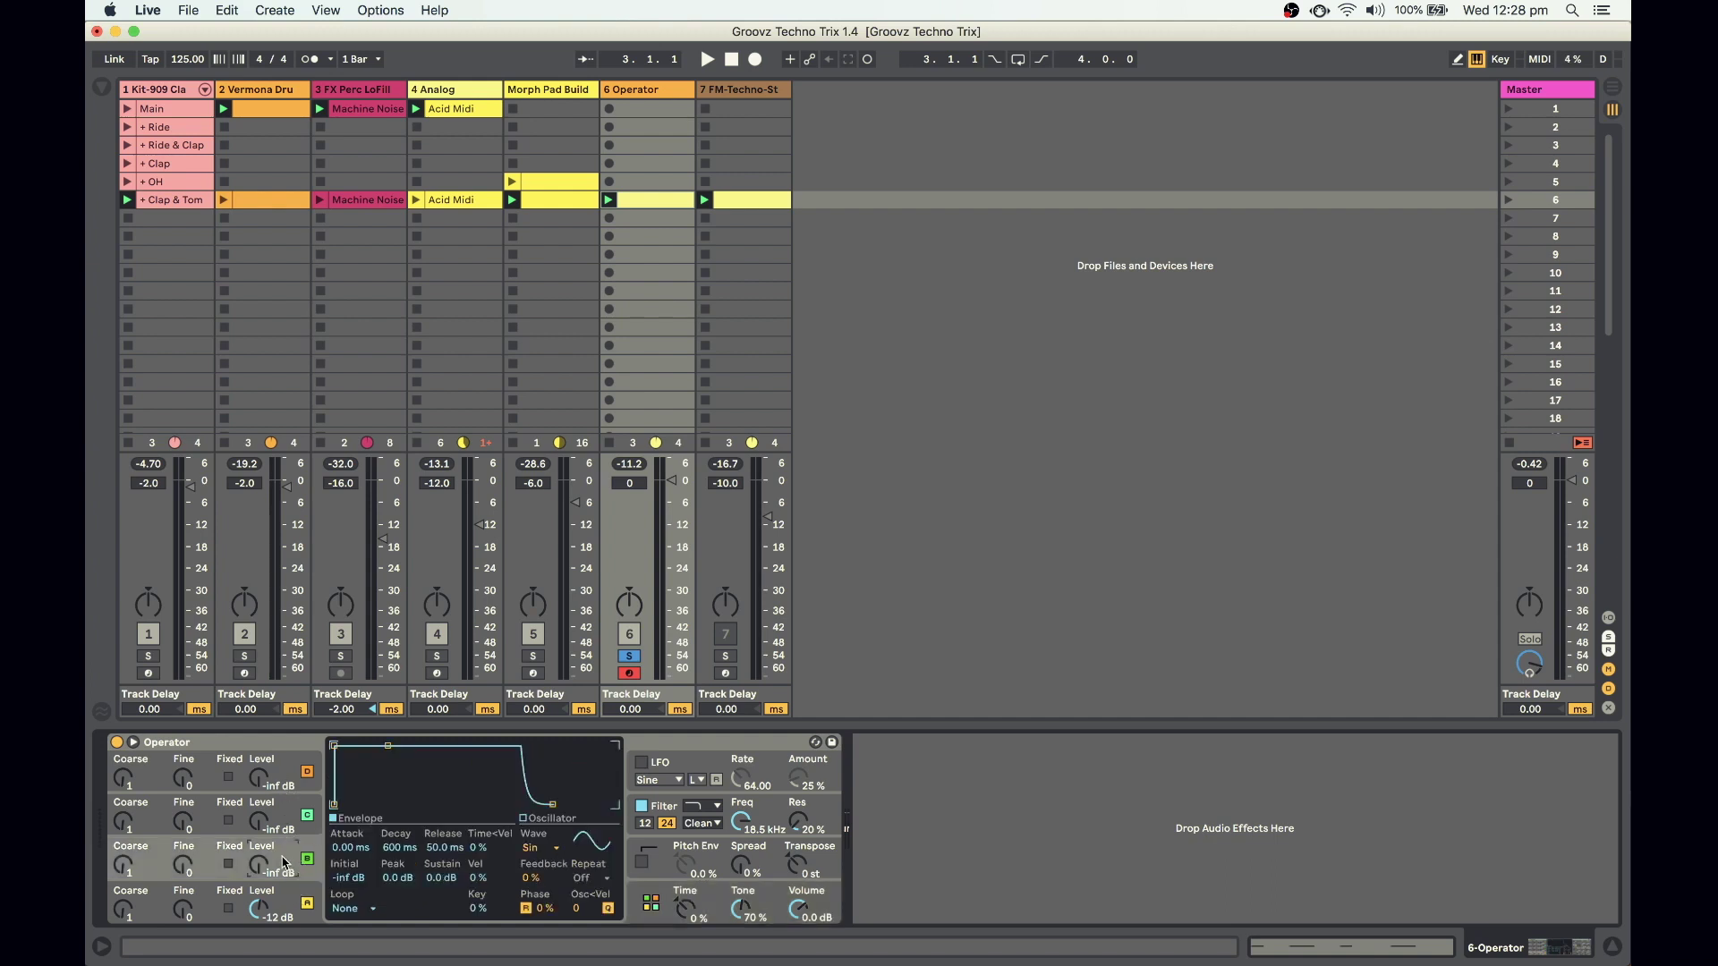
click(307, 815)
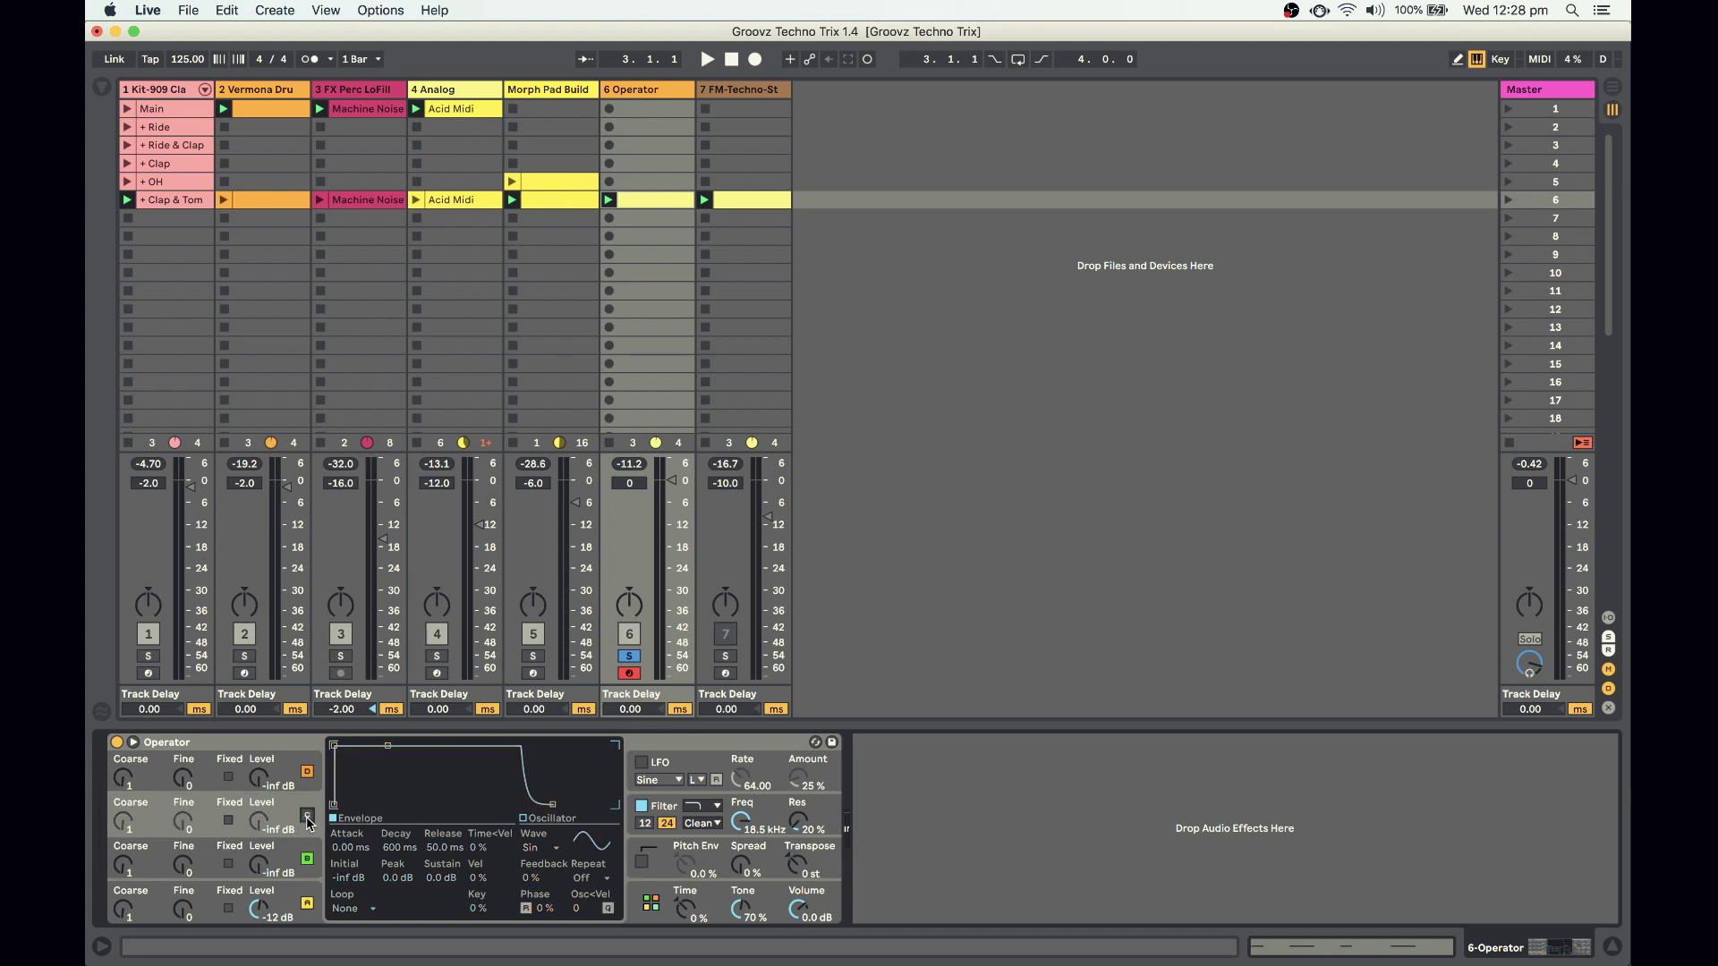
click(307, 772)
click(287, 861)
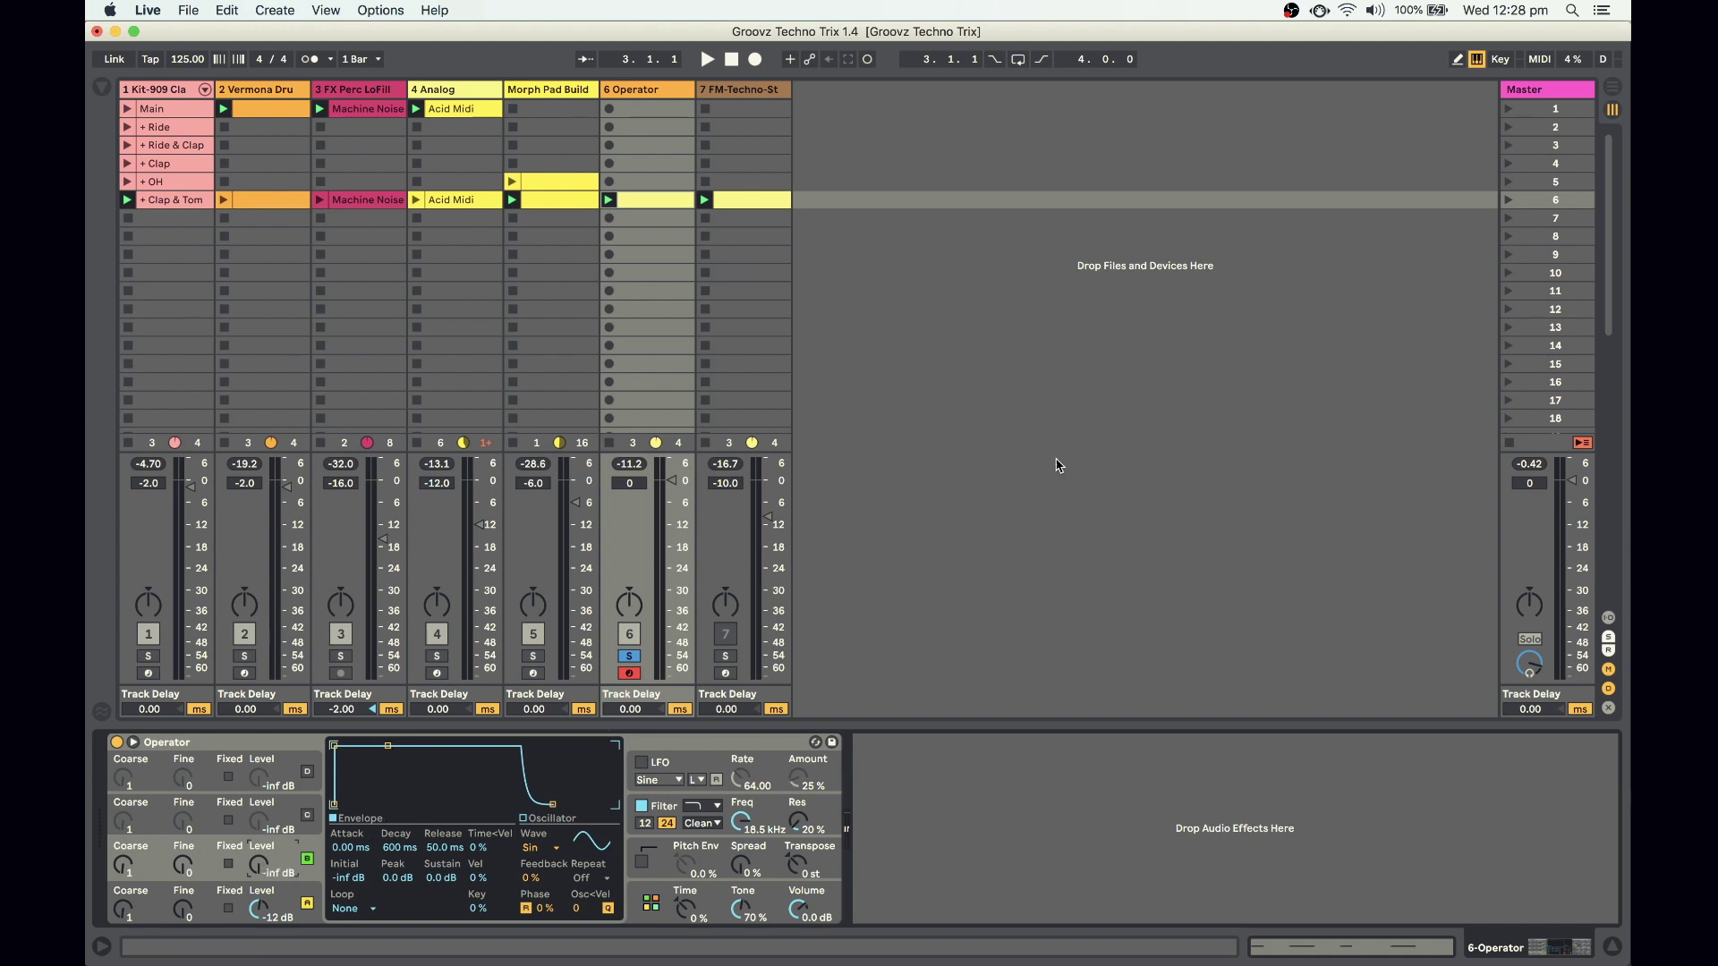
key(space)
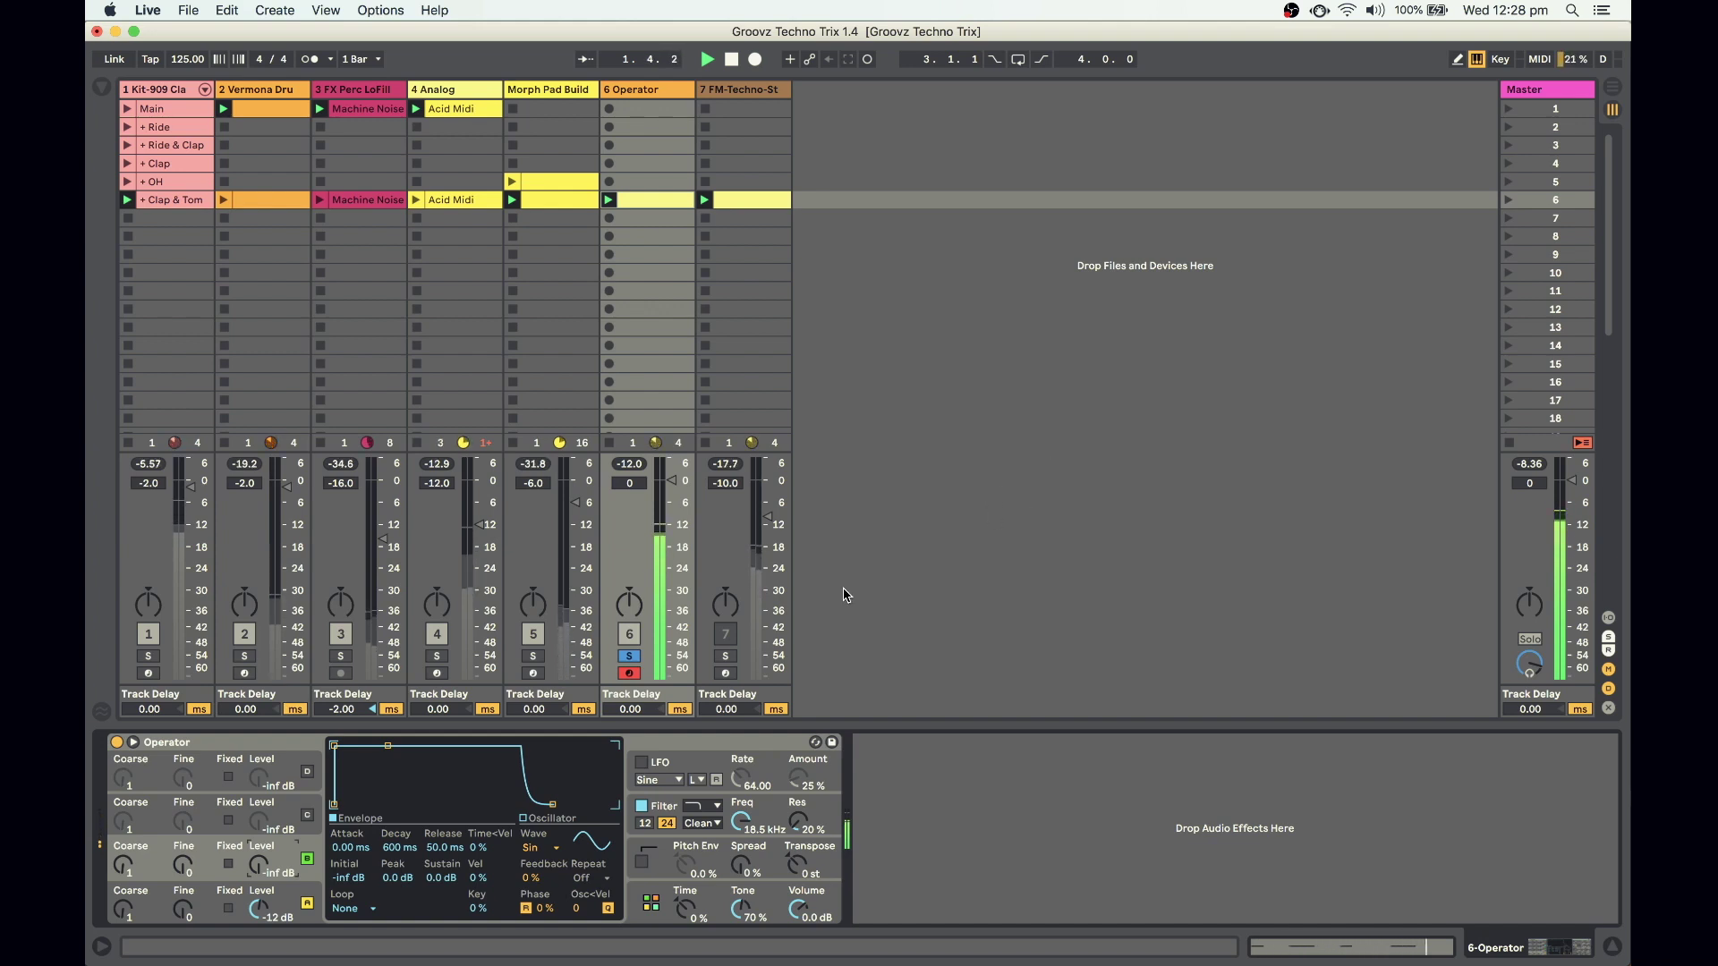
Set the waveform of Operator's oscillators A and B to Triangle
click(174, 888)
click(534, 850)
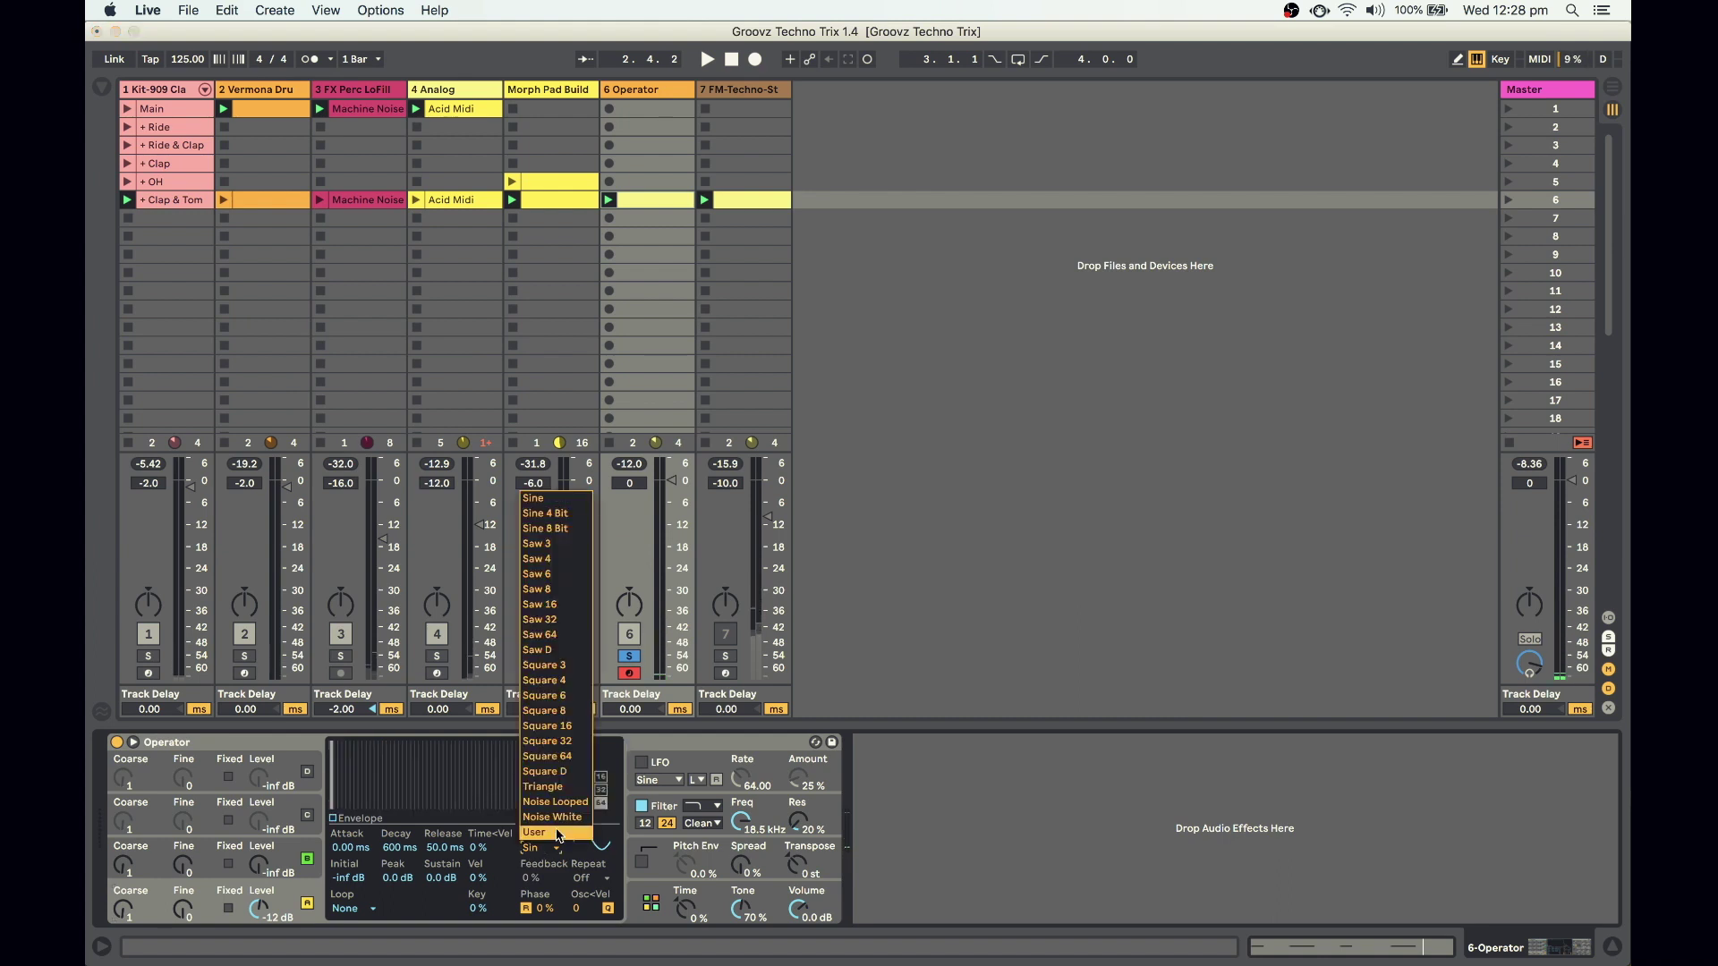
click(579, 787)
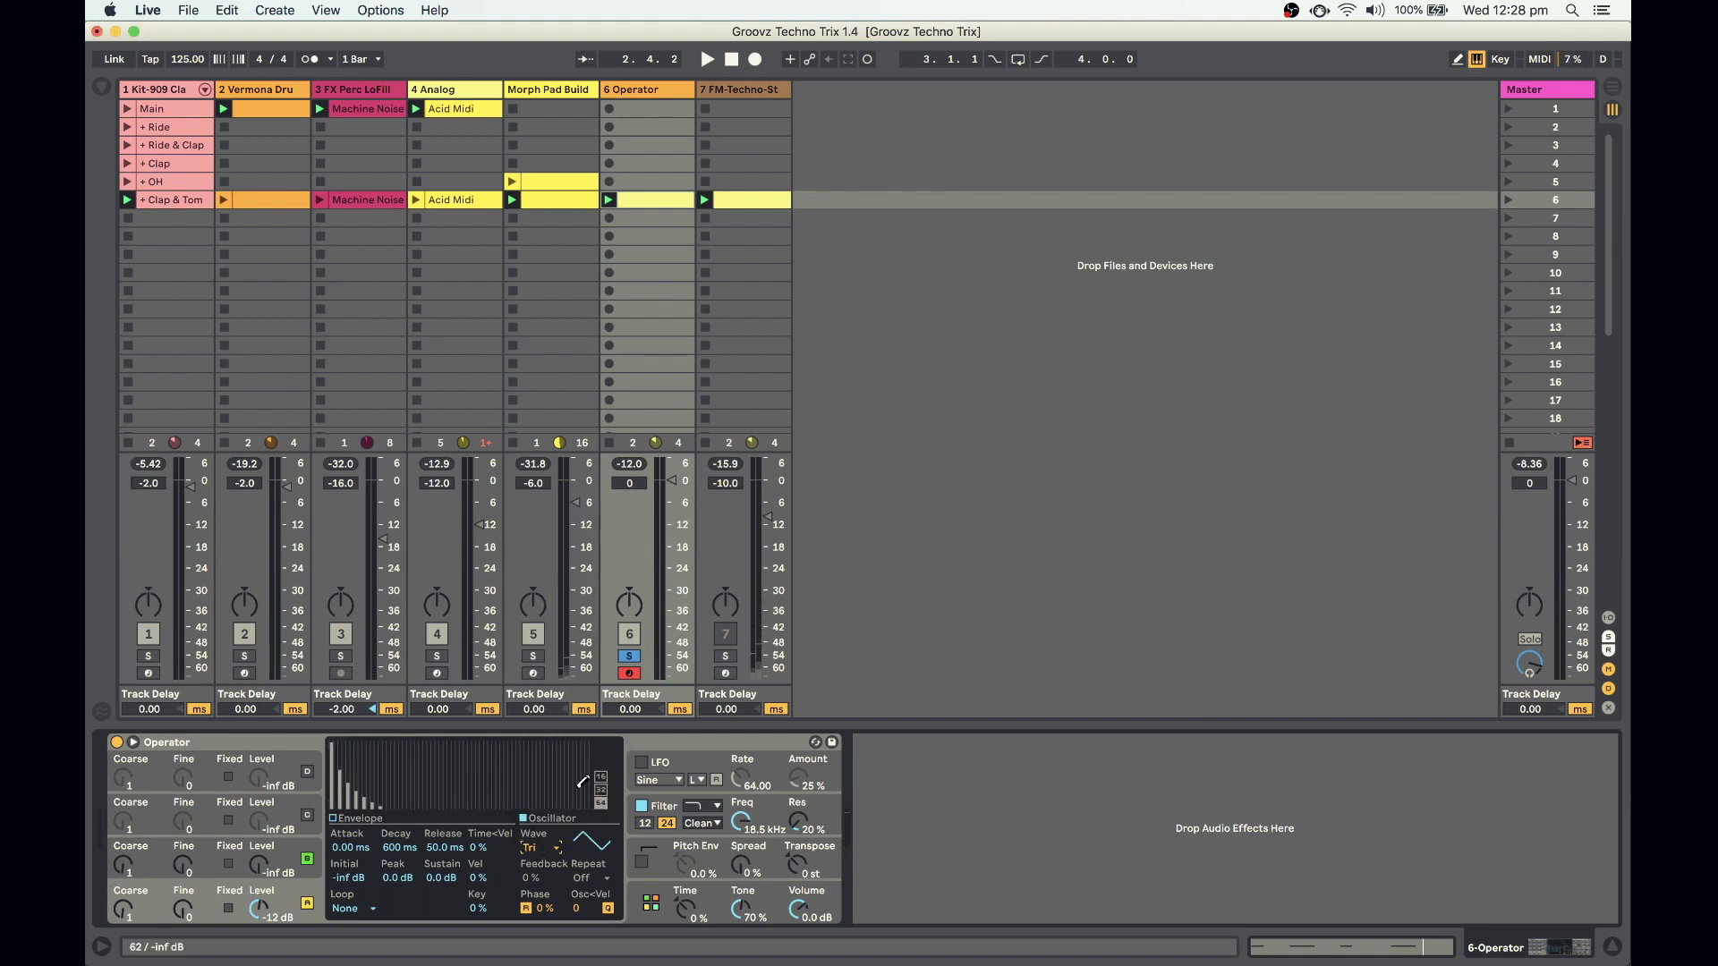
click(229, 871)
click(534, 848)
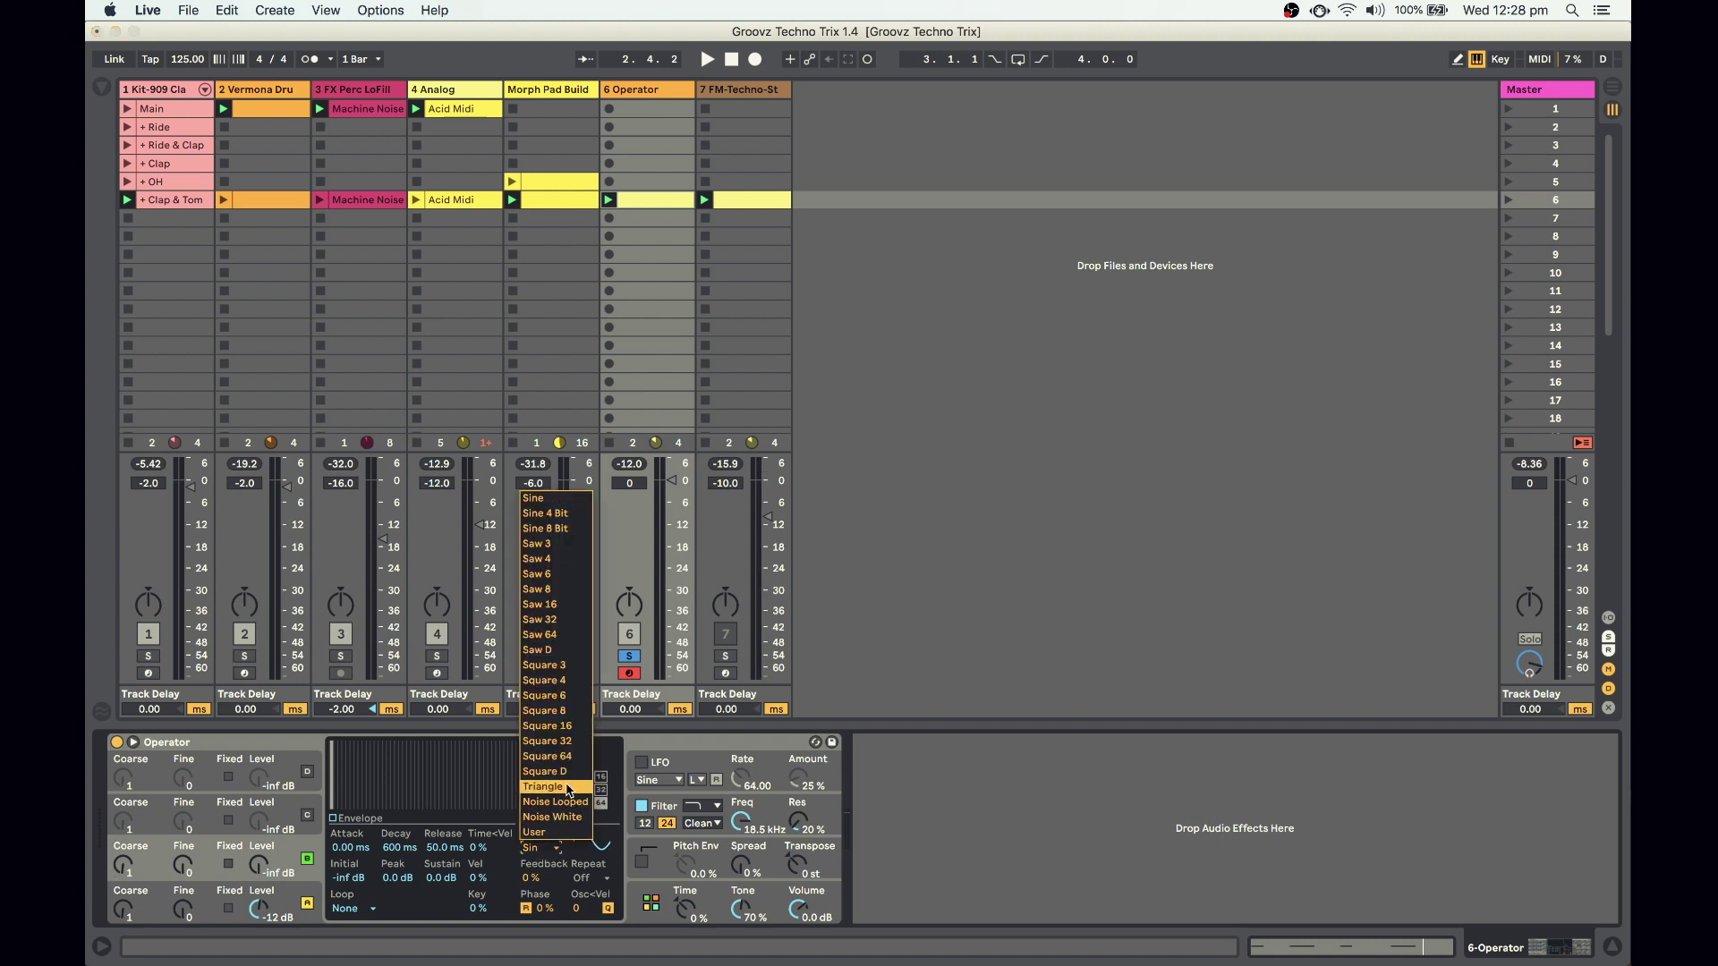
click(581, 788)
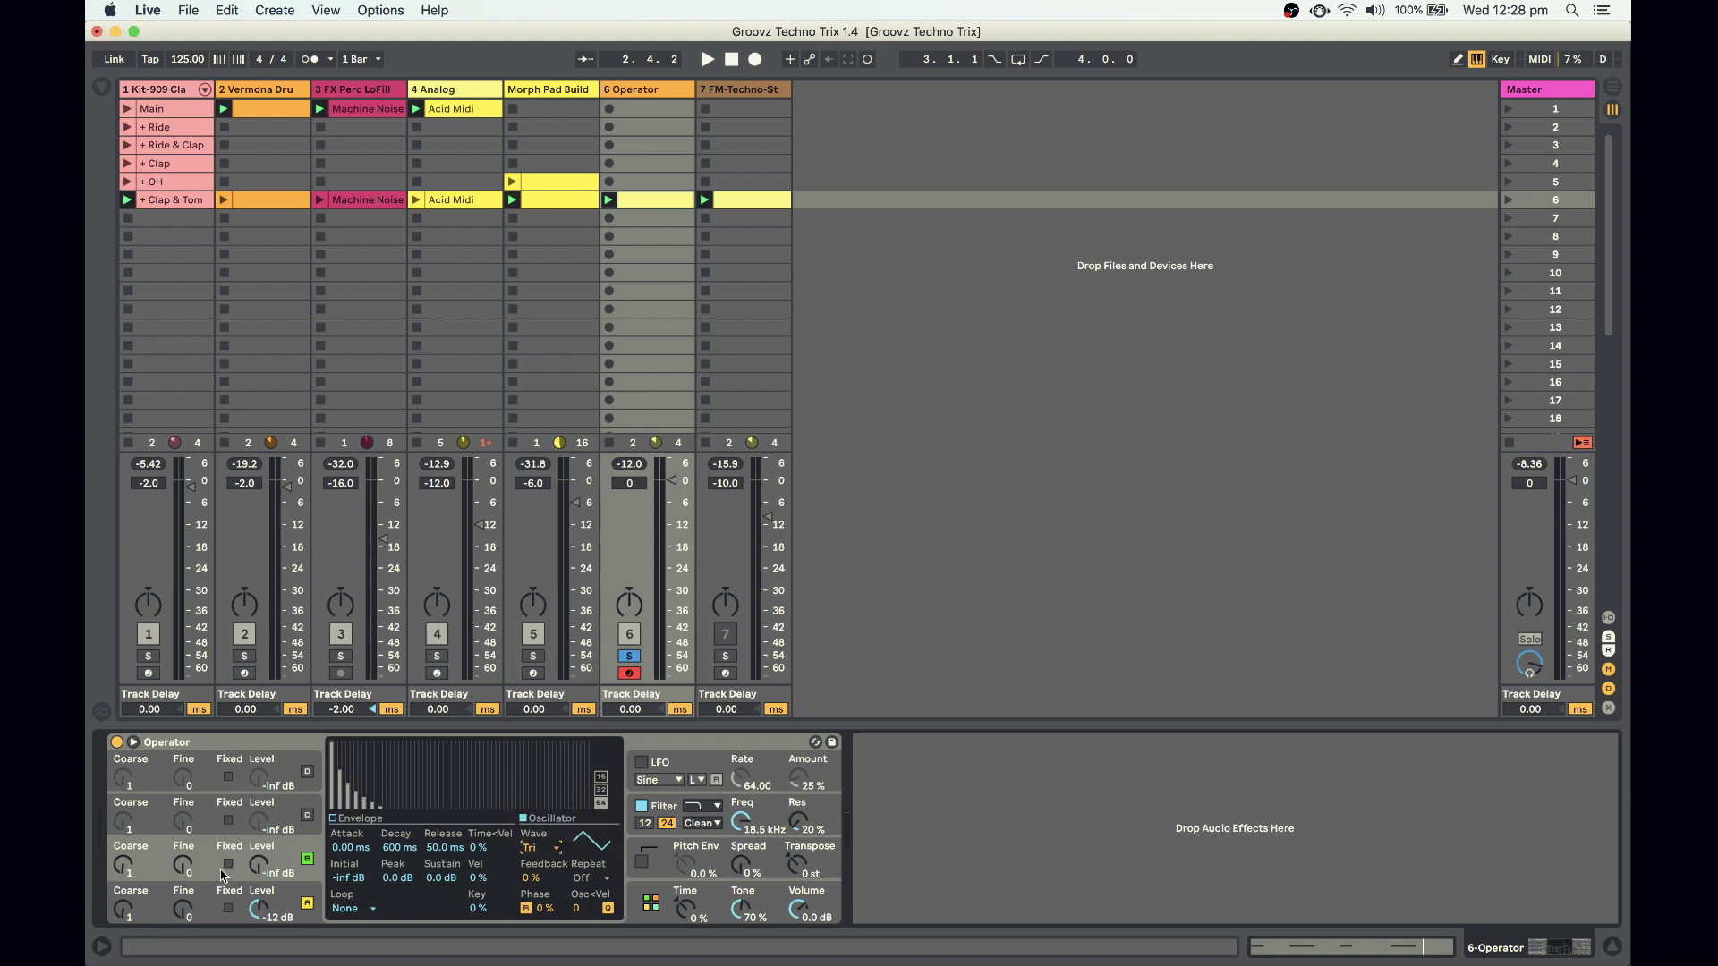
Set oscillator B's coarse tuning to 2 and its level to 0.0 dB, auditioning the clip between changes
key(space)
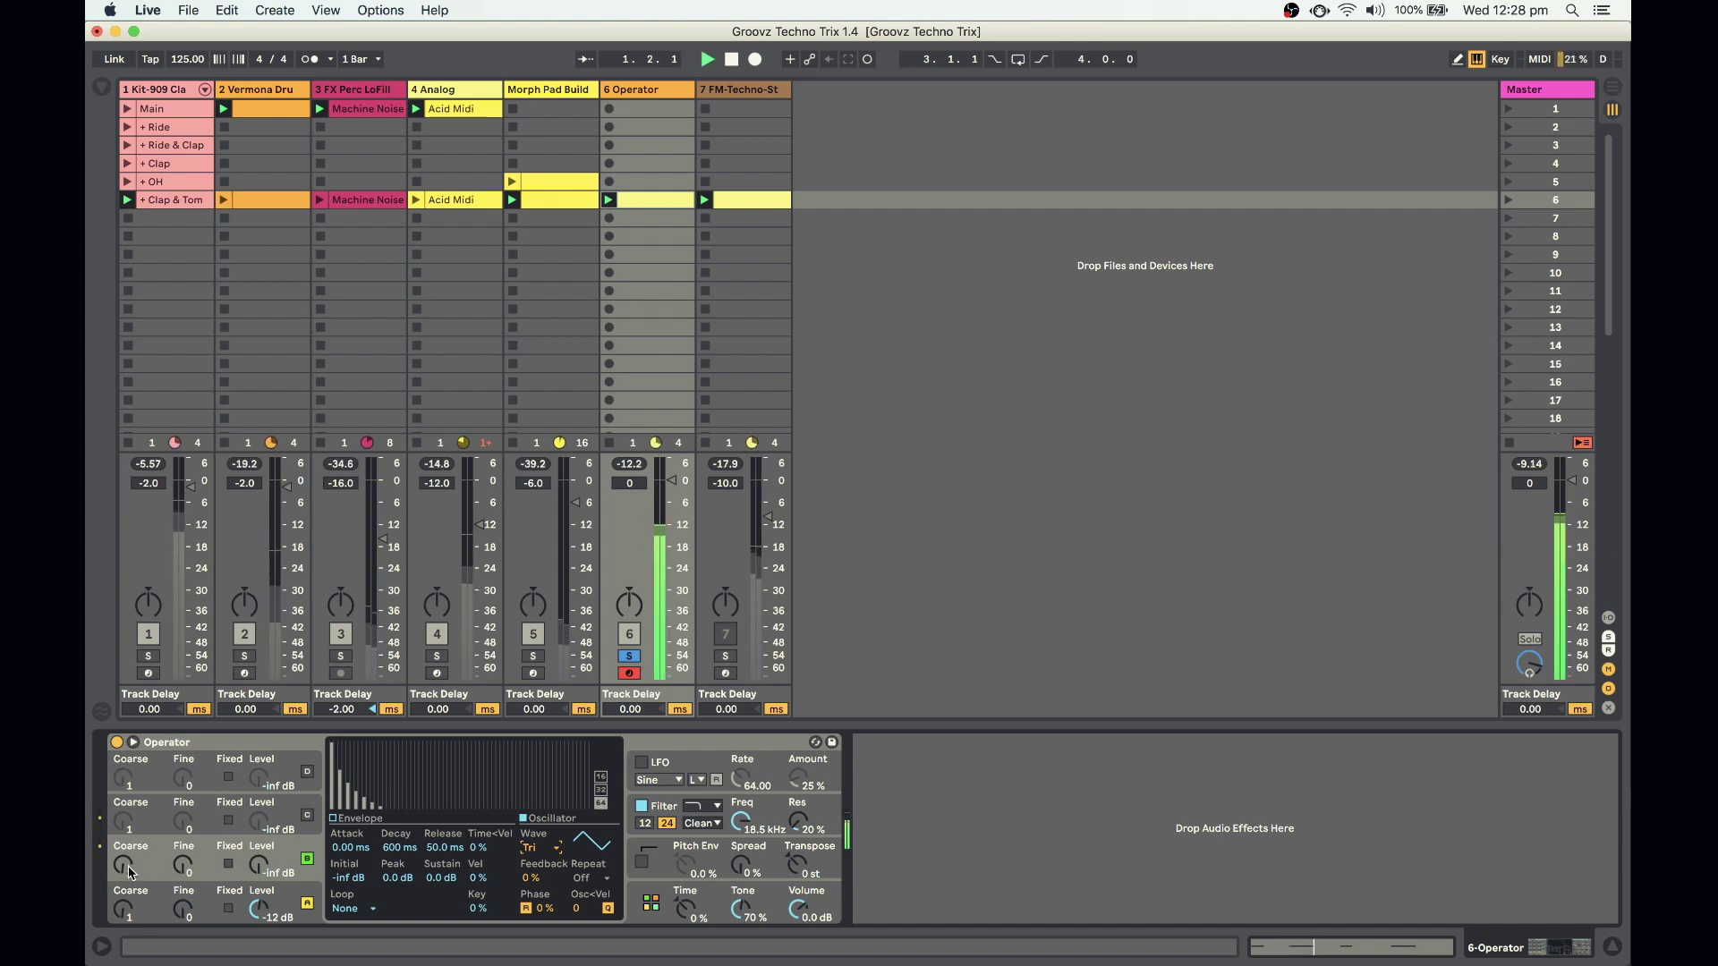
key(space)
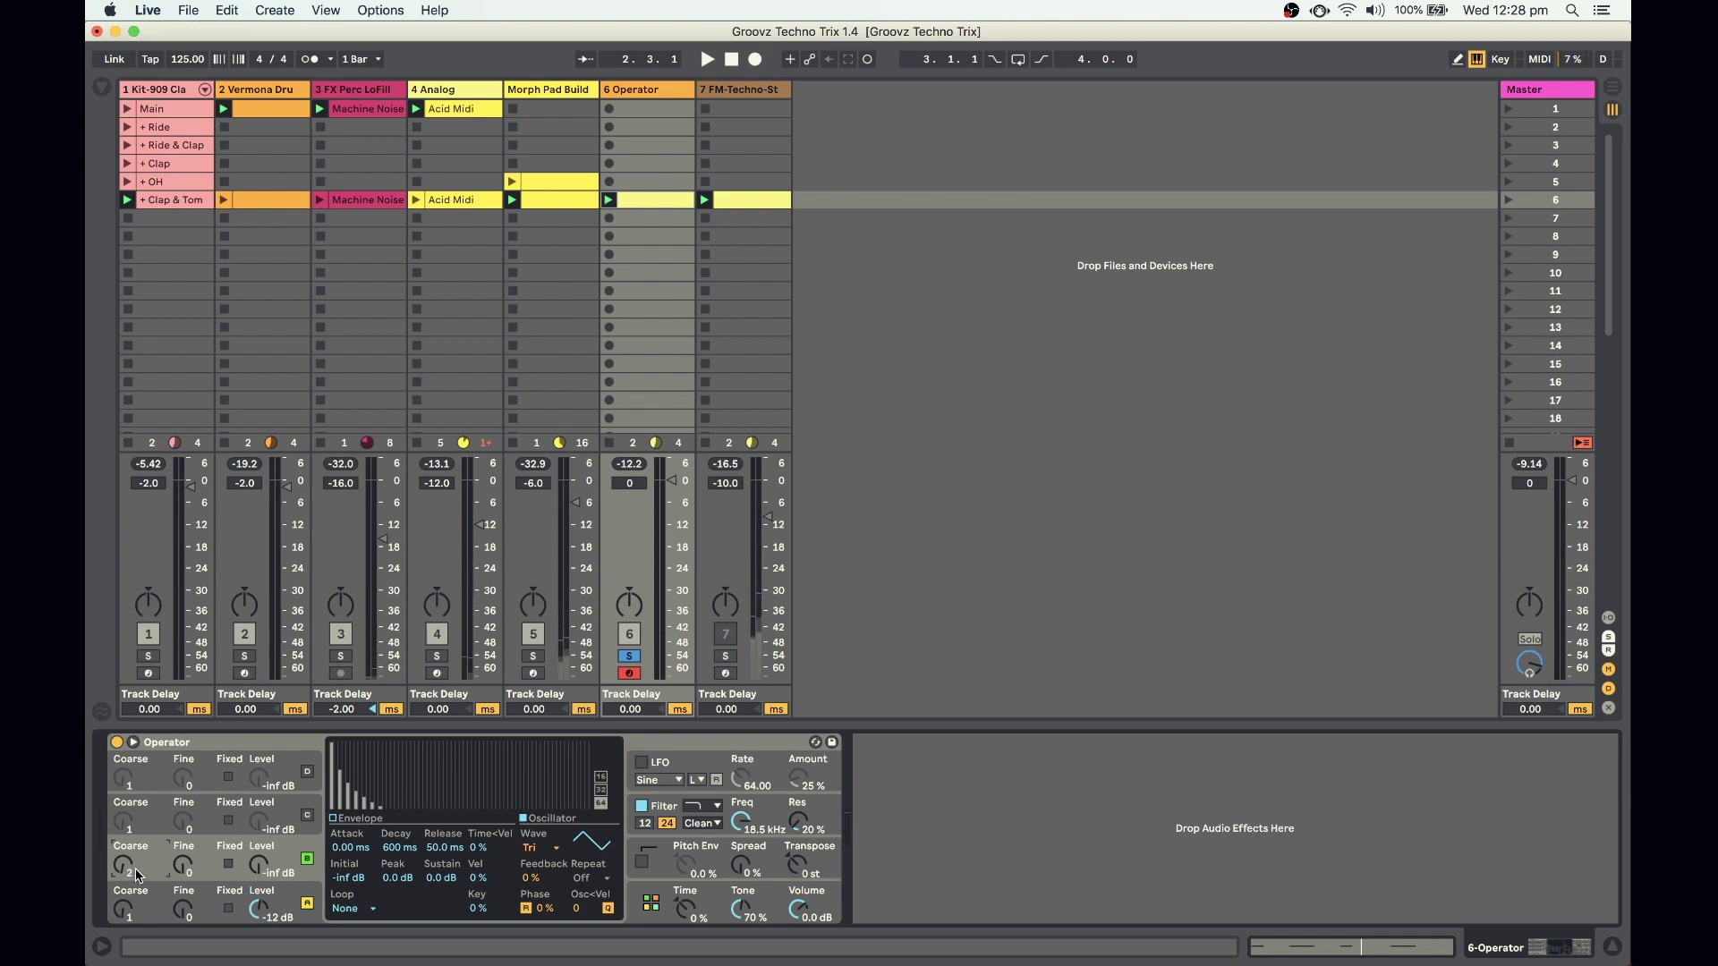
key(space)
key(space)
key(space)
drag(259, 864, 259, 810)
key(space)
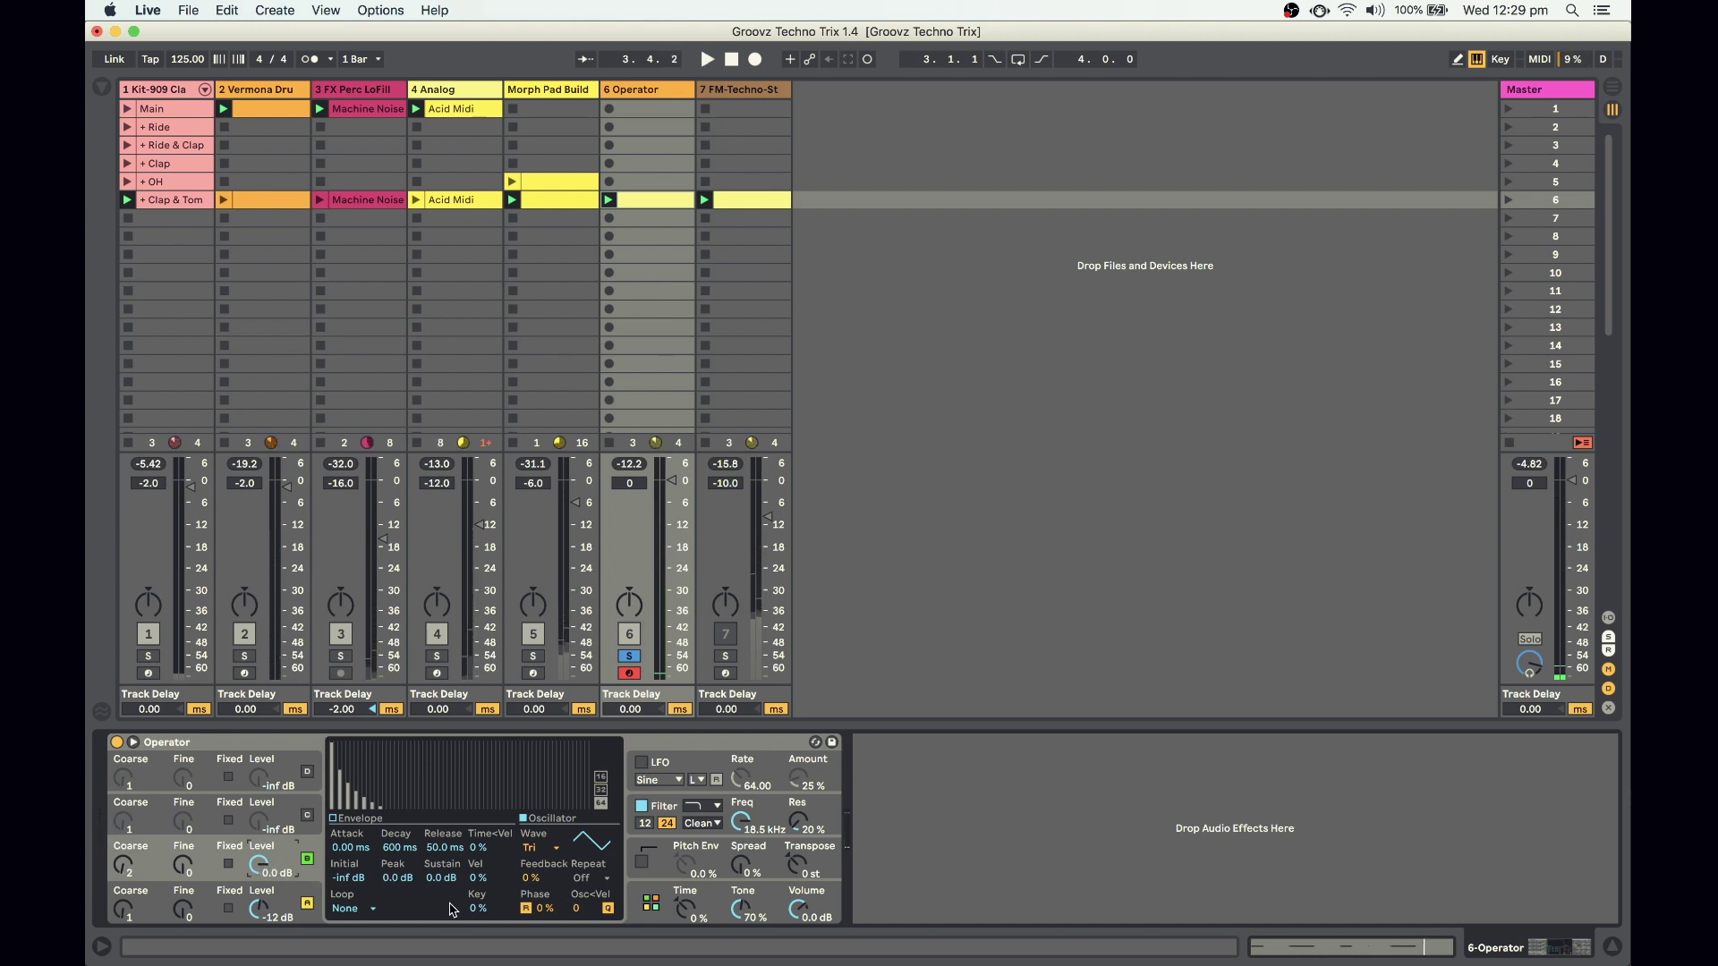
Set oscillator B's envelope sustain to -inf dB and its peak to -5.0 dB while auditioning the clip
drag(441, 878, 441, 922)
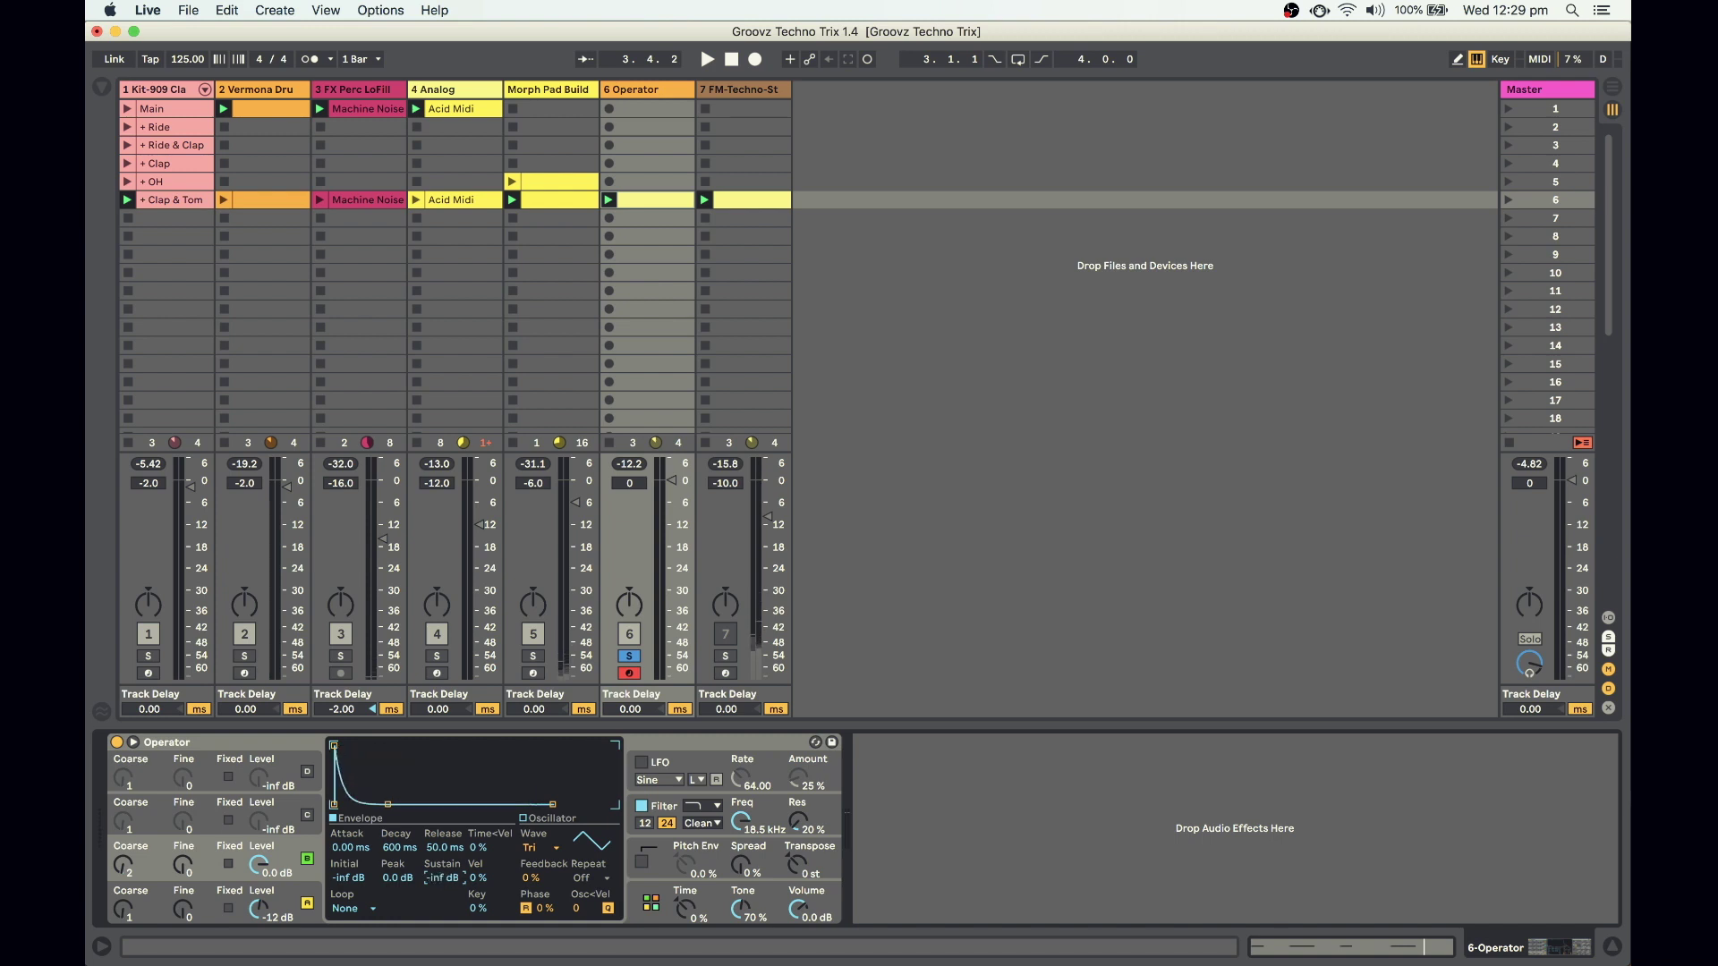
key(space)
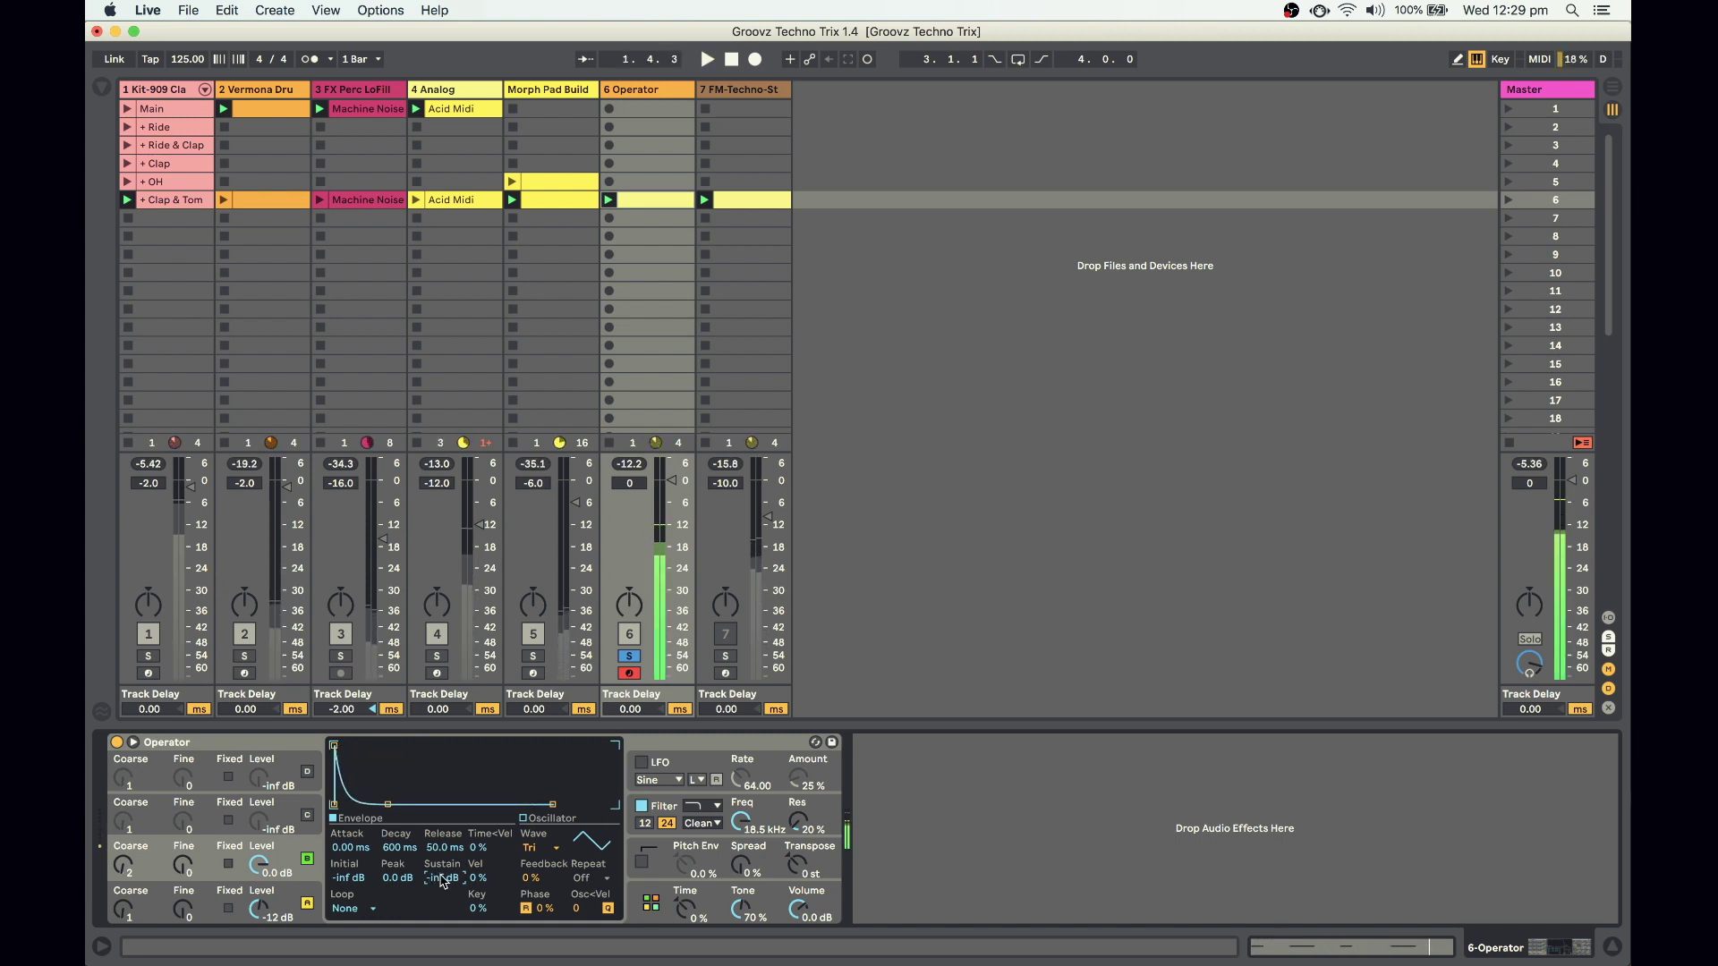
click(404, 881)
drag(403, 884, 404, 900)
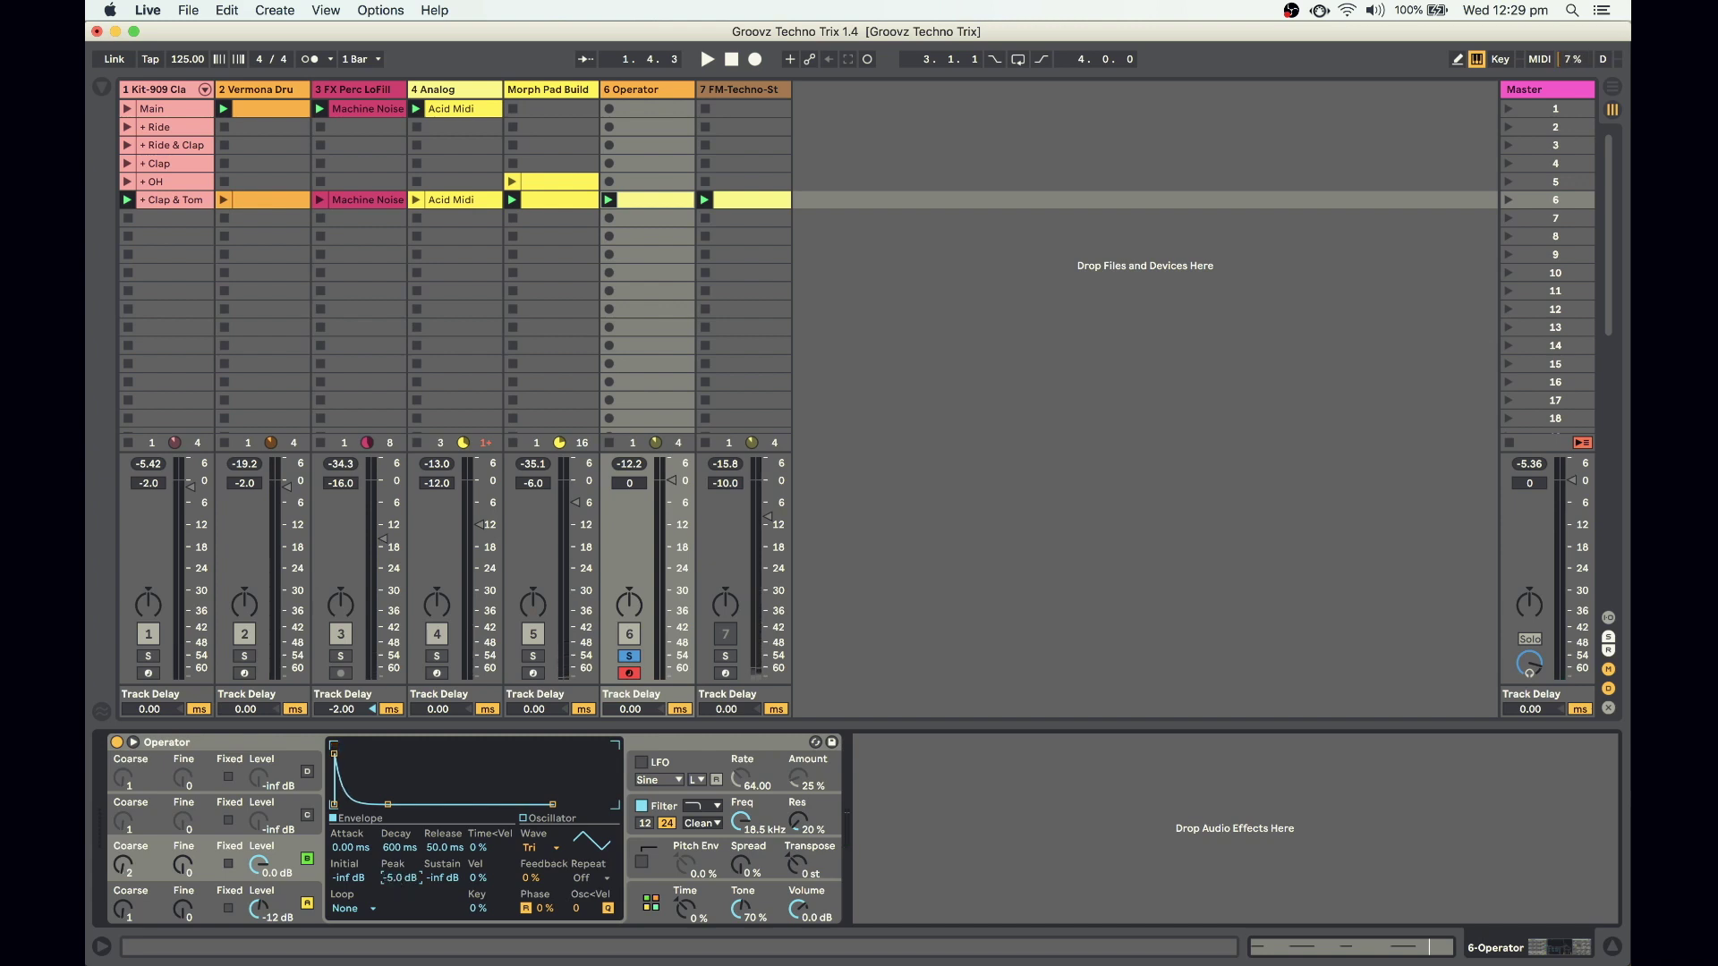
Audition the clip and set oscillator B's envelope release to 1000 ms
key(space)
key(Return)
click(447, 854)
text(1000)
key(Return)
Set oscillator A's envelope decay and release to 2.00 s and its sustain to -70 dB
click(157, 905)
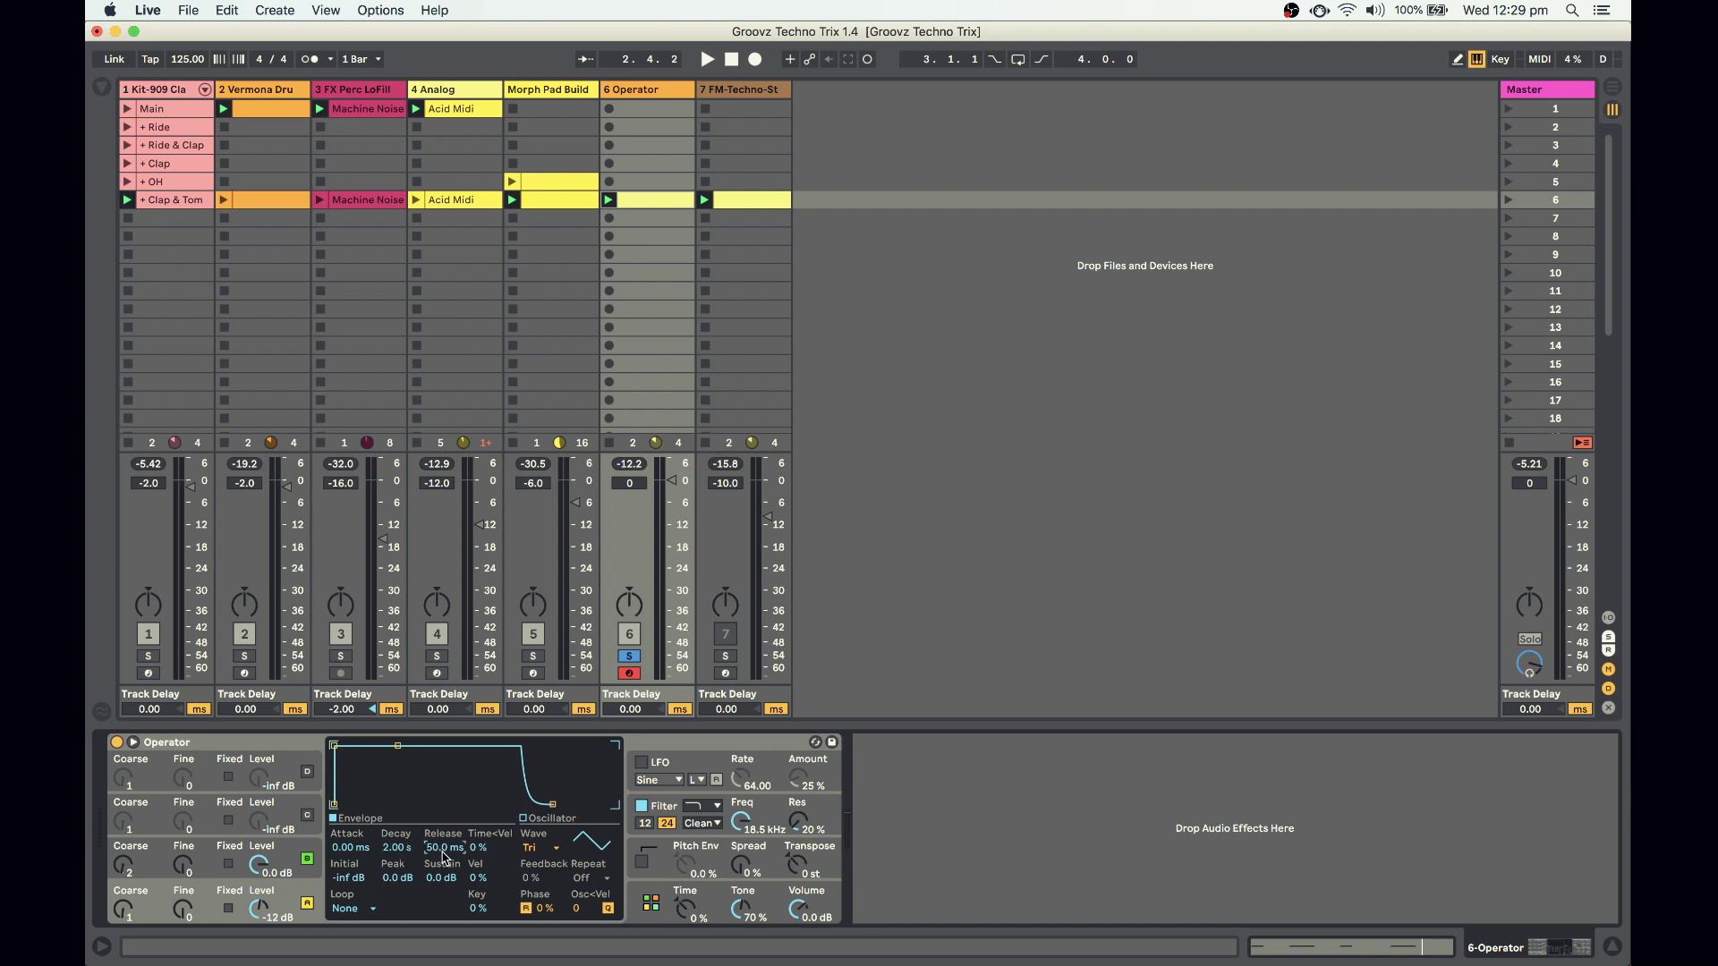
key(Return)
drag(439, 878, 438, 958)
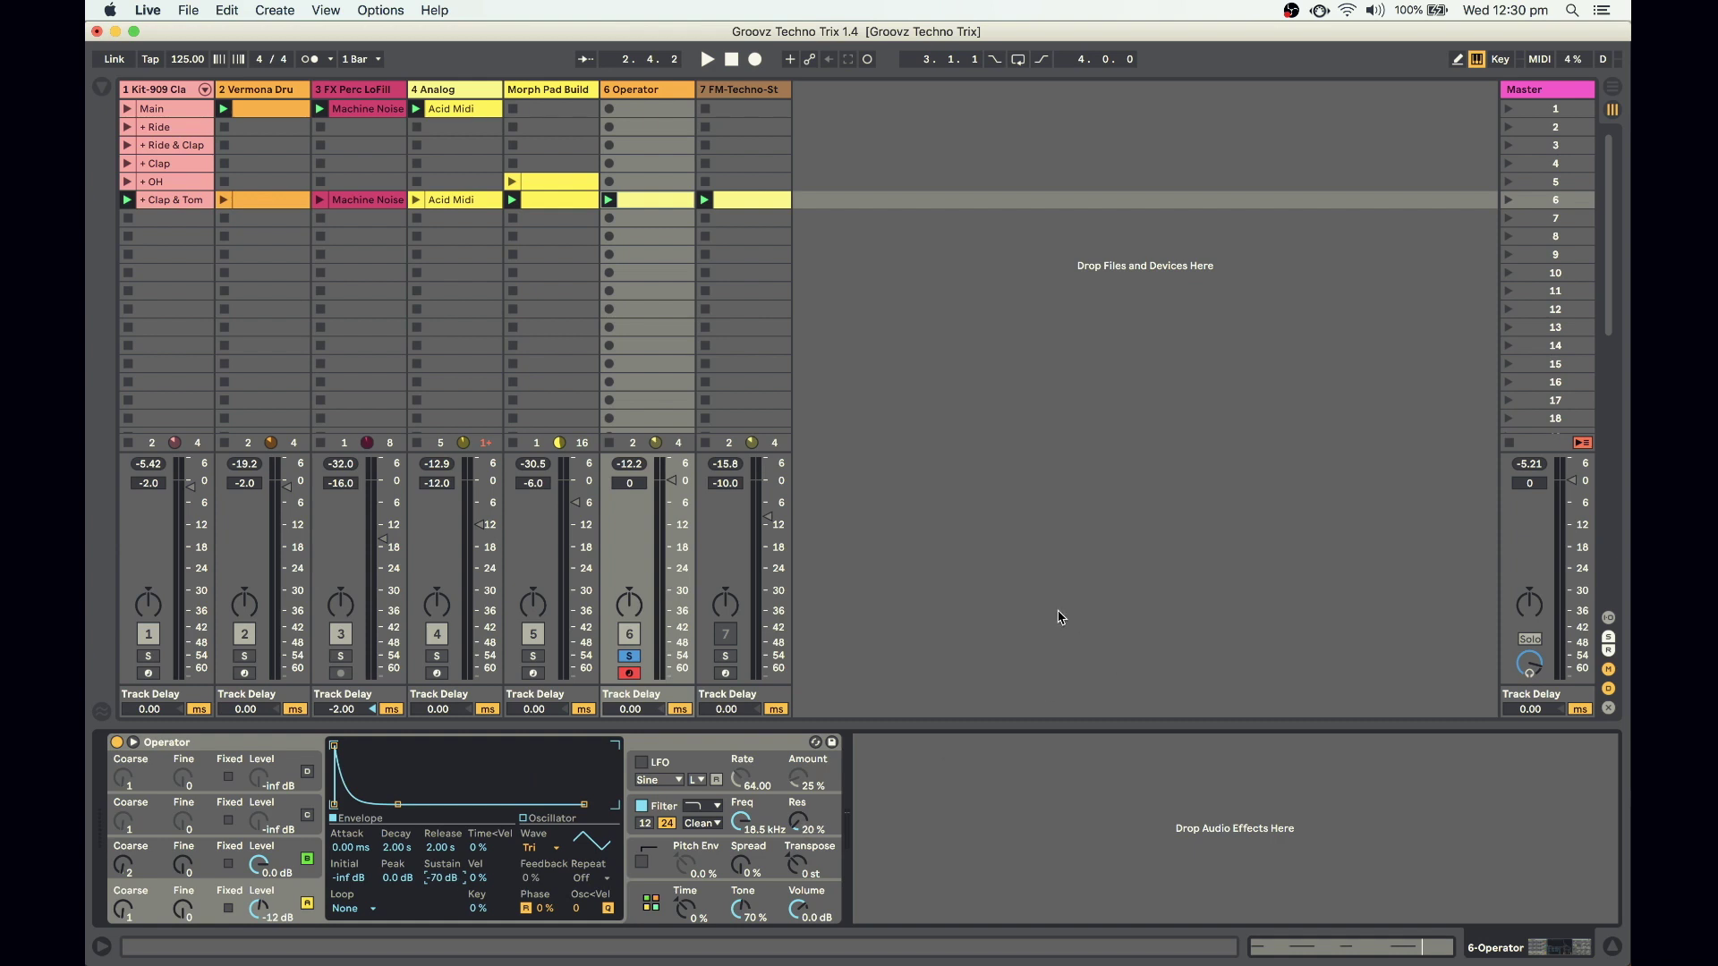
Set oscillator B's feedback to 50% while auditioning the clip
key(space)
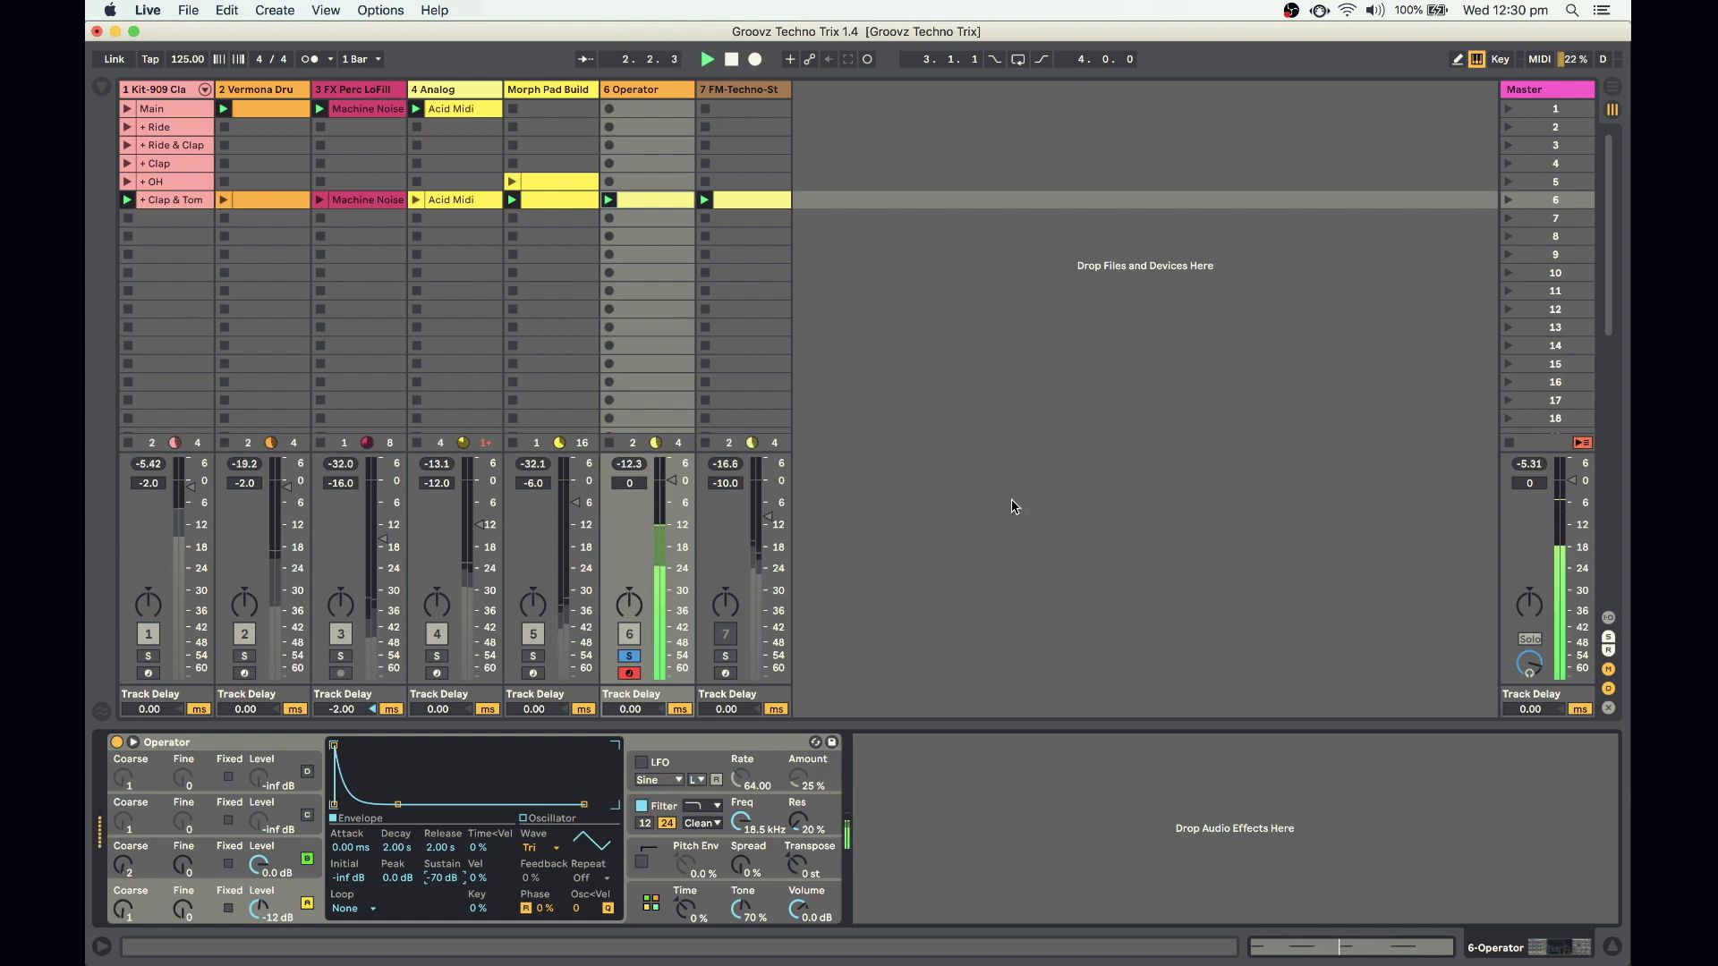
click(154, 857)
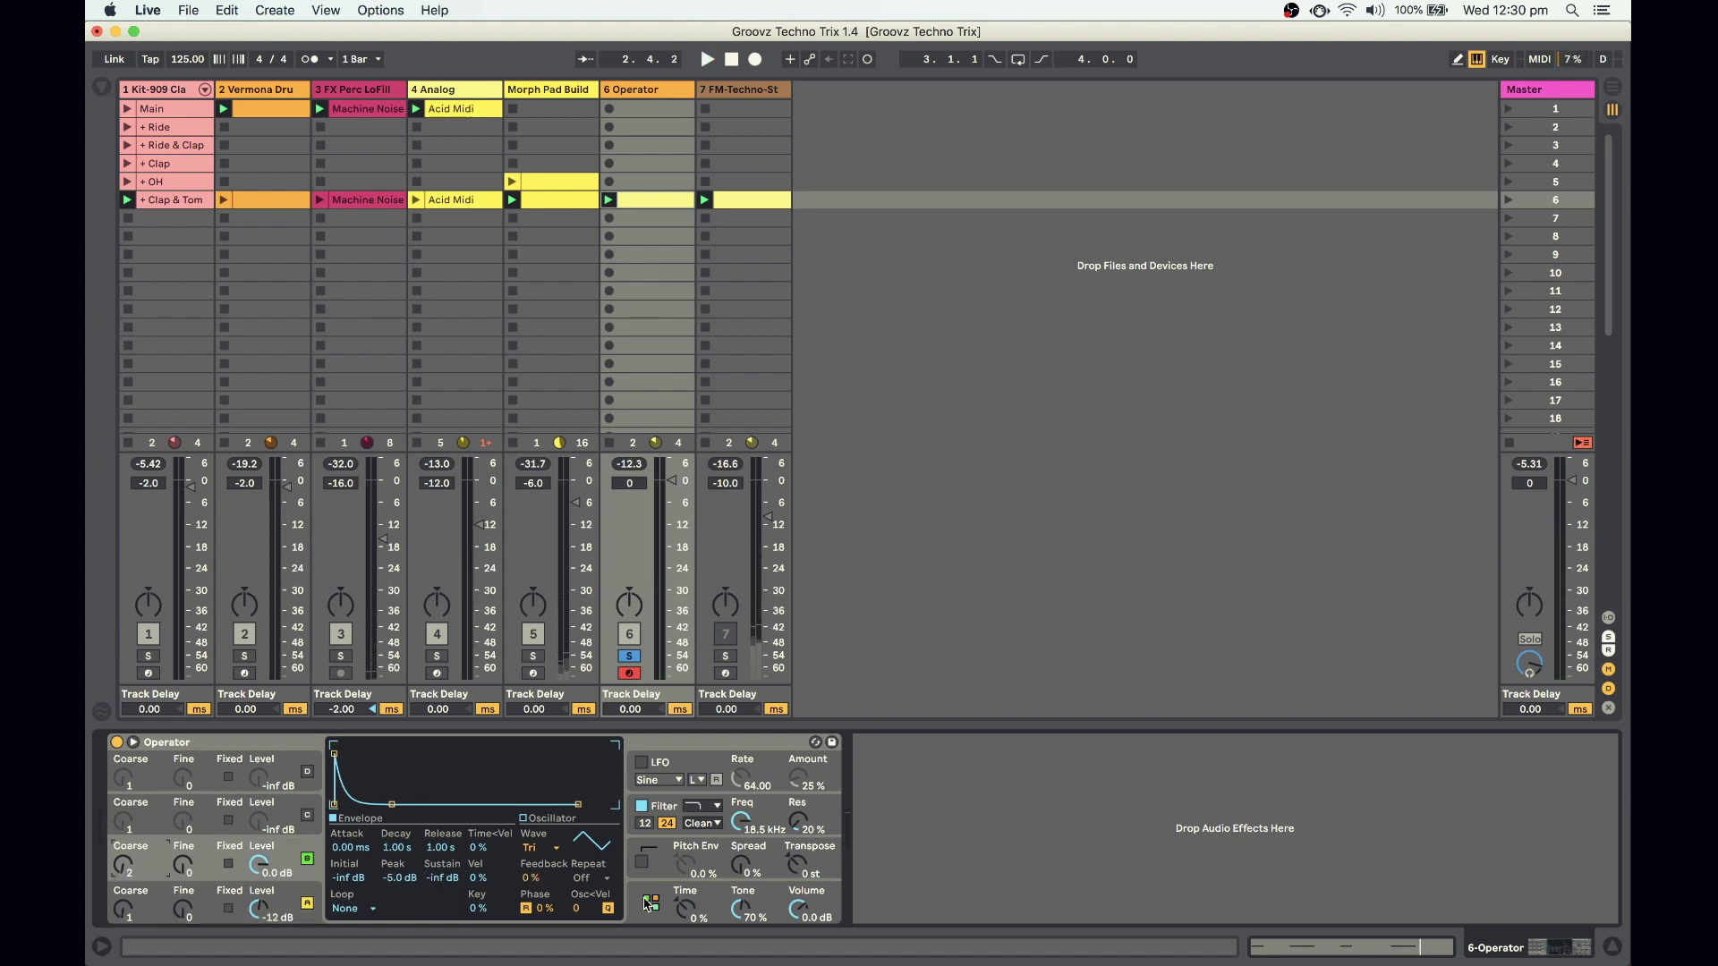
click(529, 878)
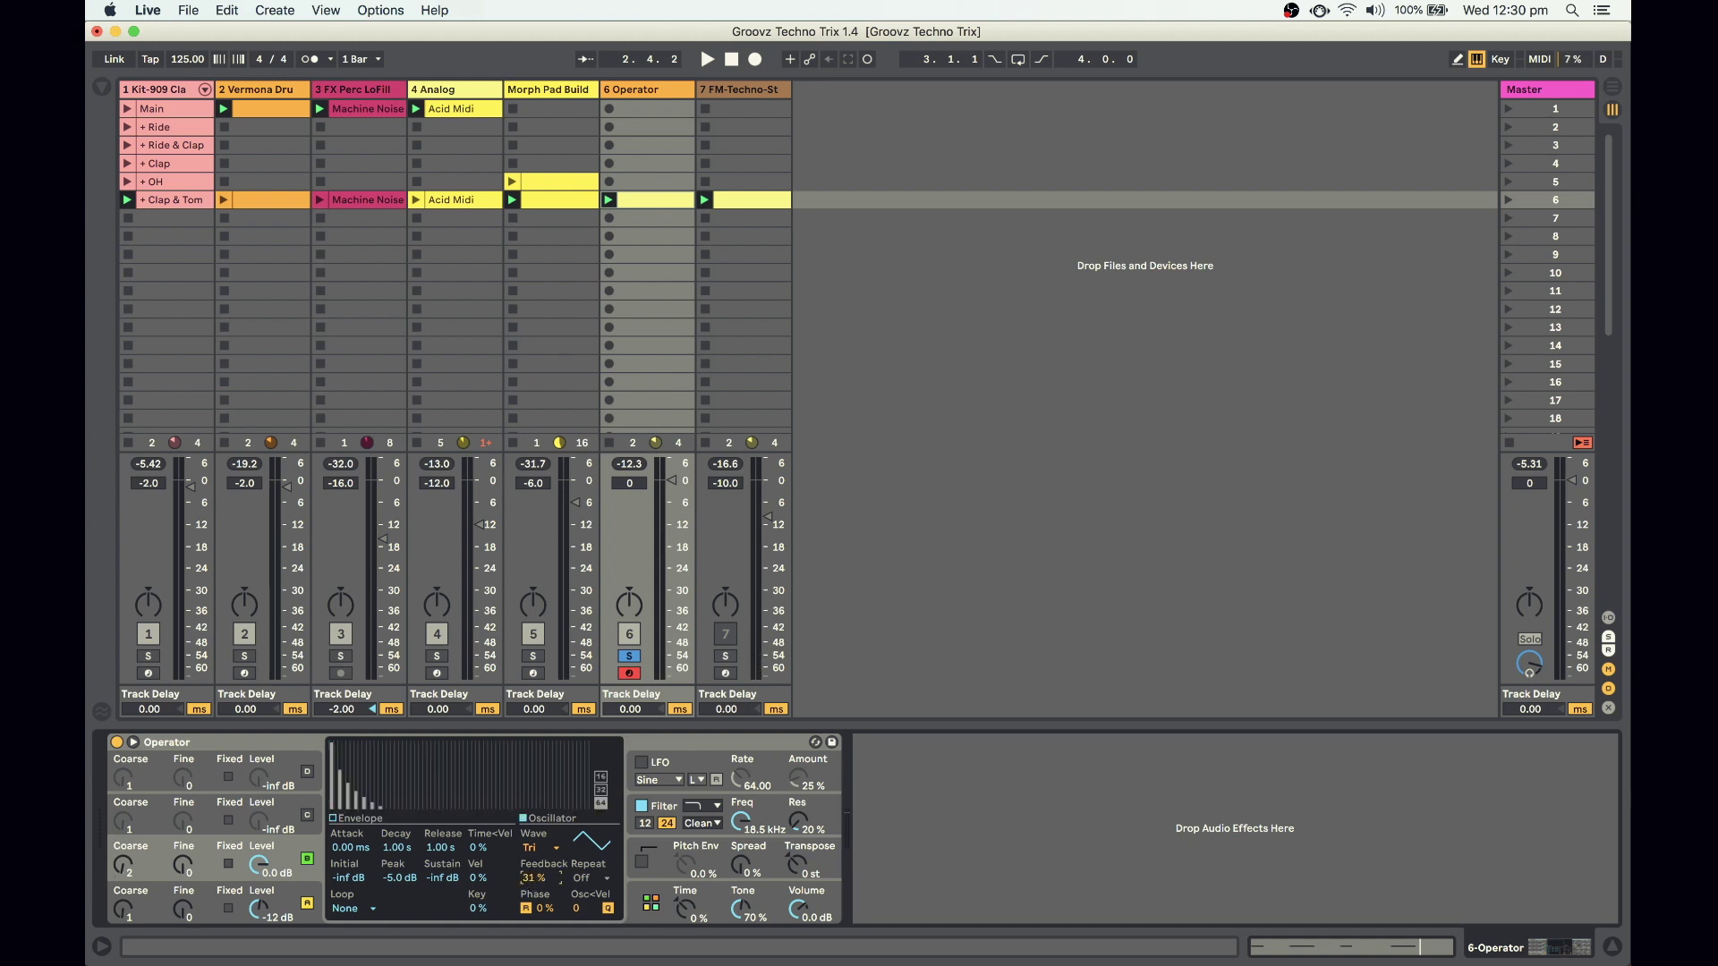
key(space)
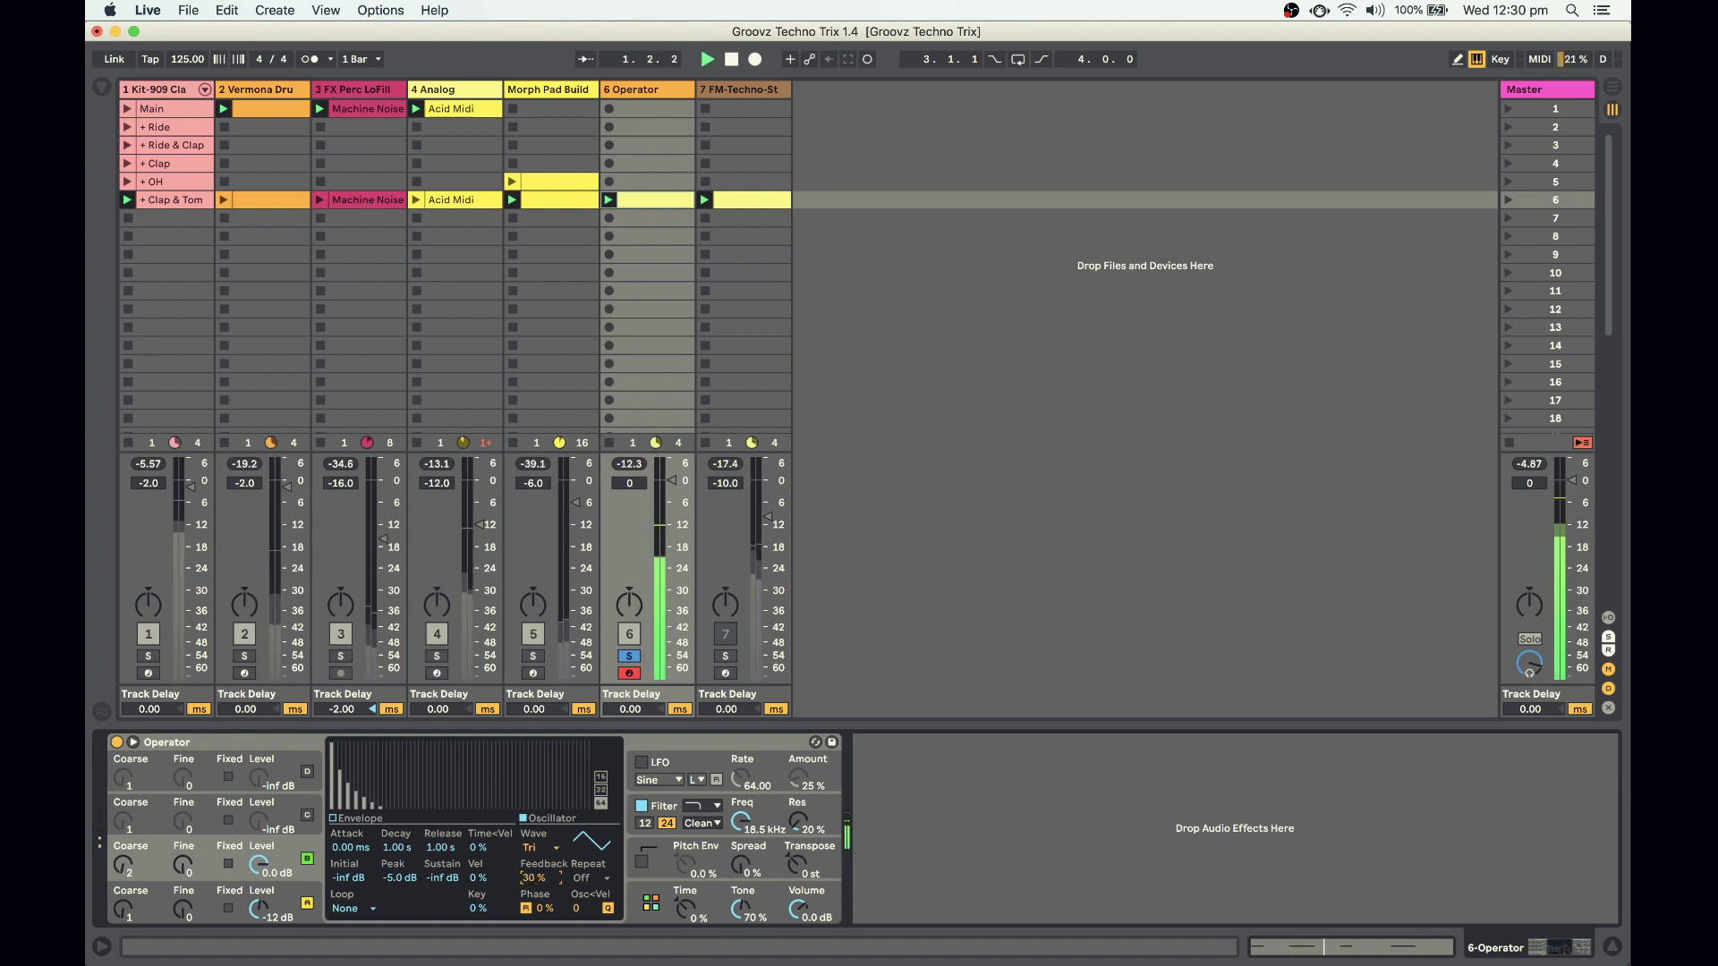
mouse_move(529, 878)
mouse_down()
mouse_move(529, 908)
mouse_move(529, 869)
mouse_up()
key(space)
key(space)
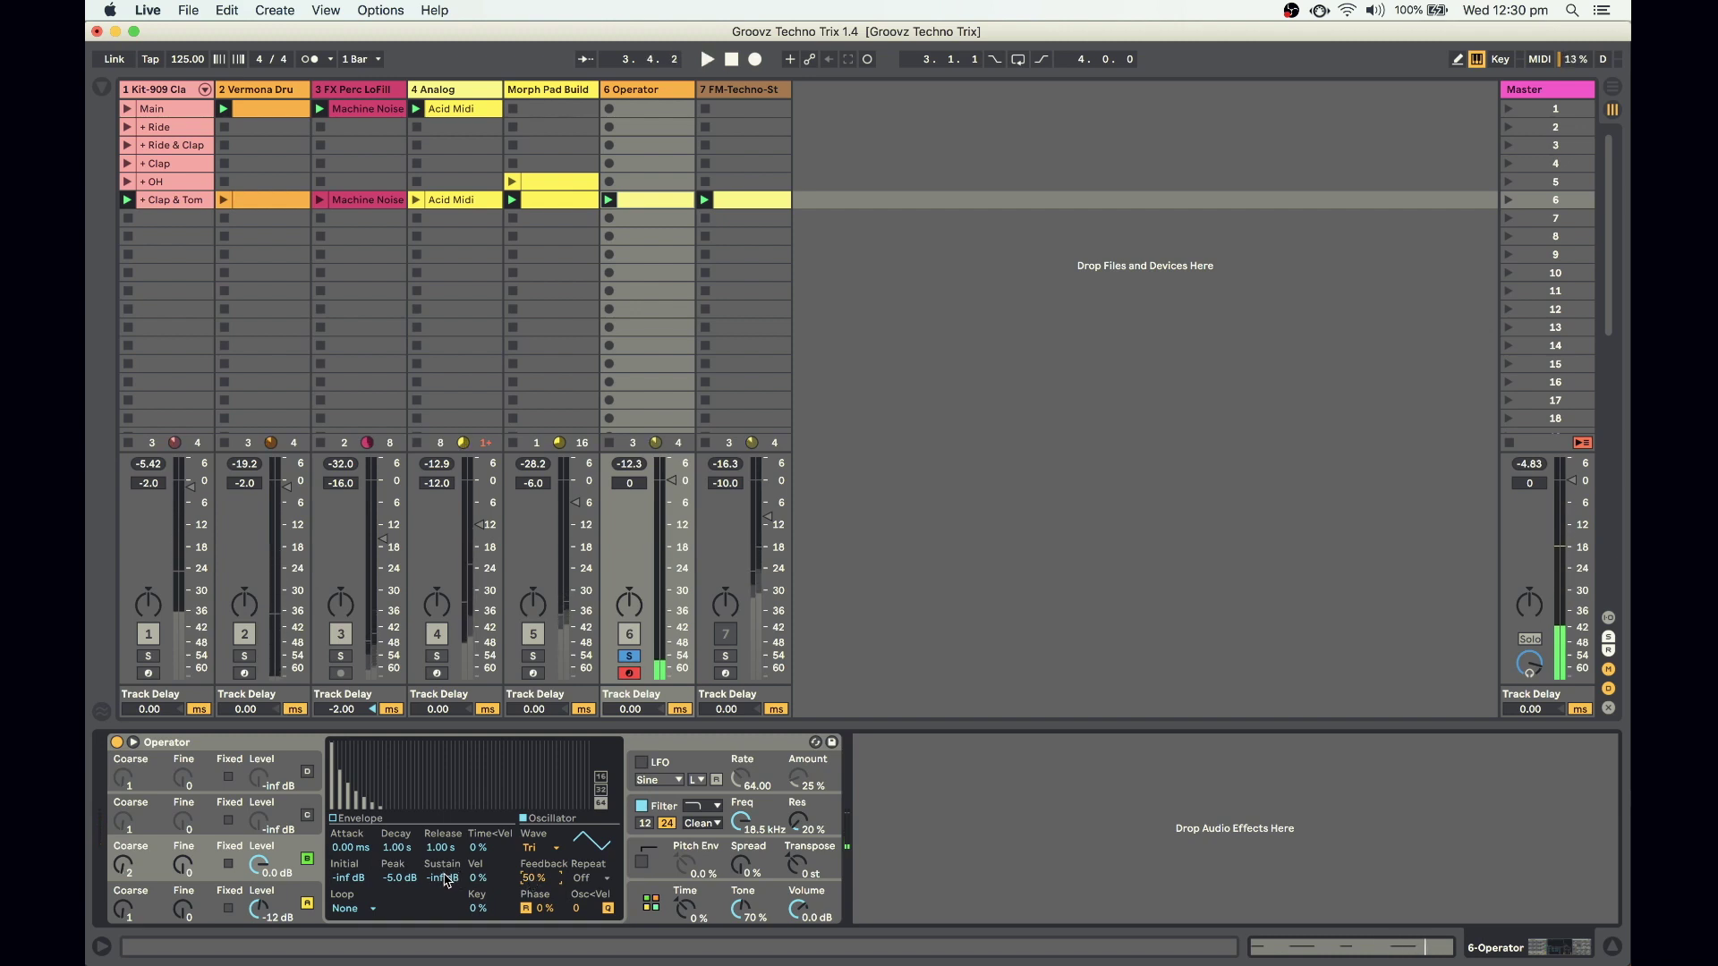
Lower Operator's filter frequency to 86.1 Hz and set the filter envelope amount to 100% while auditioning the clip
click(782, 820)
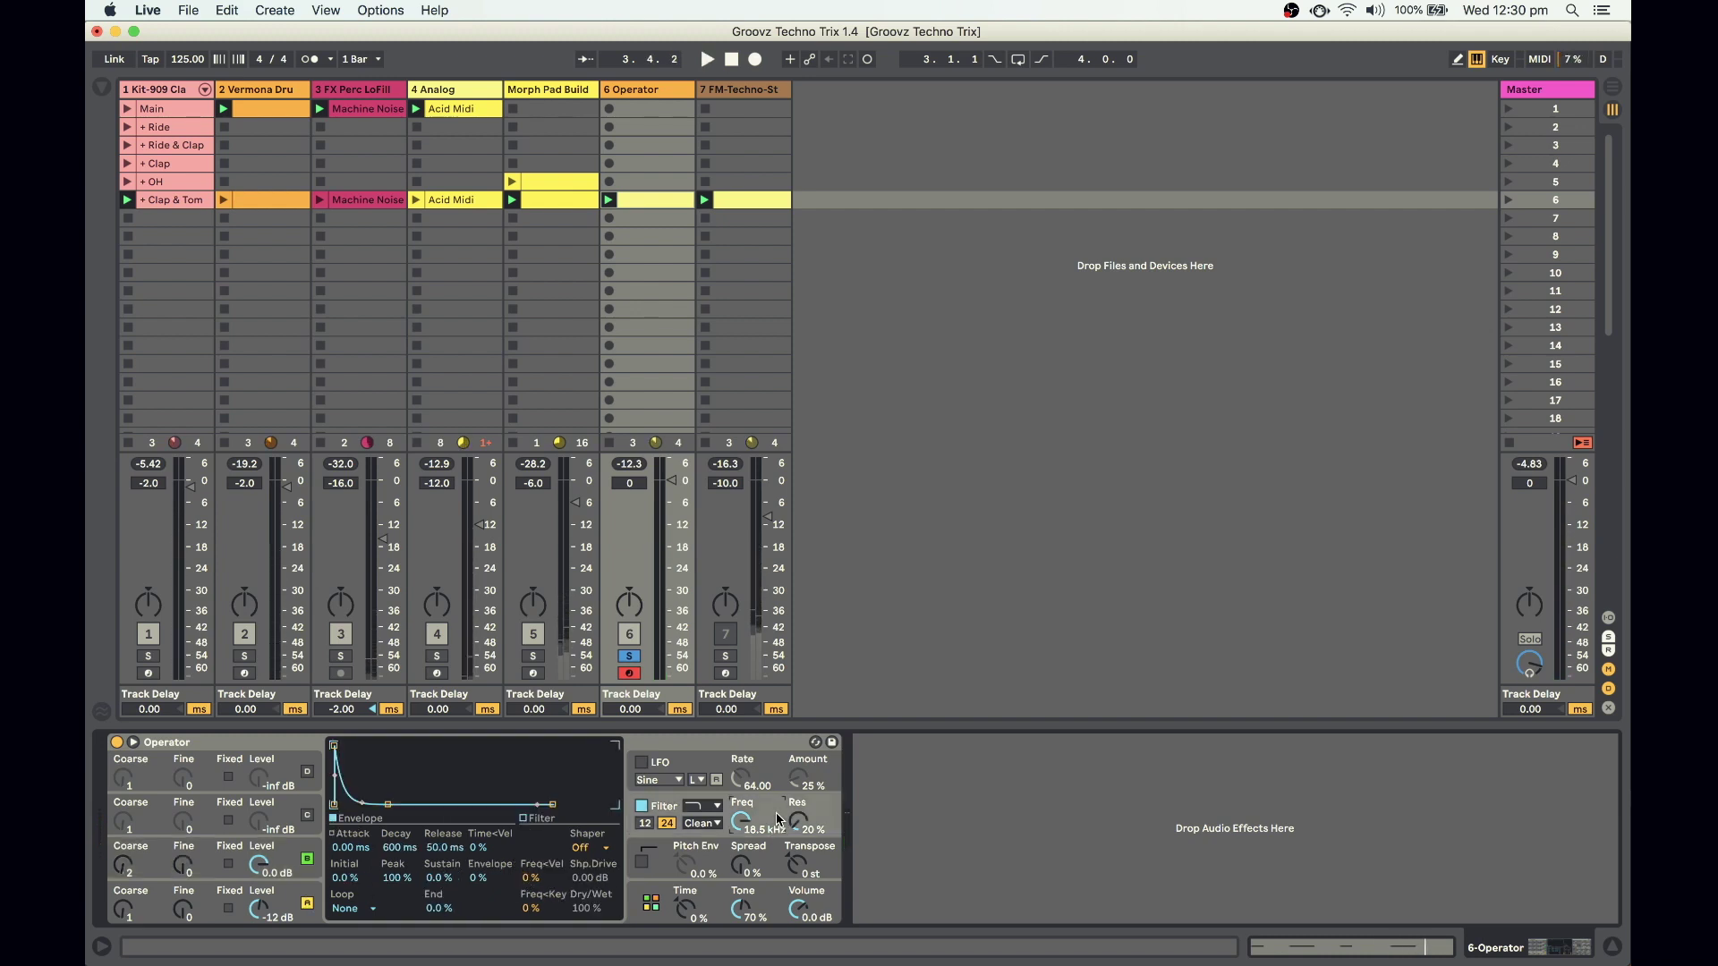
click(295, 859)
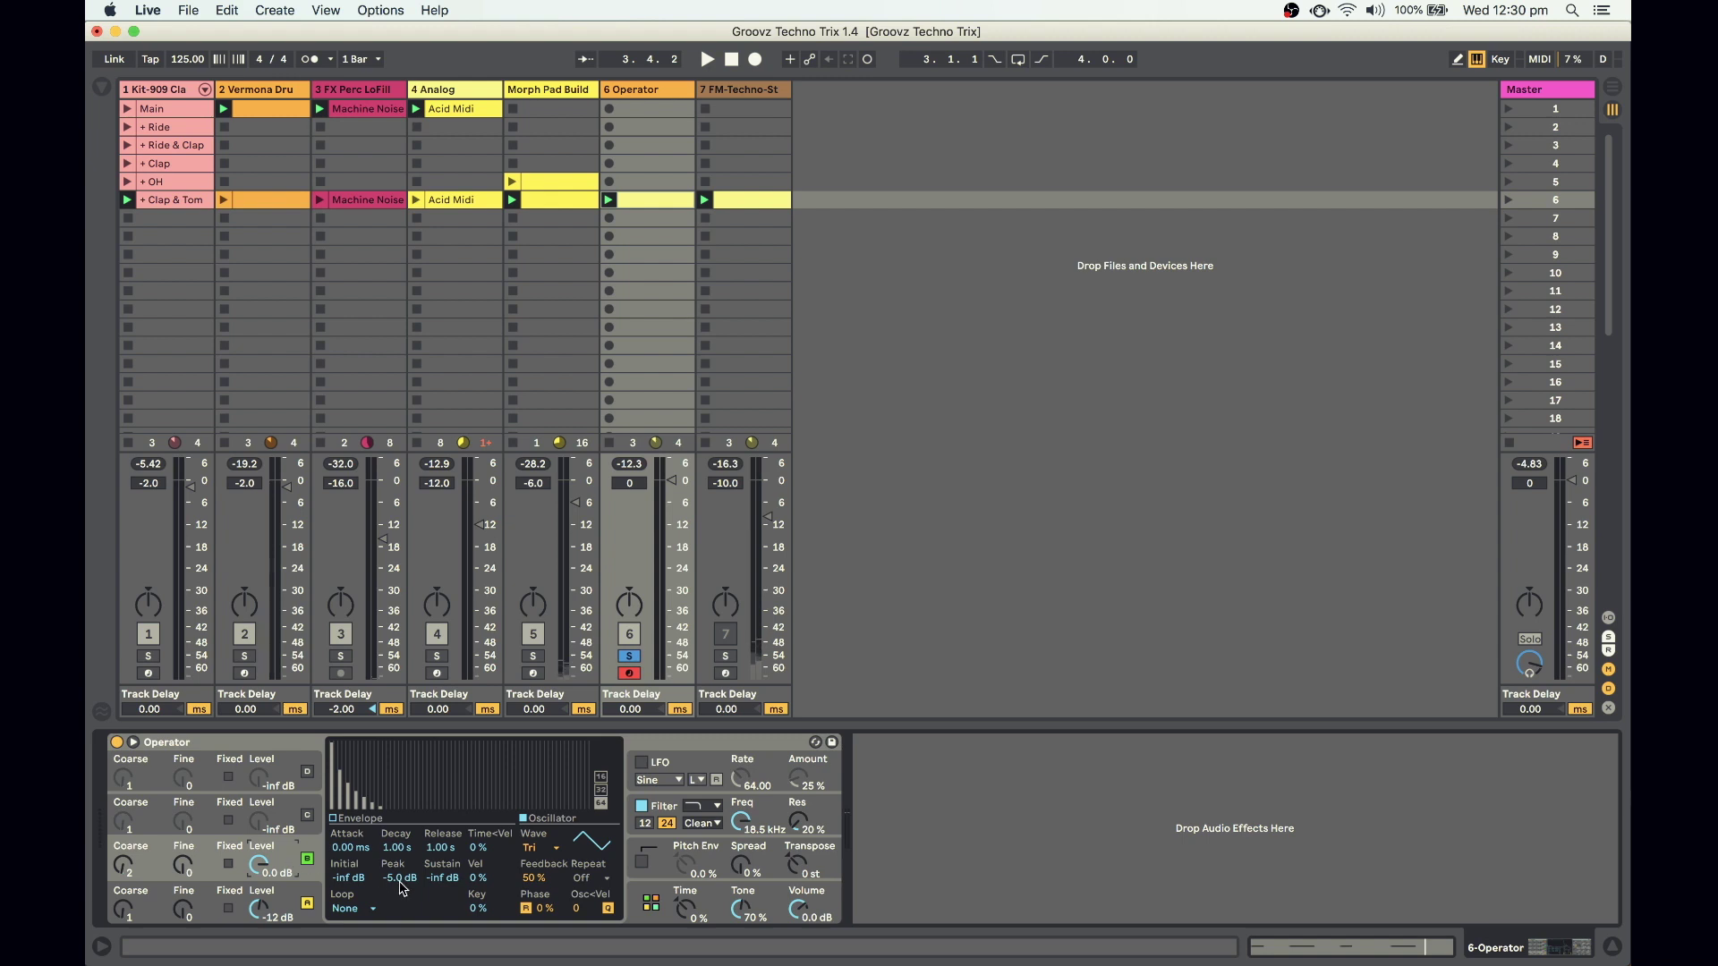
click(781, 814)
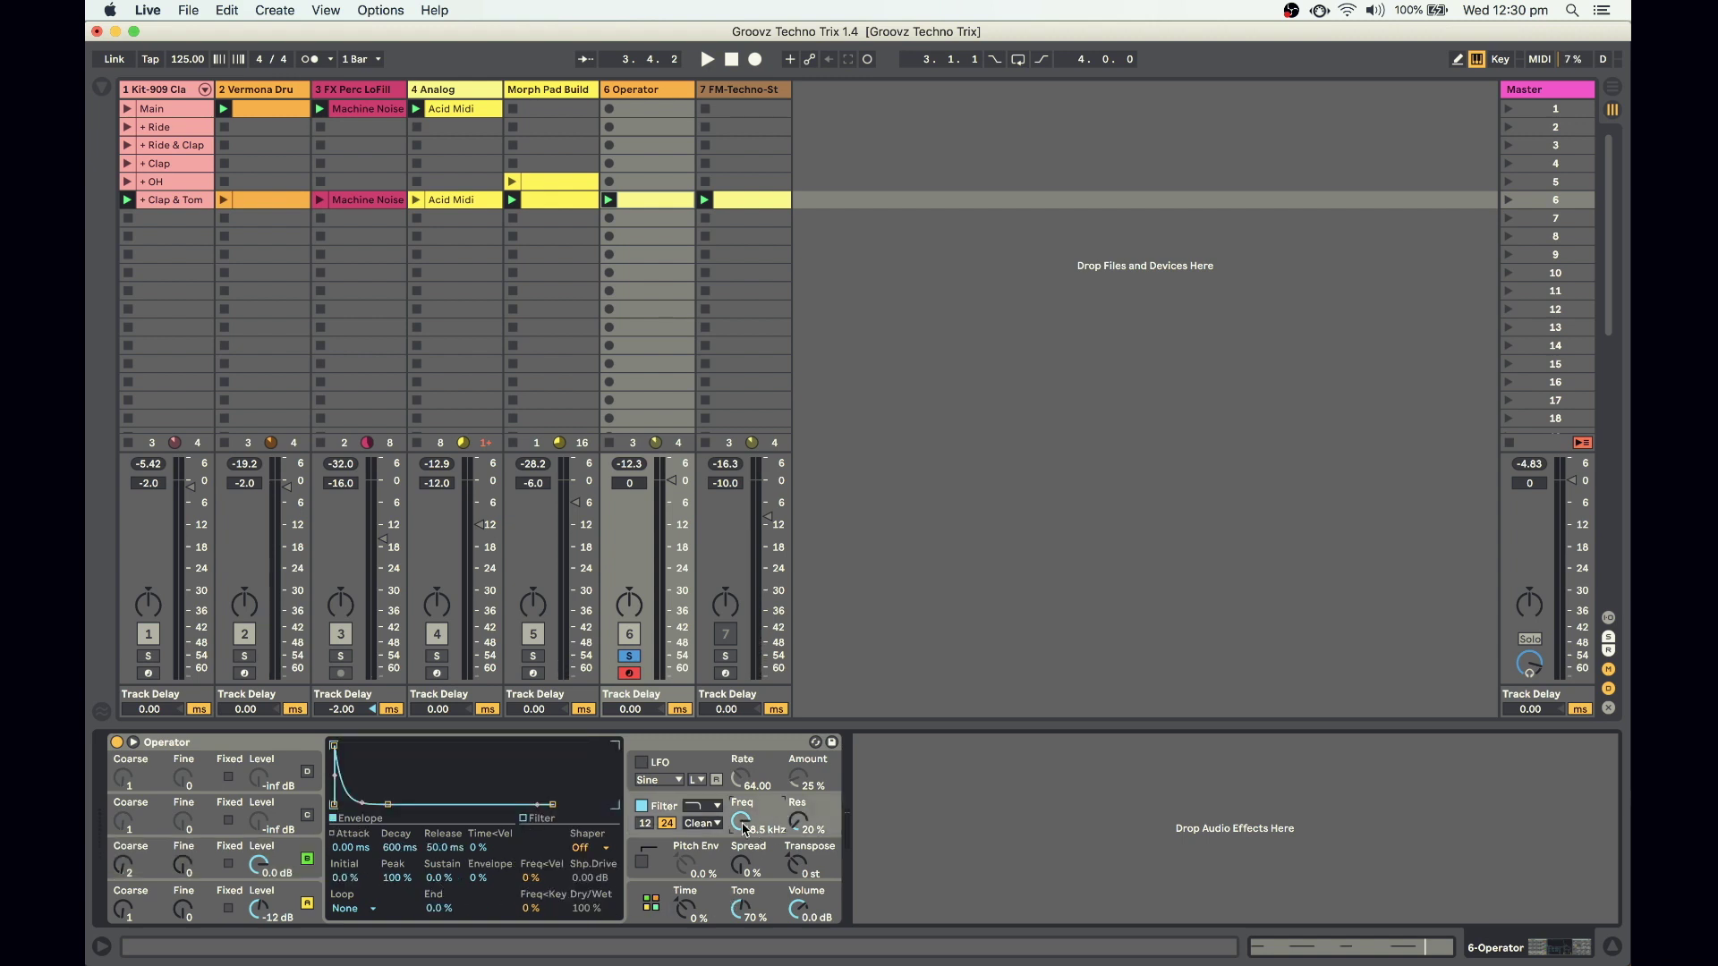
drag(741, 819, 741, 846)
key(space)
drag(480, 878, 479, 787)
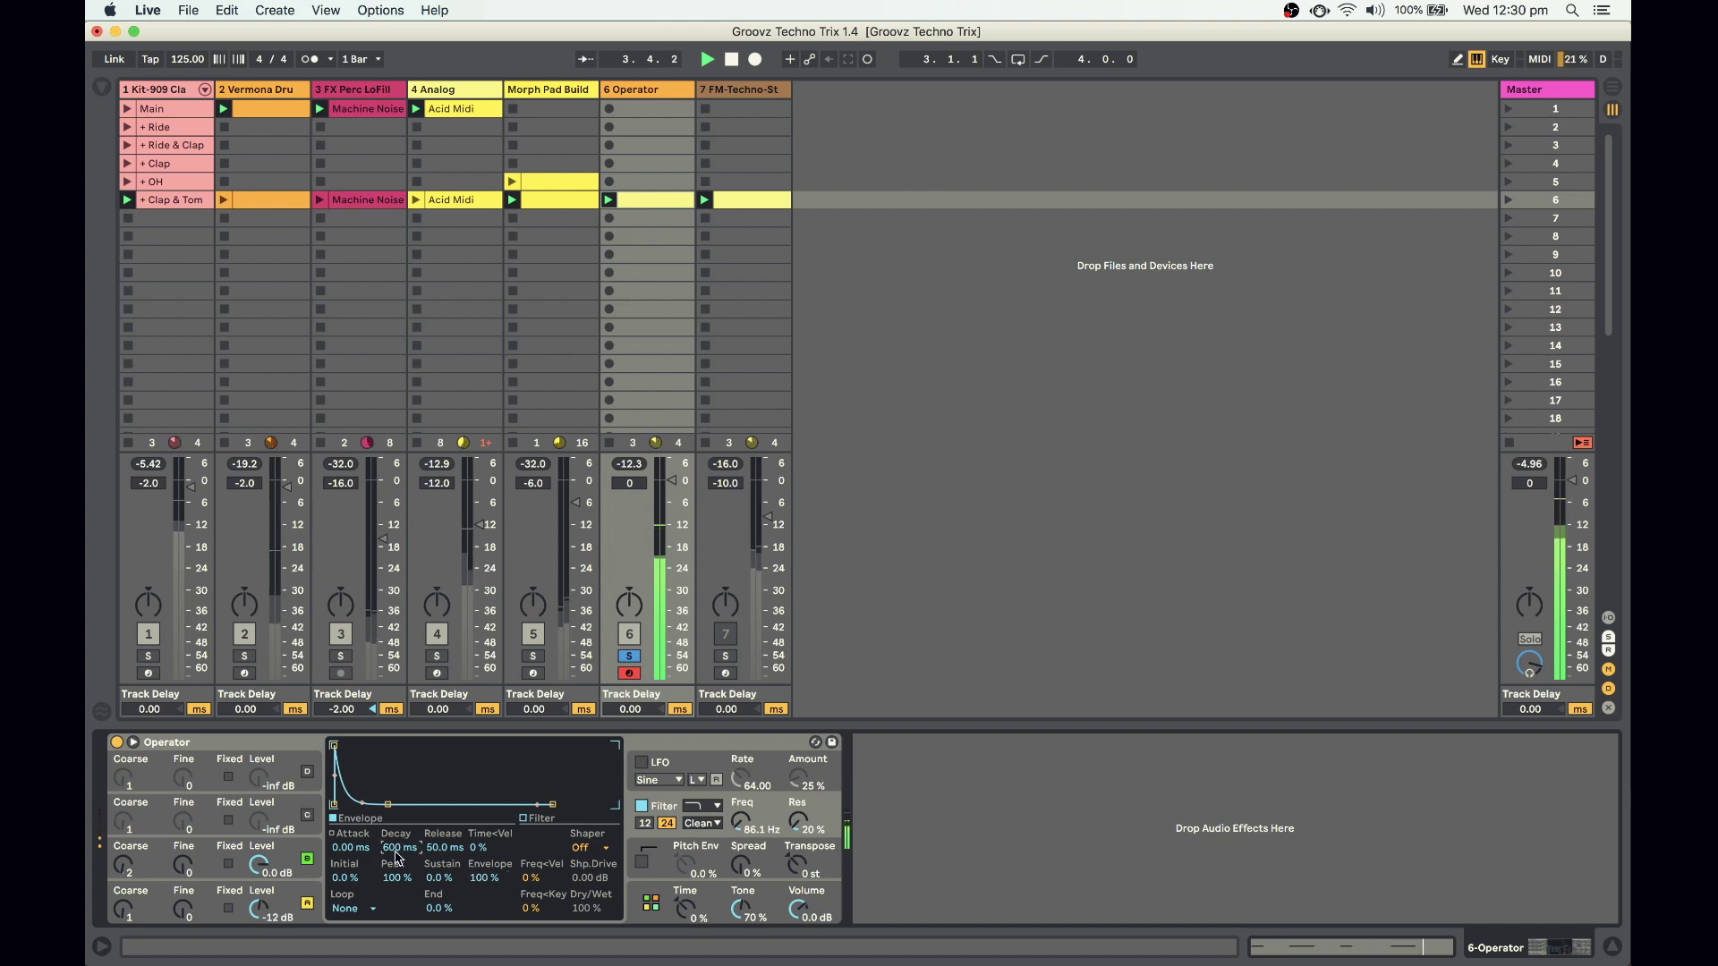
Set the filter envelope's decay to 1.00 s and its release to 500 ms
text(1000)
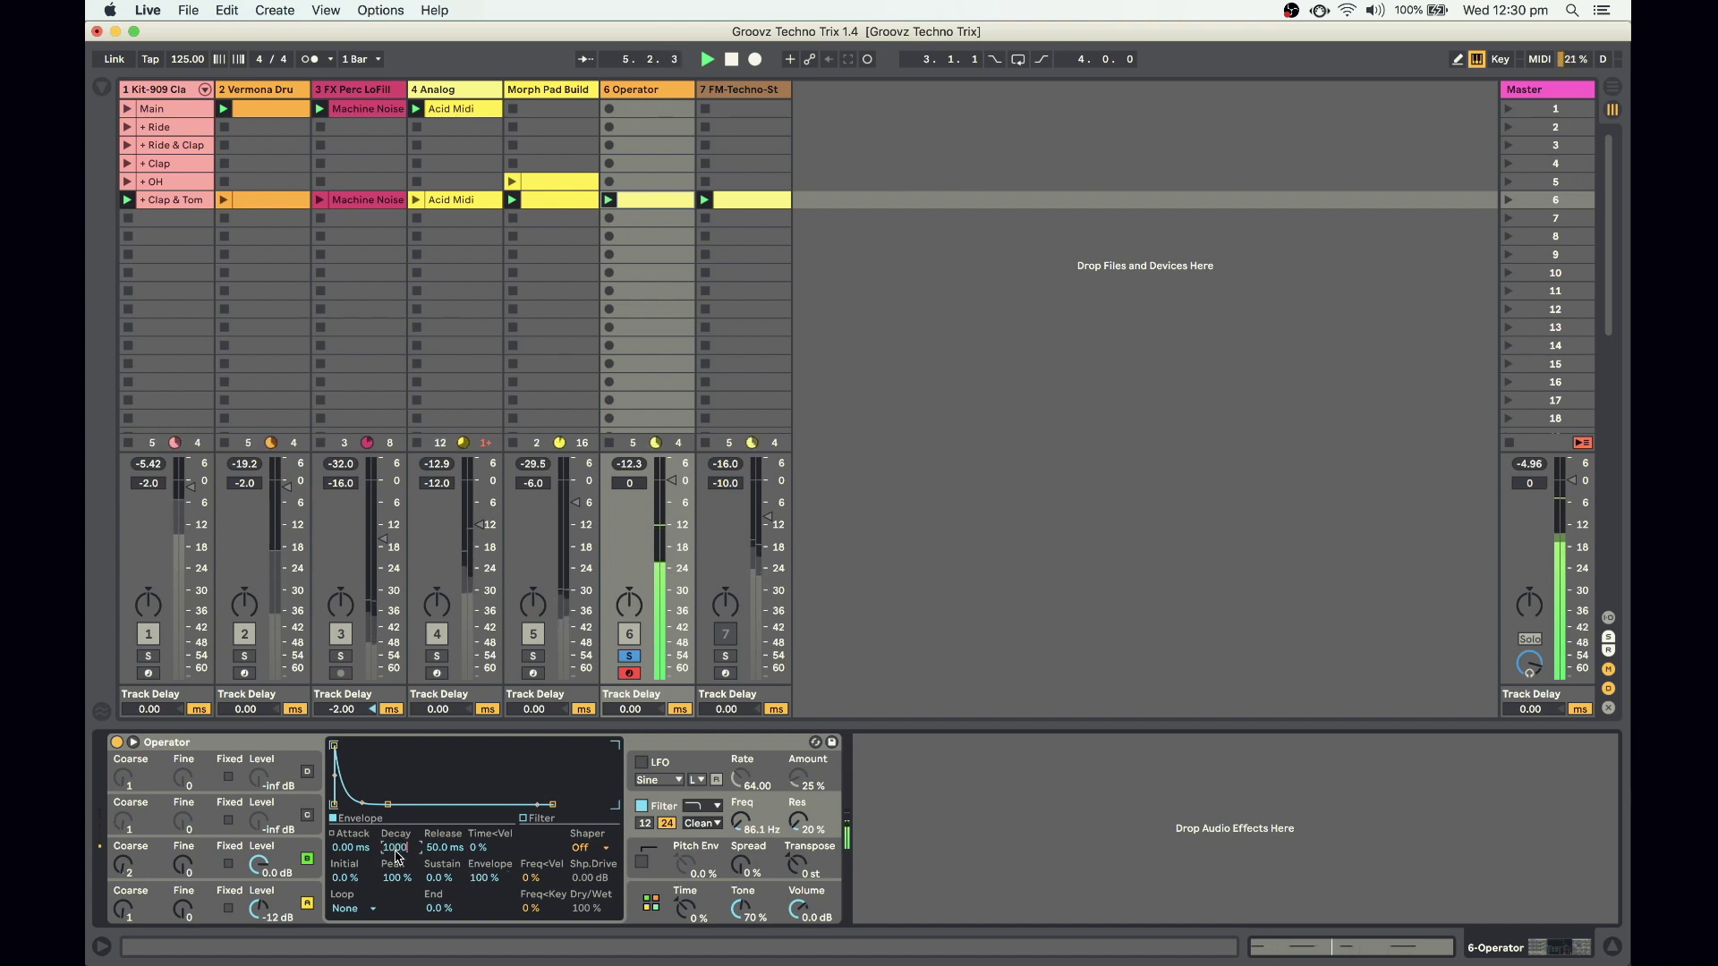
key(Return)
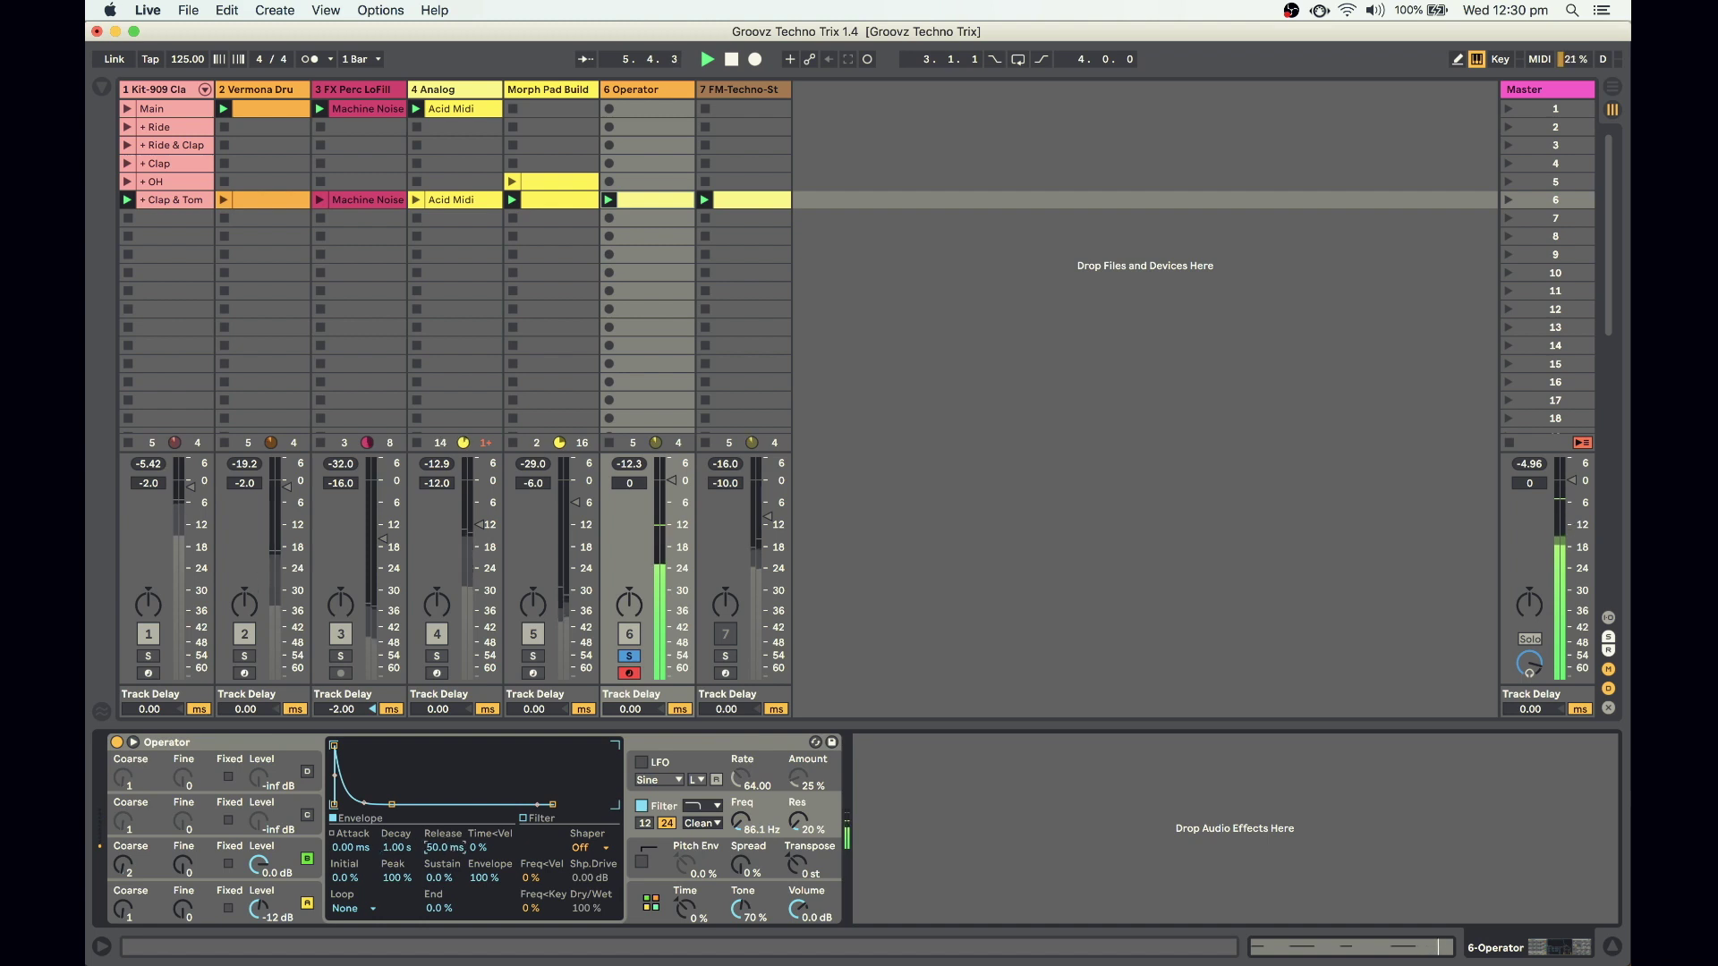
click(443, 847)
text(500)
key(Return)
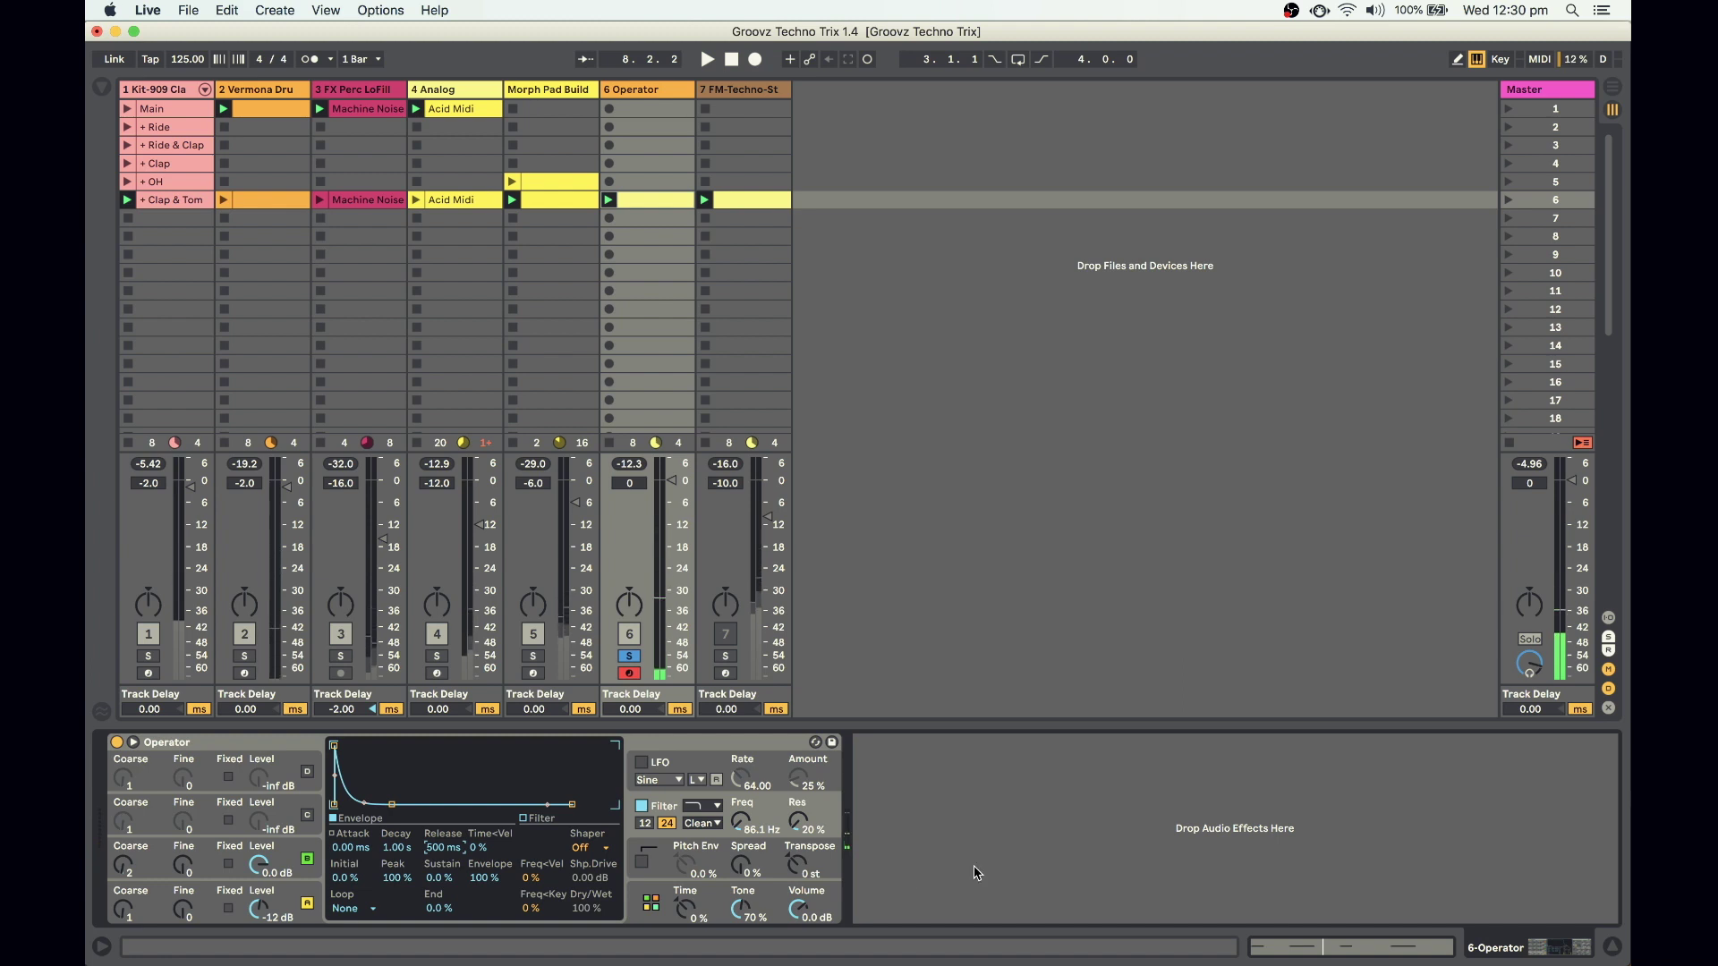
Raise Operator's global Tone to 100% and audition the clip
click(743, 915)
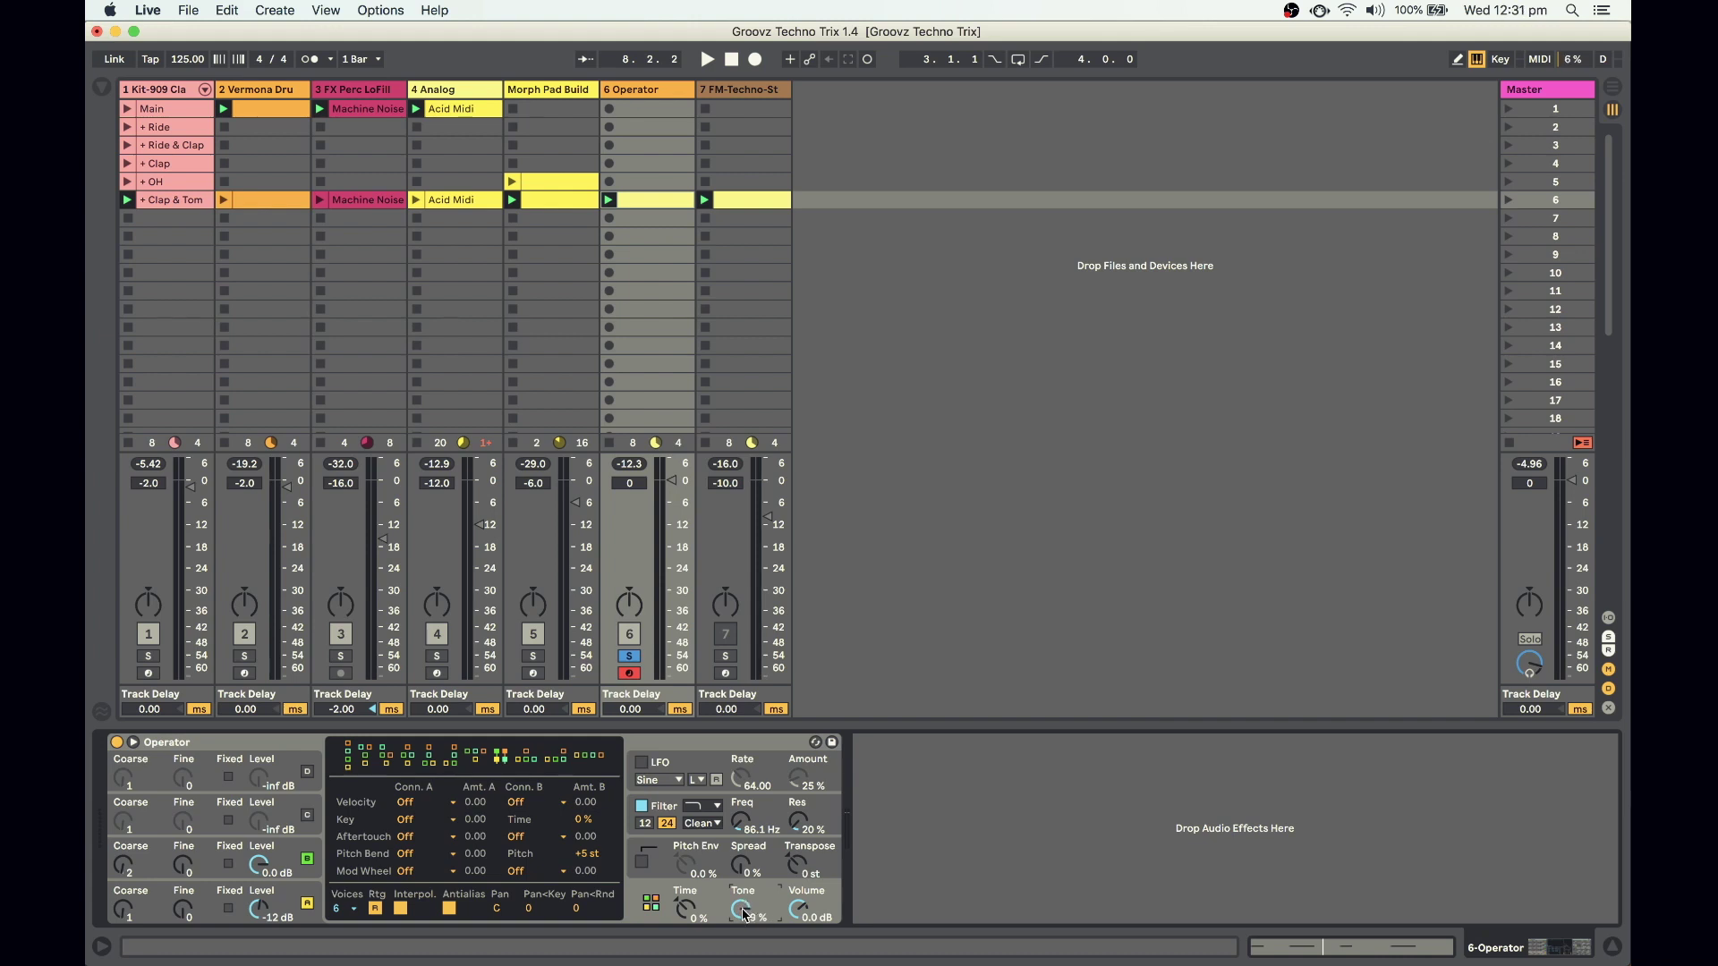
drag(744, 921, 744, 919)
key(space)
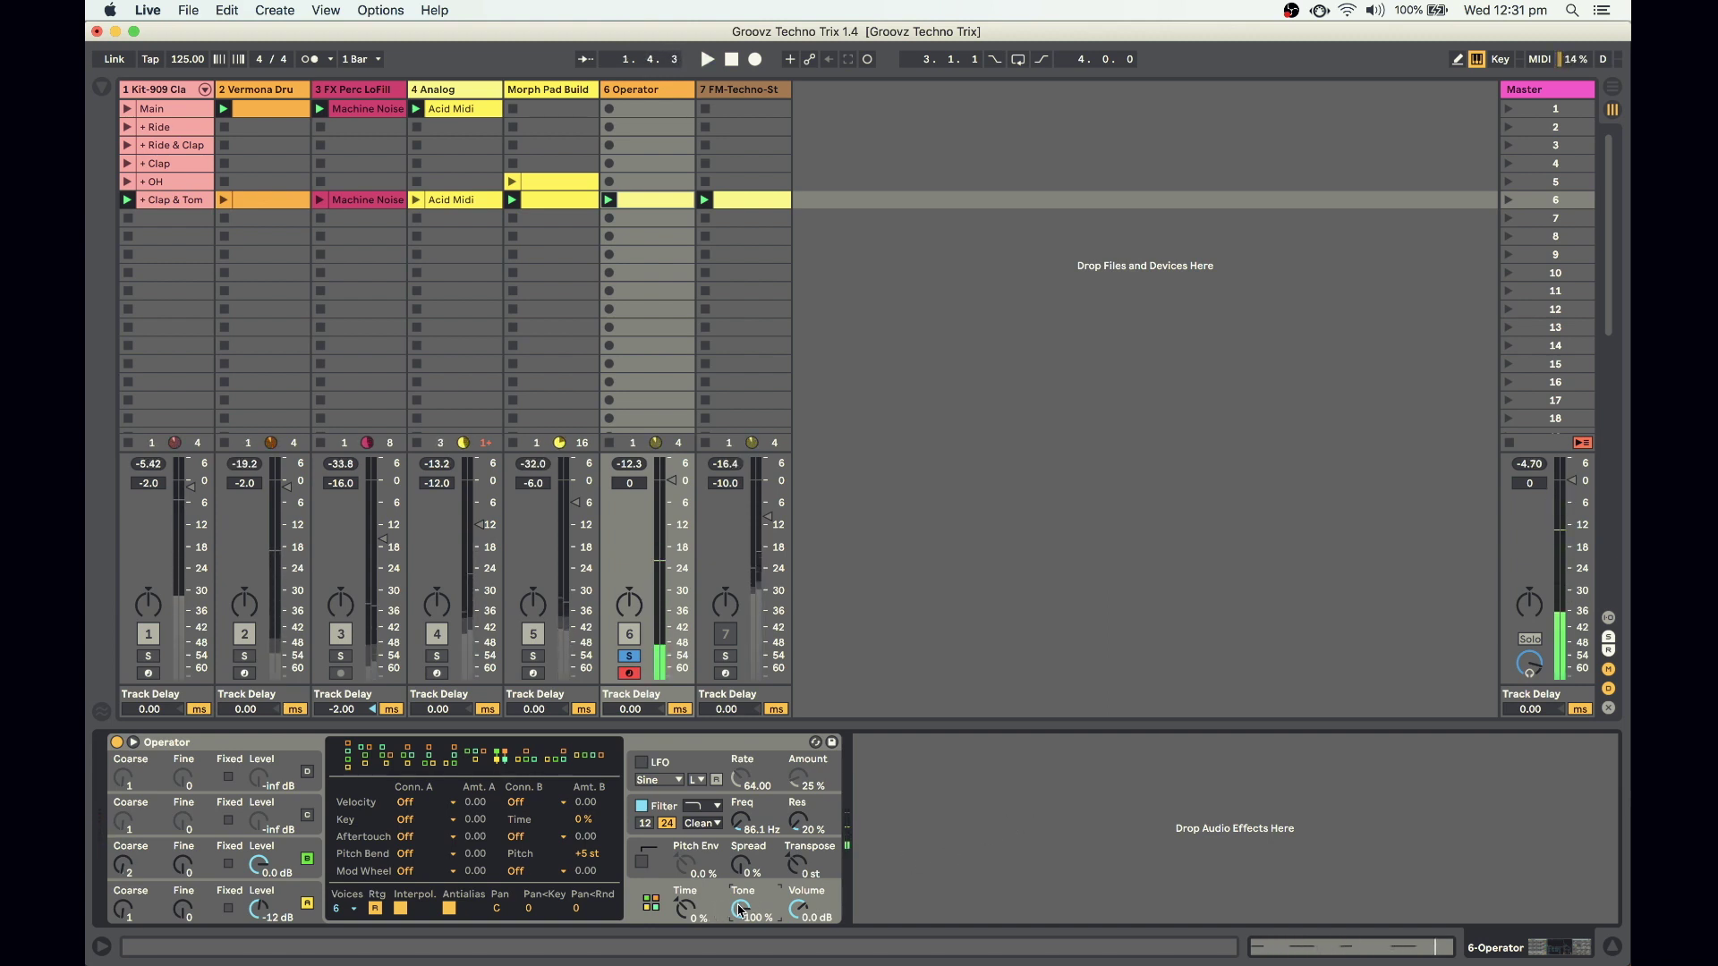
Compare the sound with Tone at 0.0% and oscillator B temporarily switched off, returning Tone to 100%
drag(740, 908, 740, 910)
click(307, 859)
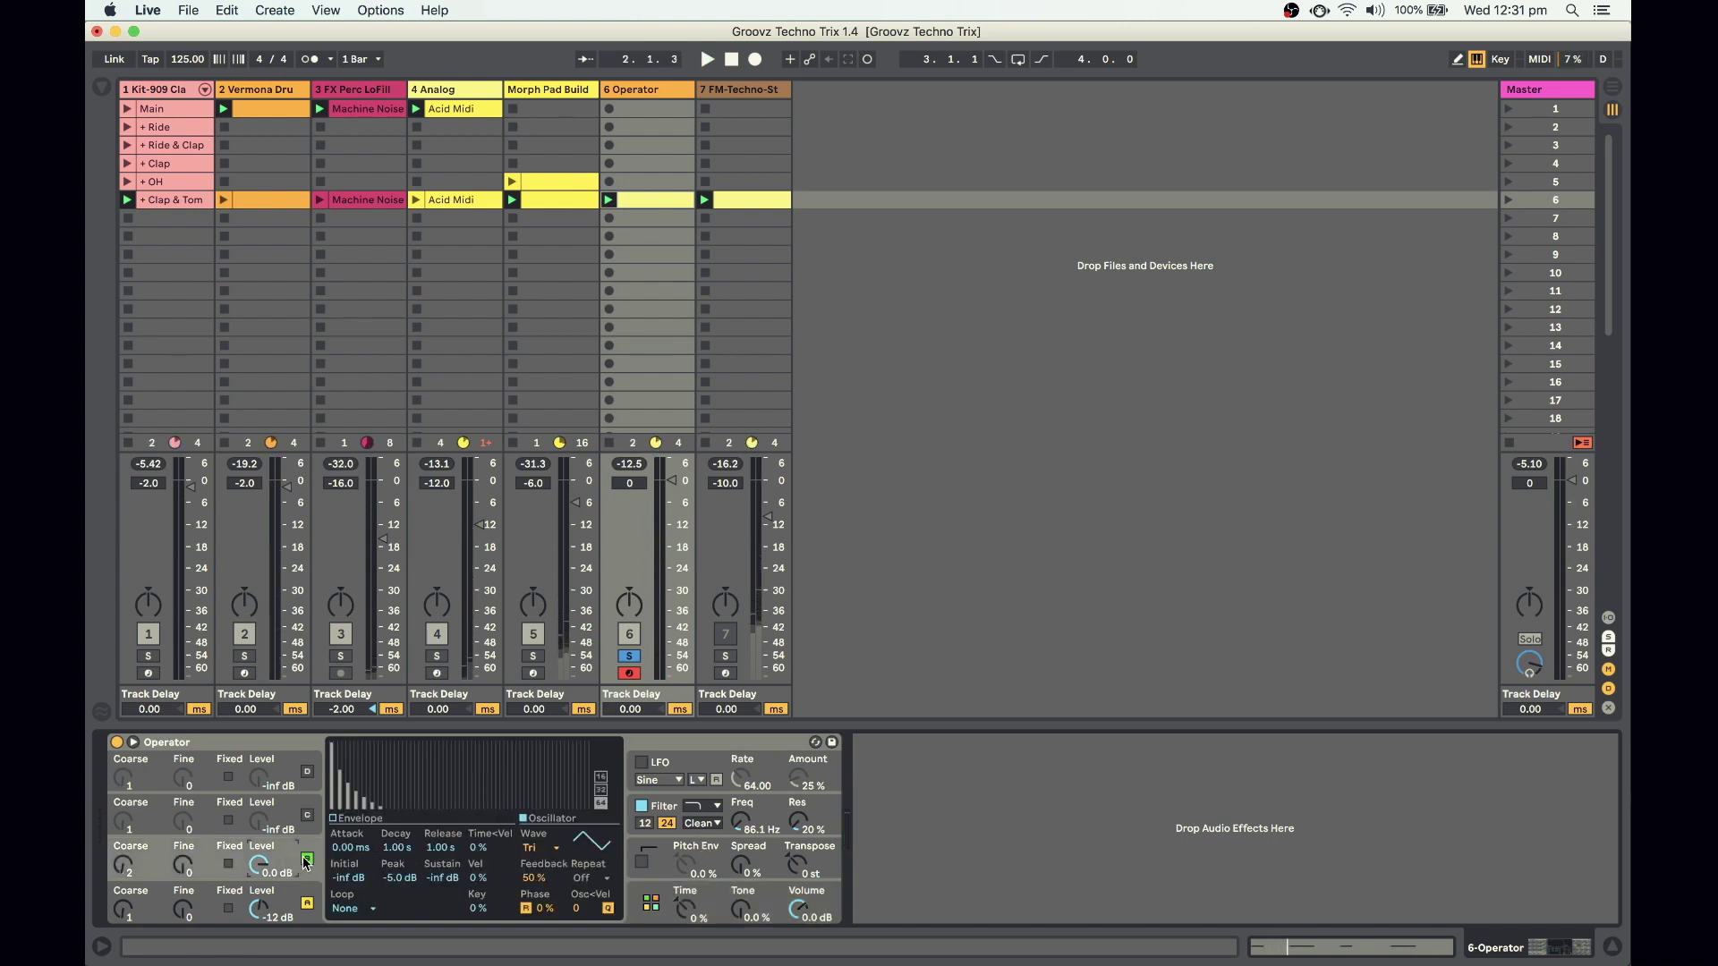
click(289, 907)
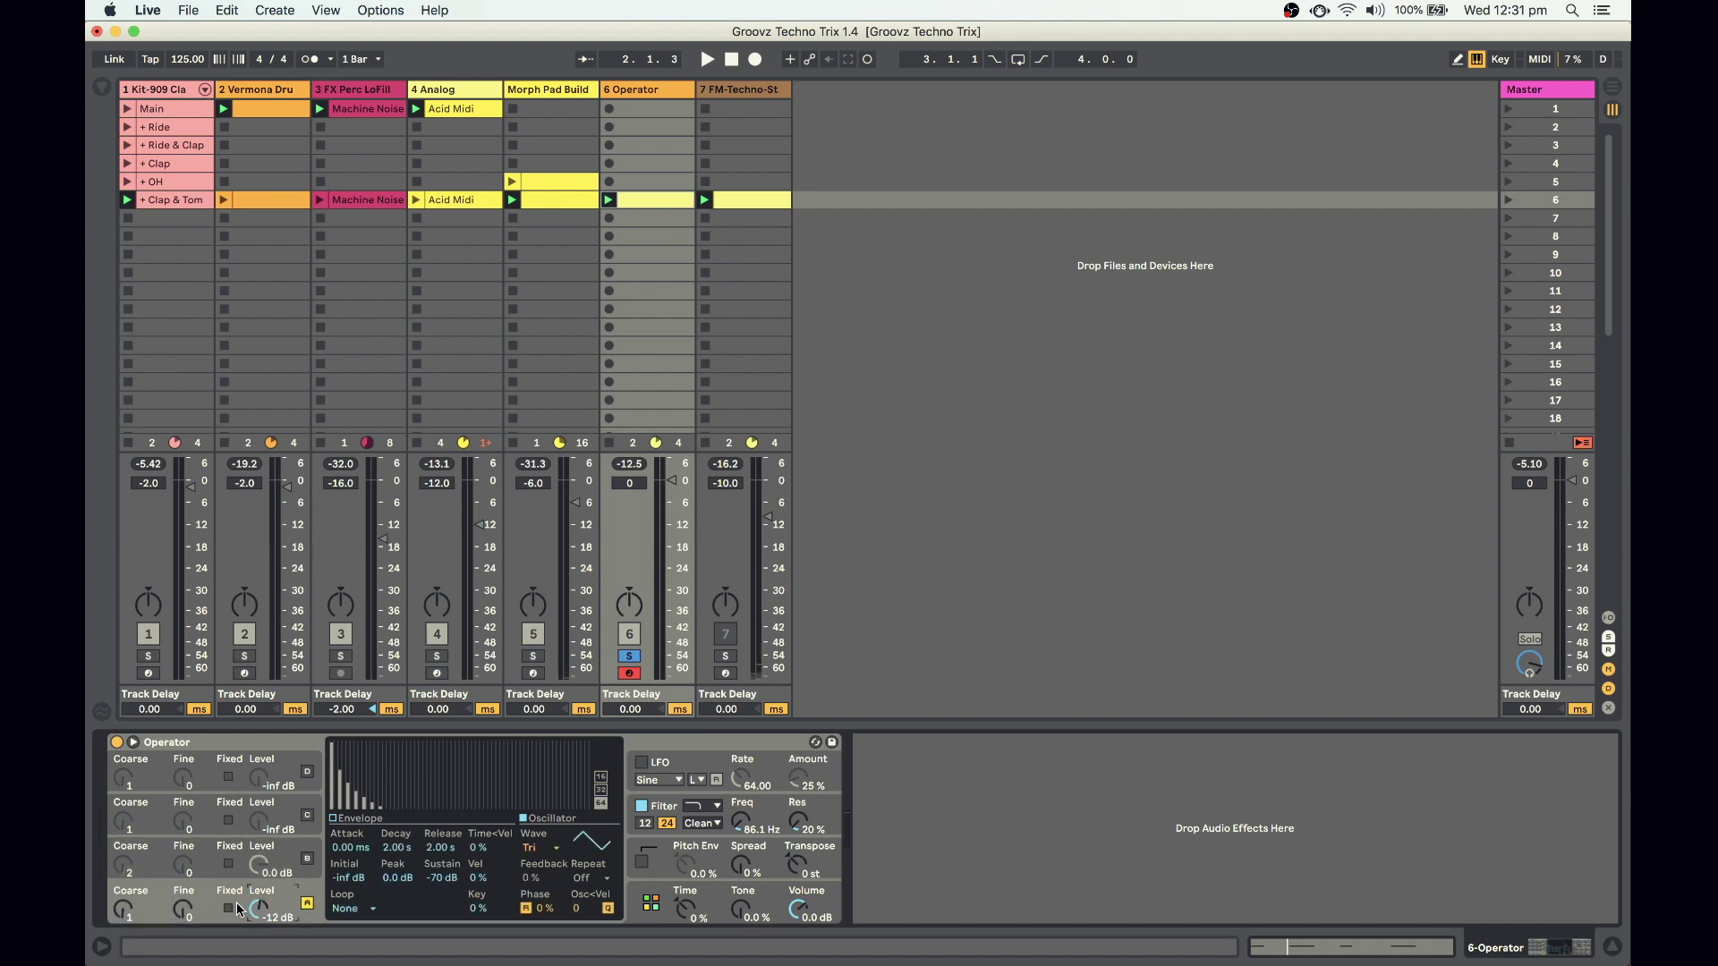
click(307, 861)
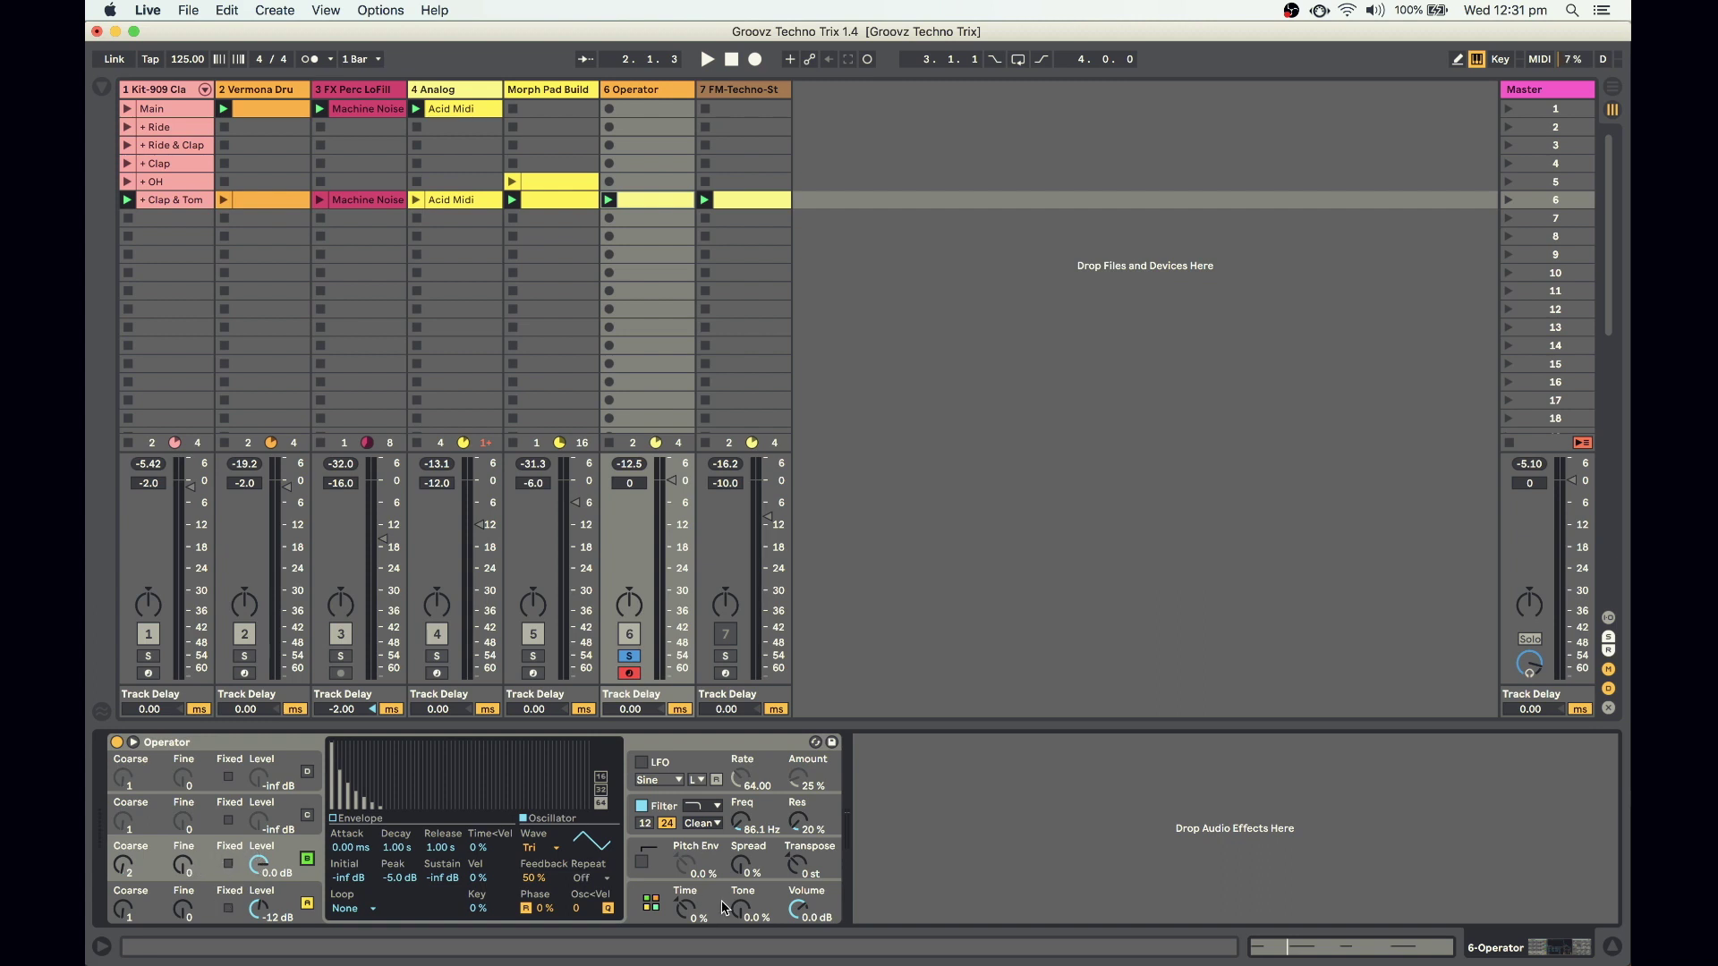
click(742, 911)
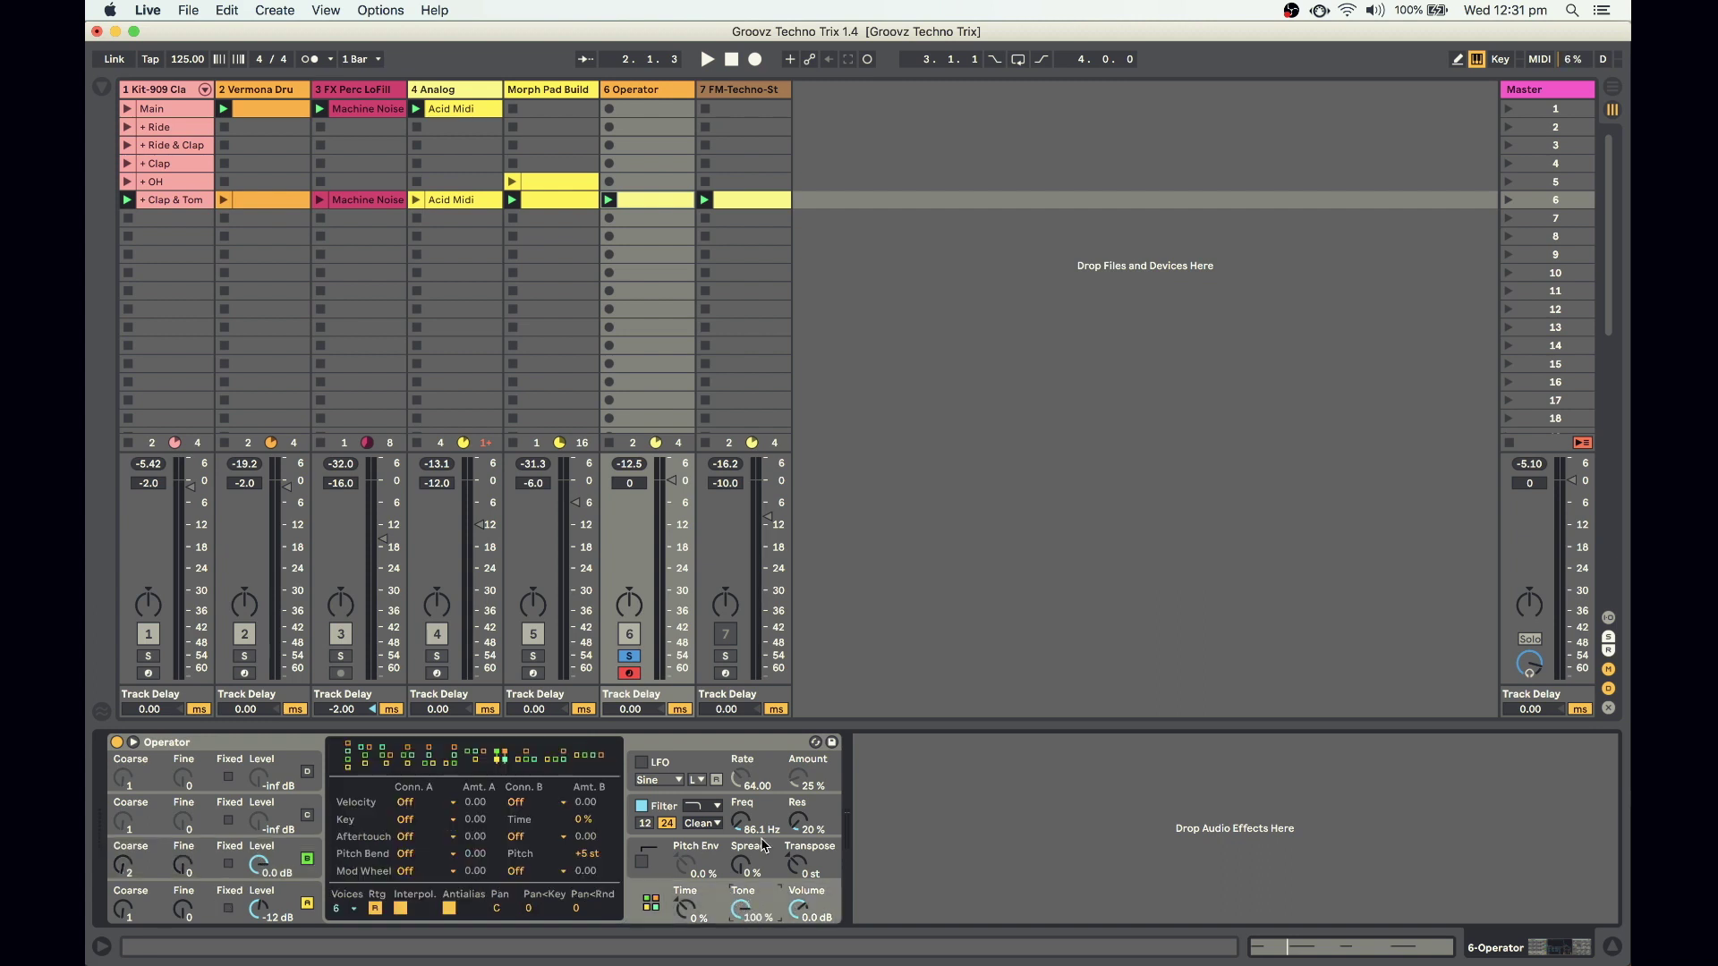
Set Operator's Spread to 10% and the filter frequency to 100 Hz, and audition the result
click(761, 843)
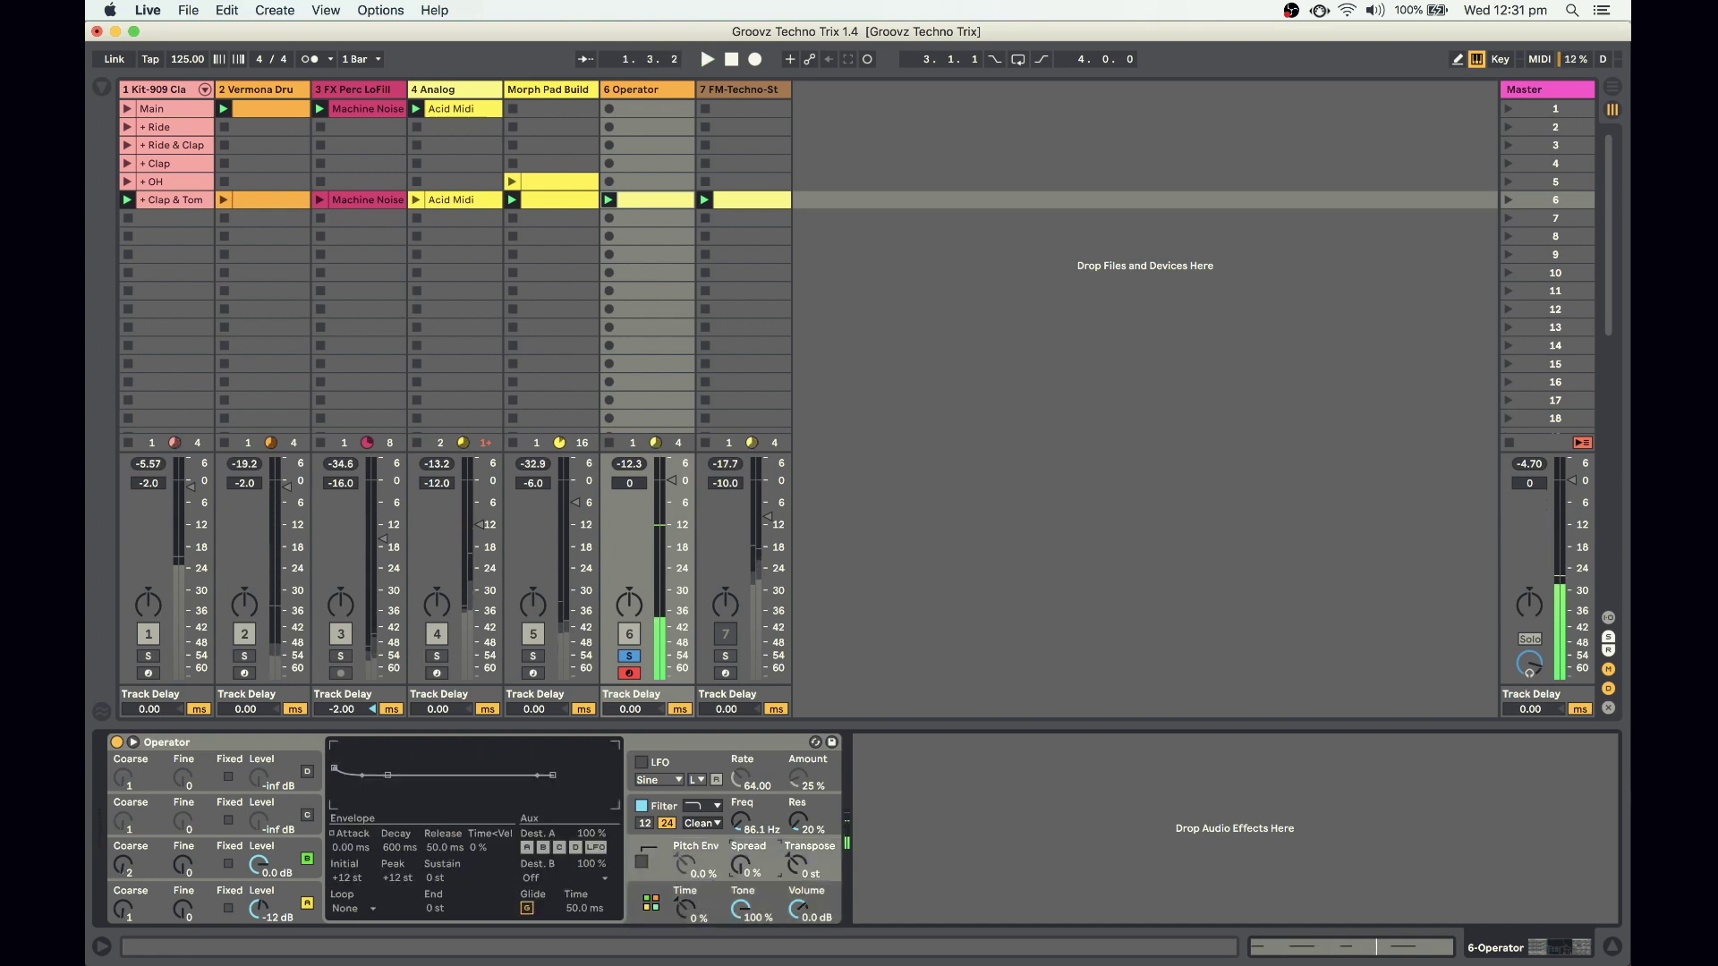
mouse_move(741, 864)
mouse_down()
mouse_move(741, 850)
mouse_move(745, 872)
mouse_up()
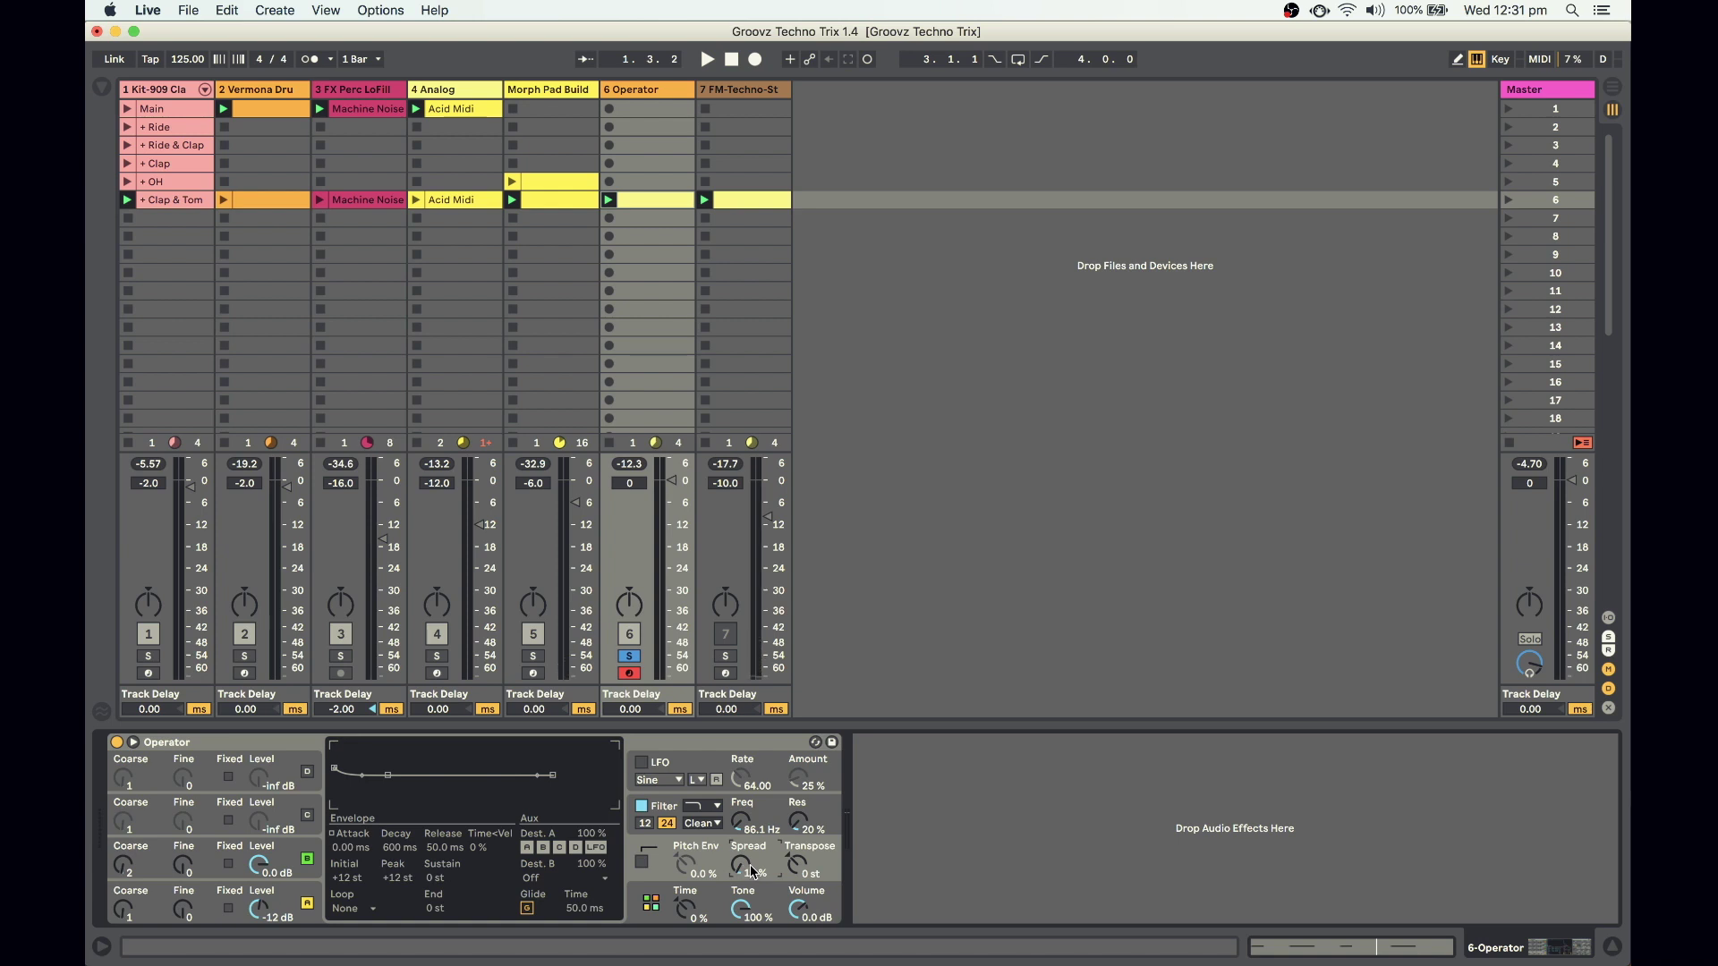
click(743, 823)
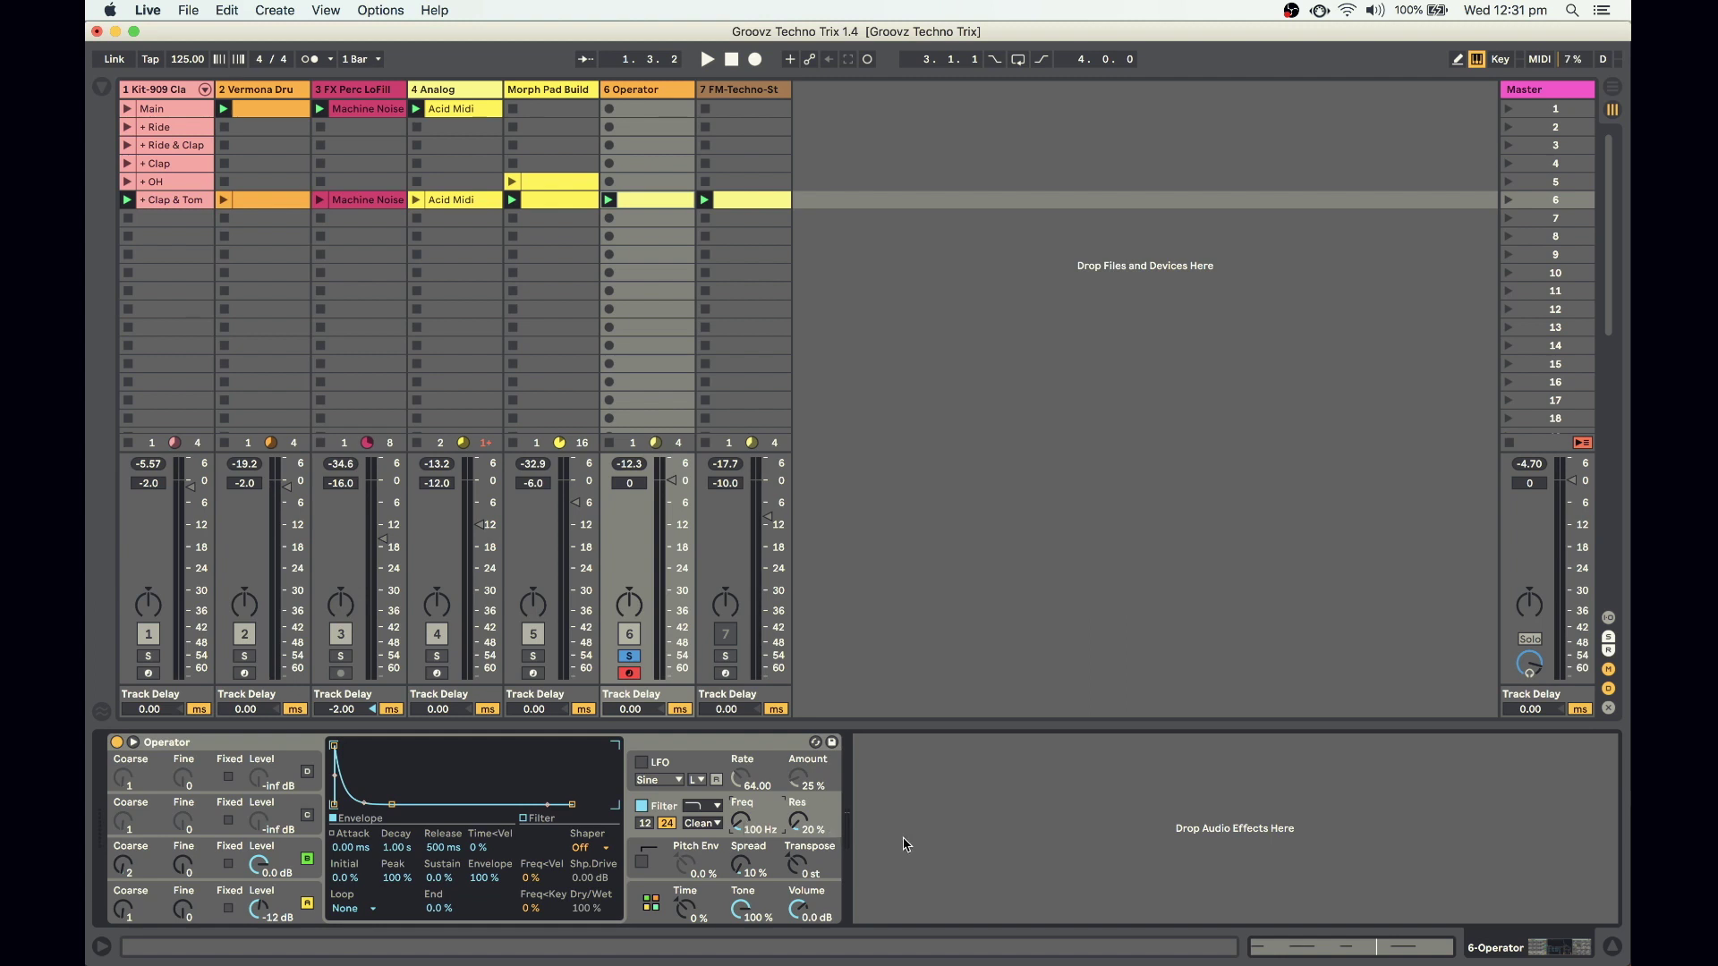
key(space)
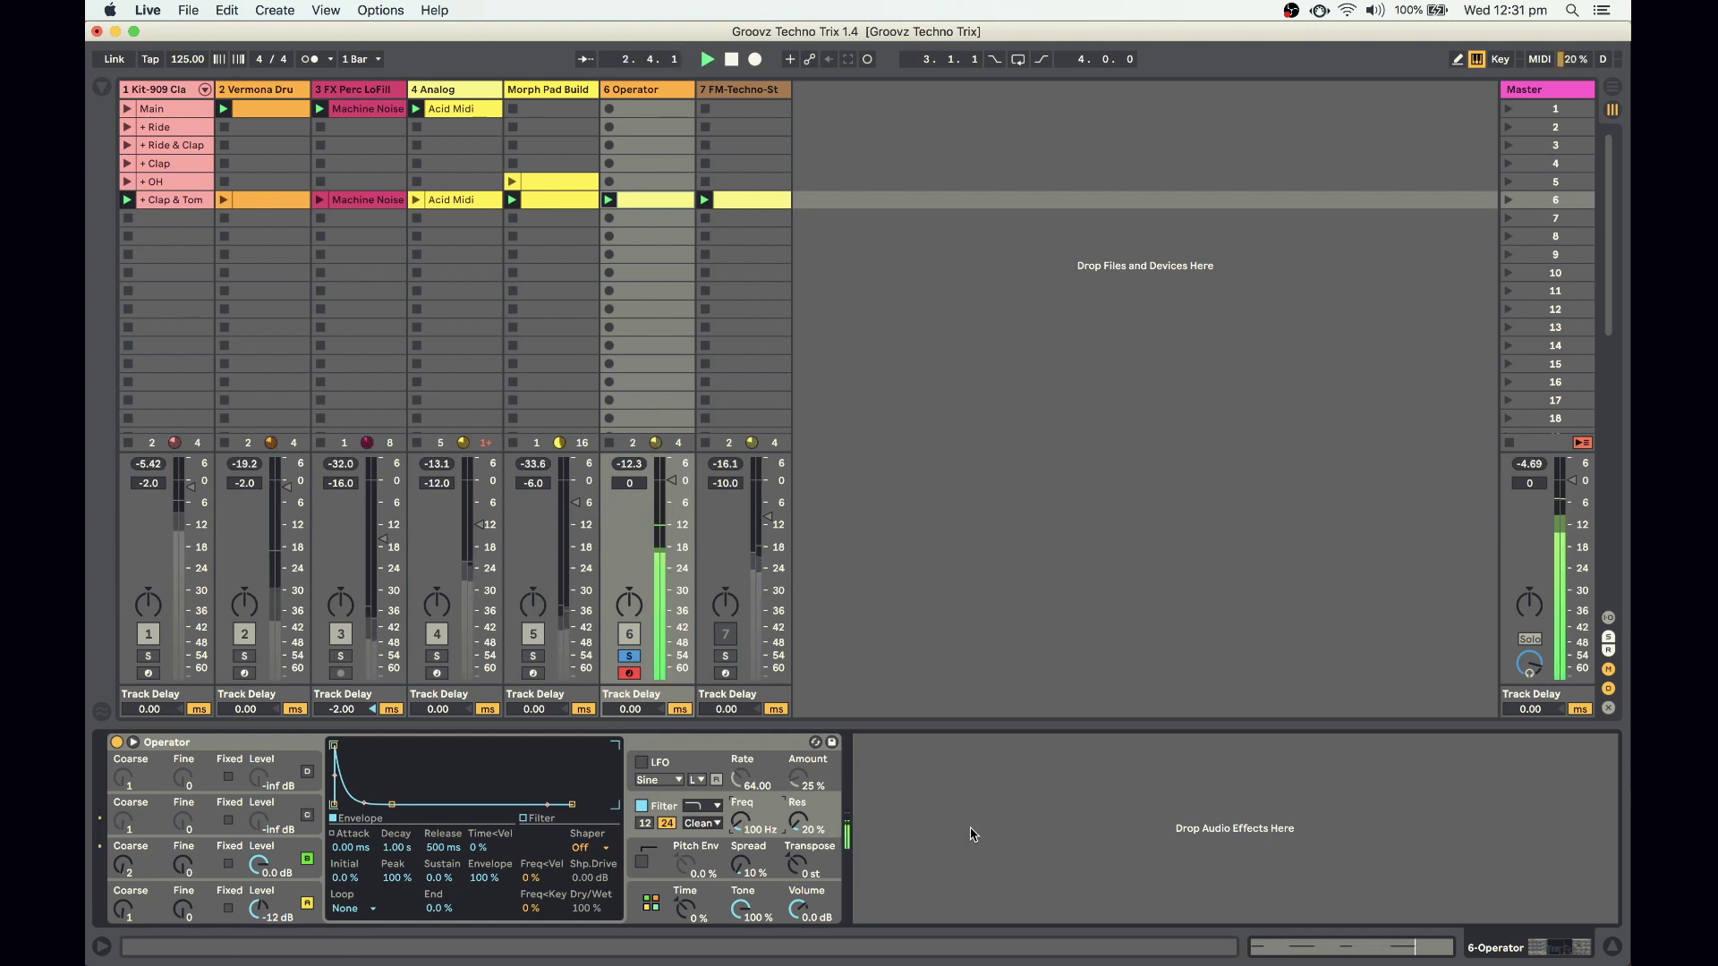
key(space)
Route Velocity to OSC Volume B with an amount of 100 in Operator's global modulation settings and audition the clip
click(166, 919)
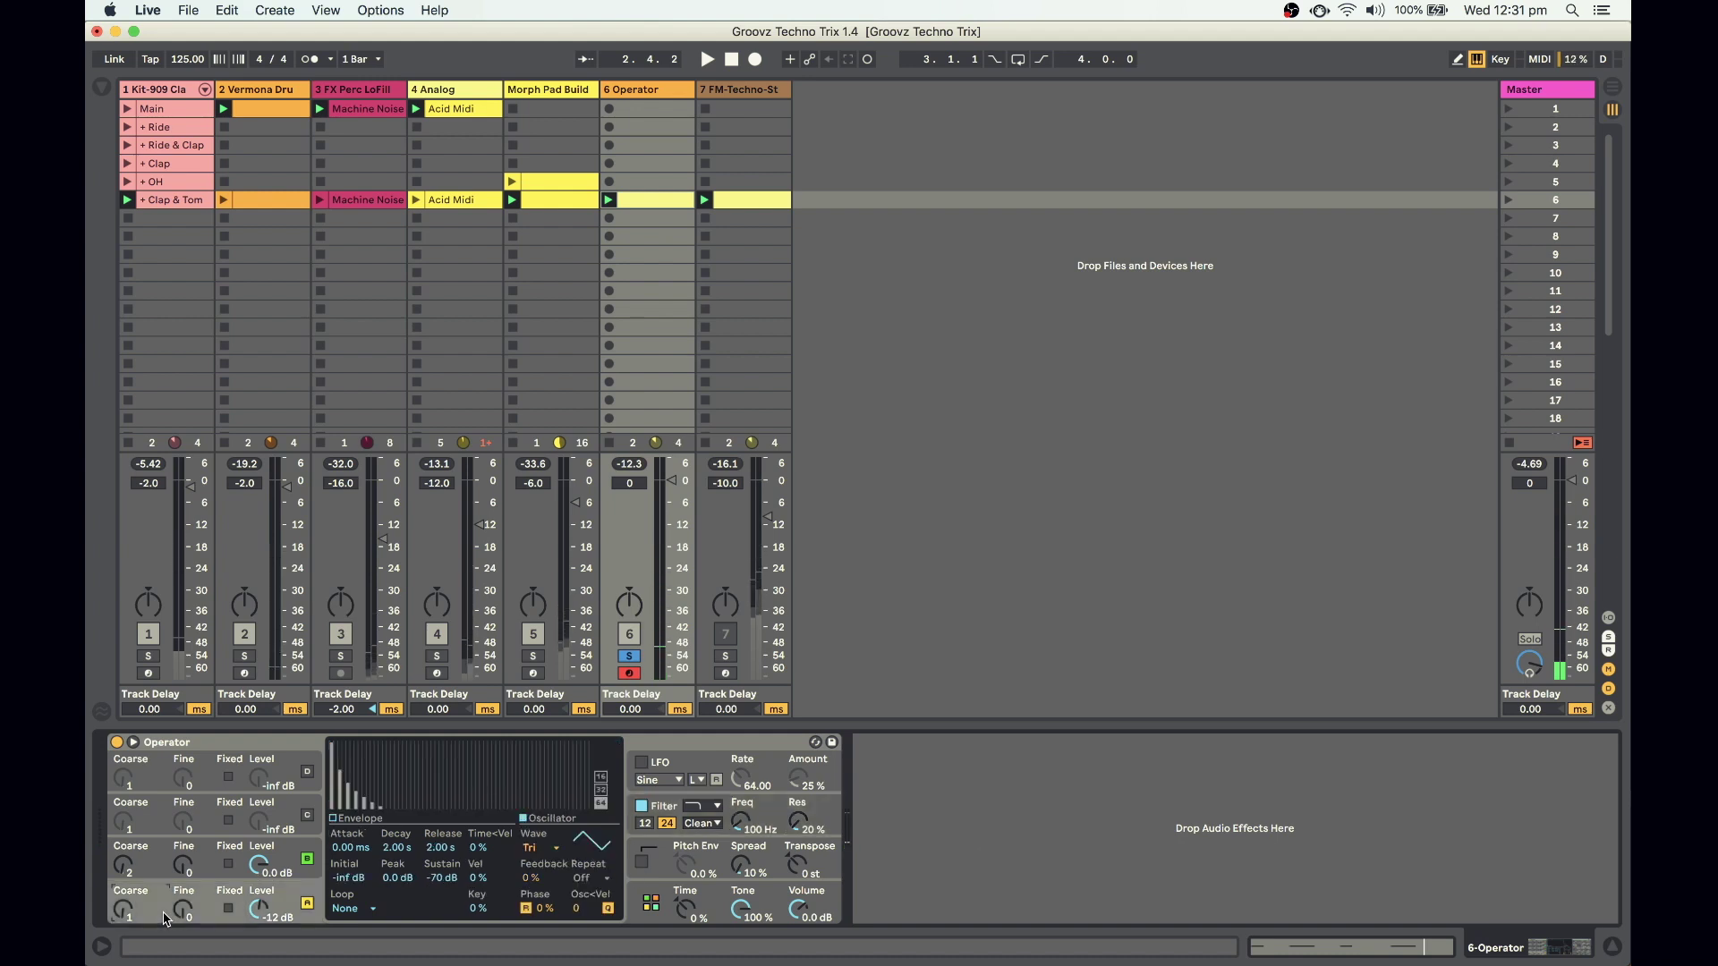
click(689, 910)
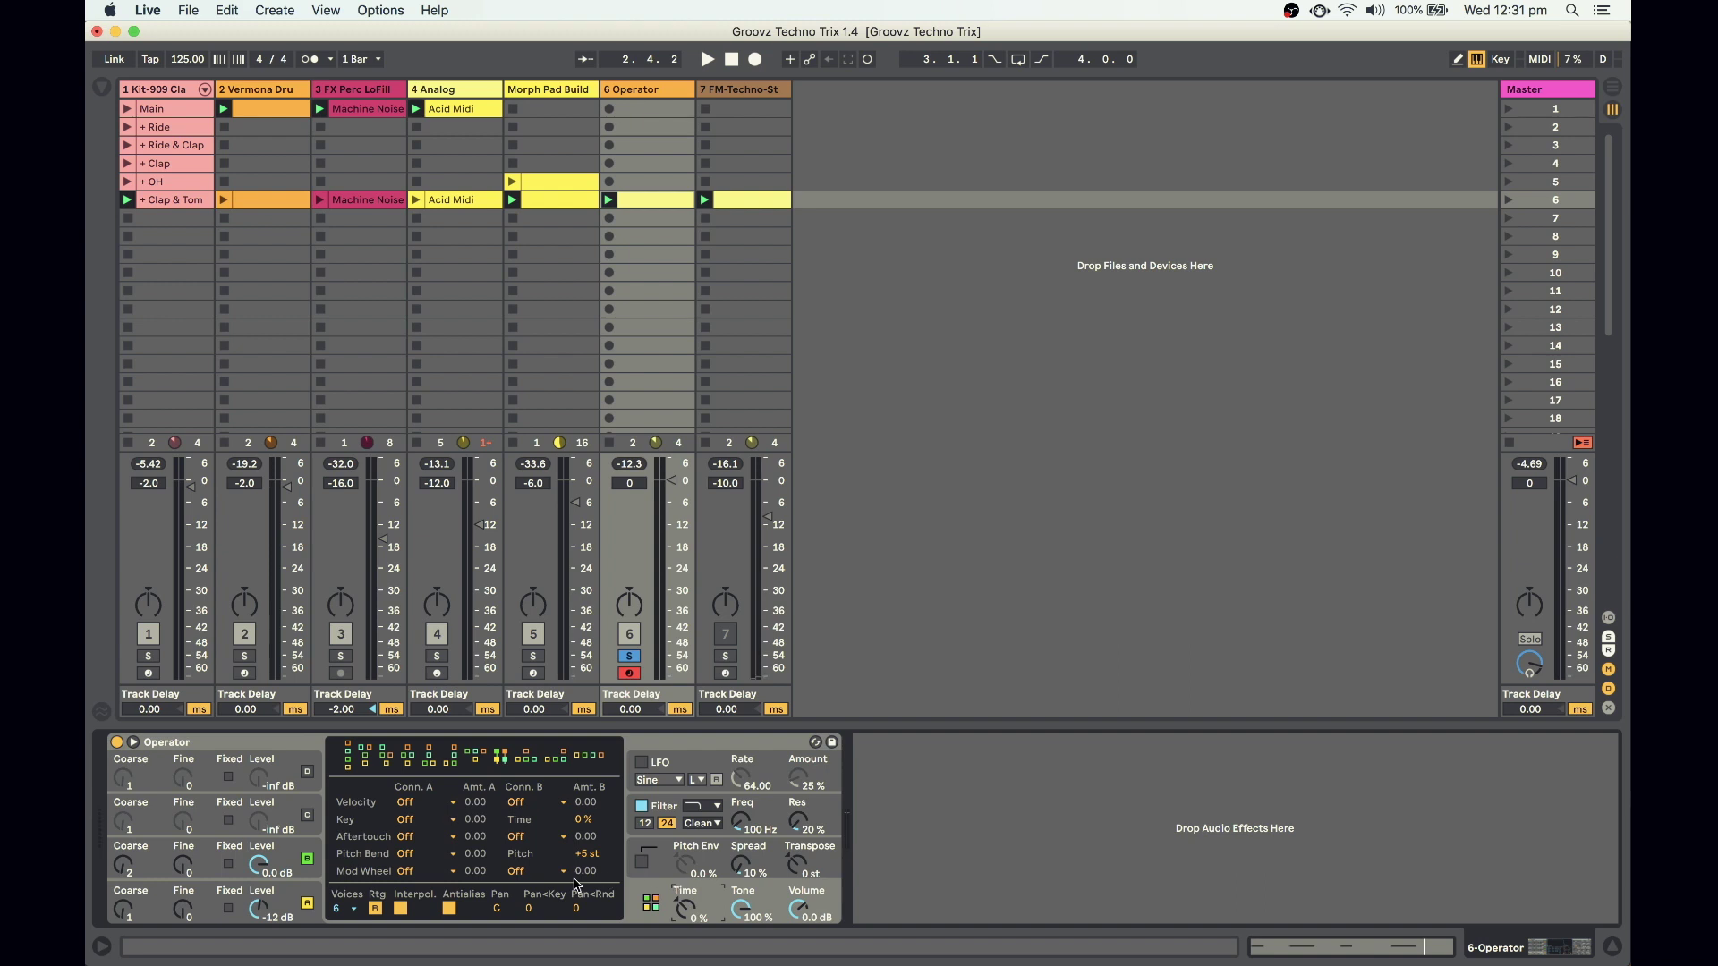
click(432, 805)
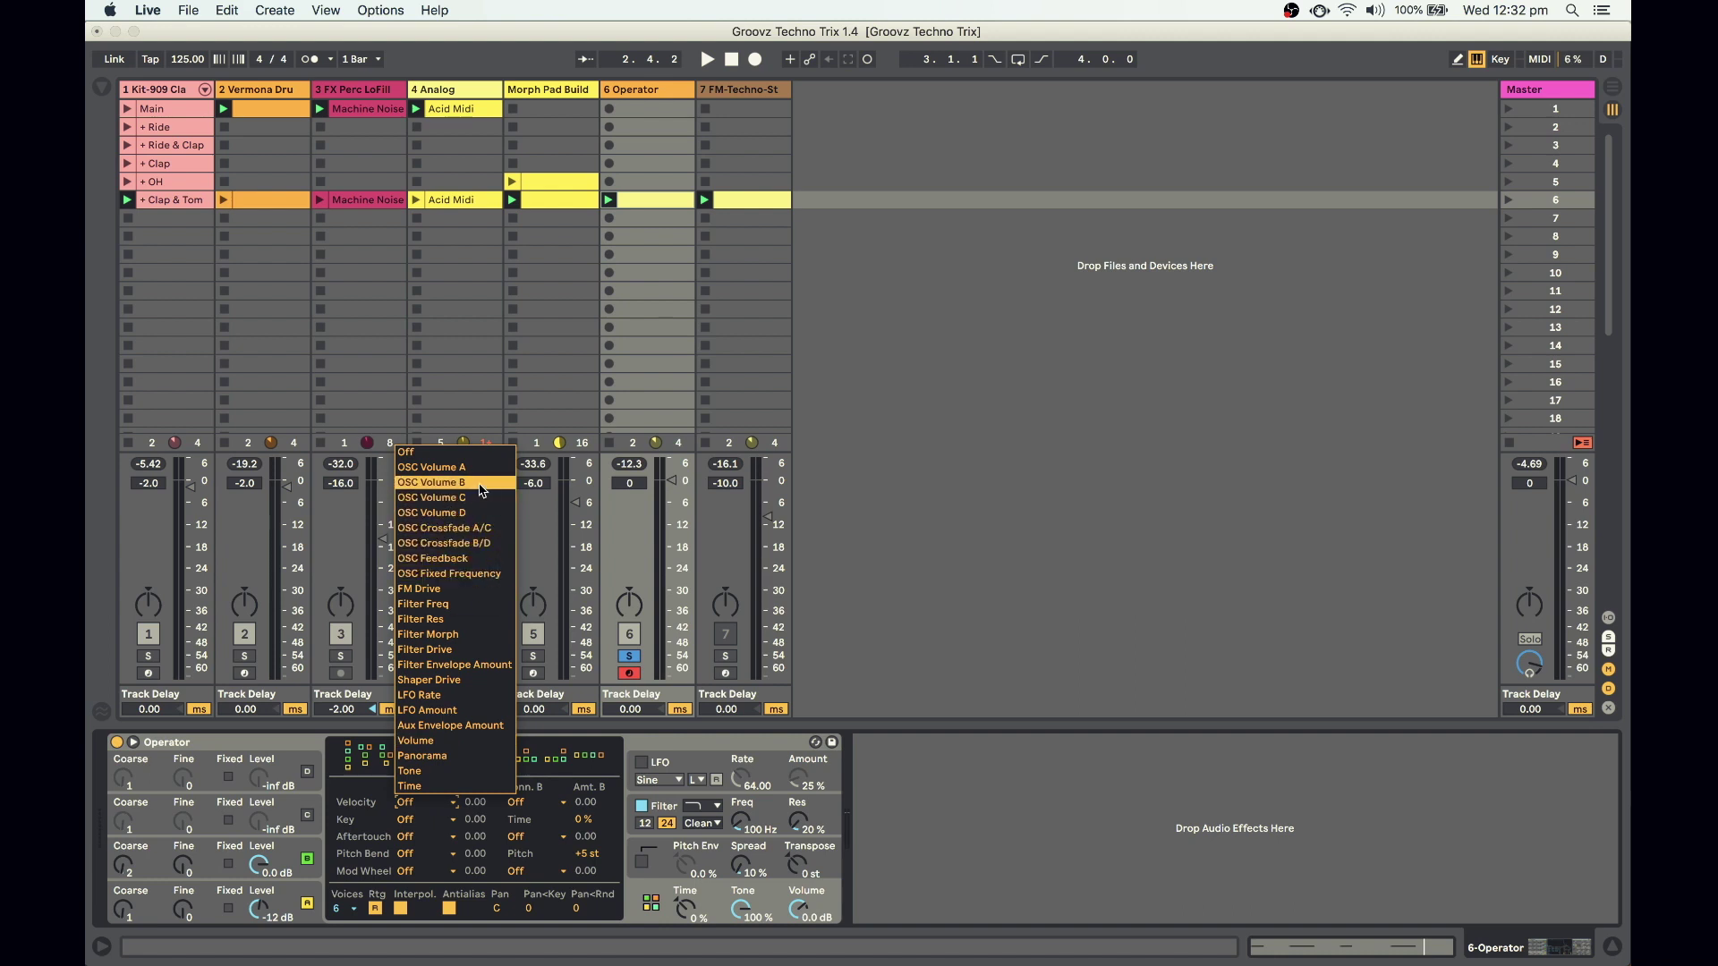
click(480, 484)
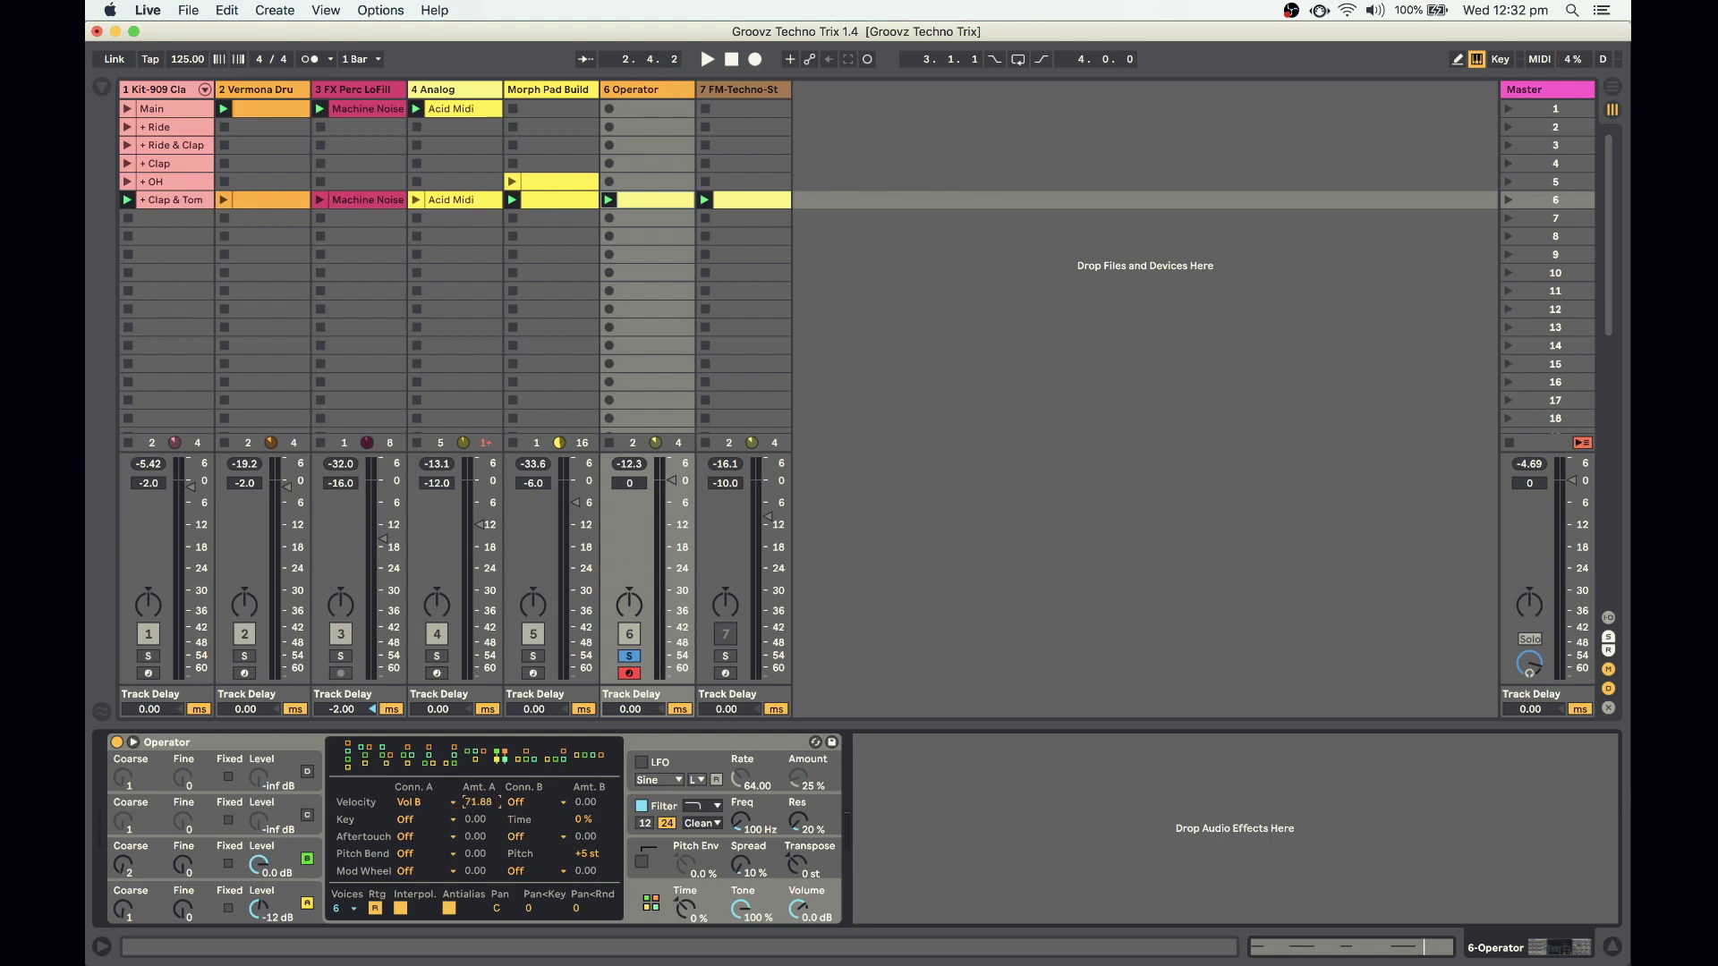
key(space)
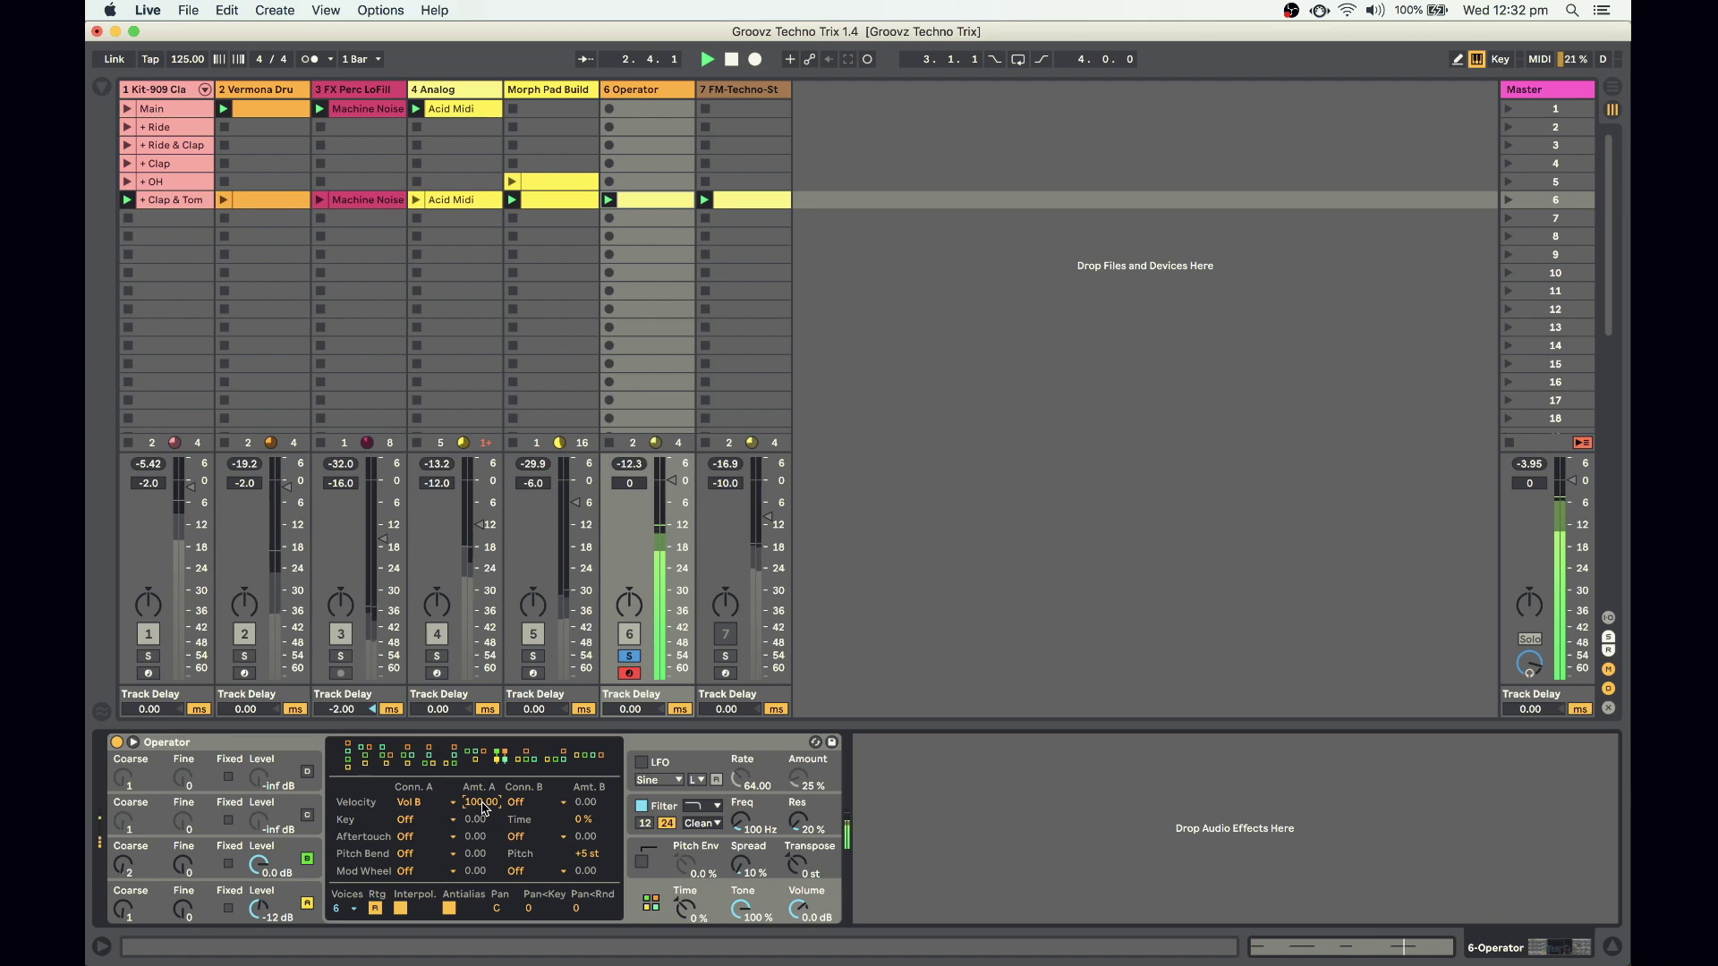
Add the Velocity MIDI effect in front of Operator on the 6 Operator track
click(102, 87)
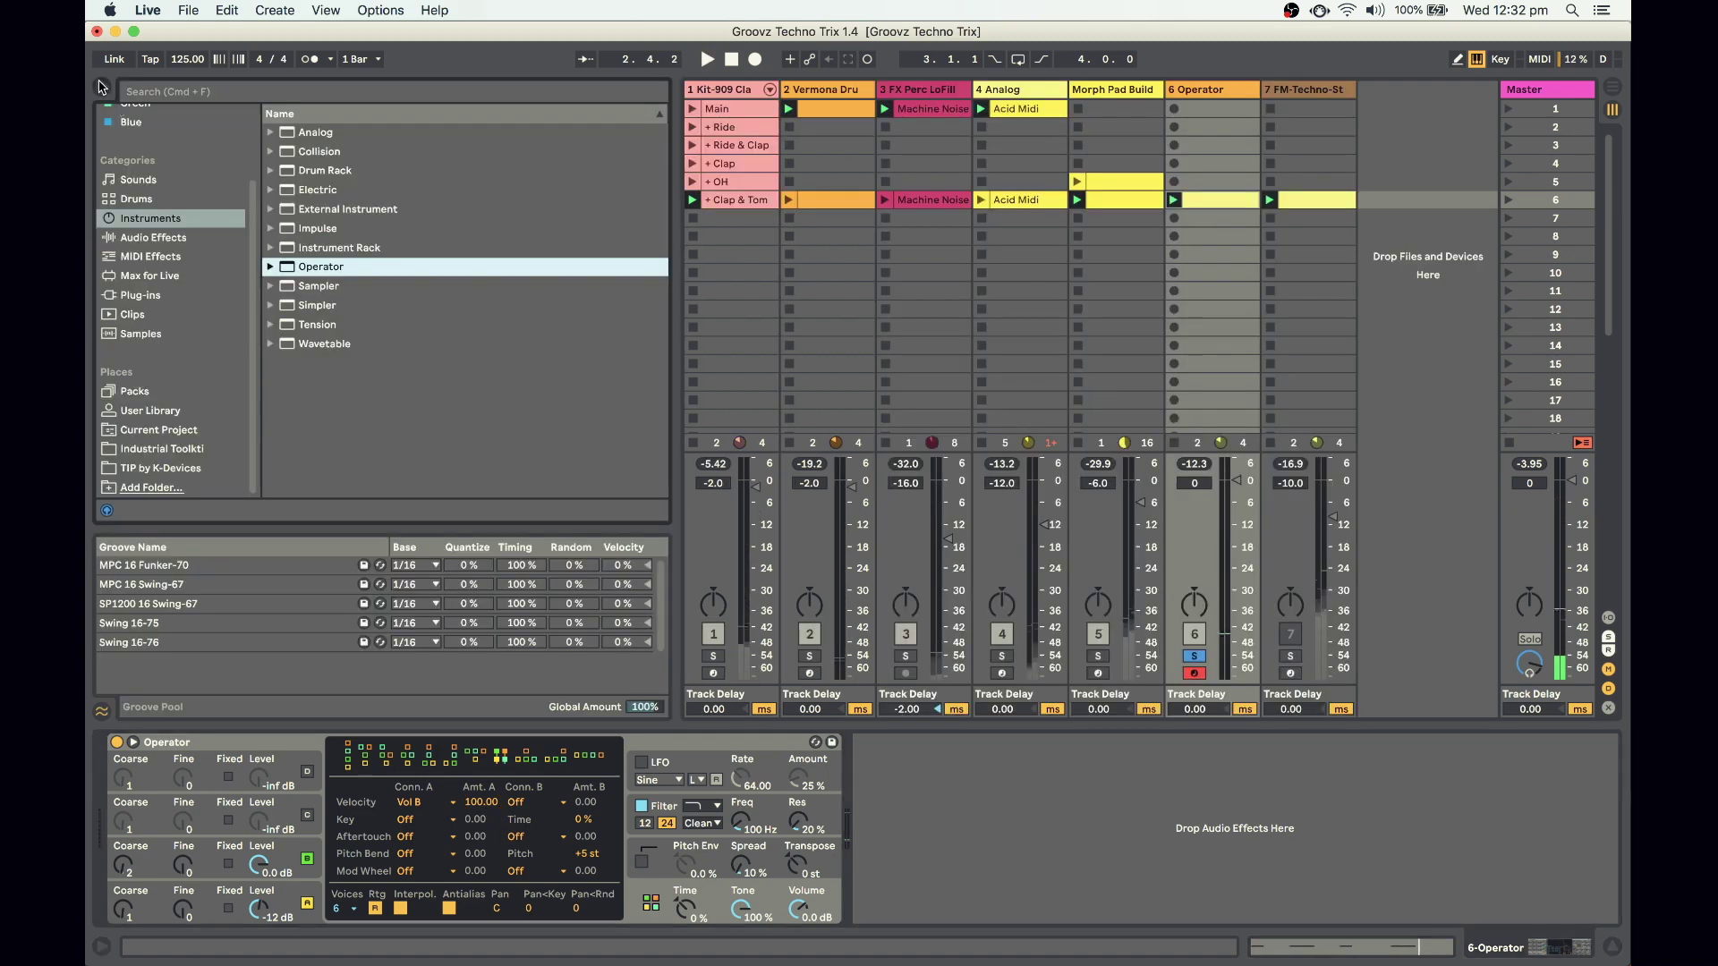
click(154, 257)
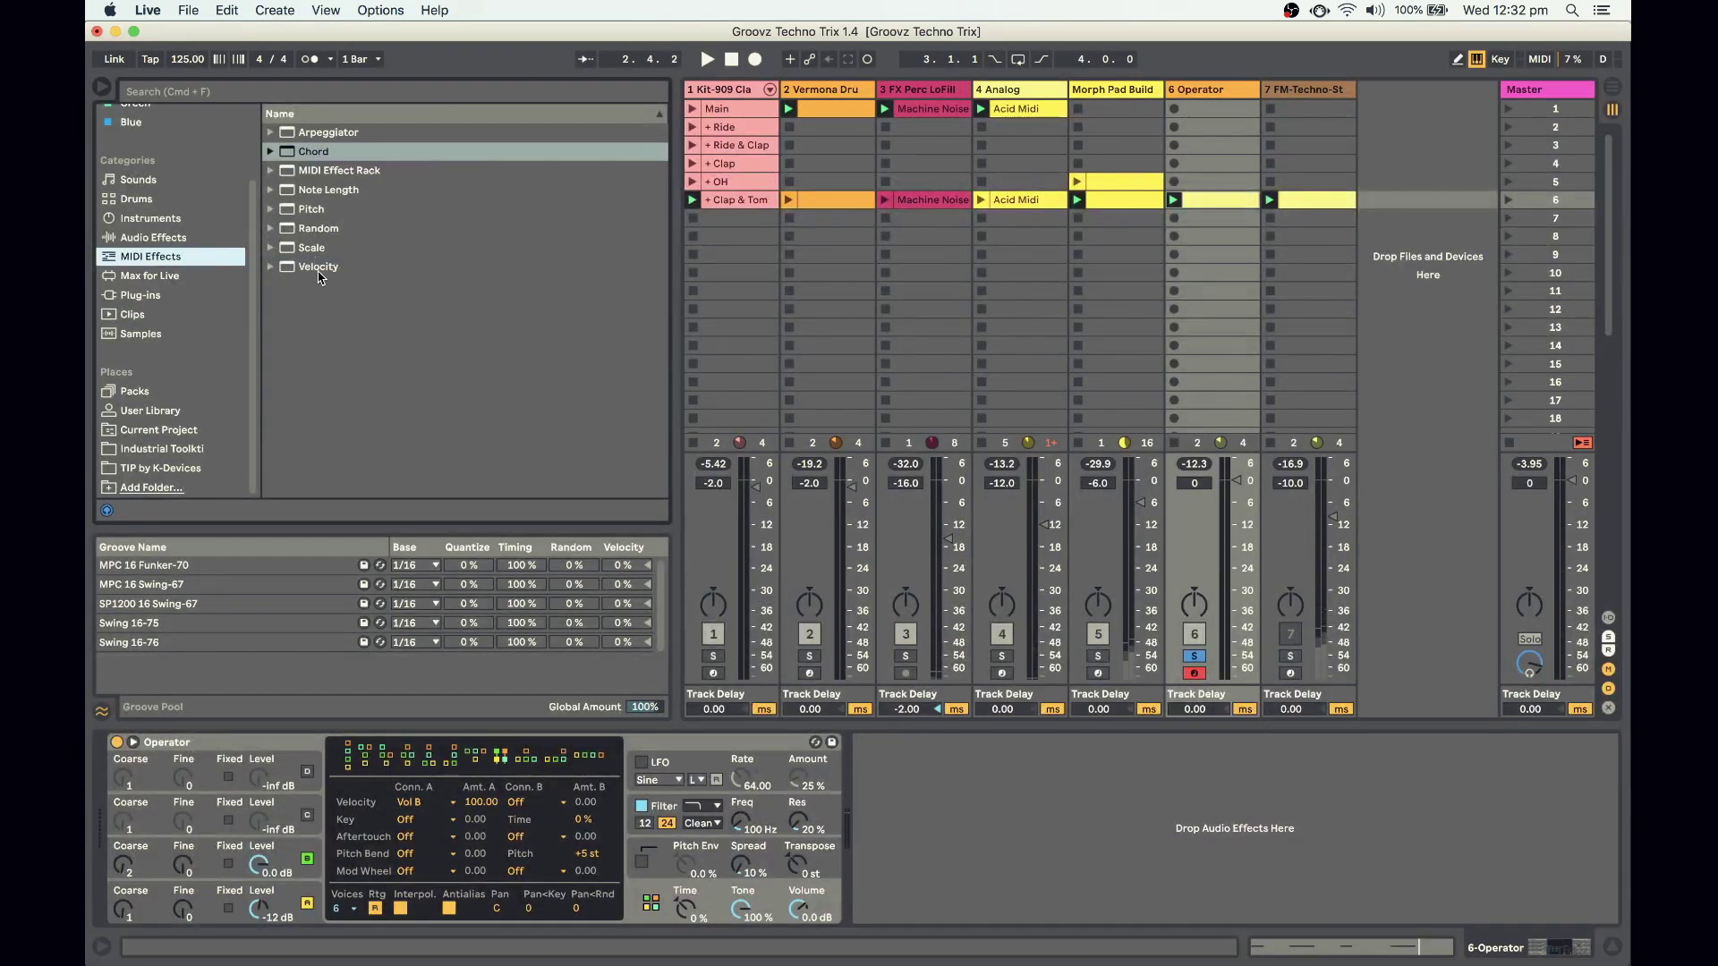
click(316, 267)
key(Return)
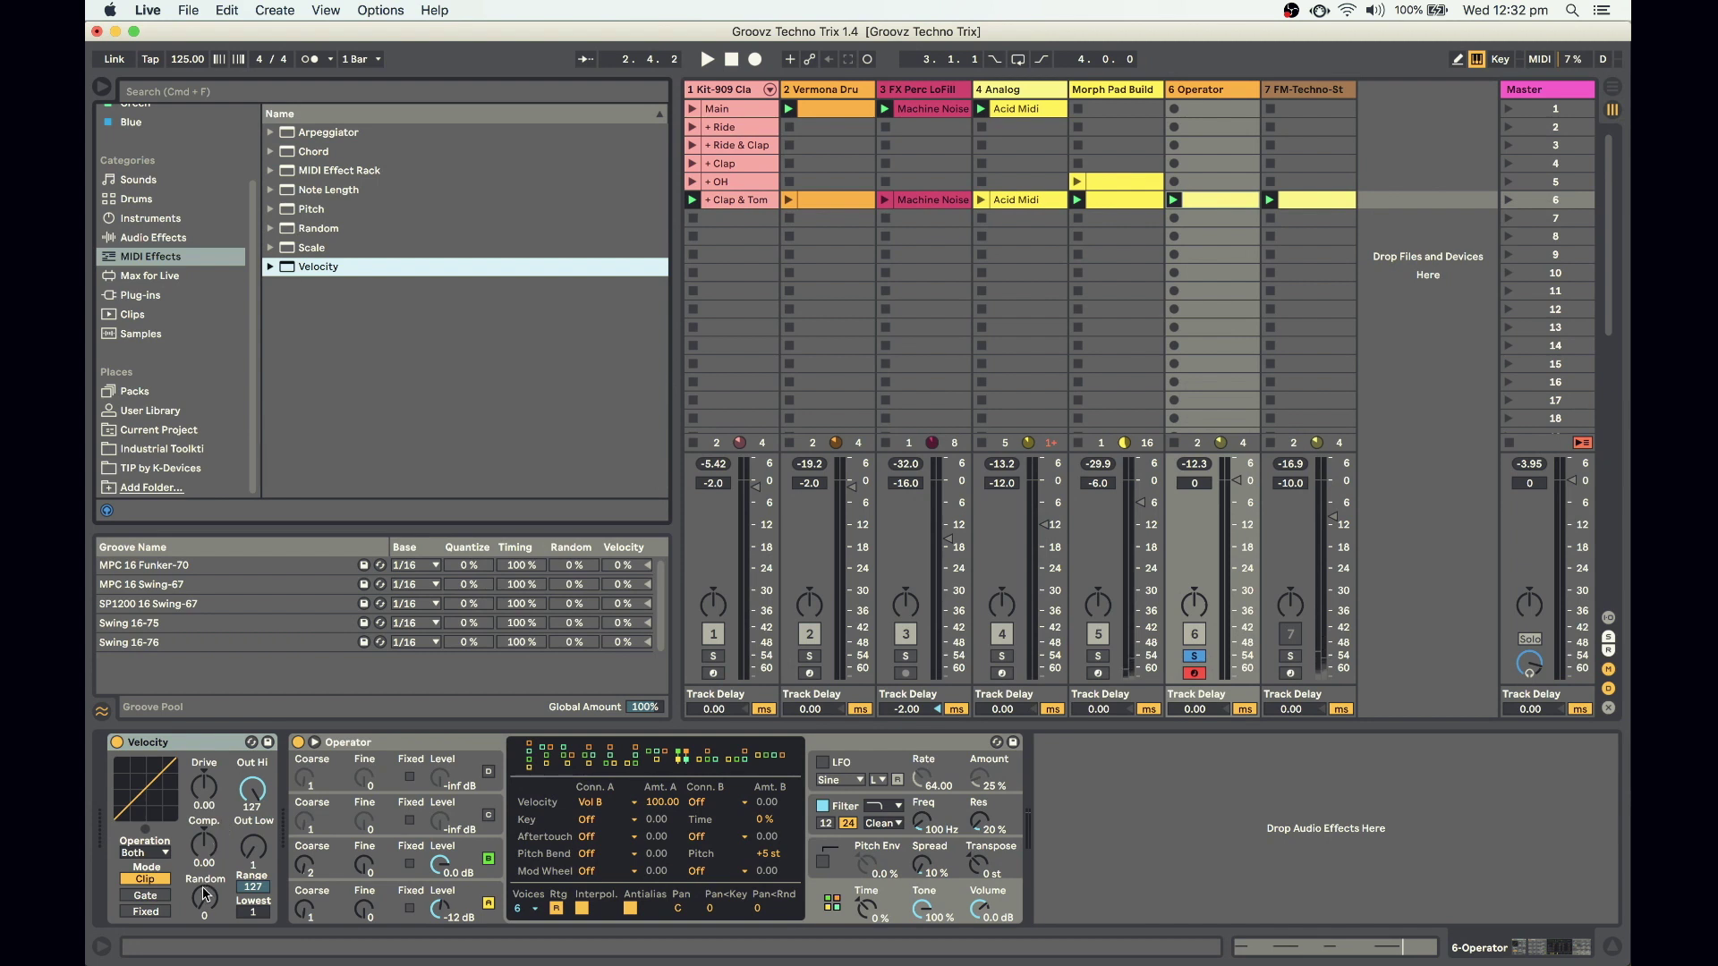
Set the Velocity effect's Random to 25, Out Hi to 101 and Out Low to 20 while auditioning the clip
drag(205, 901, 246, 854)
drag(253, 790, 253, 813)
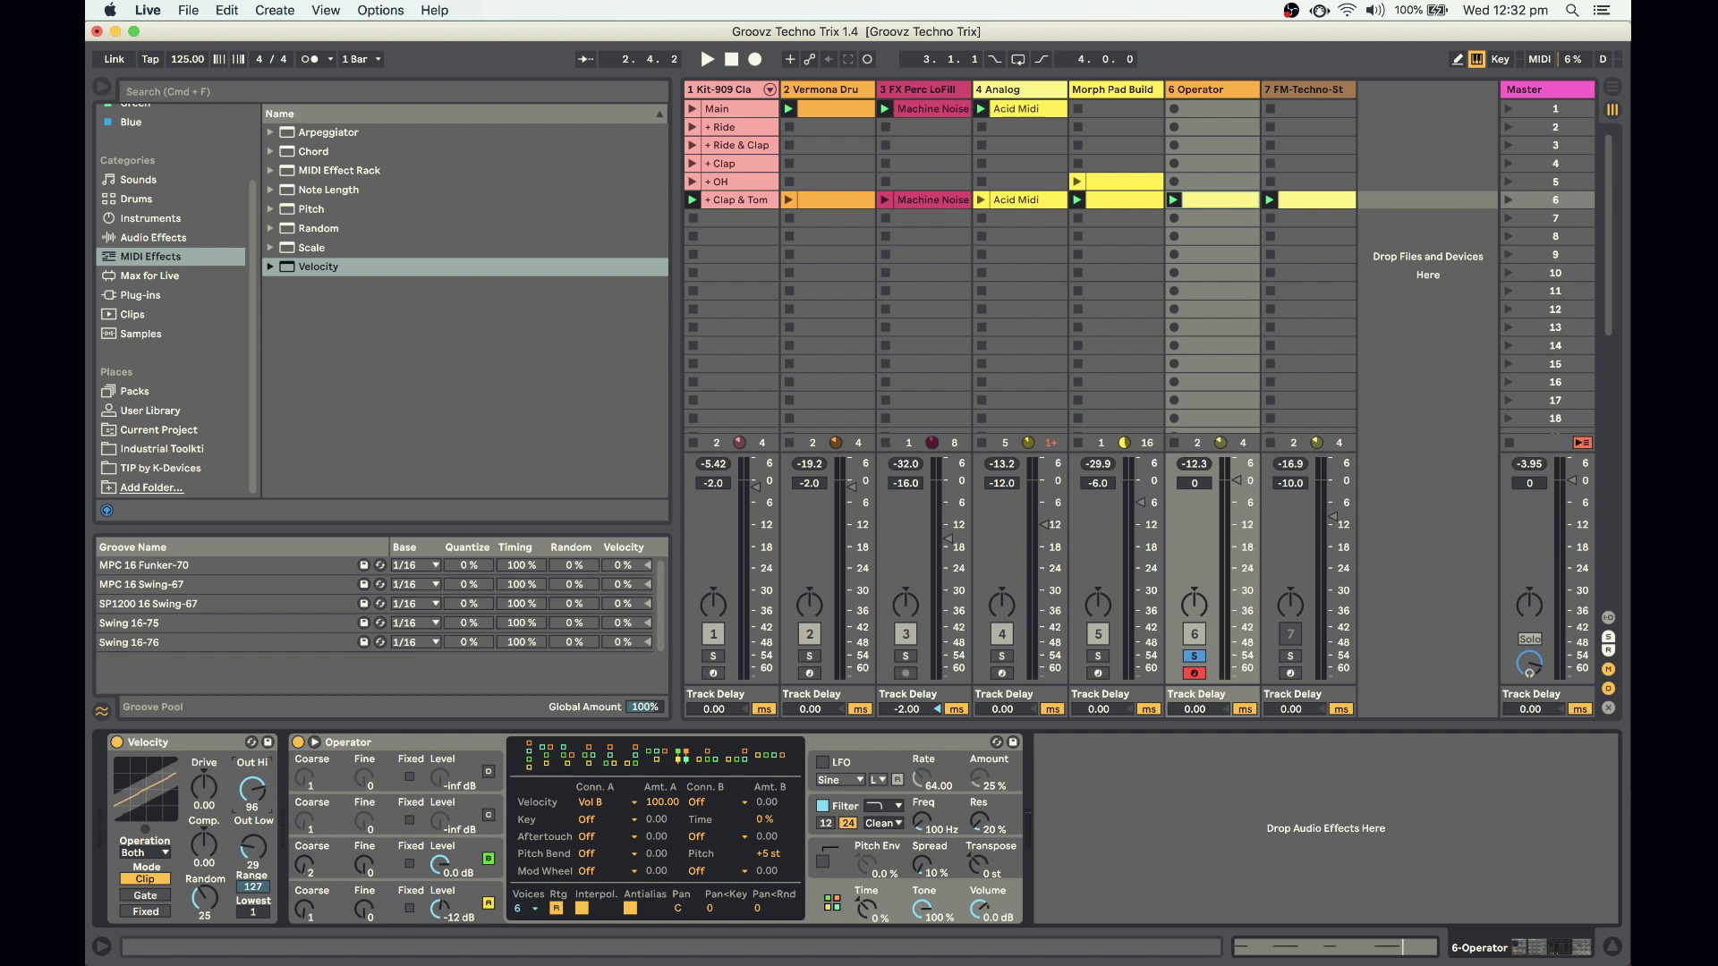
key(space)
click(253, 847)
drag(253, 846, 253, 805)
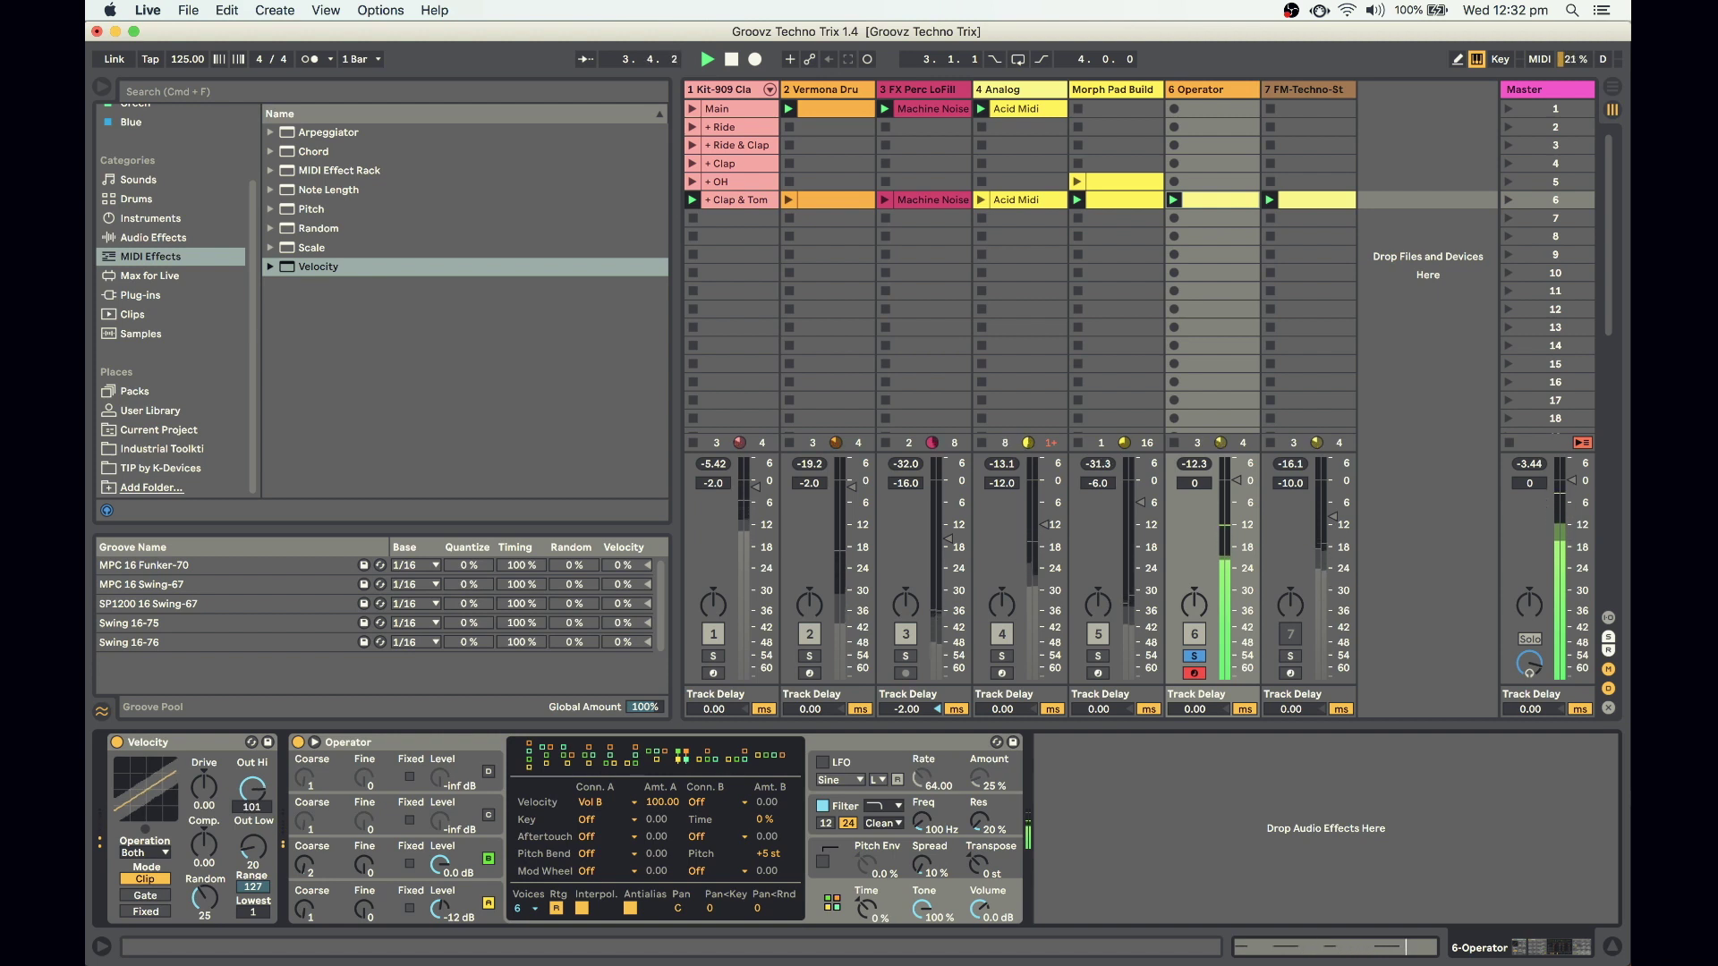
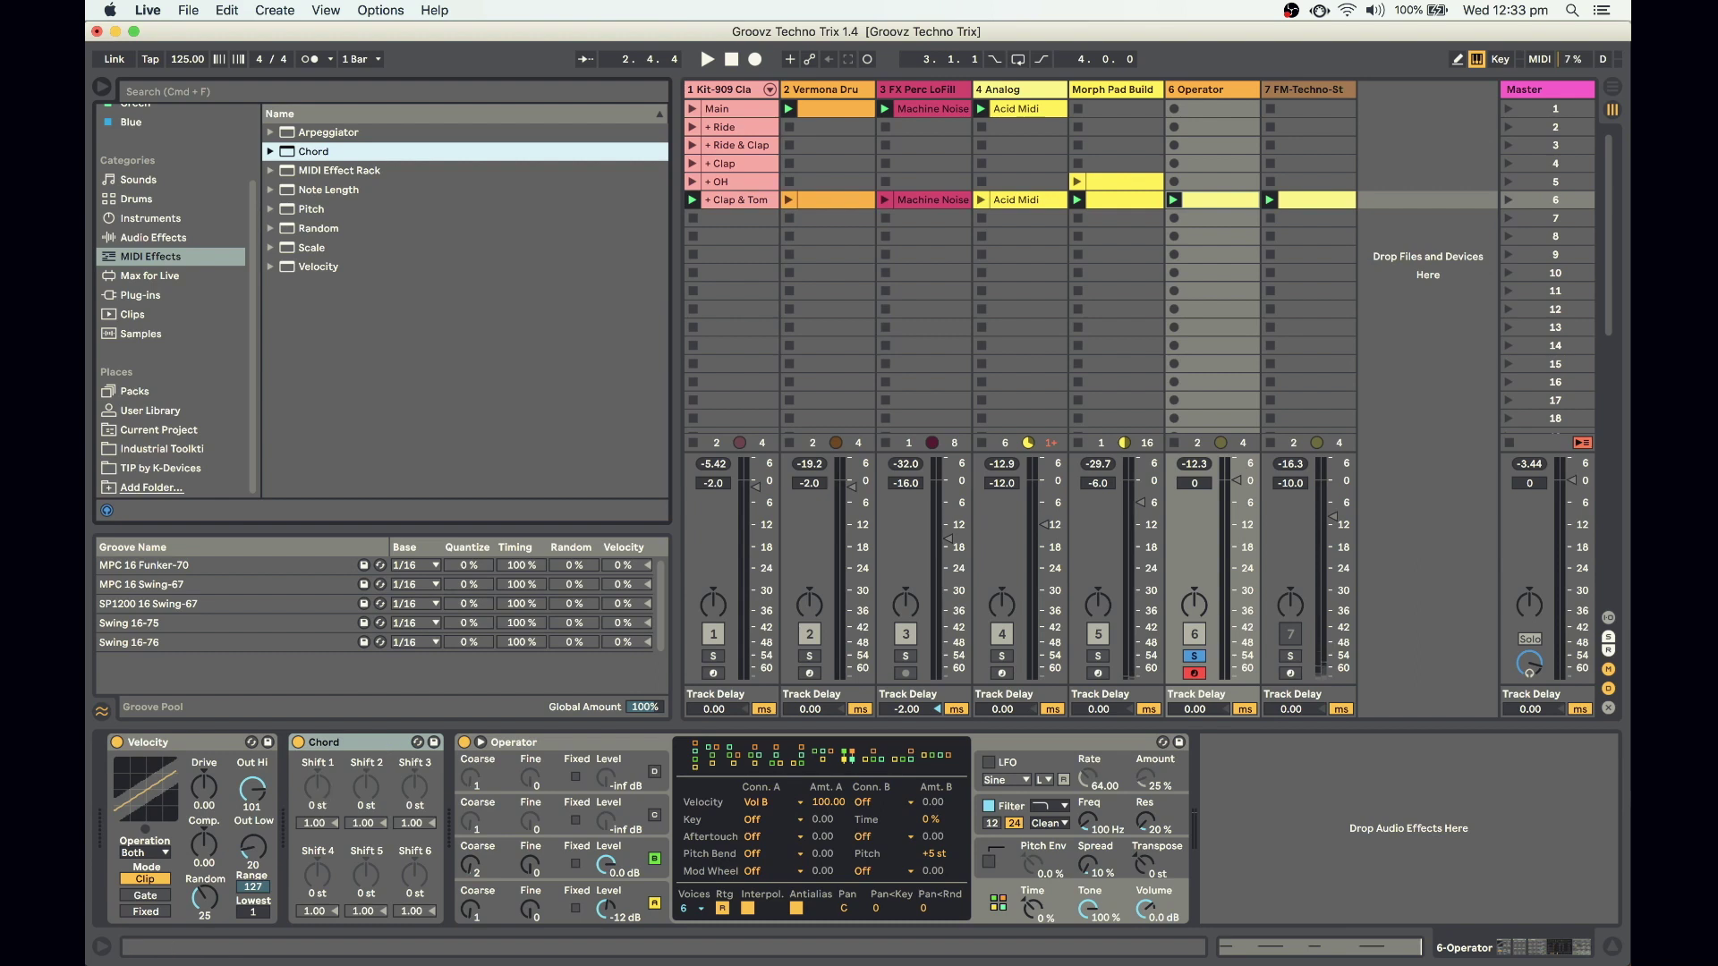
Set Chord's Shift 1 to +12 st, place Chord ahead of the Velocity effect, and audition the clip with the browser hidden
drag(318, 787, 319, 772)
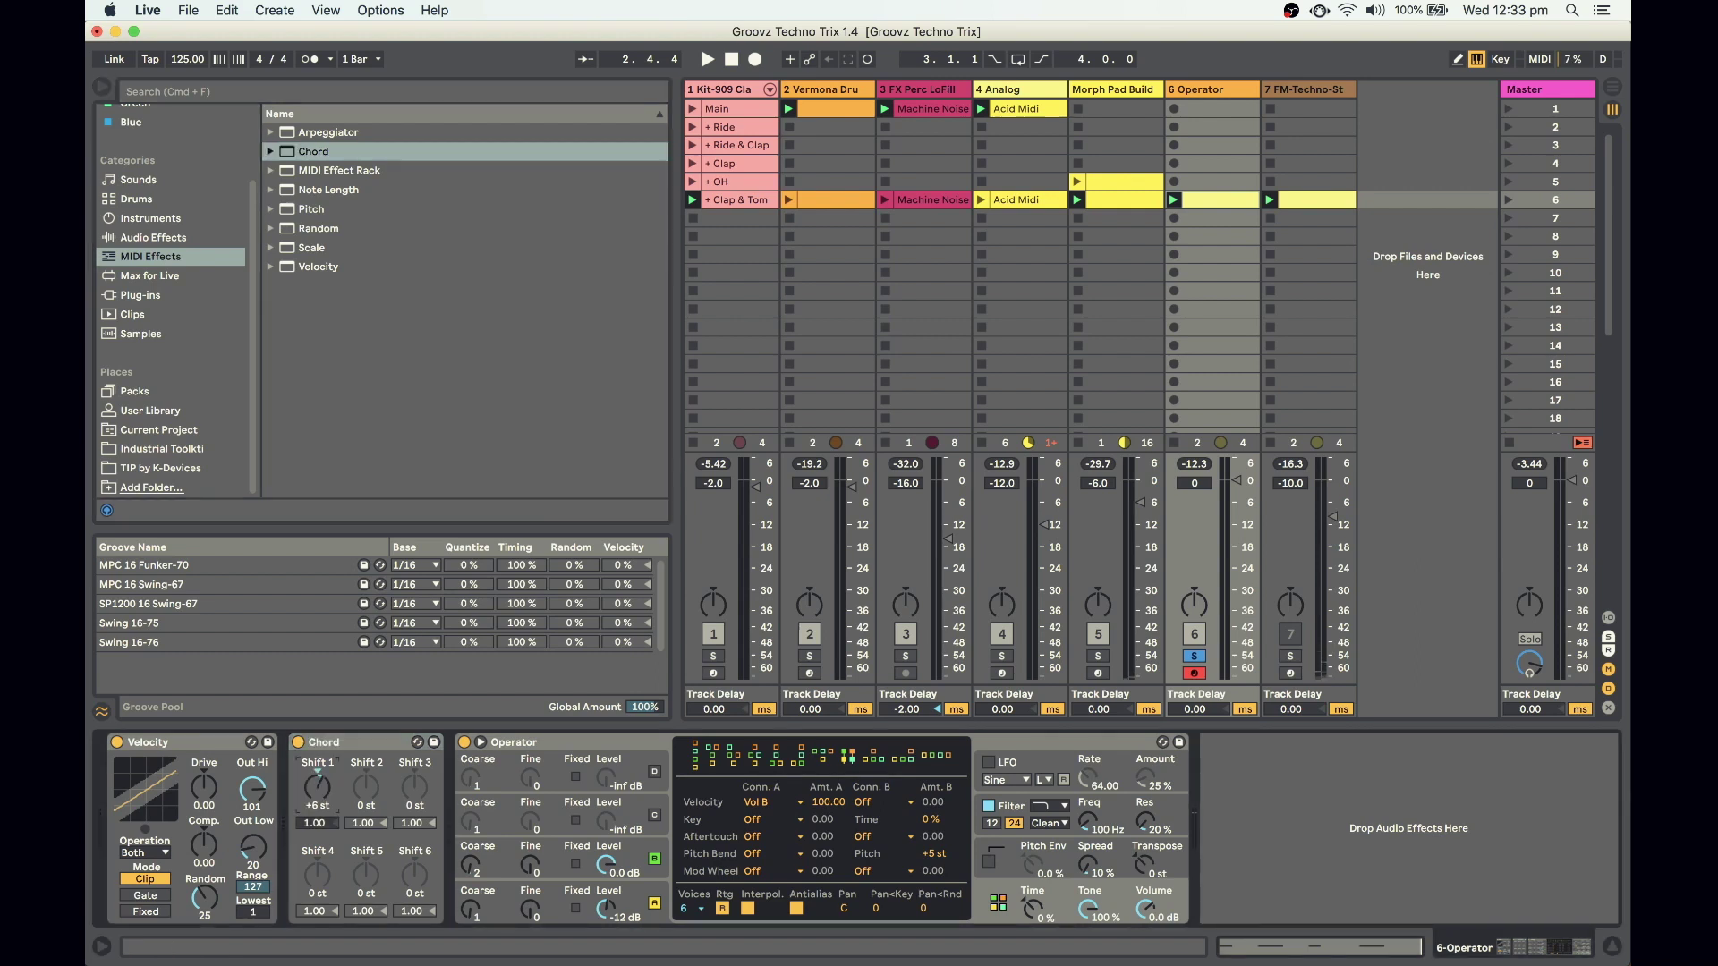
click(367, 759)
drag(330, 760, 165, 769)
key(space)
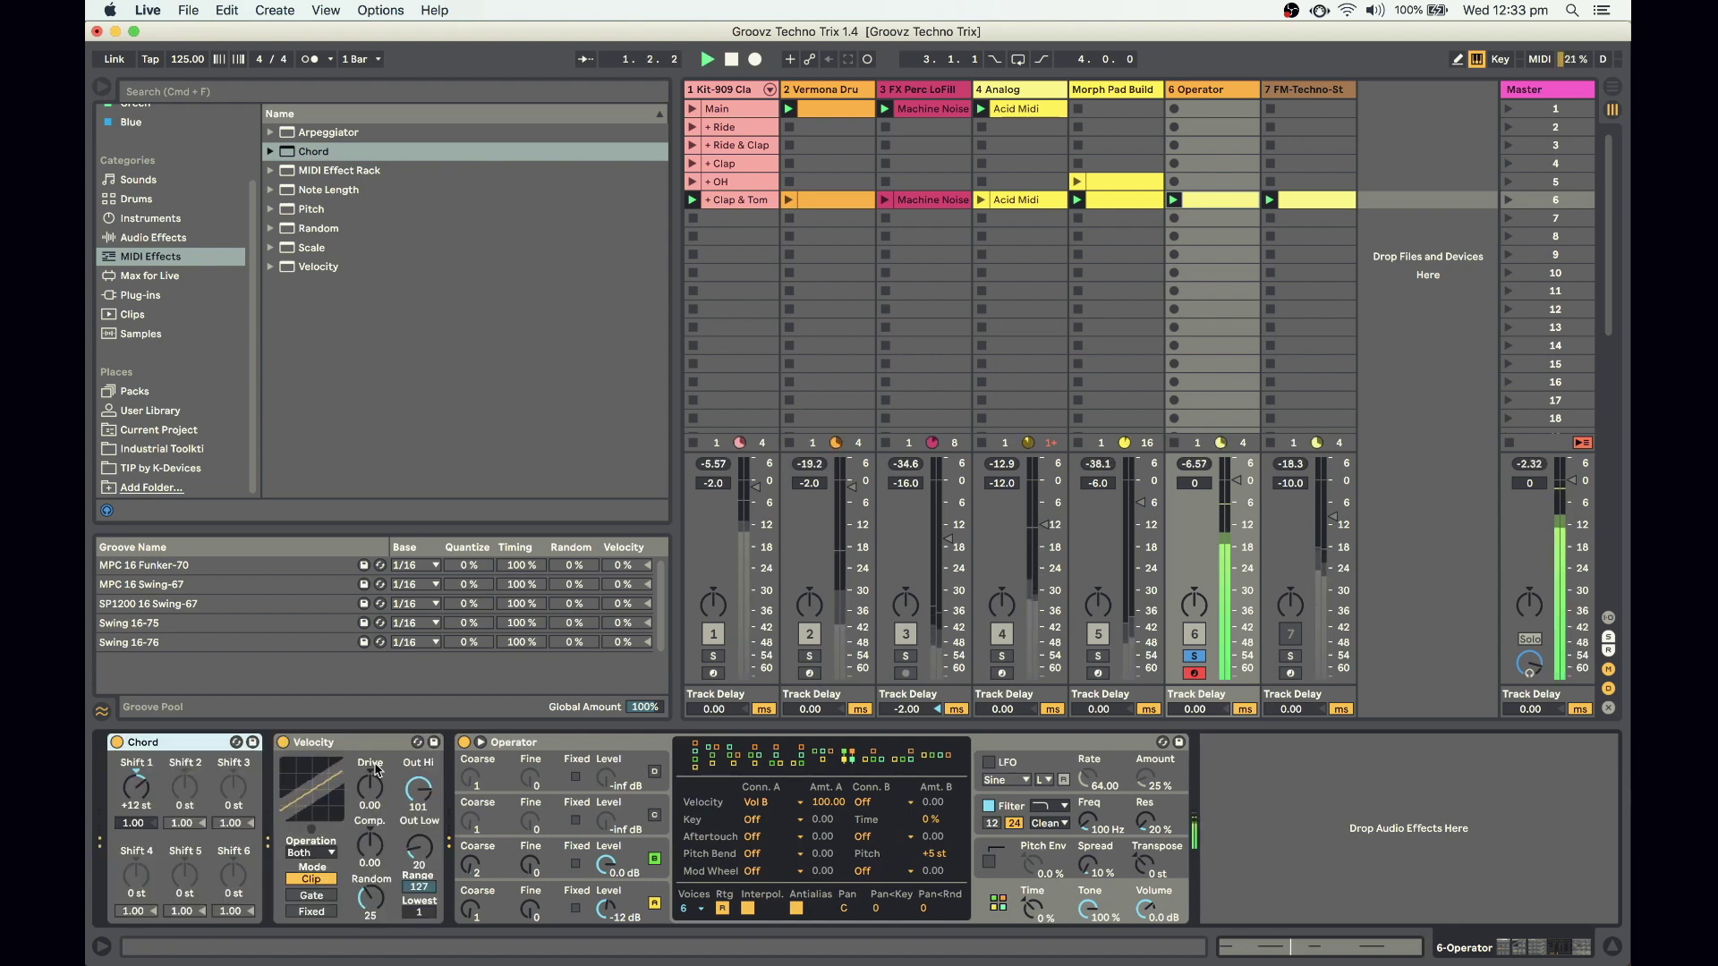
click(101, 90)
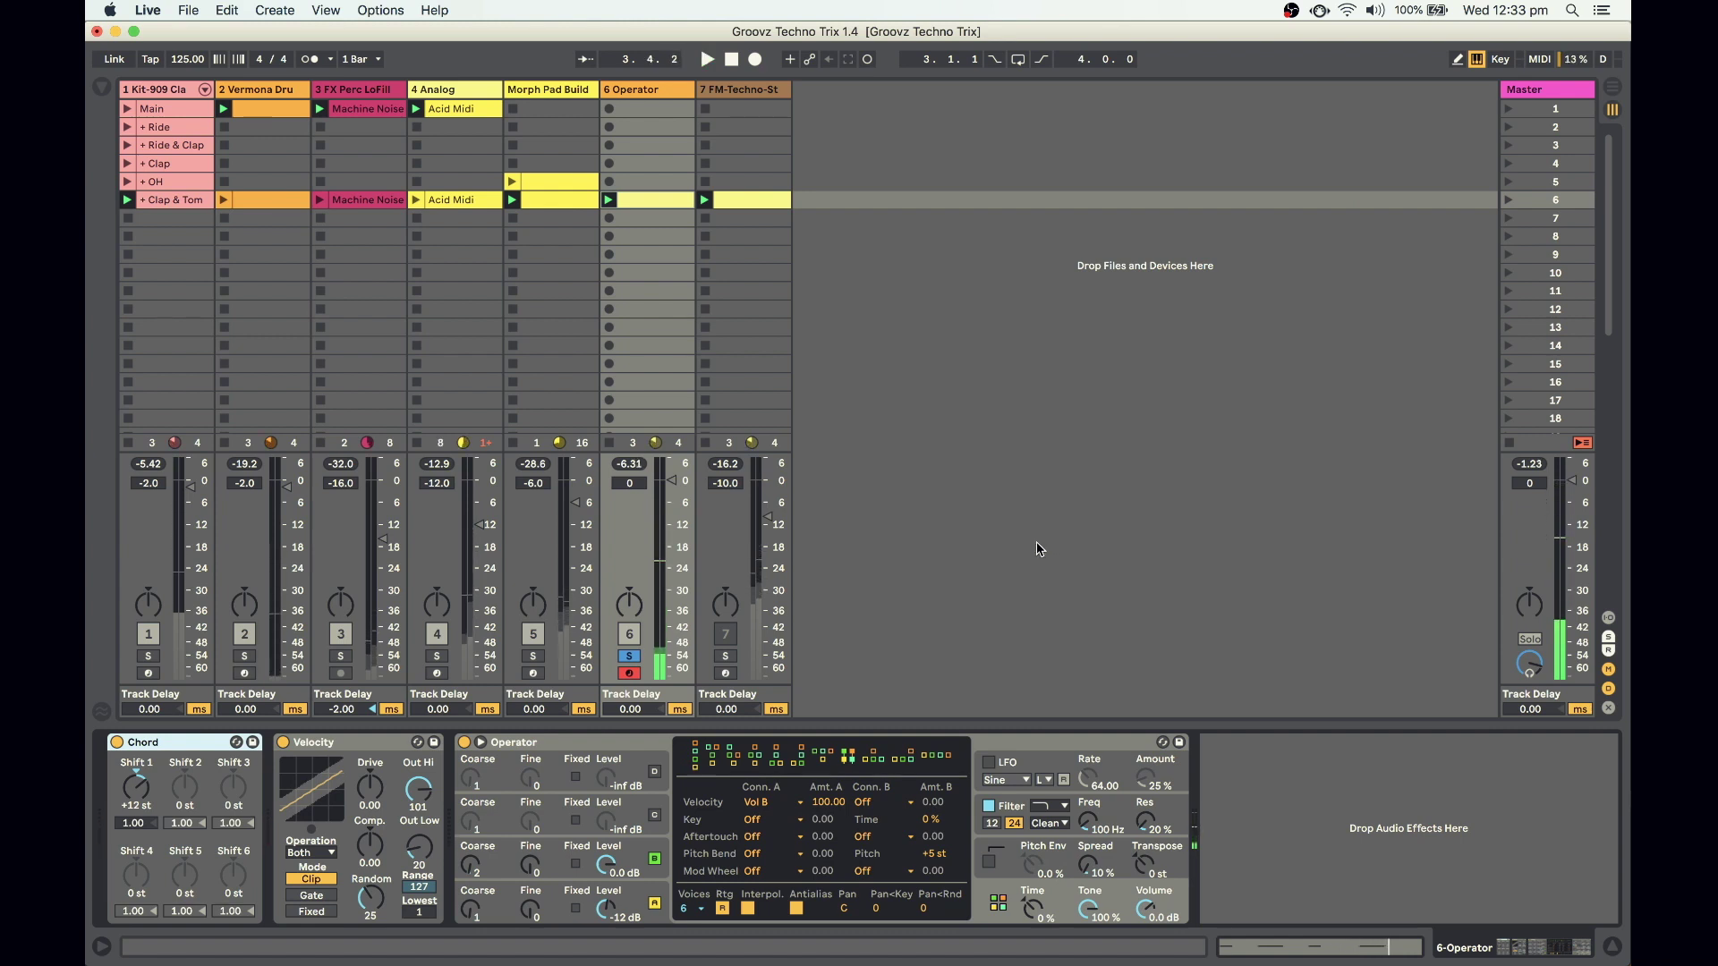
Set the phase of Operator's oscillator B to 75% while auditioning the clip
click(507, 873)
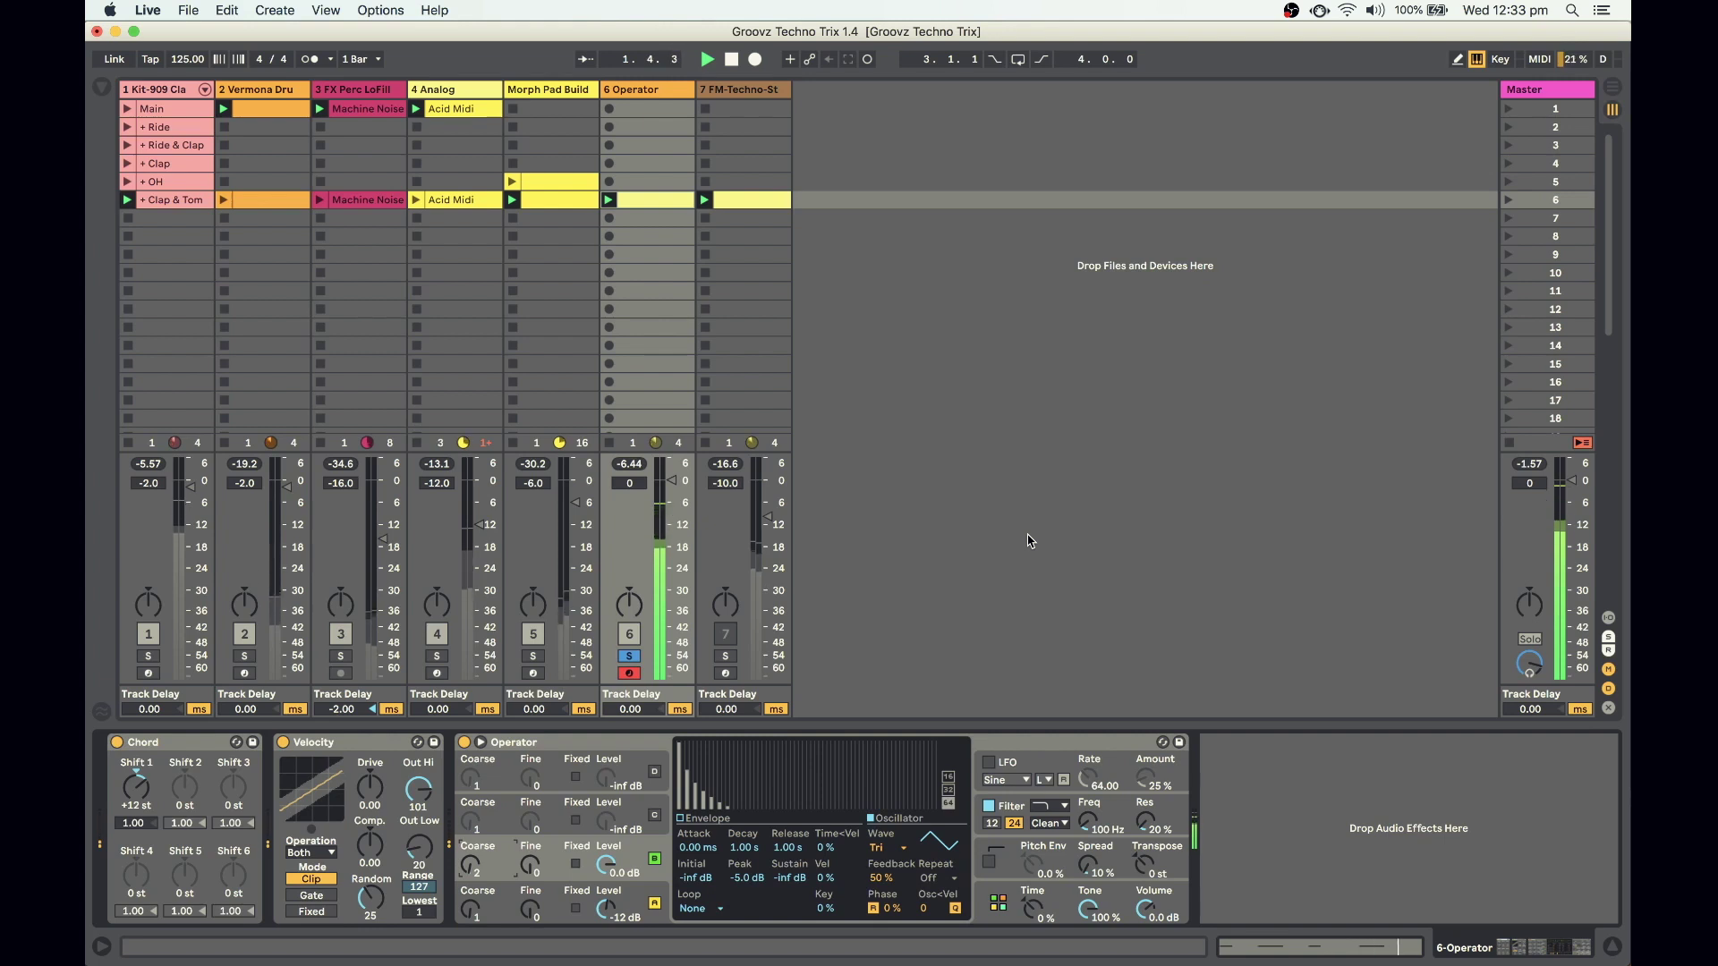
key(space)
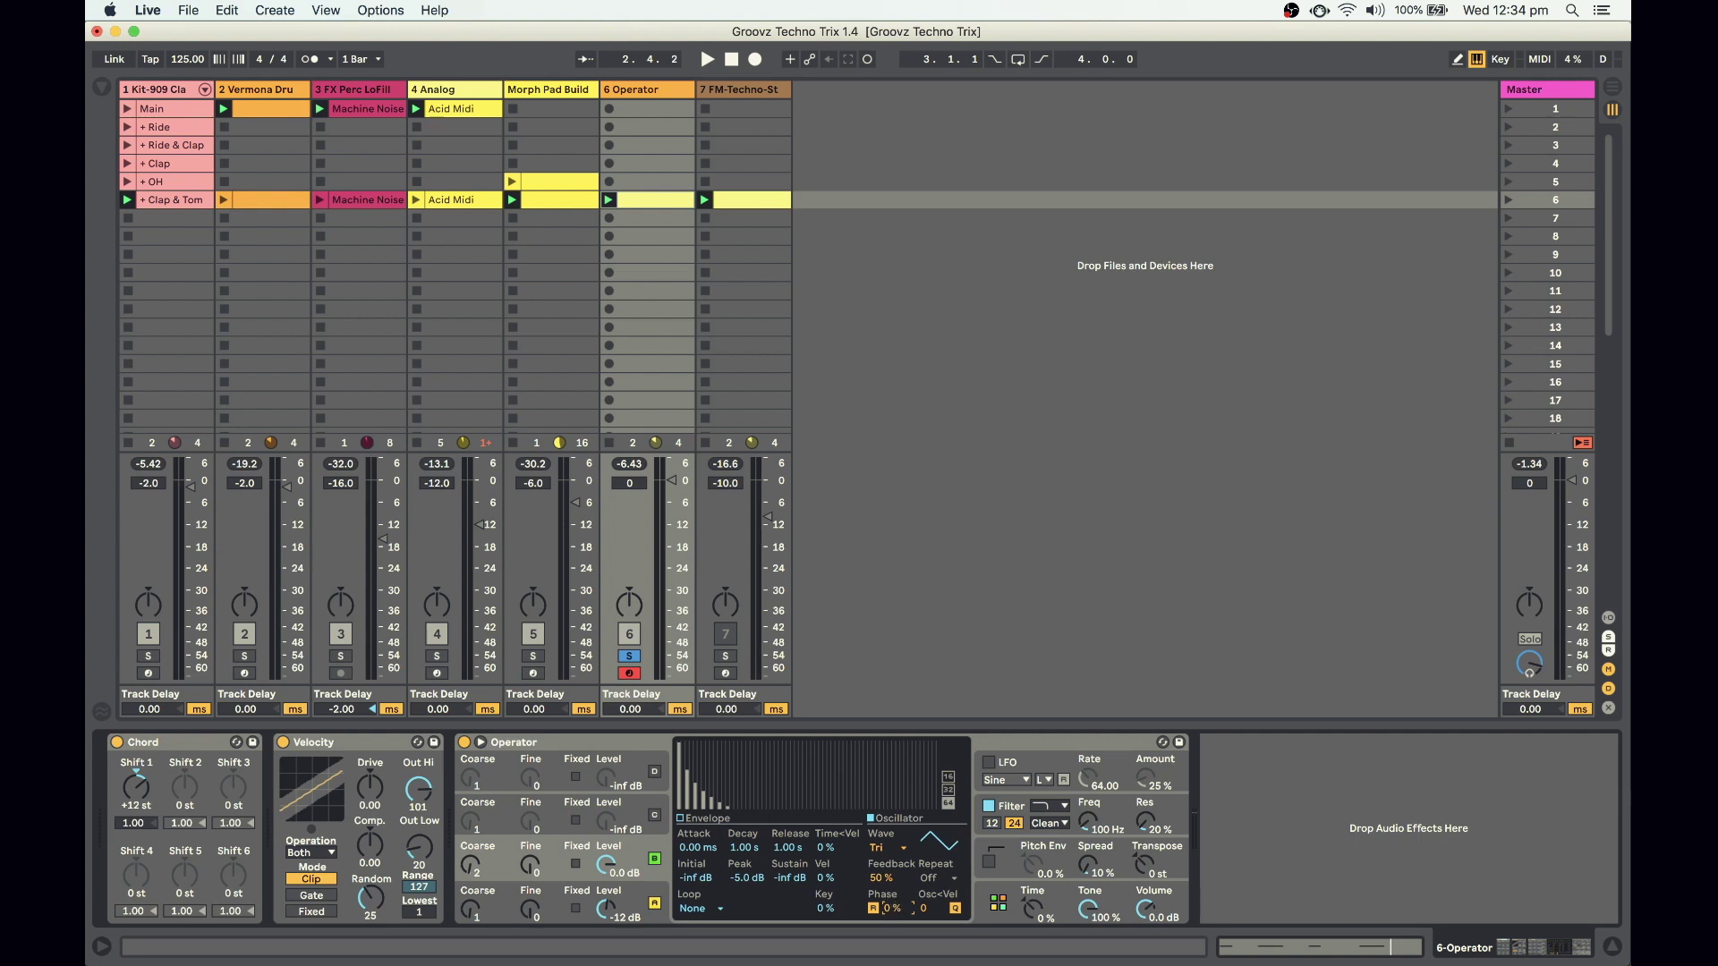
drag(890, 908, 890, 902)
key(space)
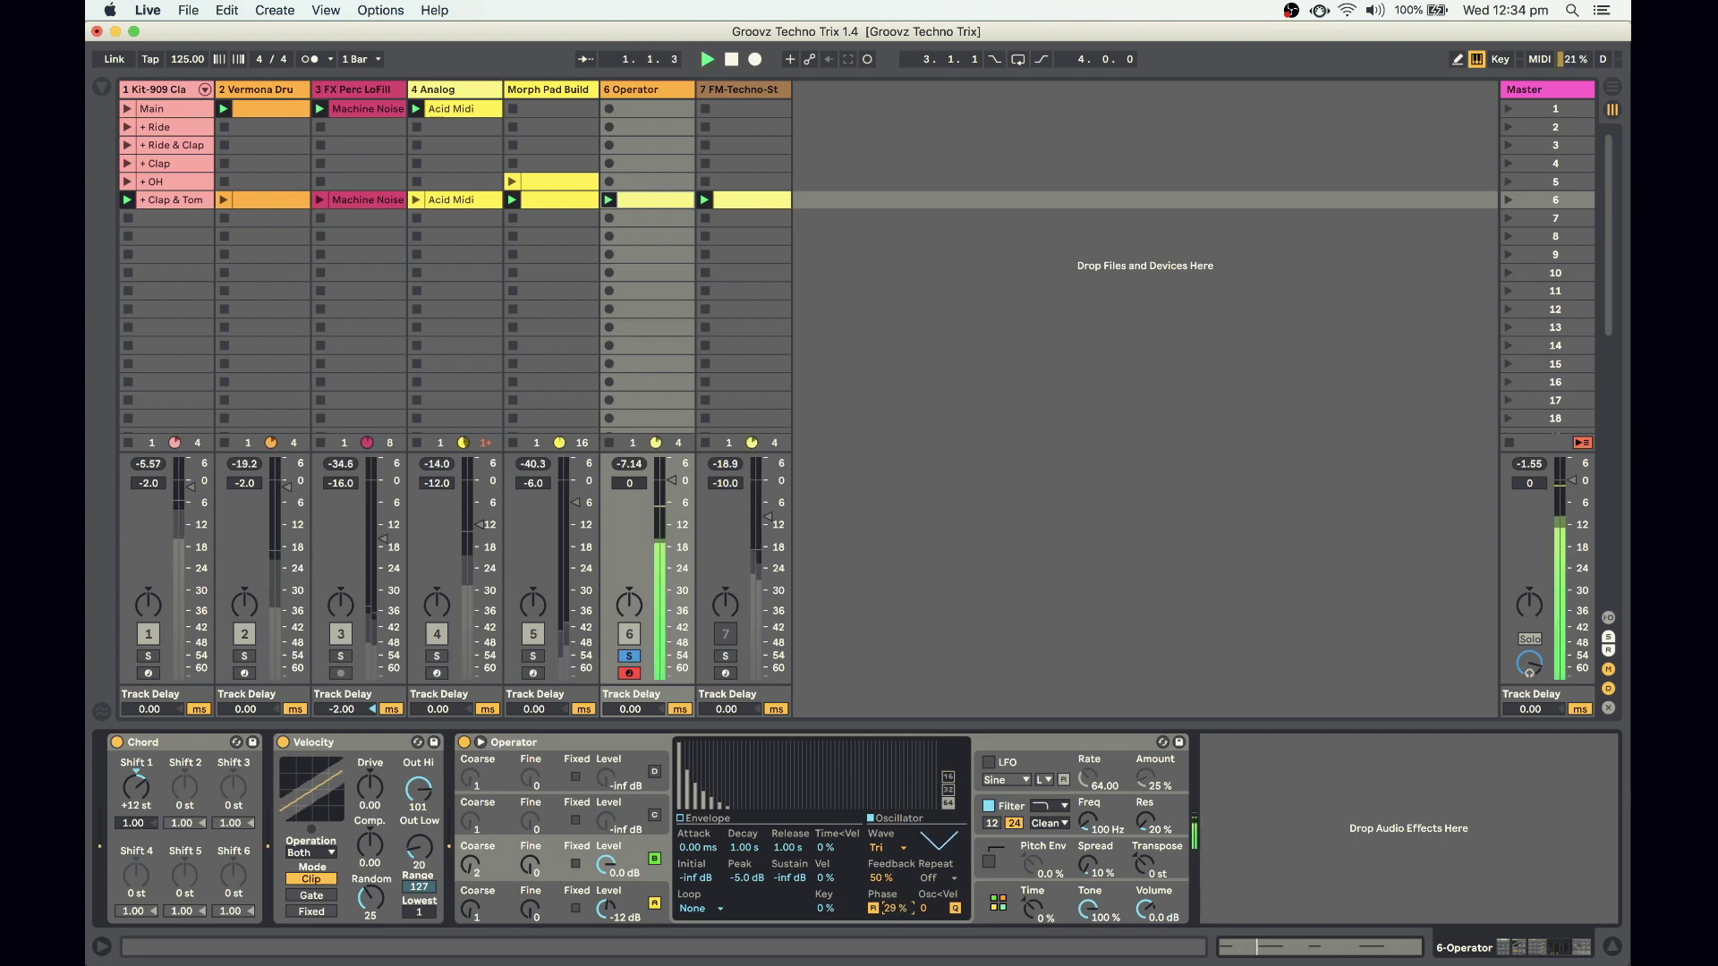
mouse_move(895, 908)
mouse_down()
mouse_move(895, 935)
mouse_move(890, 887)
mouse_move(895, 904)
mouse_up()
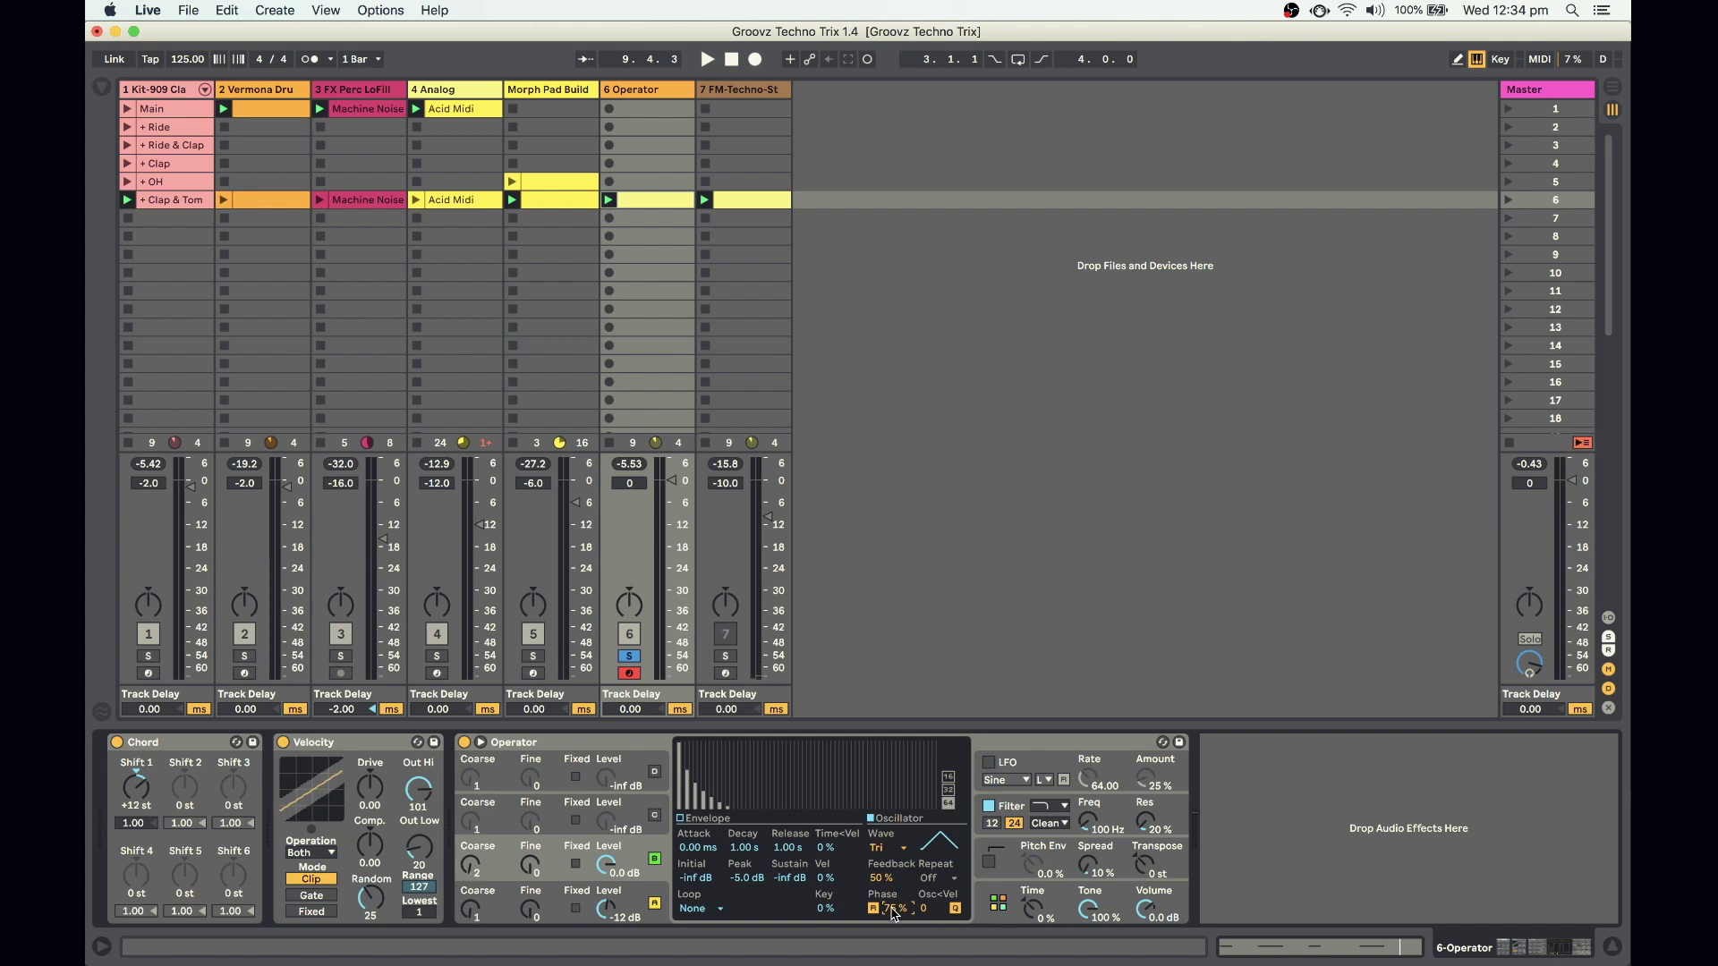
key(space)
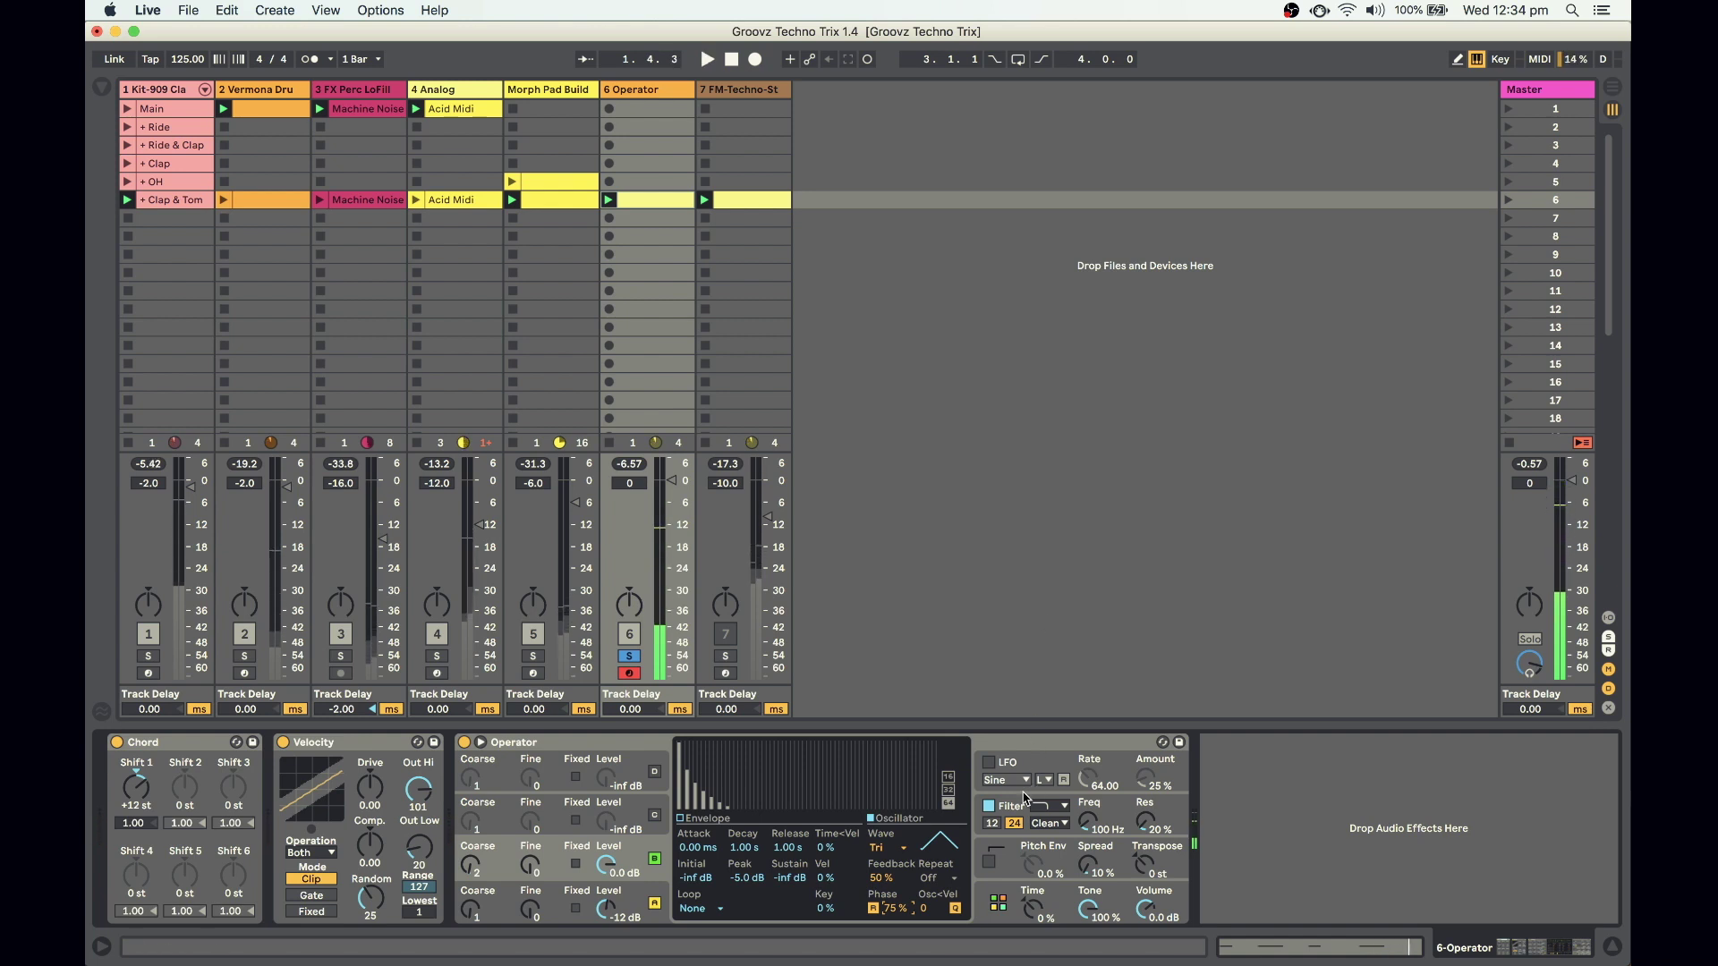
Set the envelope attack of Operator's oscillator A to 0.46 ms while auditioning the clip
click(1026, 802)
key(space)
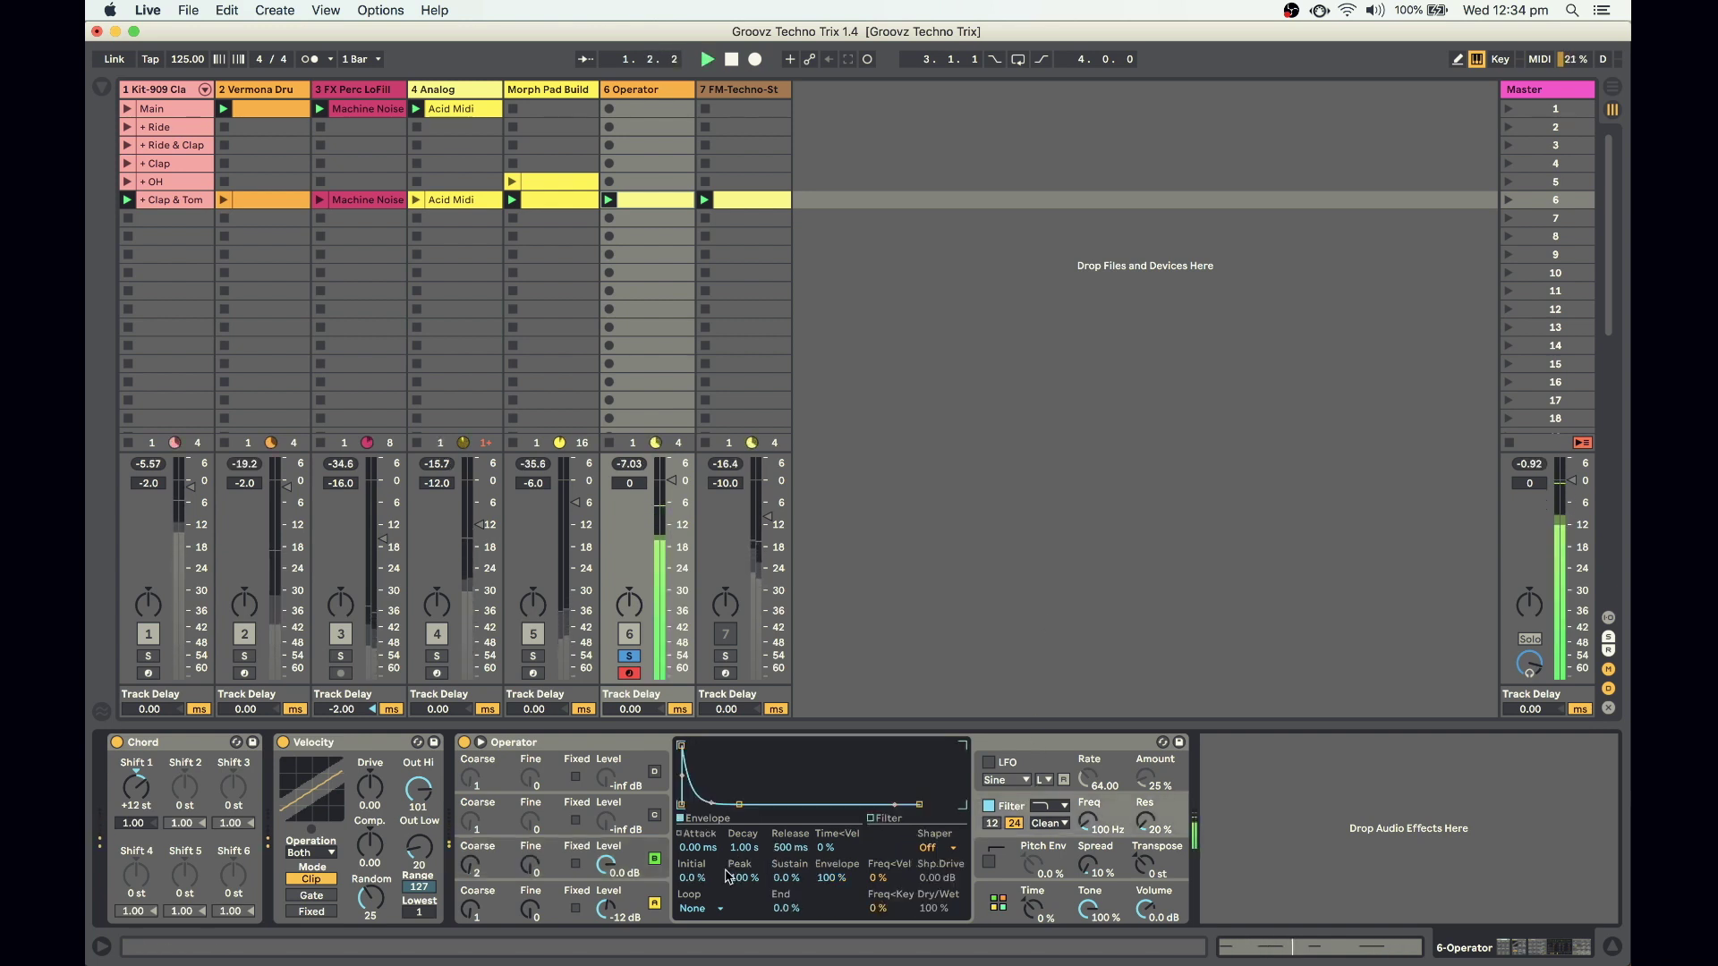
click(508, 912)
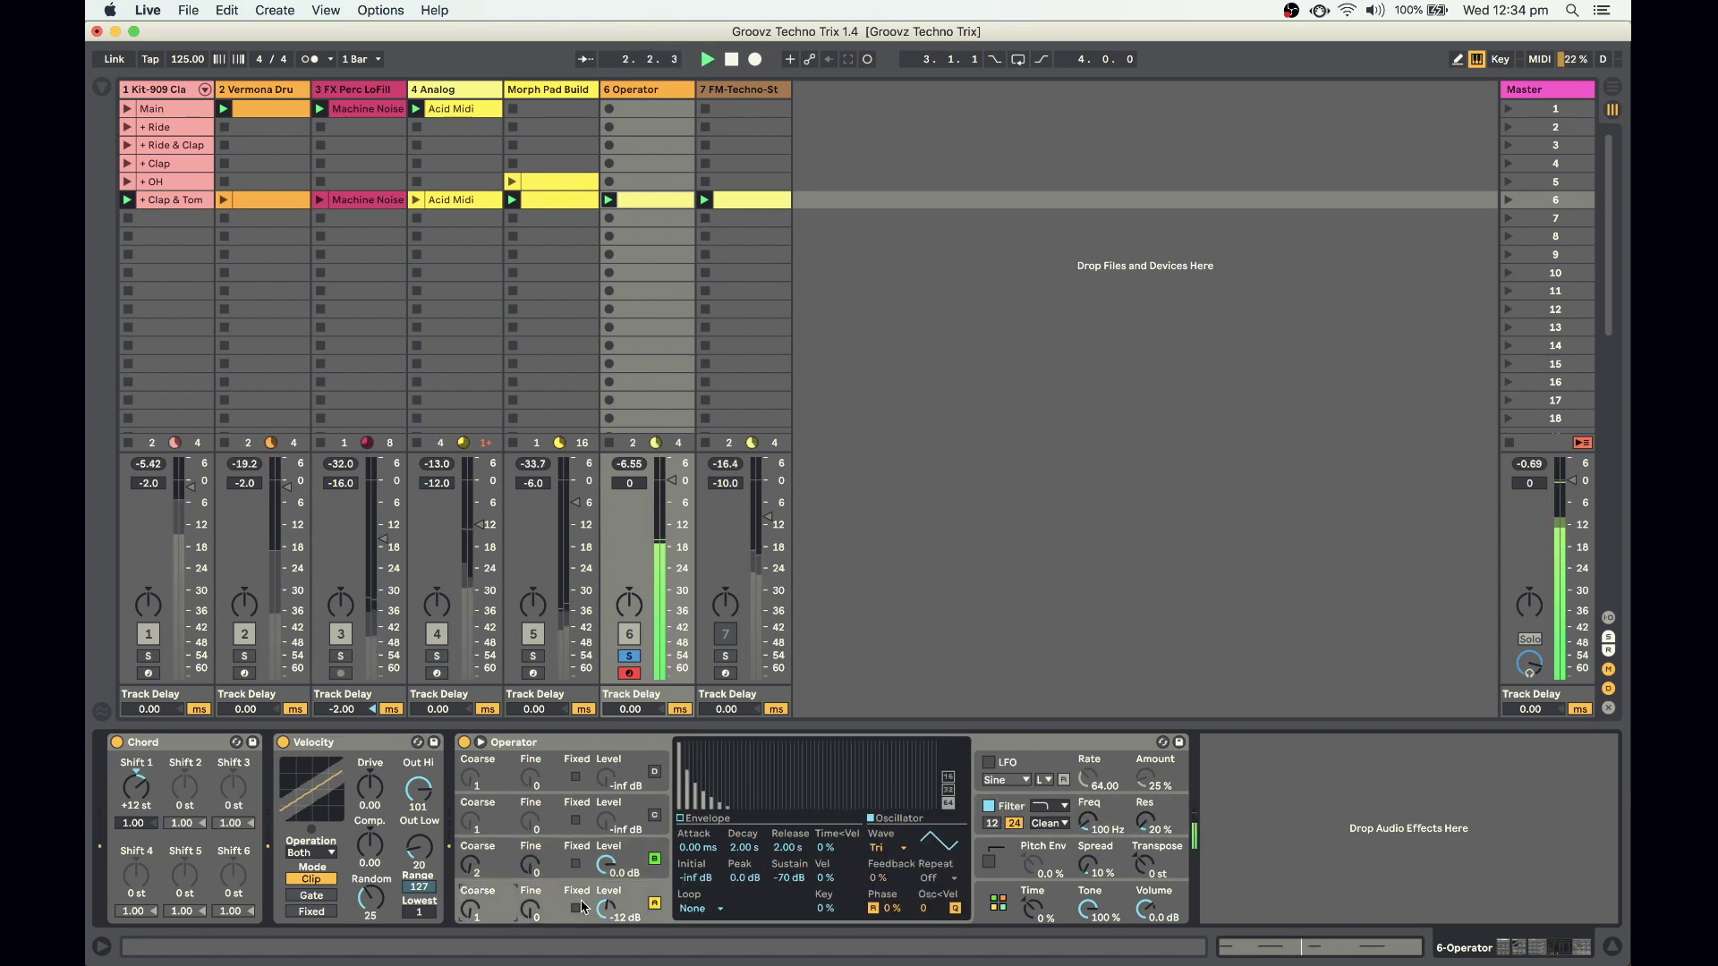
click(505, 865)
click(507, 909)
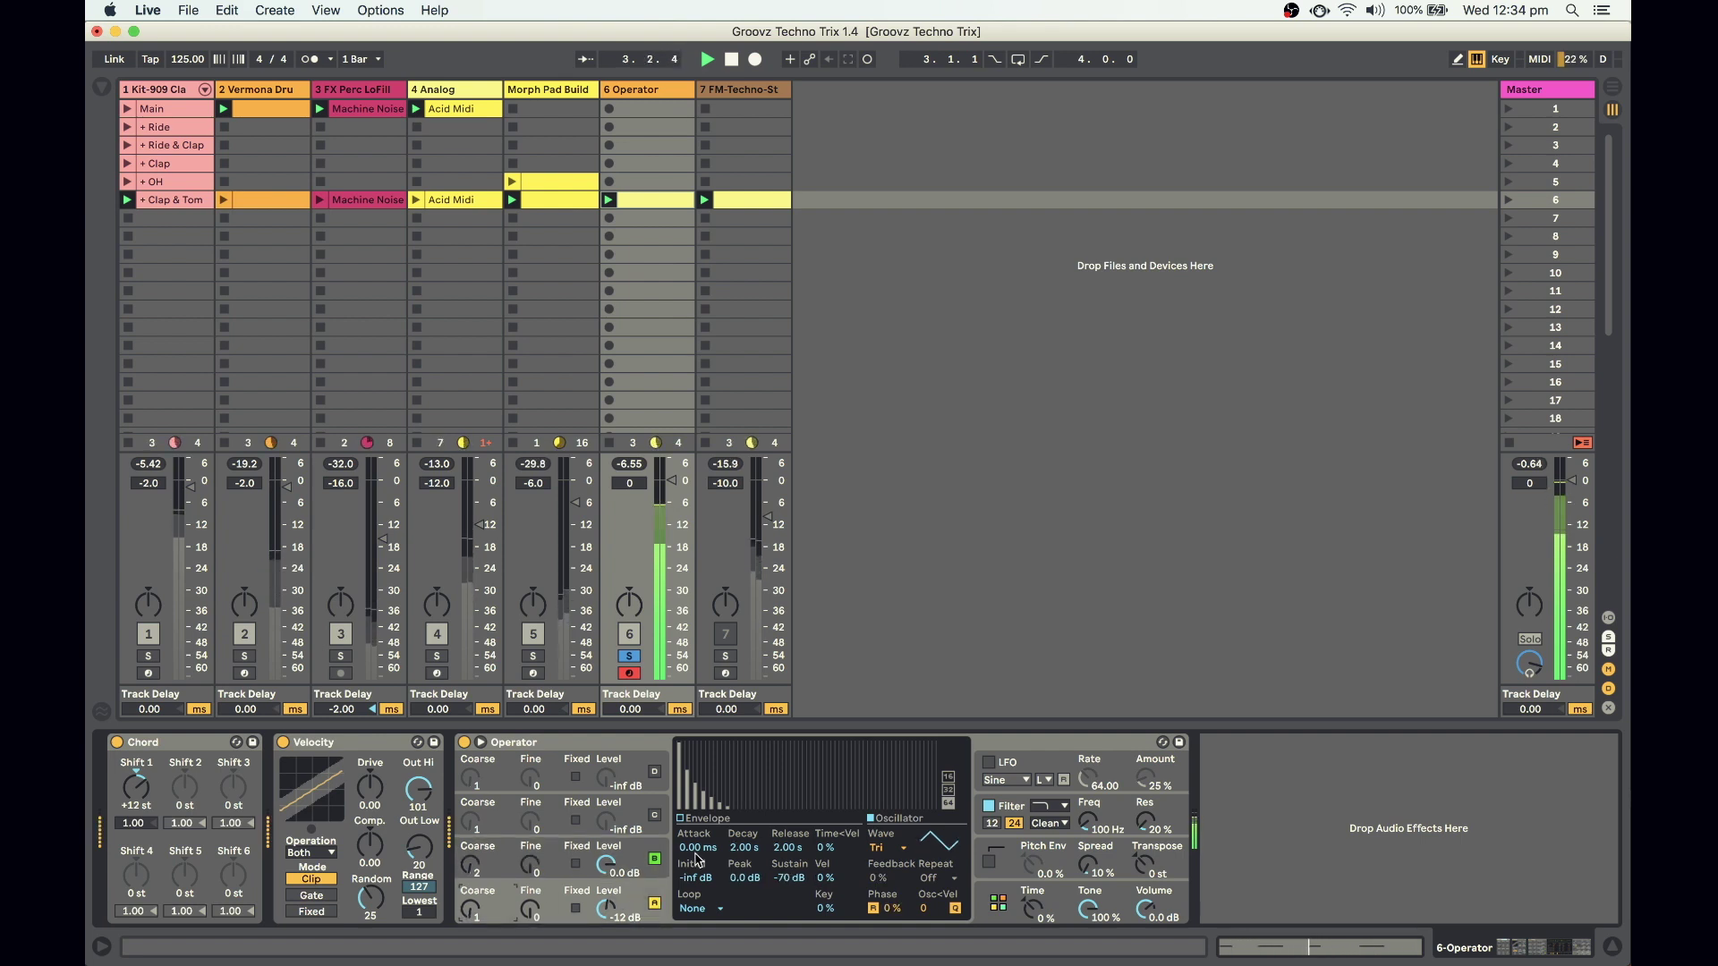
drag(696, 850, 695, 815)
key(space)
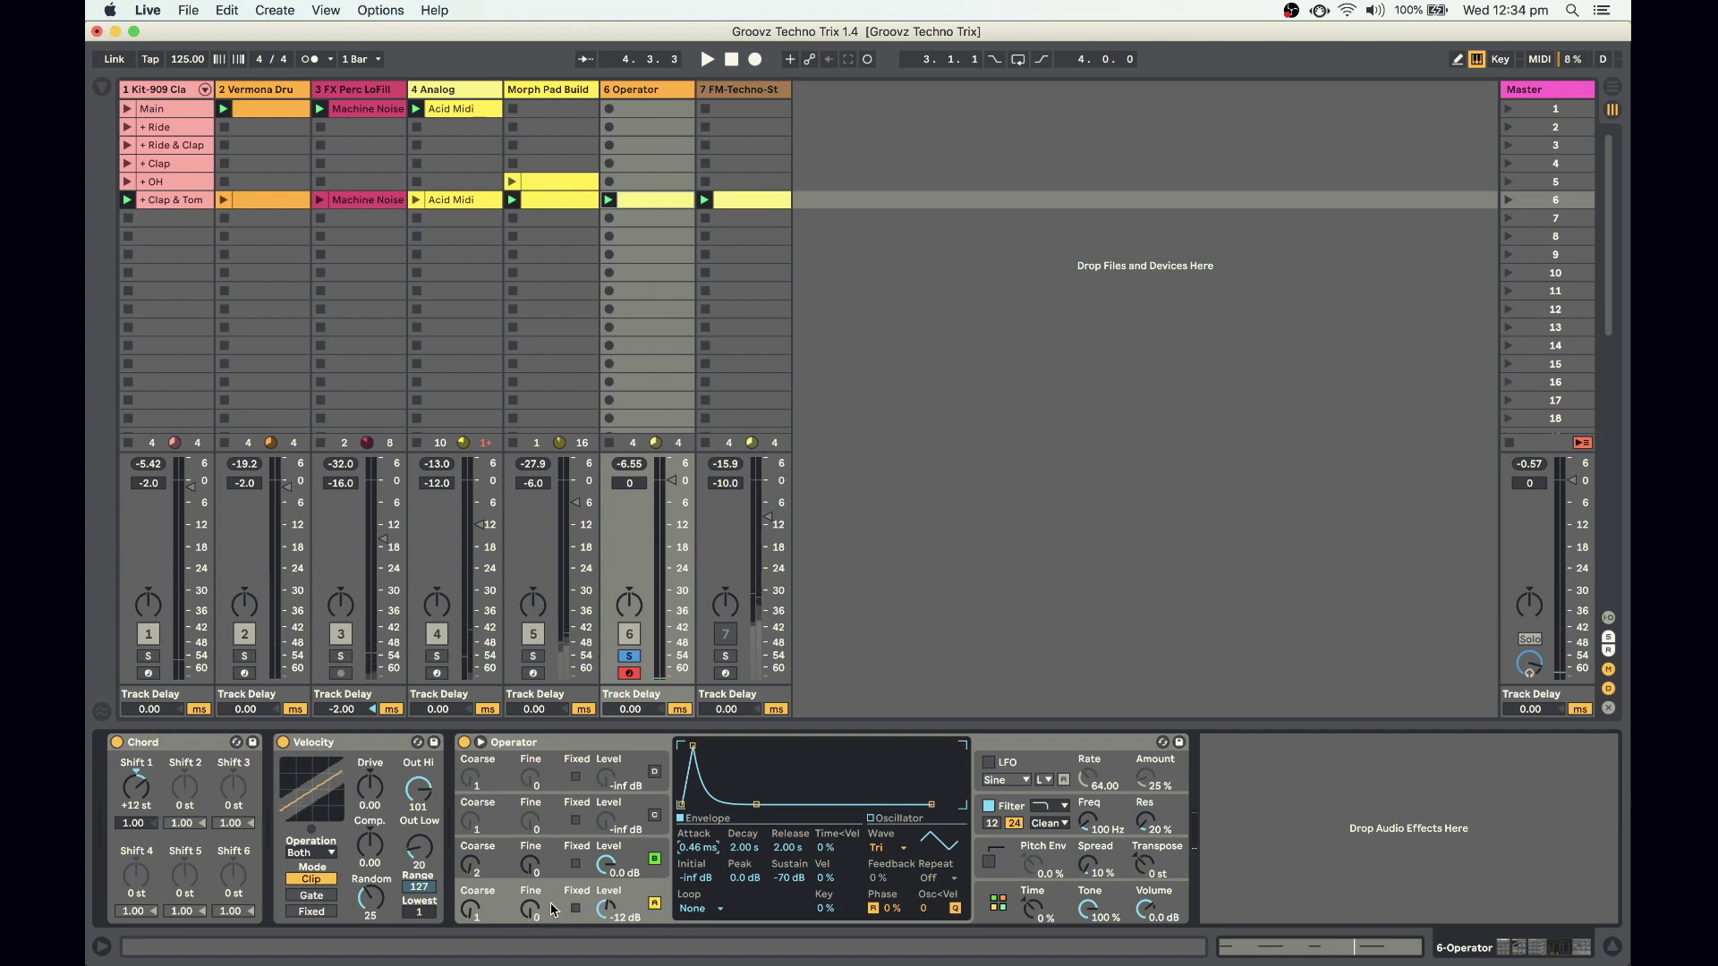
Set the attack of Operator's filter envelope to 0.42 ms and audition the change
click(1019, 818)
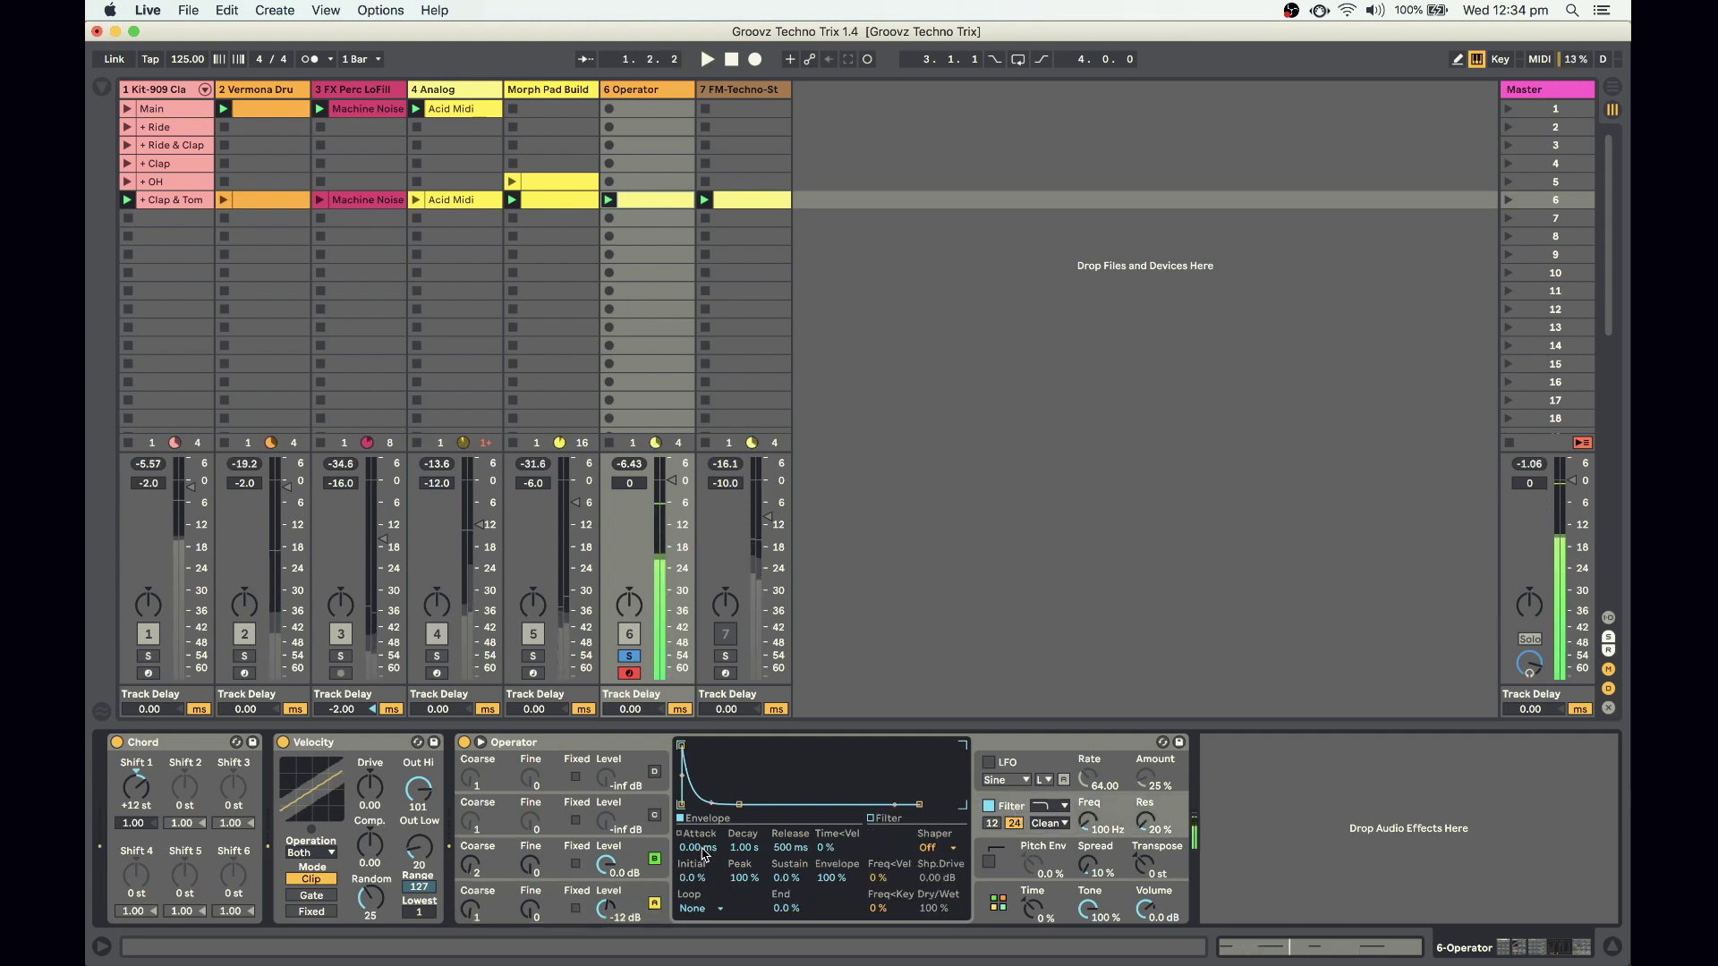
drag(697, 848, 697, 834)
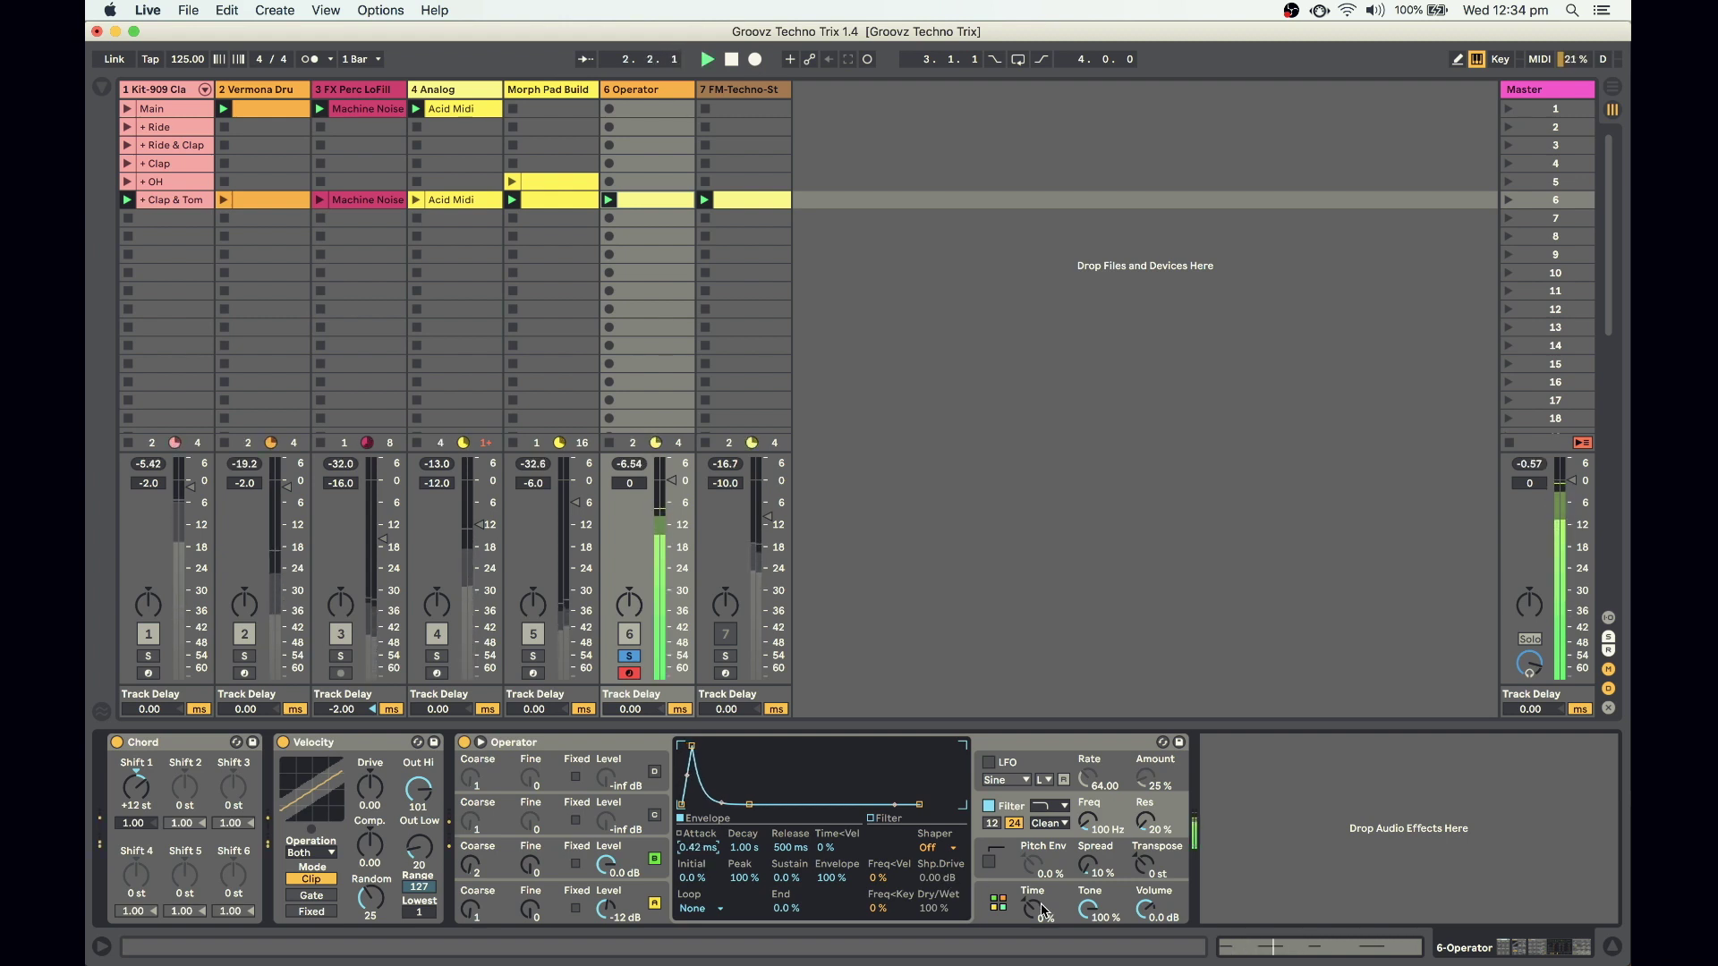
key(space)
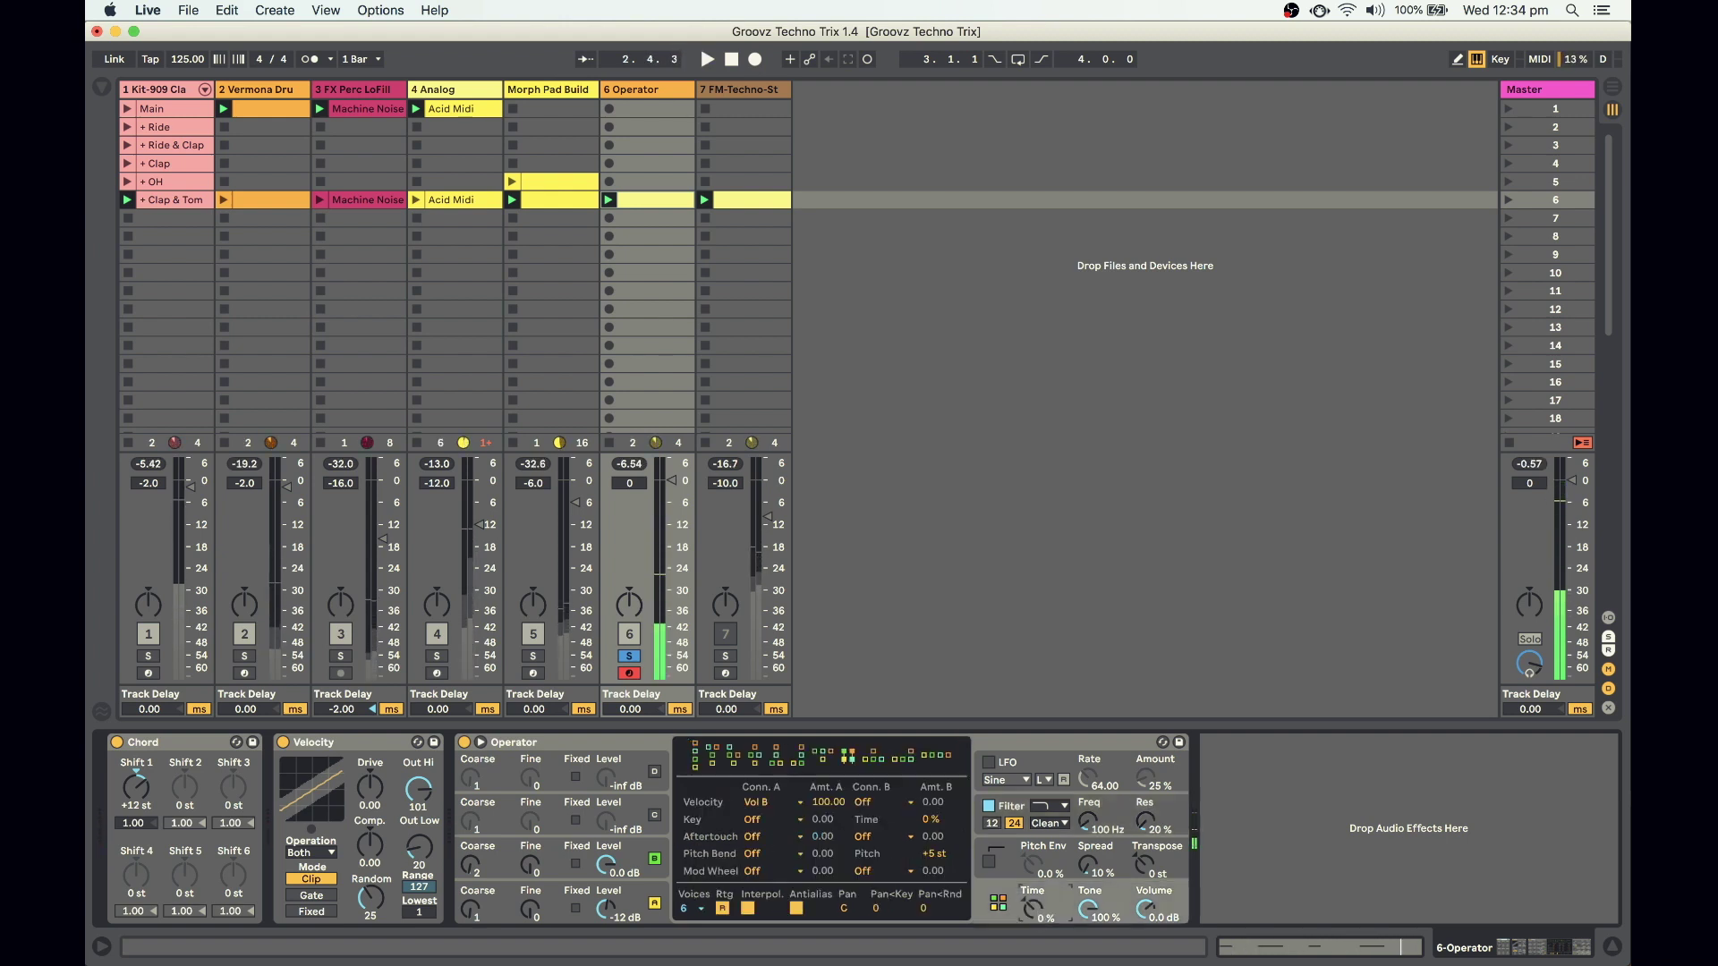
Set Operator's global Time to -6% while auditioning the clip
click(1042, 911)
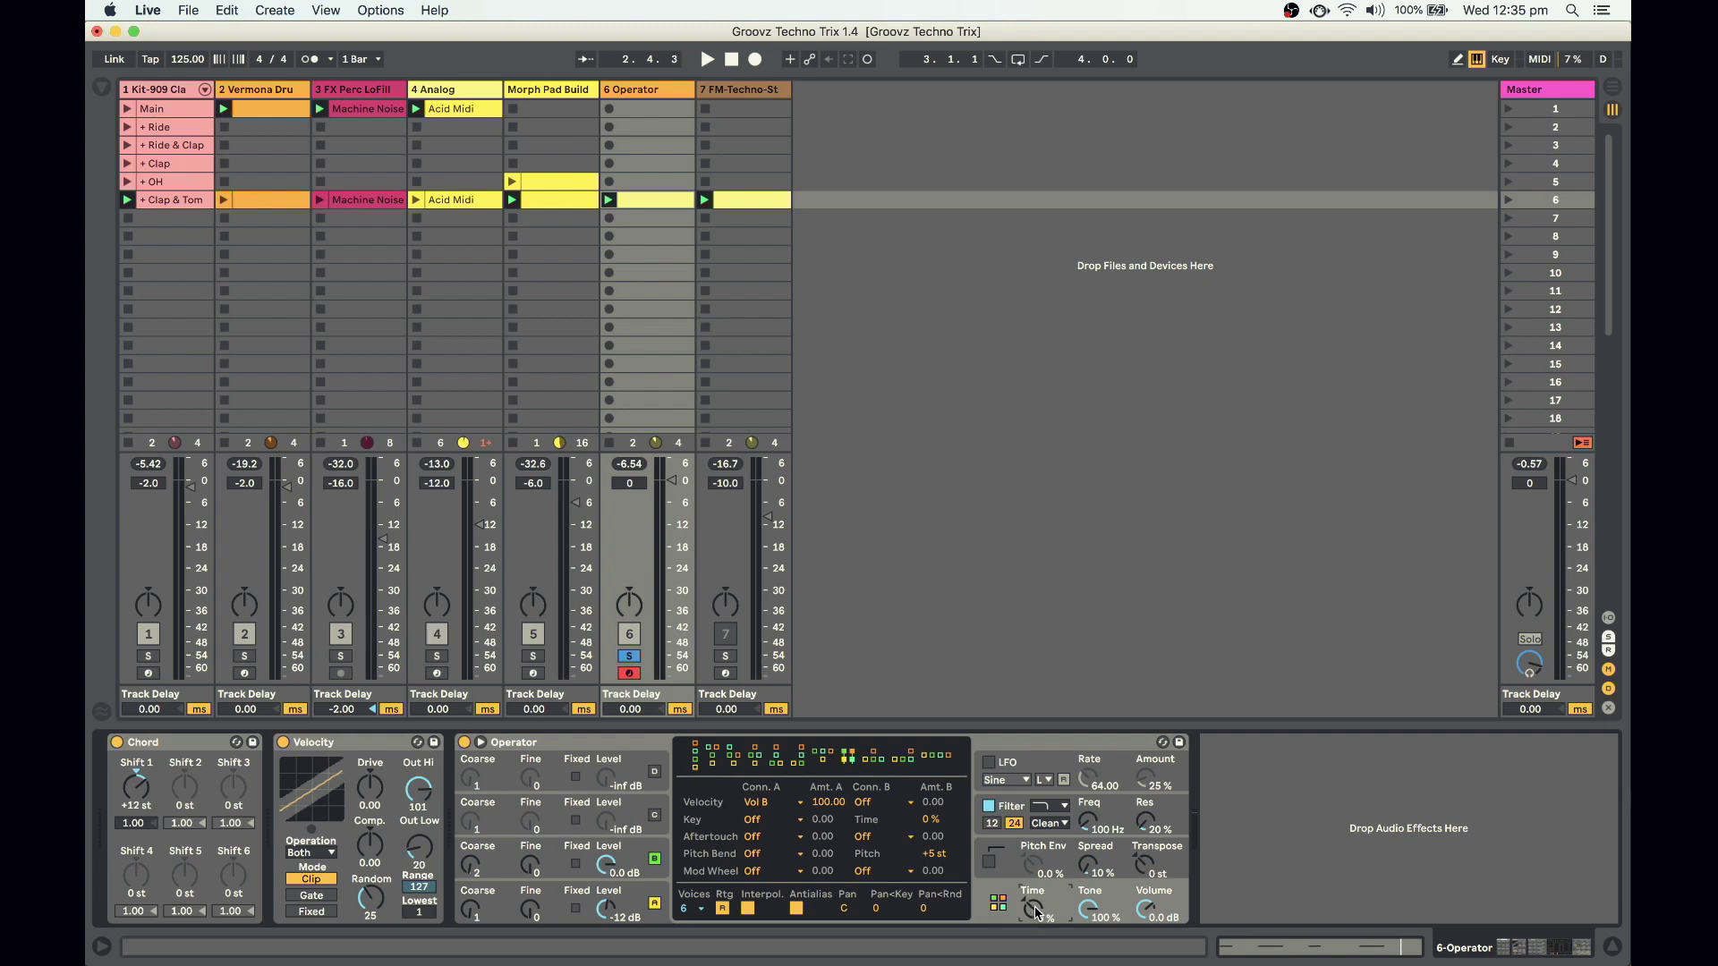
key(space)
drag(1036, 911, 1036, 924)
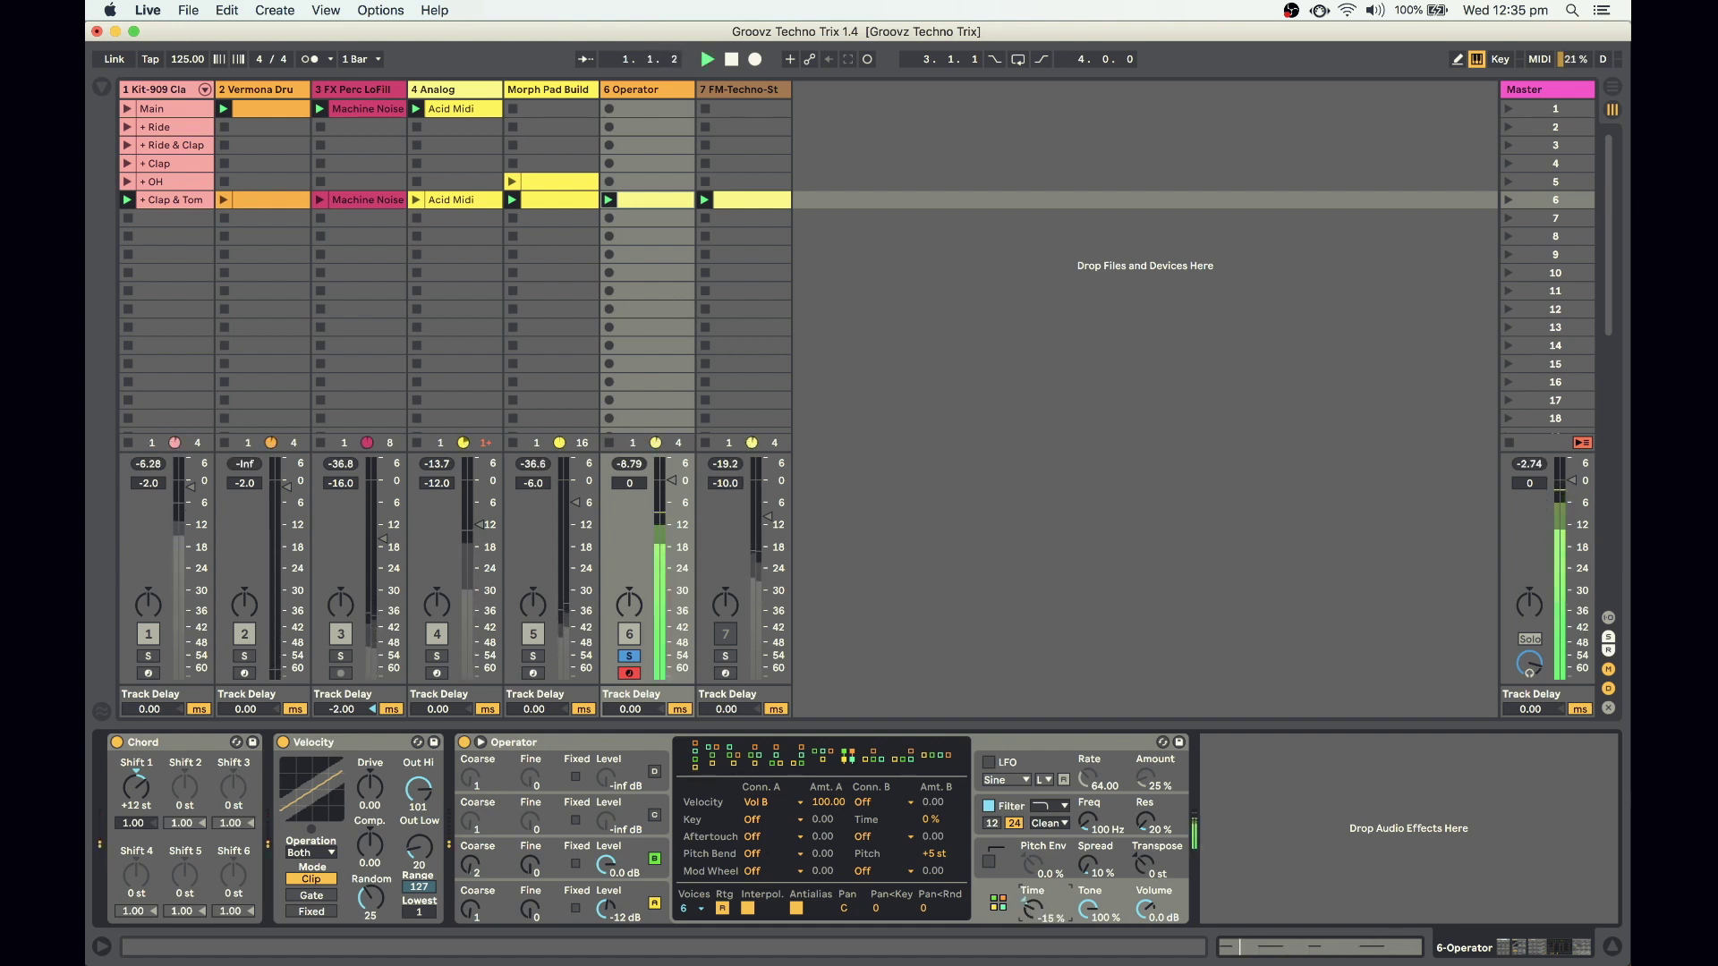
mouse_move(1036, 924)
mouse_down()
mouse_move(1037, 817)
mouse_move(1035, 908)
mouse_up()
key(space)
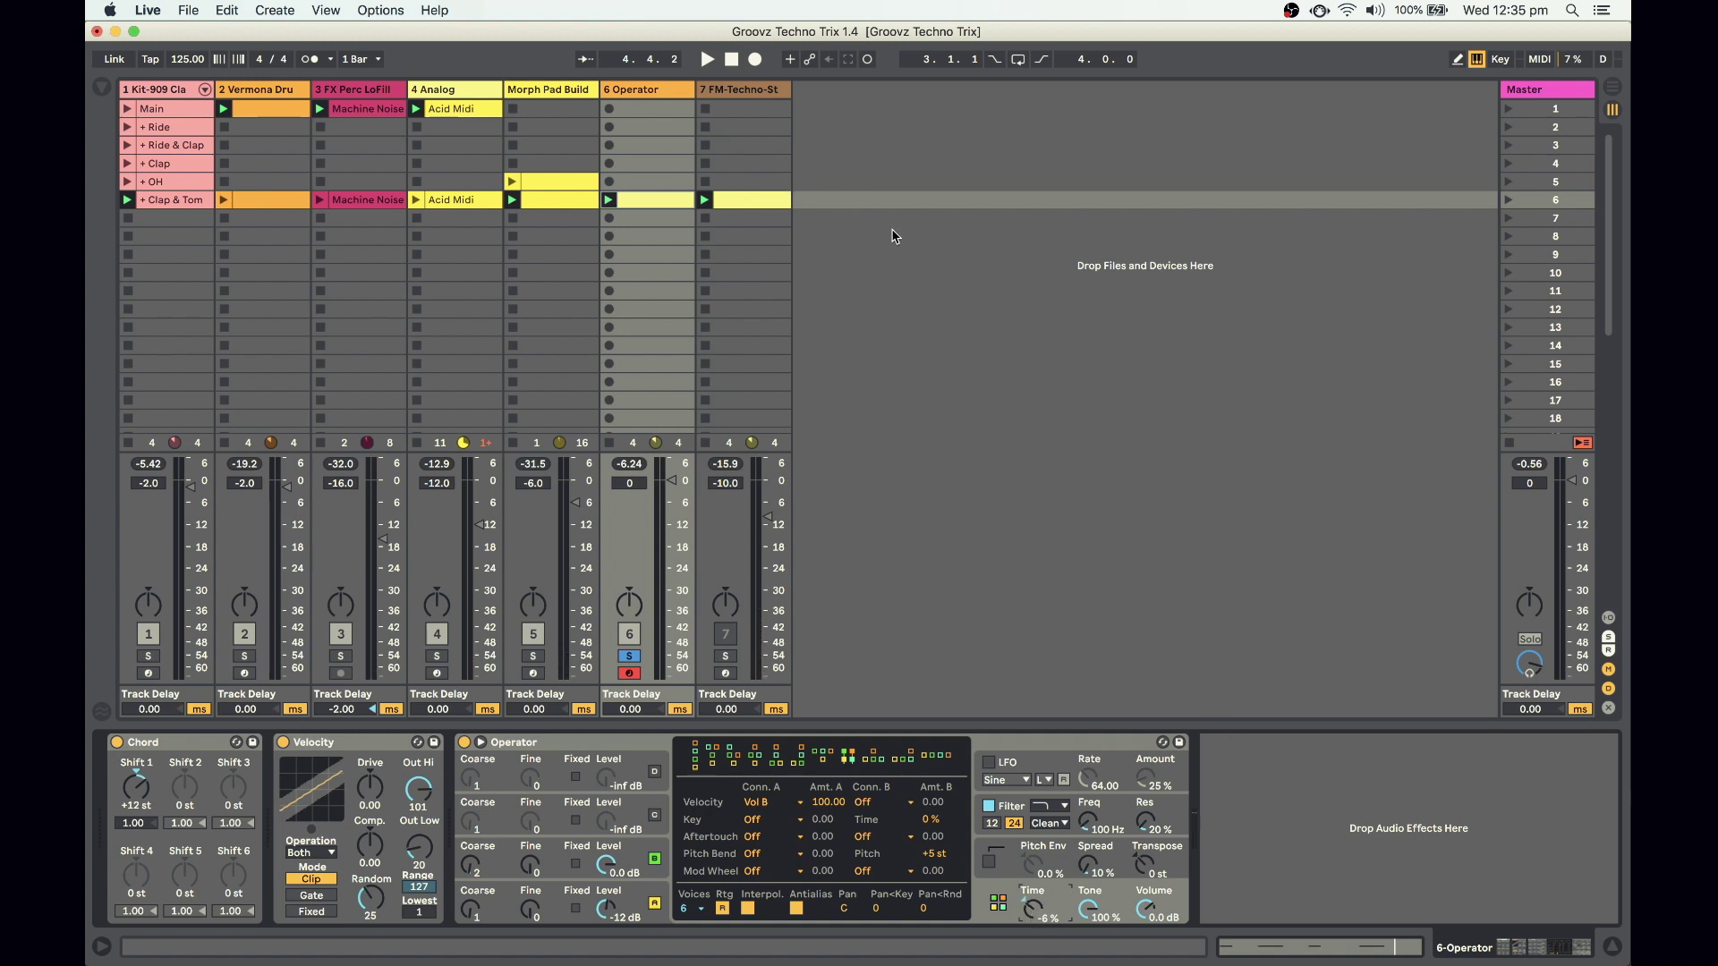
Add the Auto Filter audio effect after Operator on the 6 Operator track
click(104, 89)
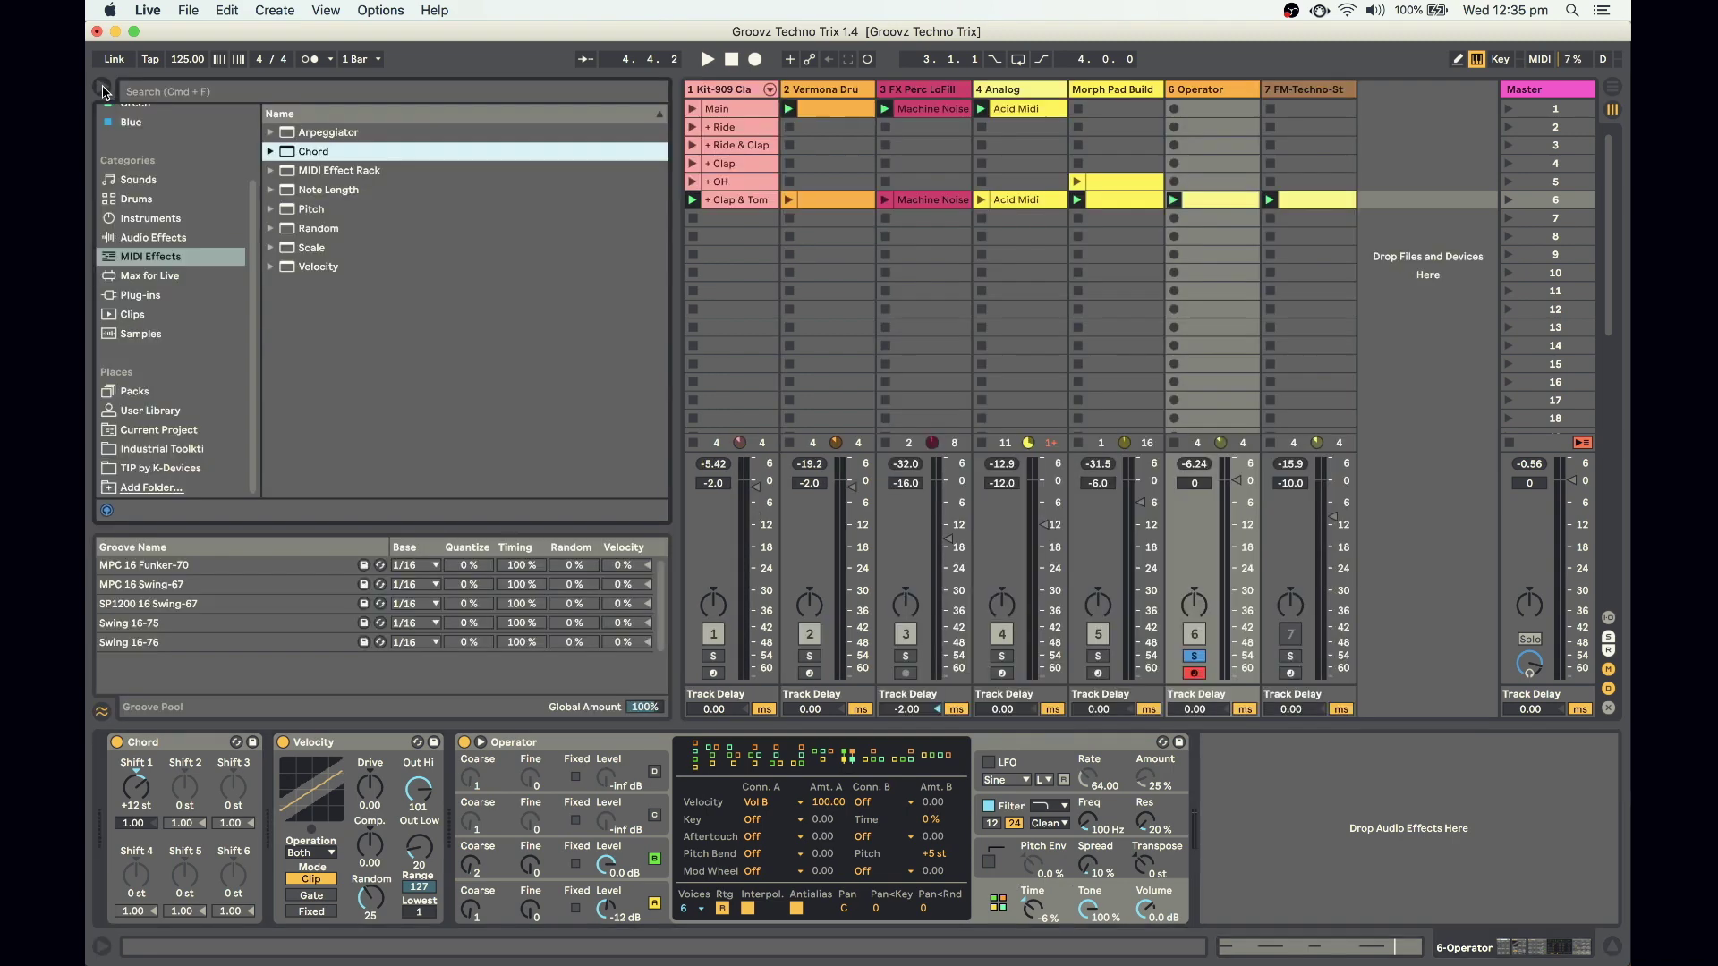
click(152, 238)
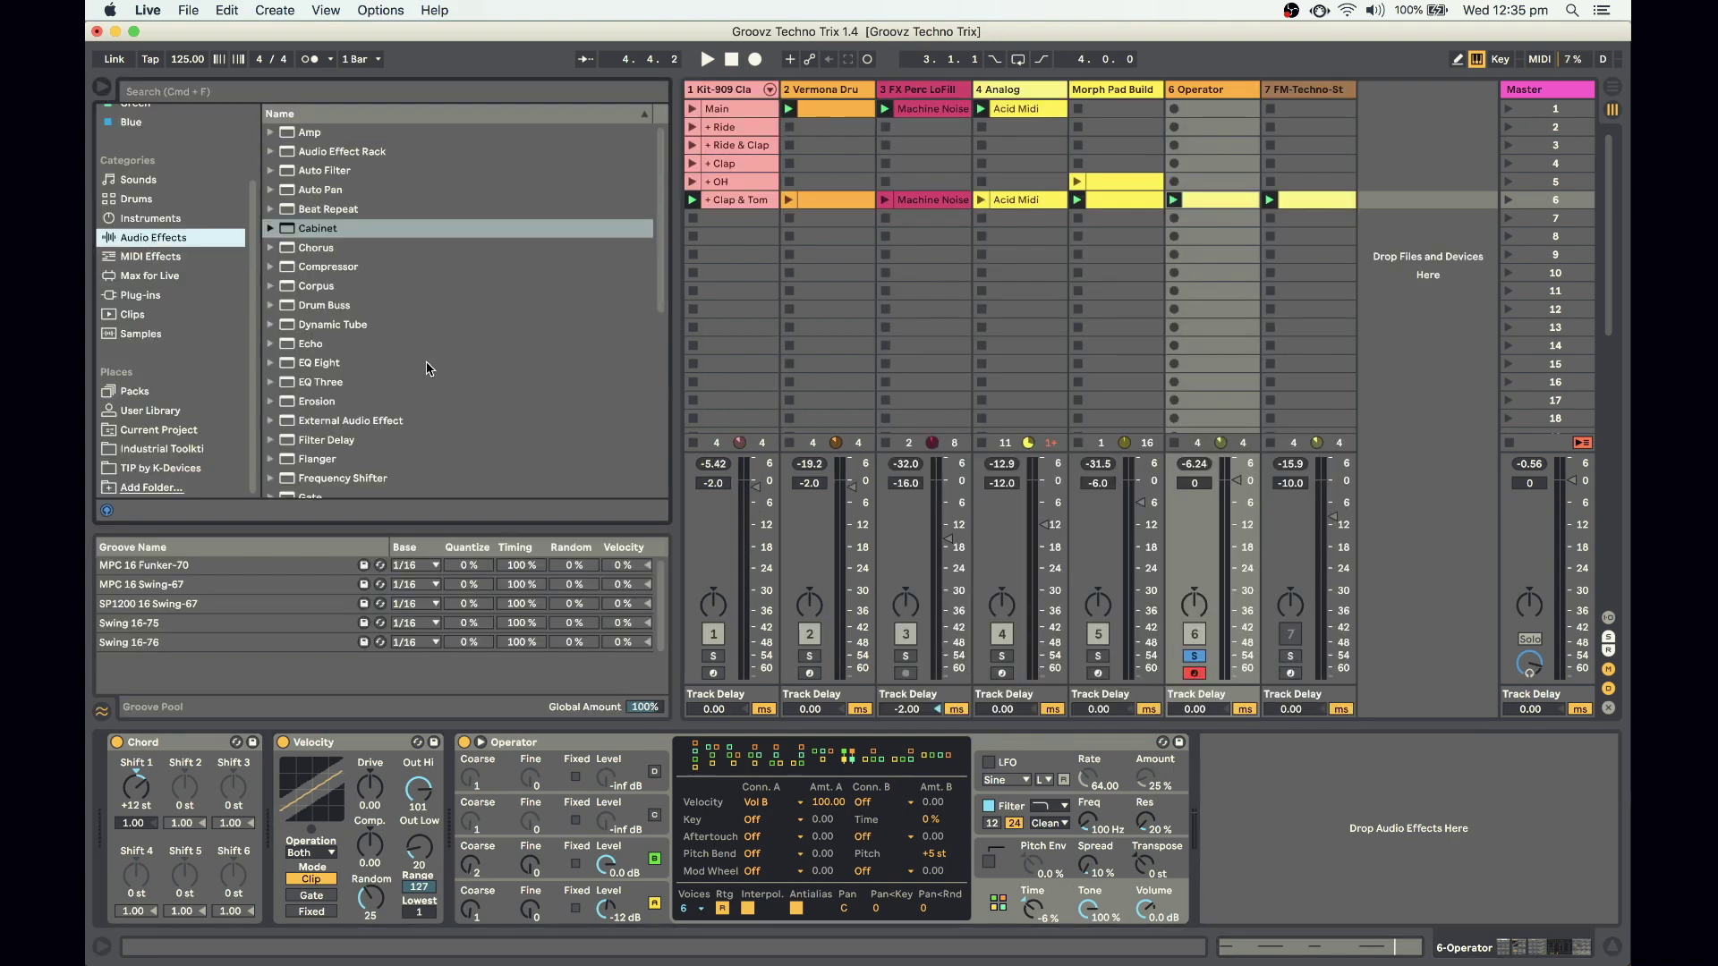
double_click(331, 171)
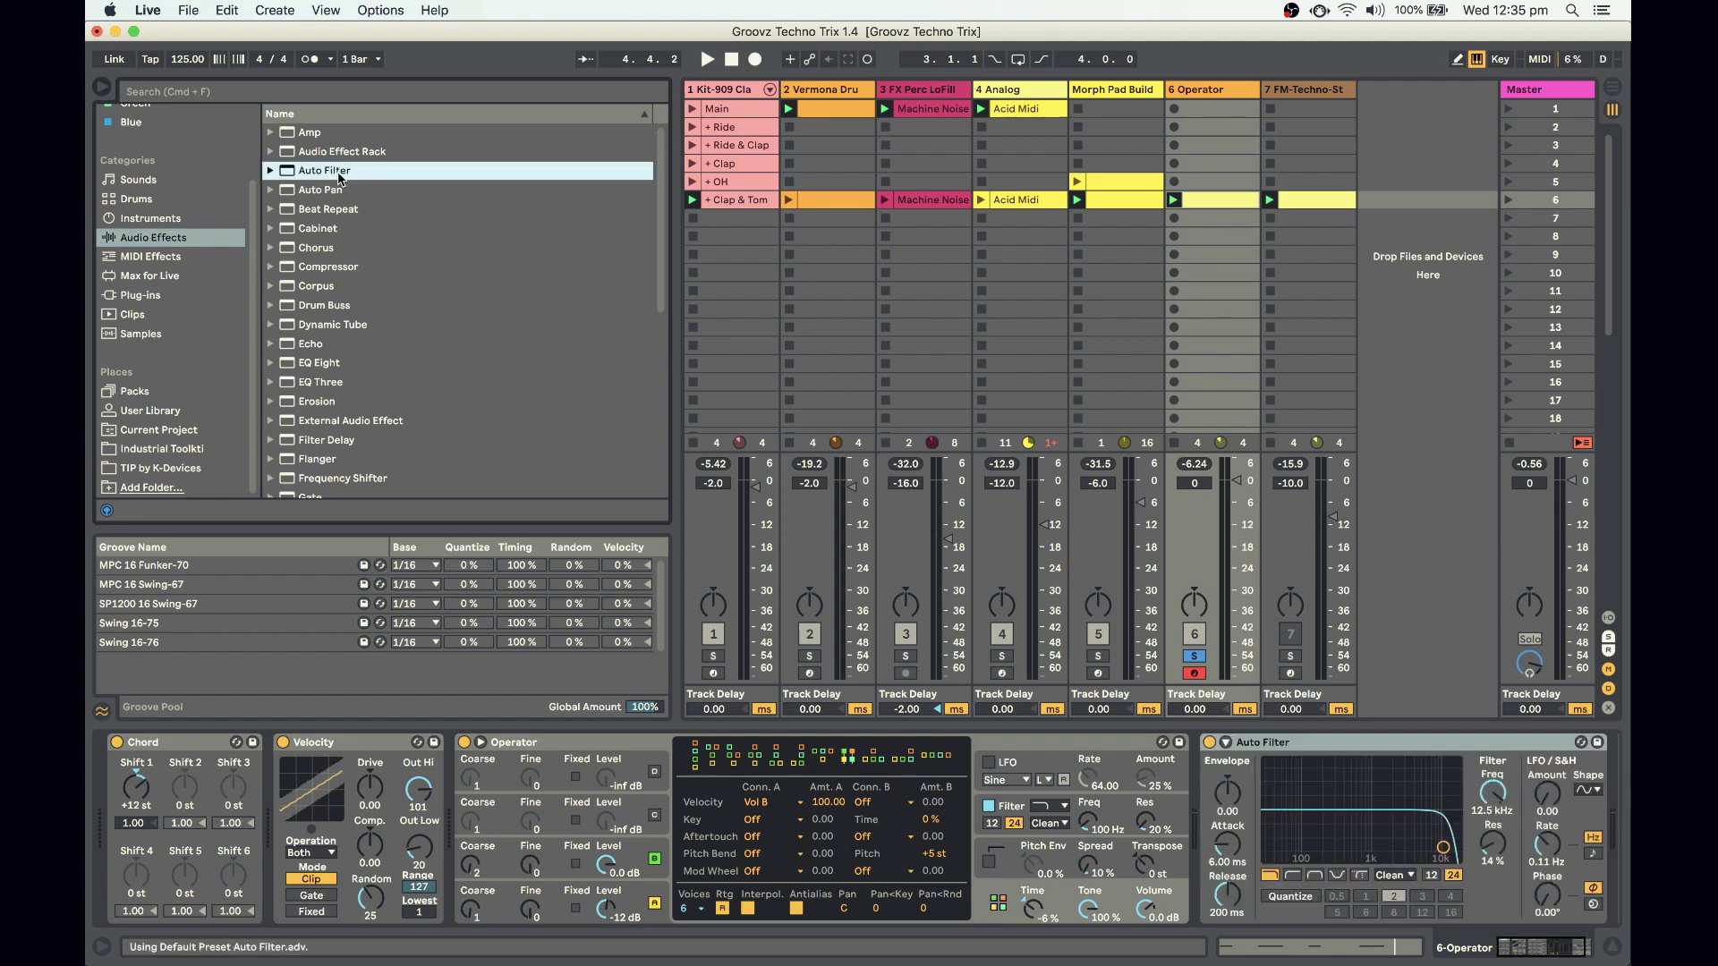
click(102, 92)
Make the Auto Filter a 12 dB notch at 250 Hz with 29% resonance while auditioning the clip
click(1338, 877)
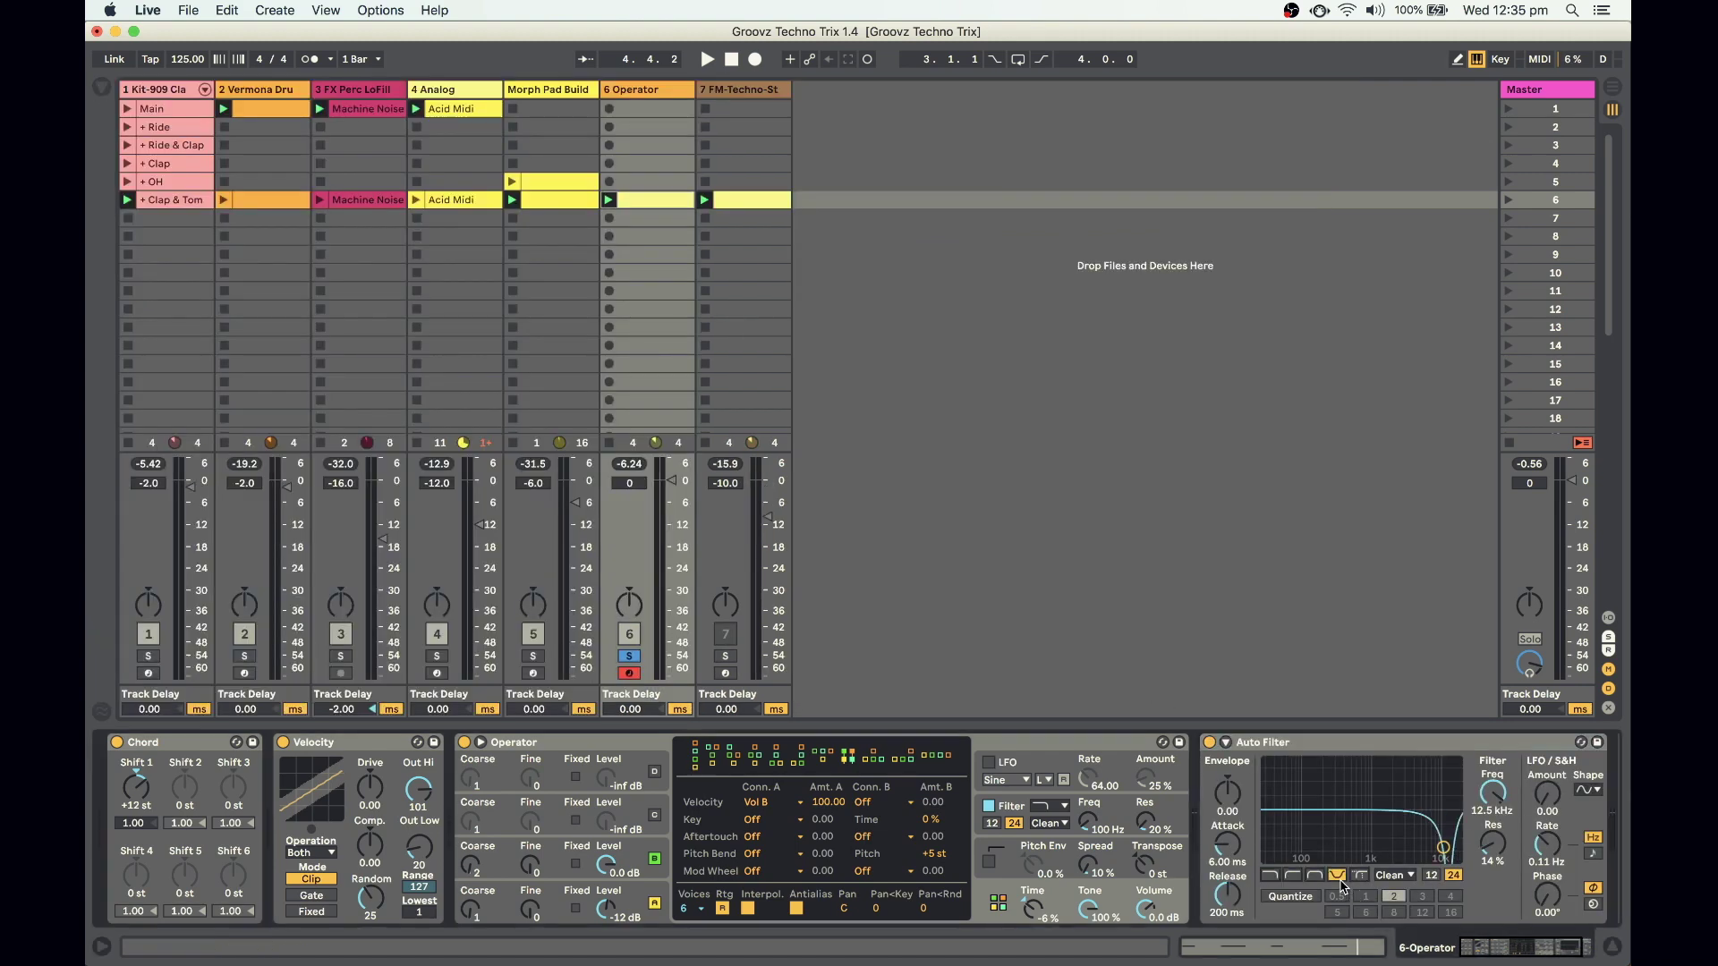
drag(1492, 799, 1492, 859)
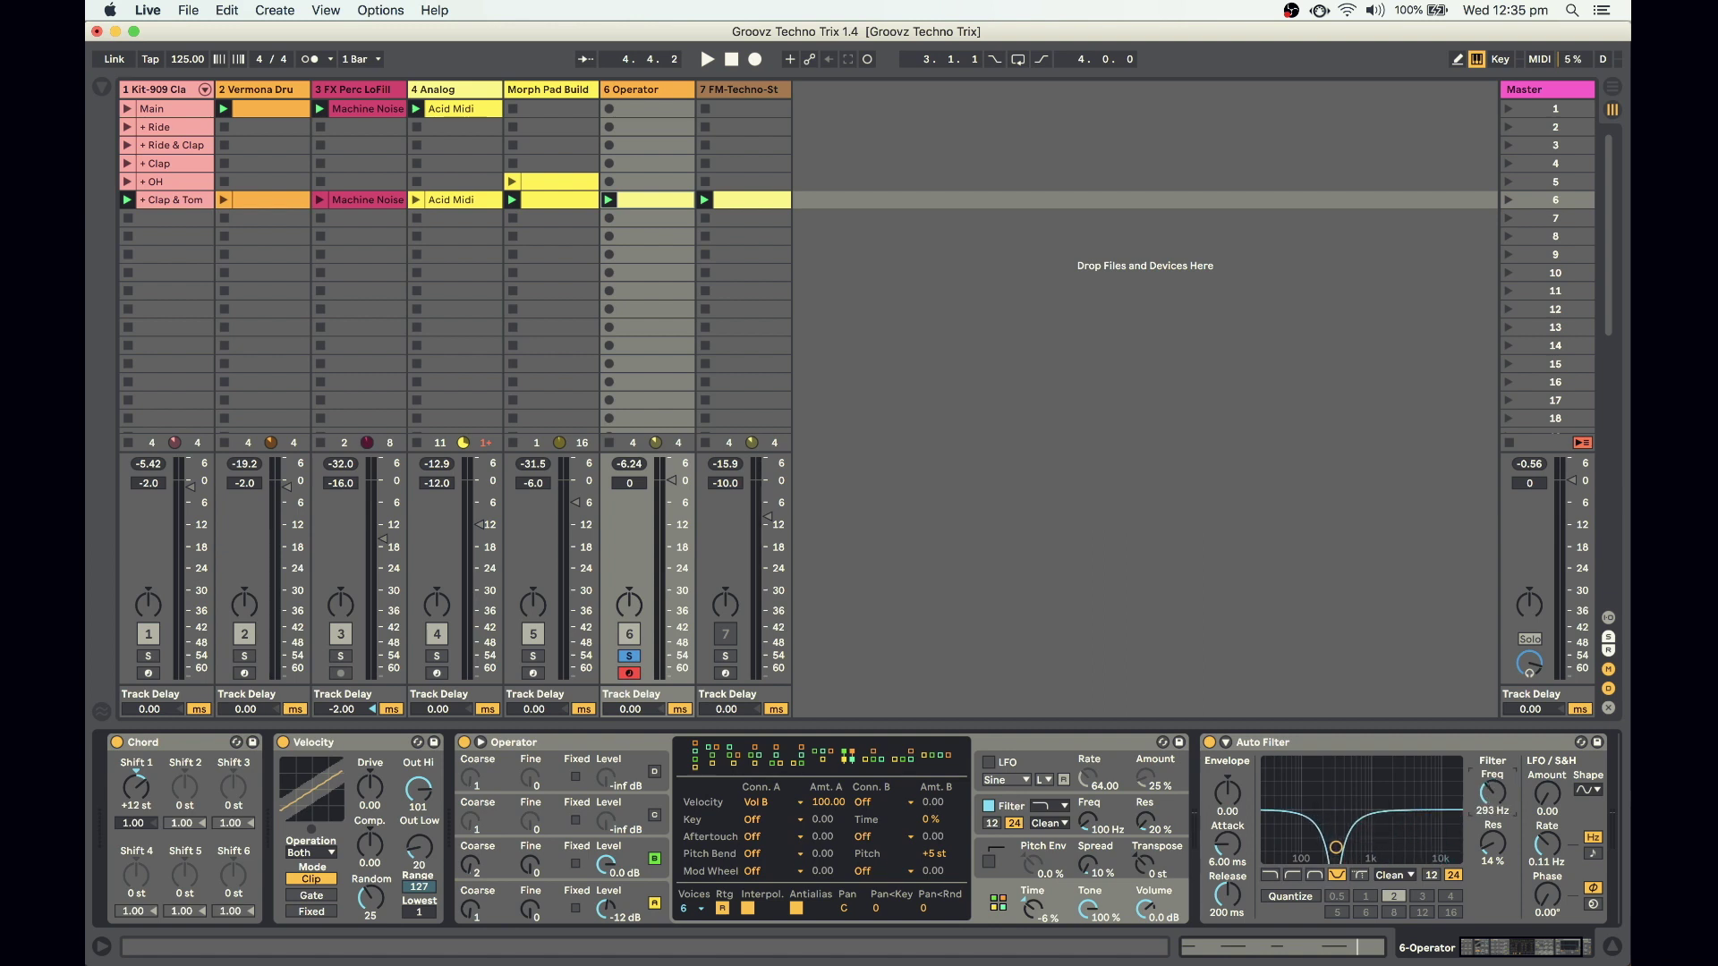
key(space)
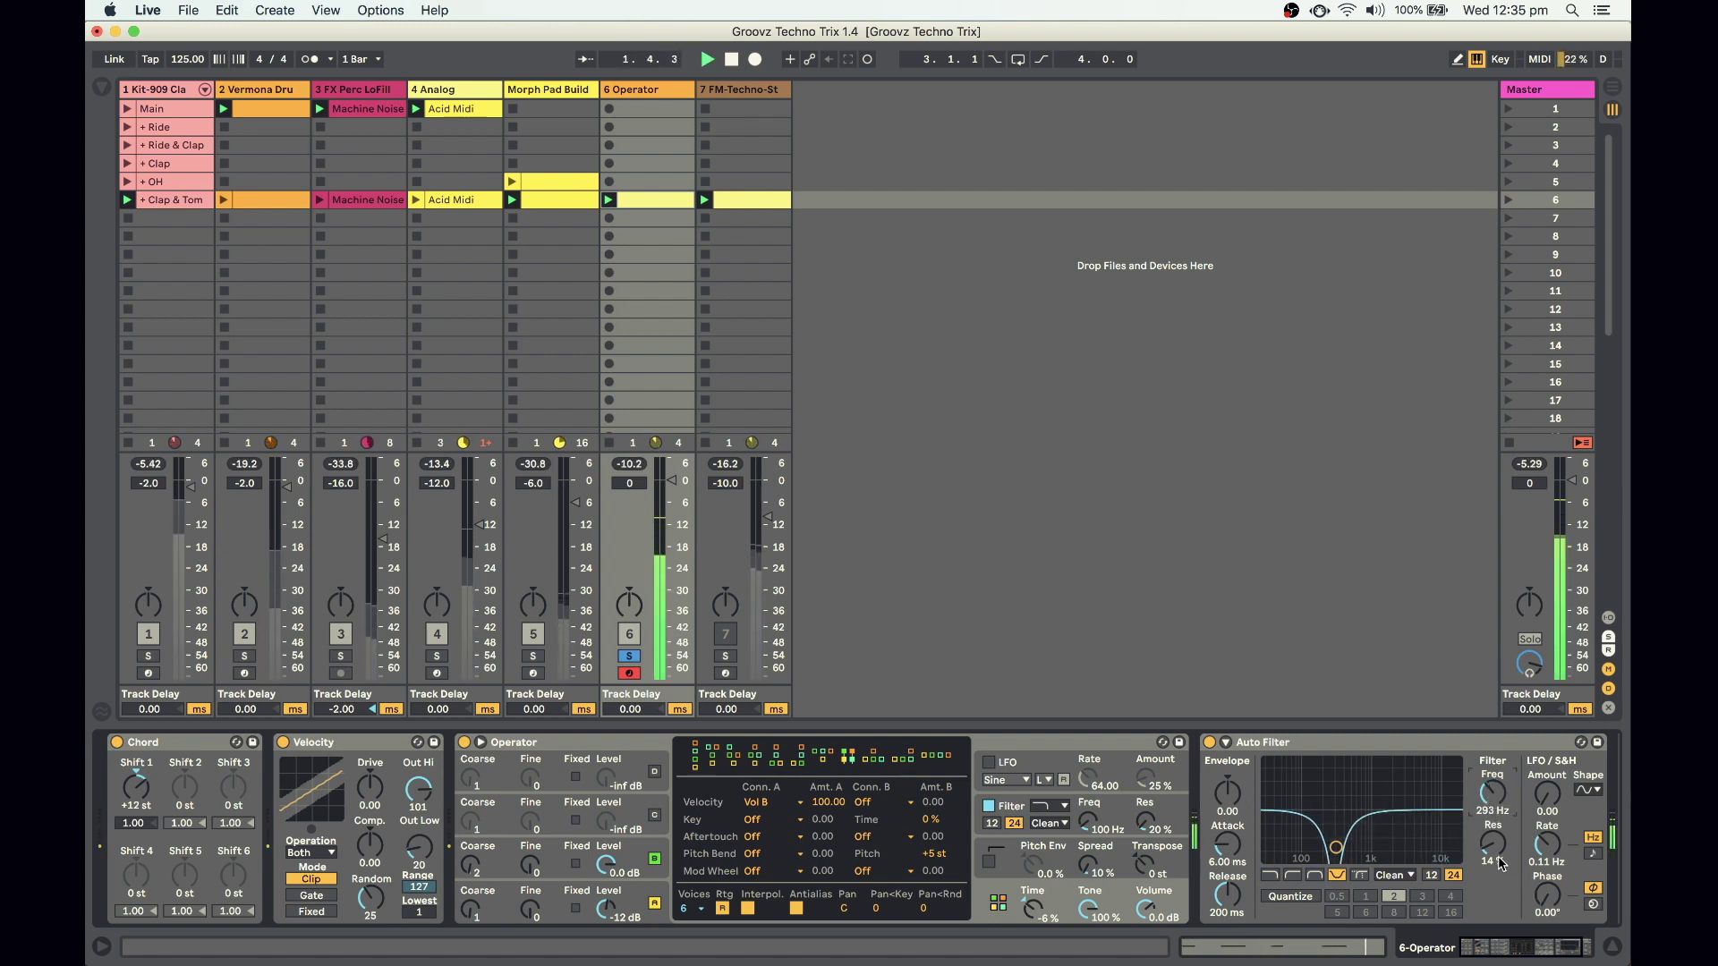
click(1493, 846)
mouse_move(1493, 845)
mouse_down()
mouse_move(1493, 823)
mouse_move(1556, 784)
mouse_move(1492, 790)
mouse_move(1500, 846)
mouse_up()
click(1432, 875)
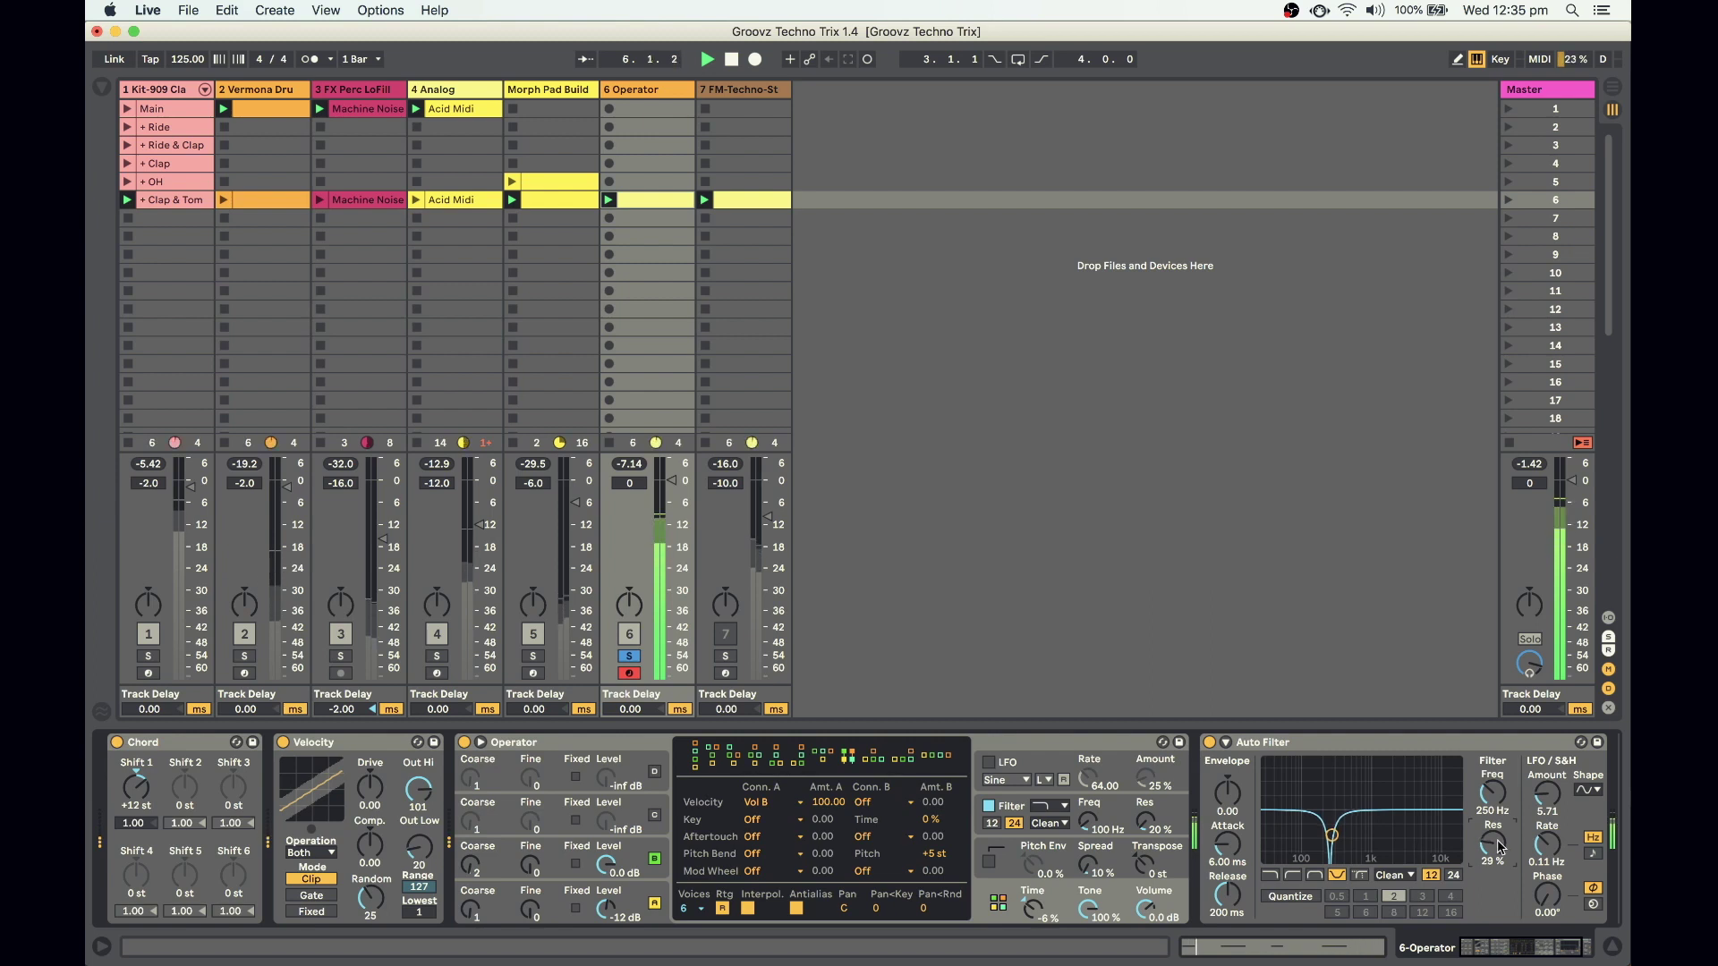
Set the Auto Filter's LFO amount to 7.03 and its notch frequency to 309 Hz
drag(1547, 794, 1547, 785)
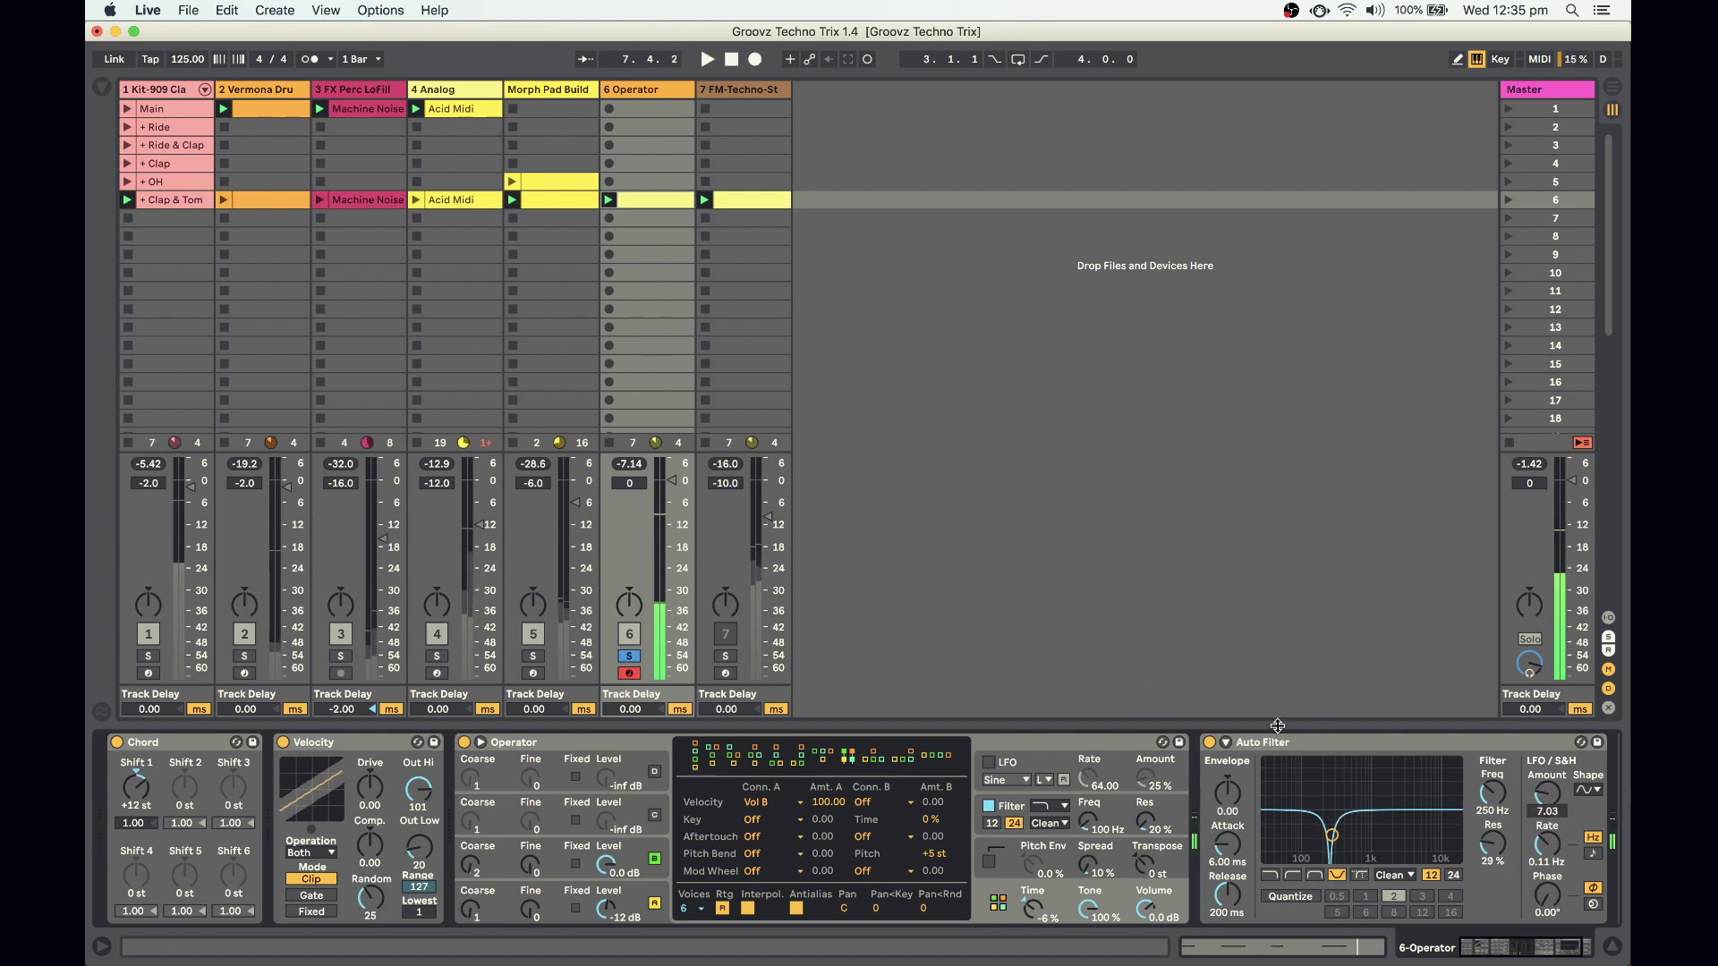
key(space)
mouse_move(1493, 794)
mouse_down()
mouse_move(1493, 777)
mouse_move(1493, 801)
mouse_up()
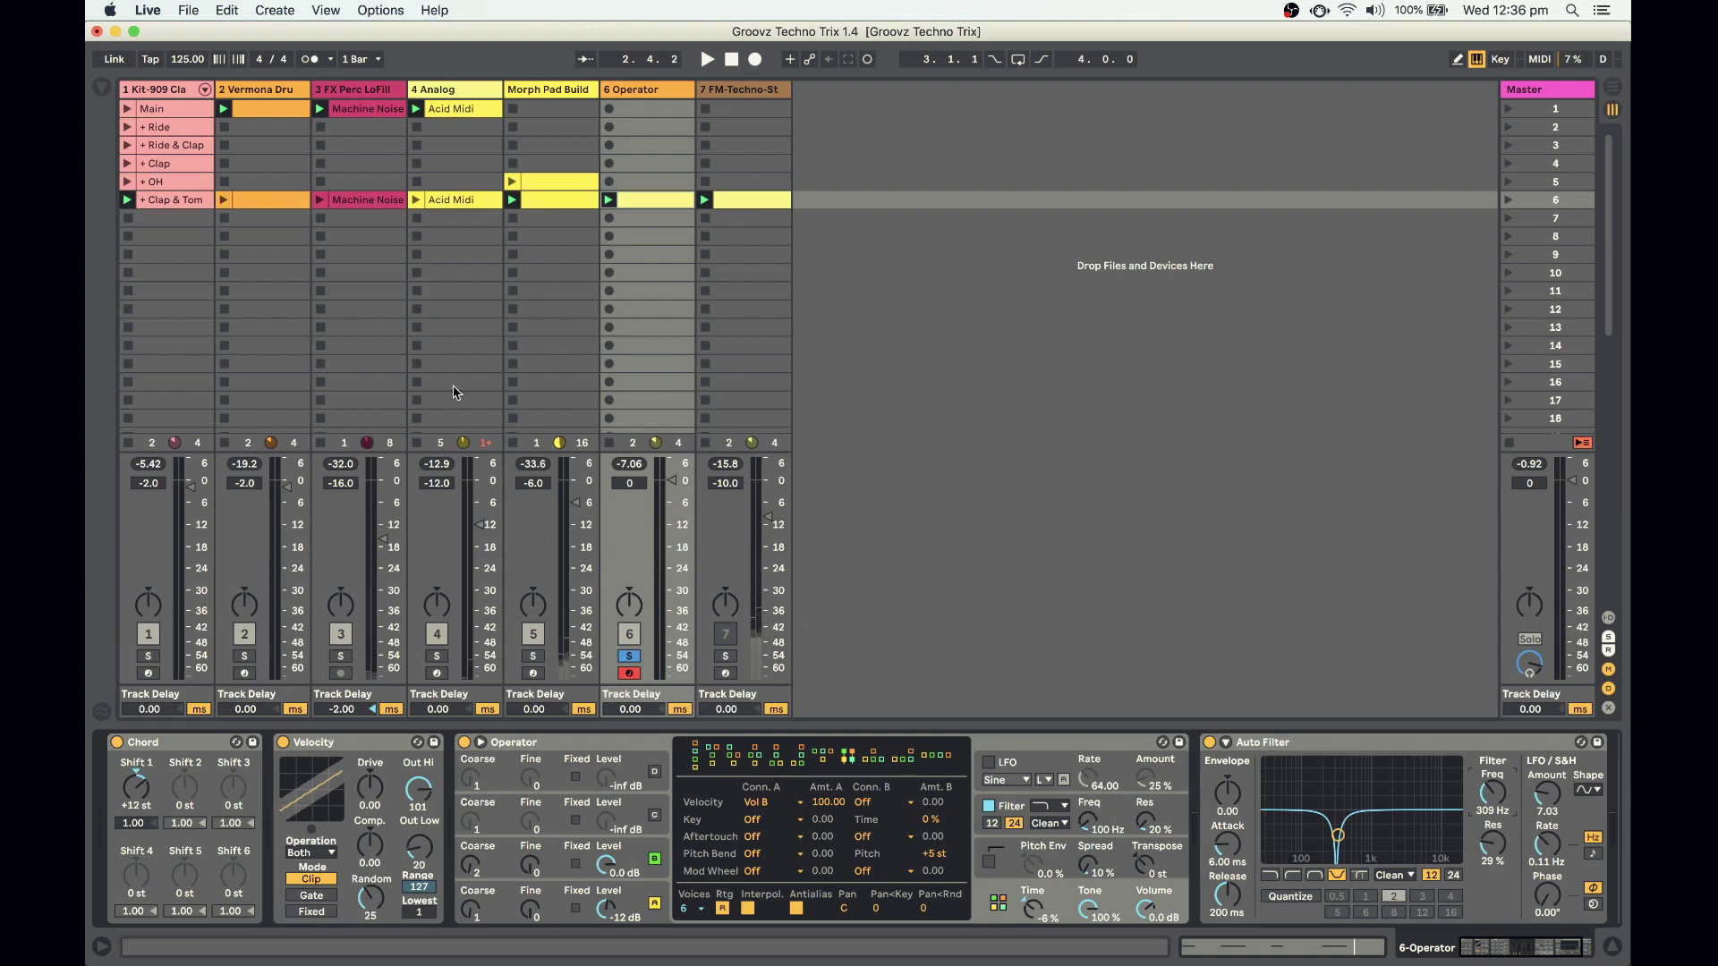
Add EQ Eight after the Auto Filter, start playback, and hide the browser
click(99, 86)
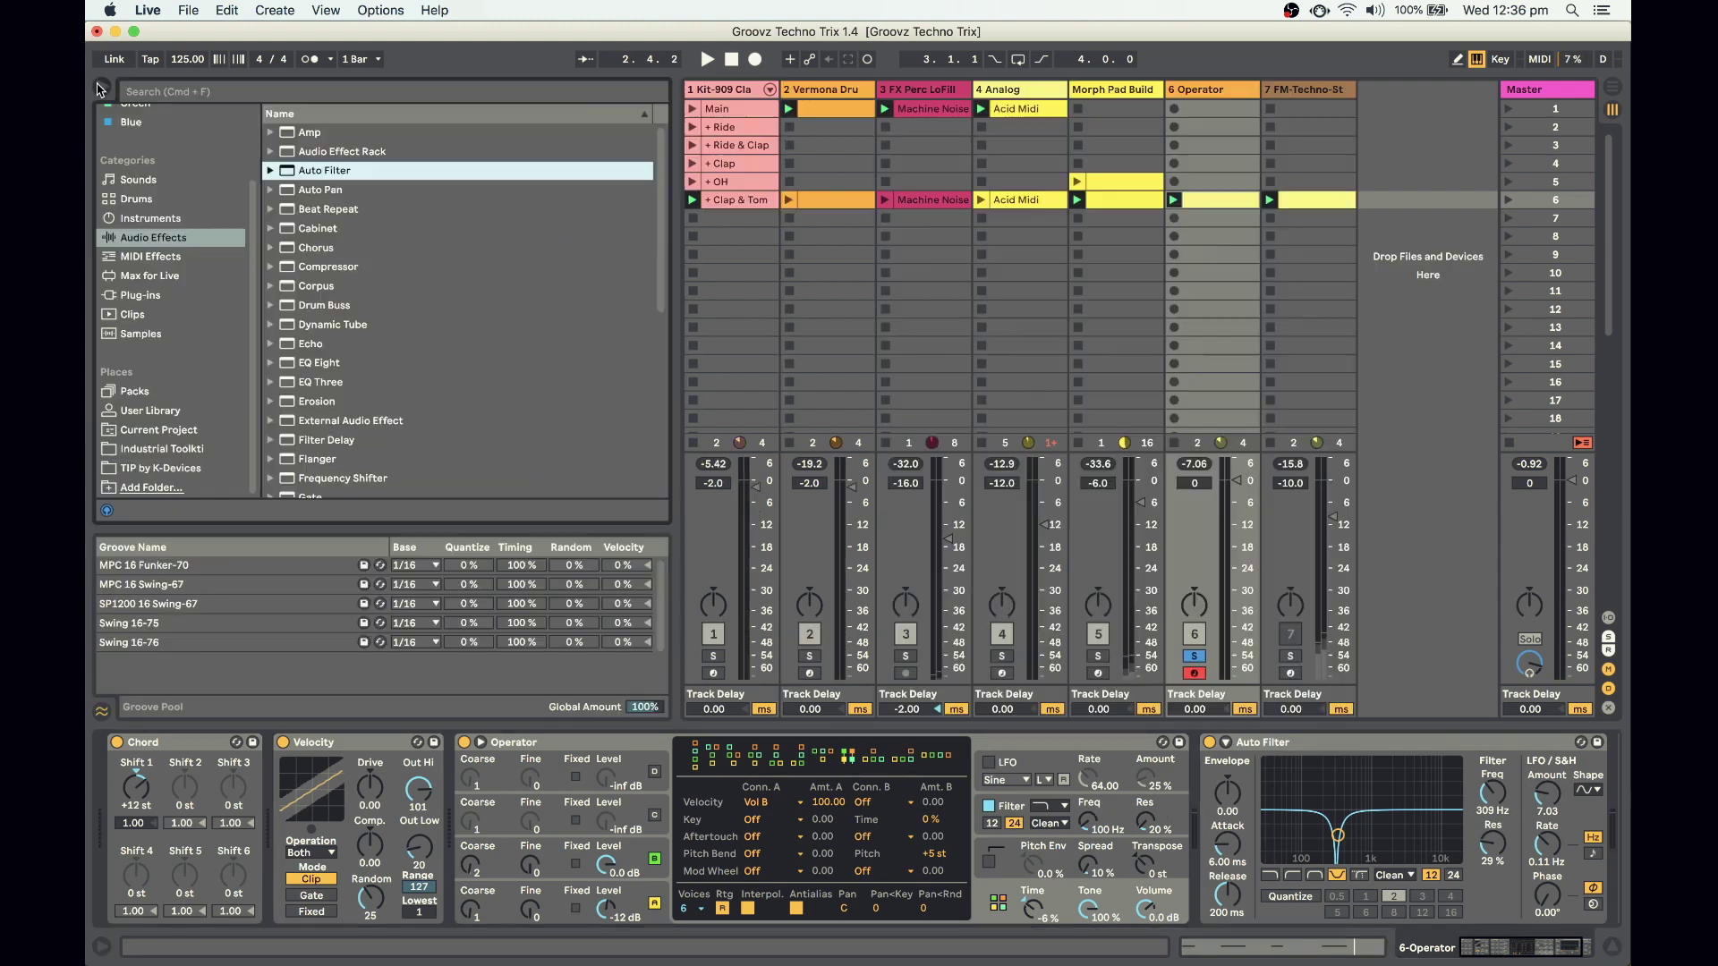
click(321, 361)
double_click(322, 360)
key(space)
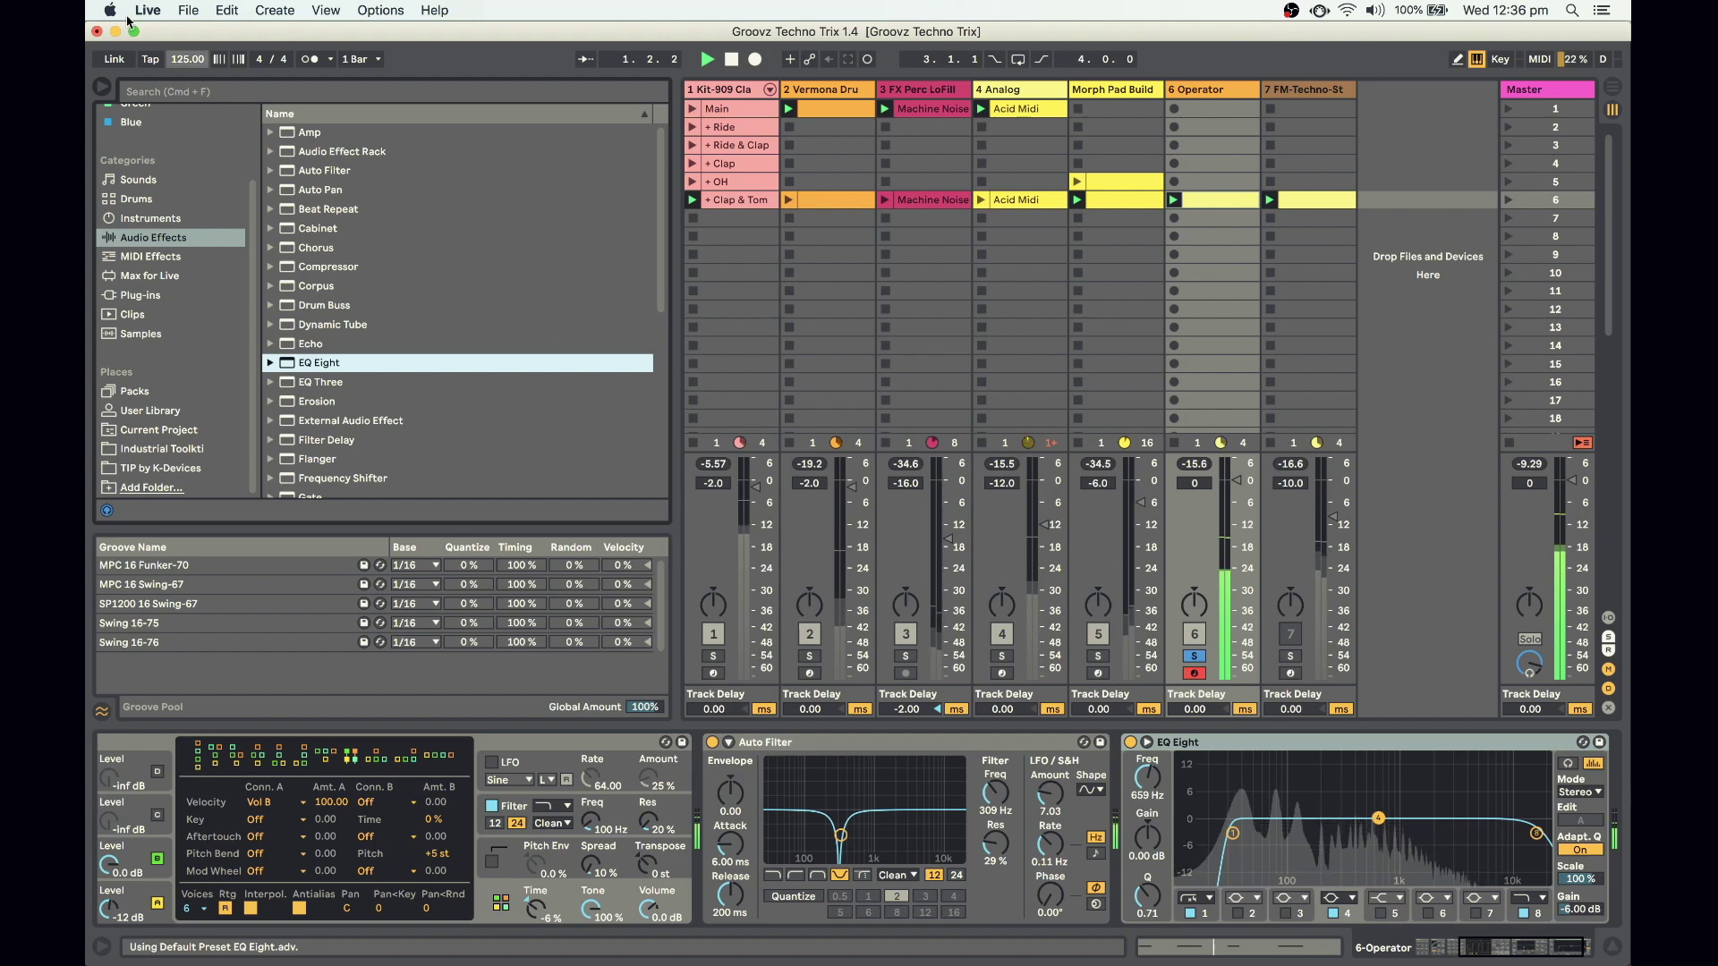
click(103, 87)
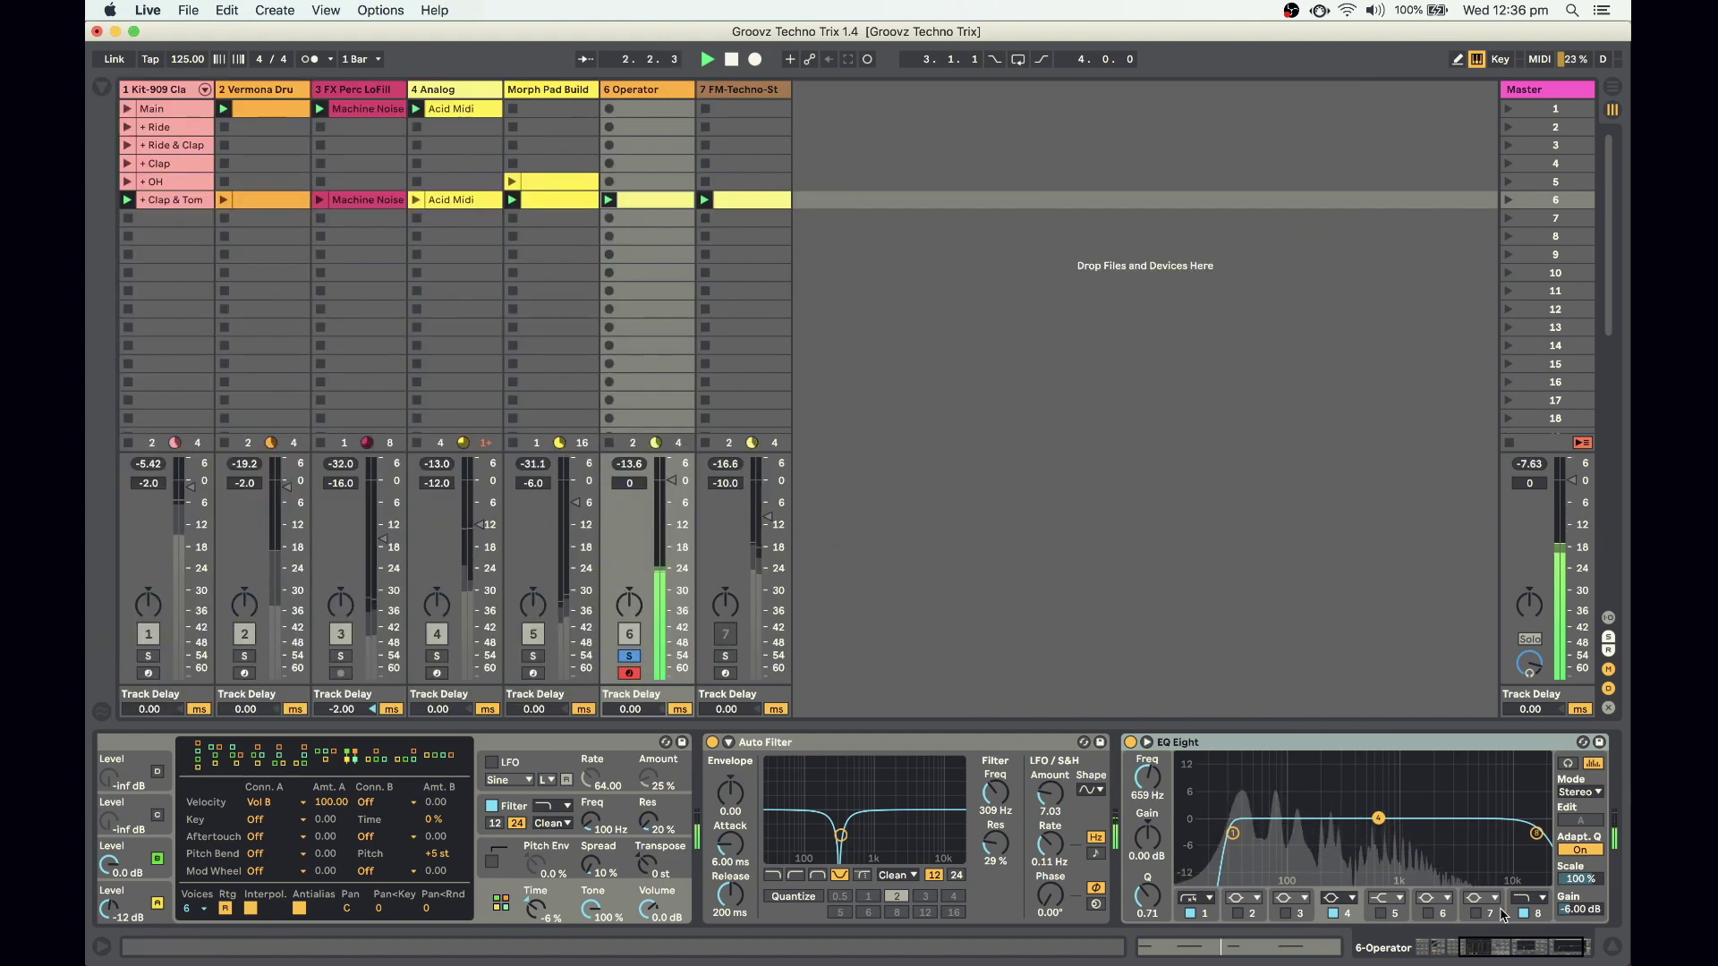
Set EQ Eight's band 1 low cut to 50.5 Hz and band 4 to 245 Hz with -5.95 dB gain and a Q of 2.20
click(1232, 835)
drag(1284, 784, 1258, 793)
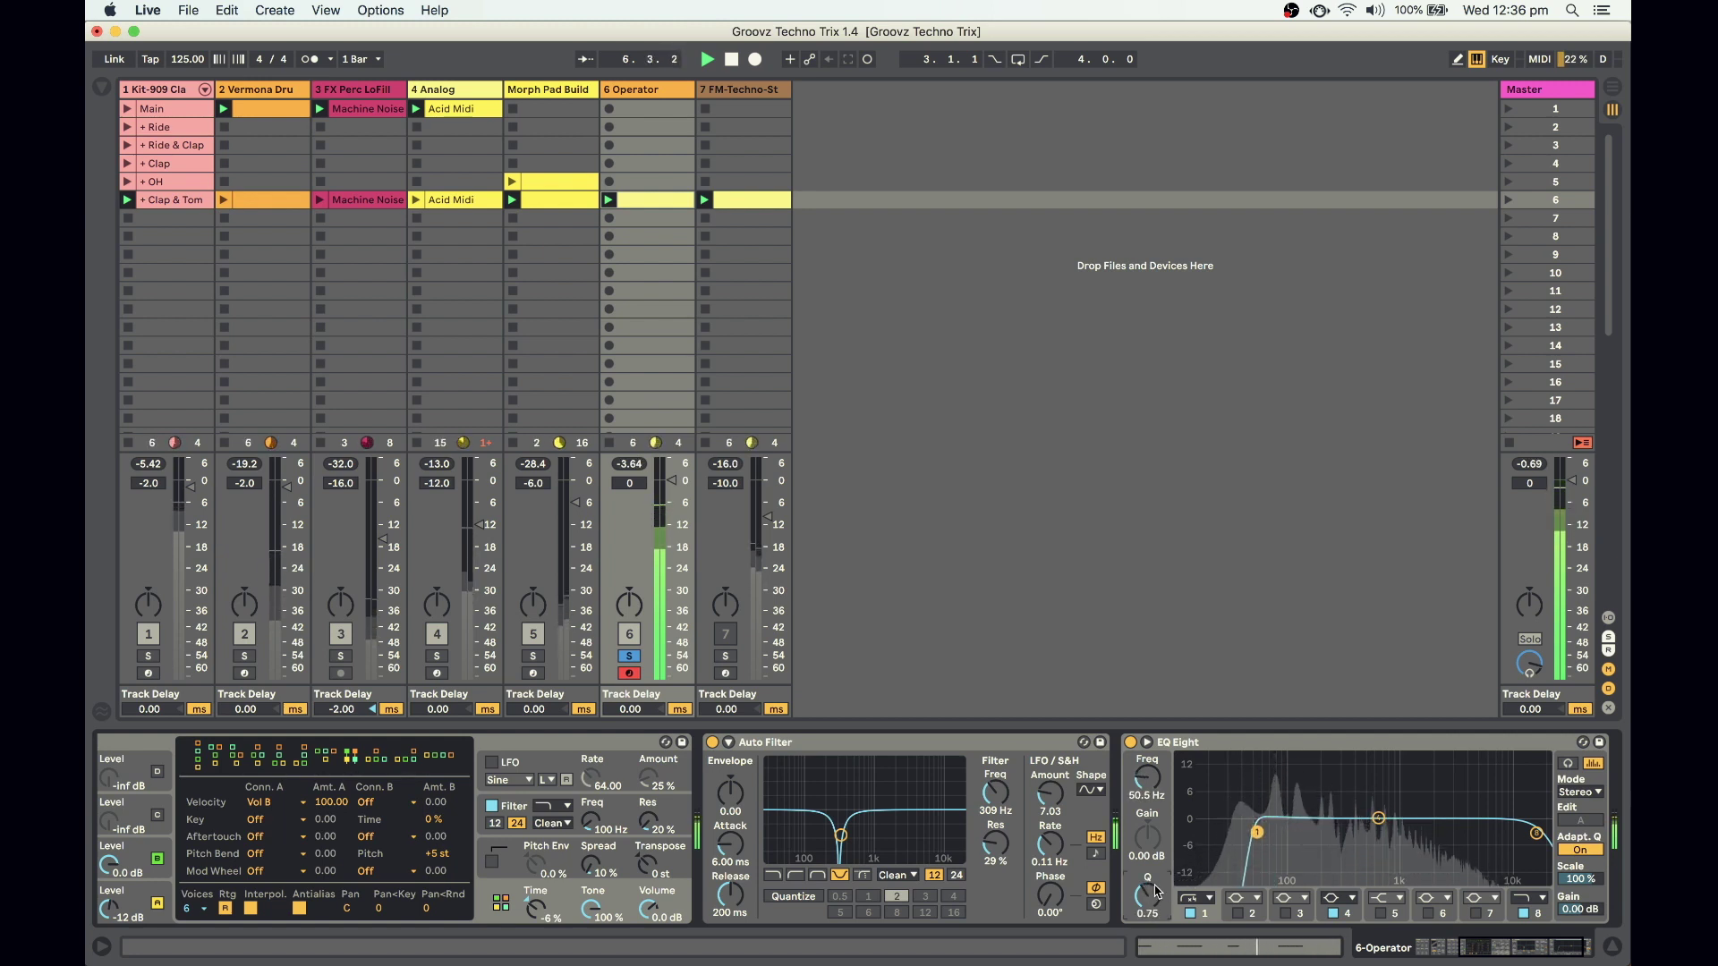
drag(1378, 818, 1332, 836)
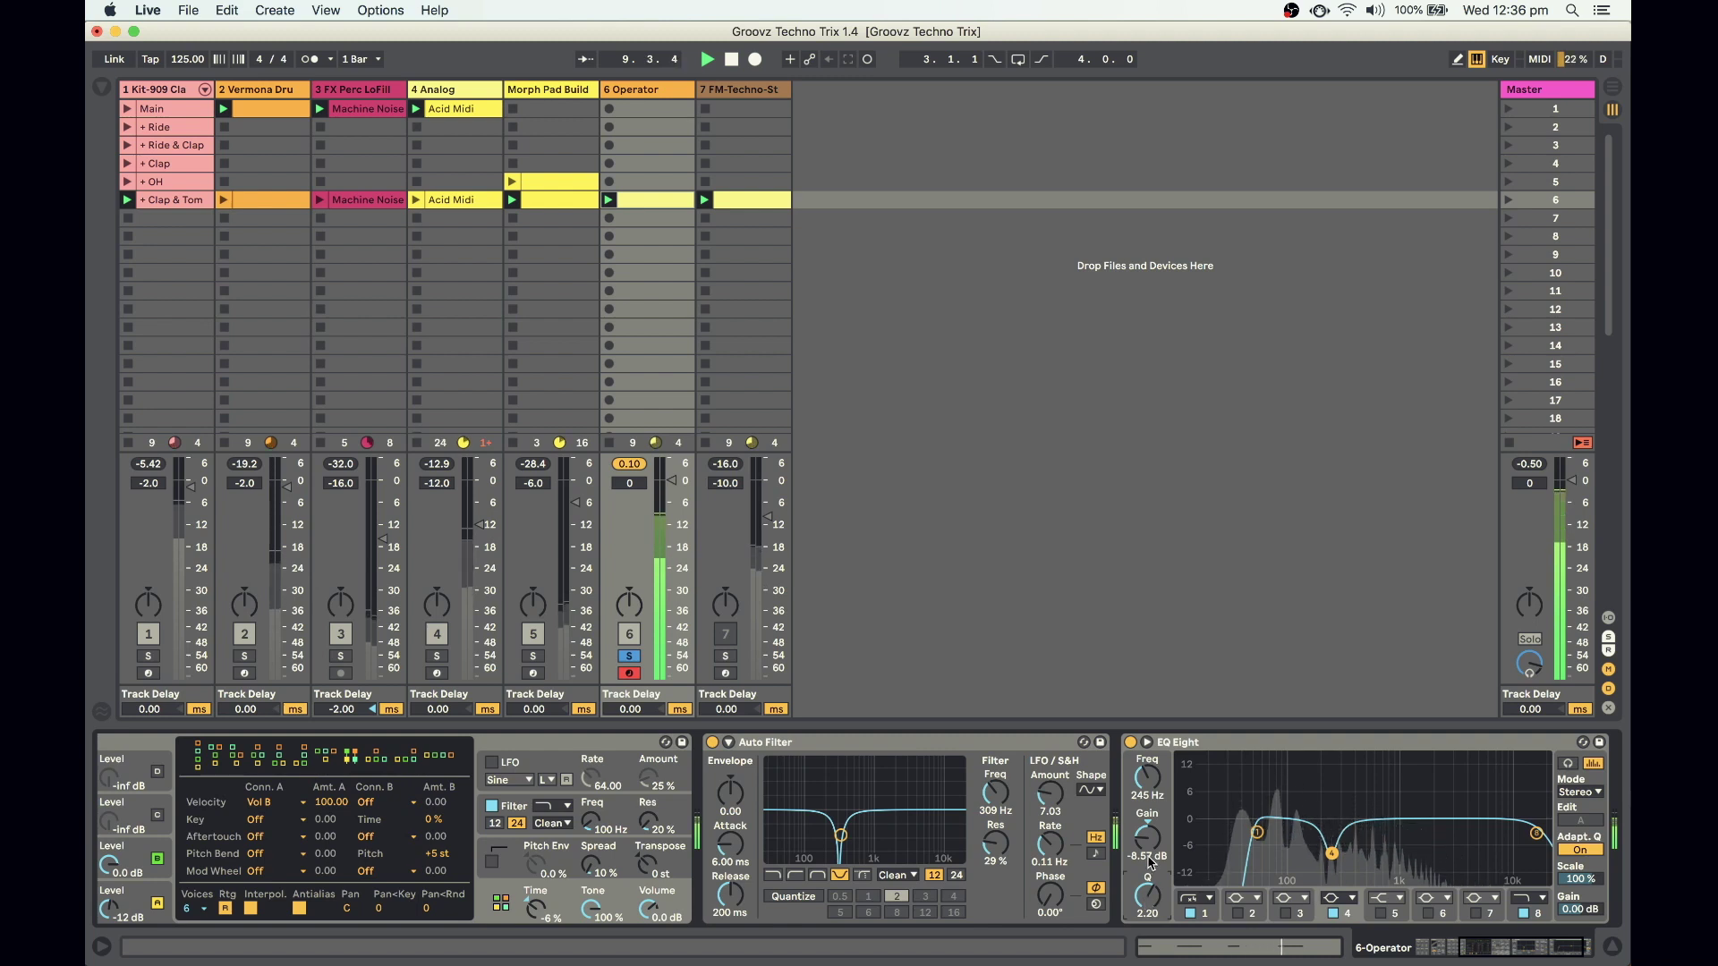
drag(1332, 843, 1332, 841)
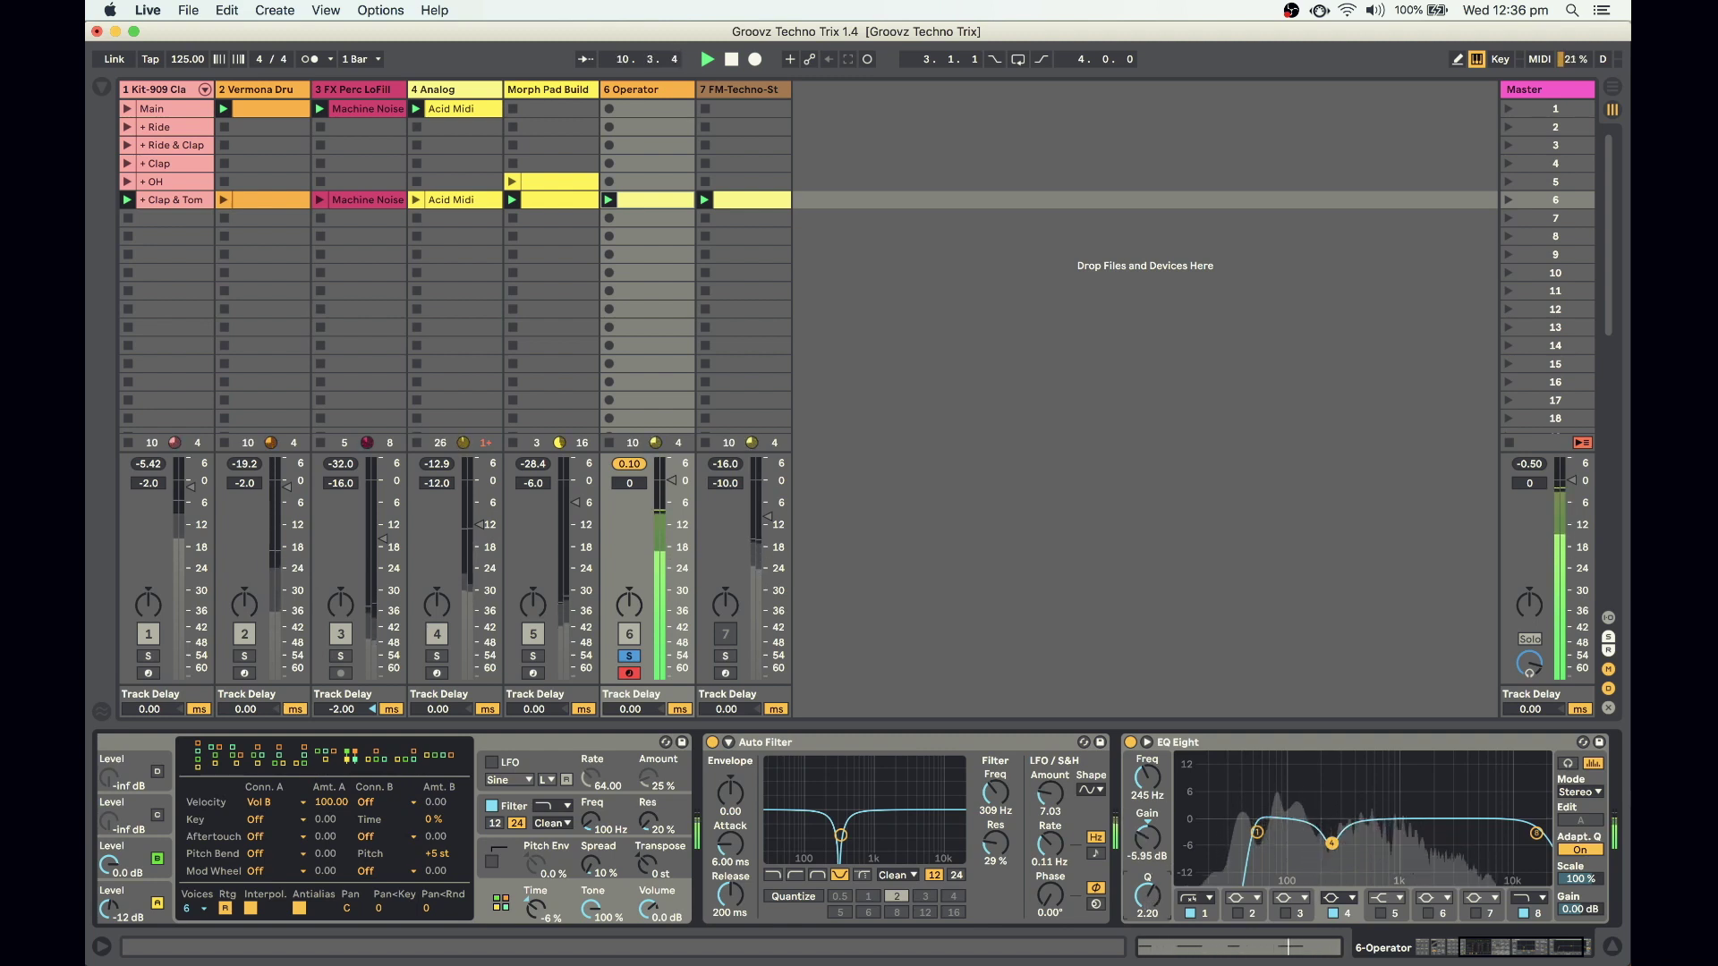
Enable EQ Eight's band 6 and set it to 1000 Hz with -5.95 dB gain
click(1429, 914)
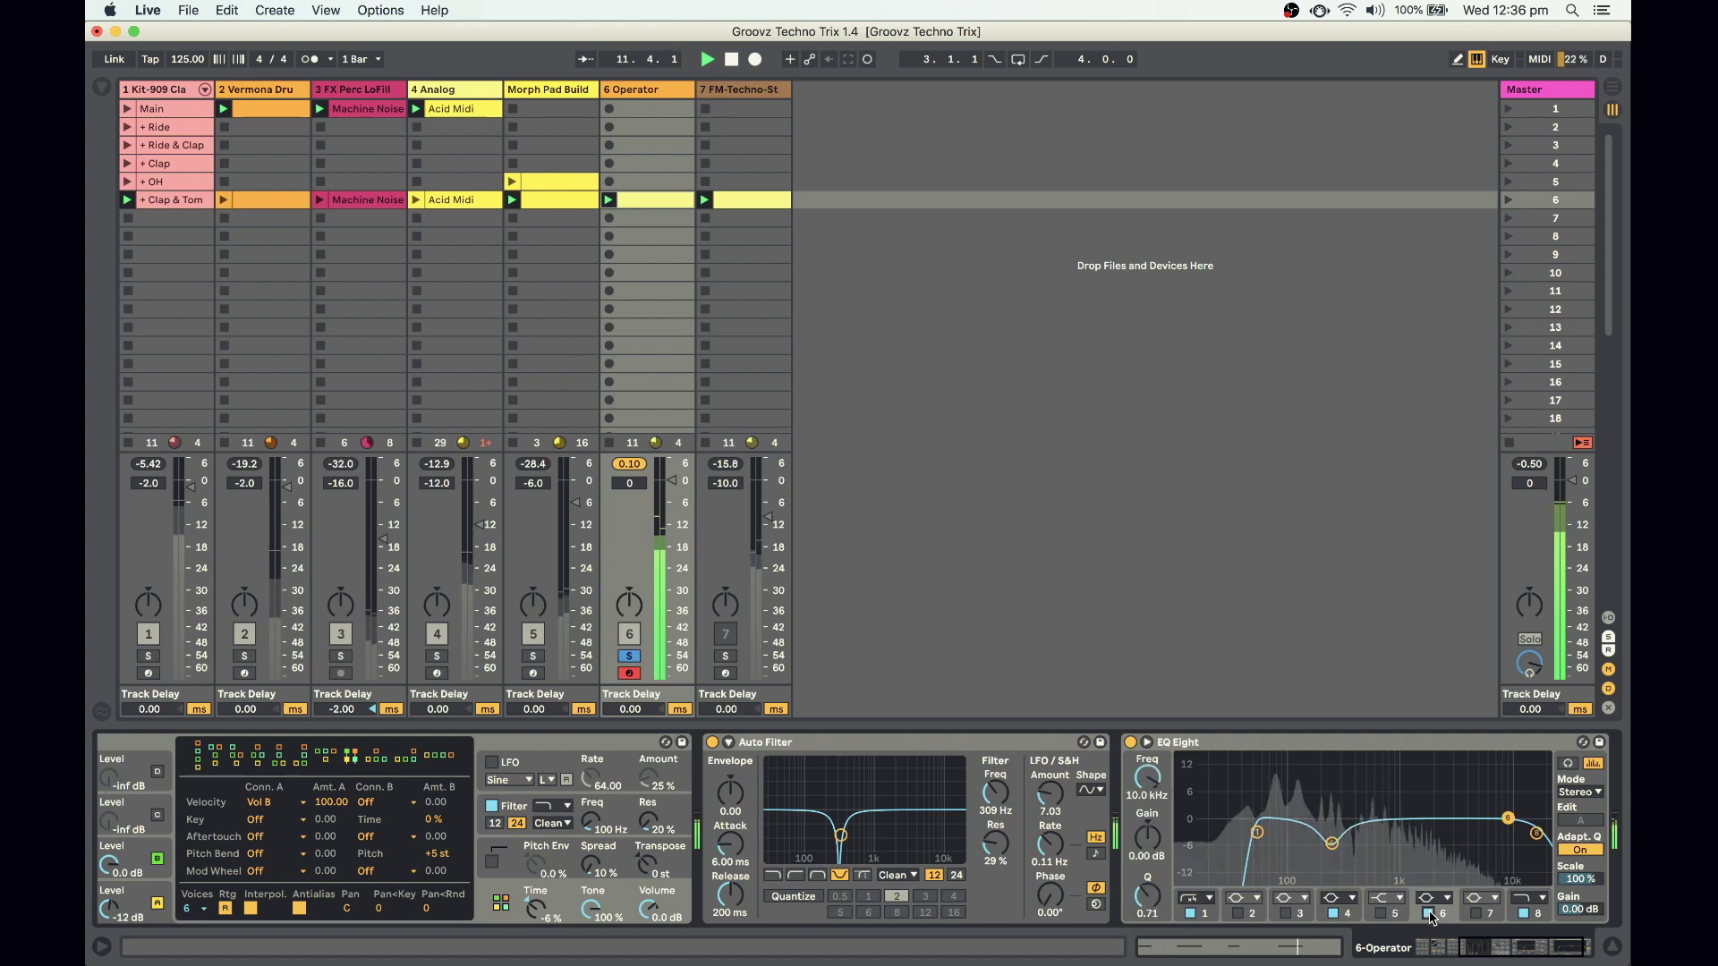
drag(1508, 816, 1400, 762)
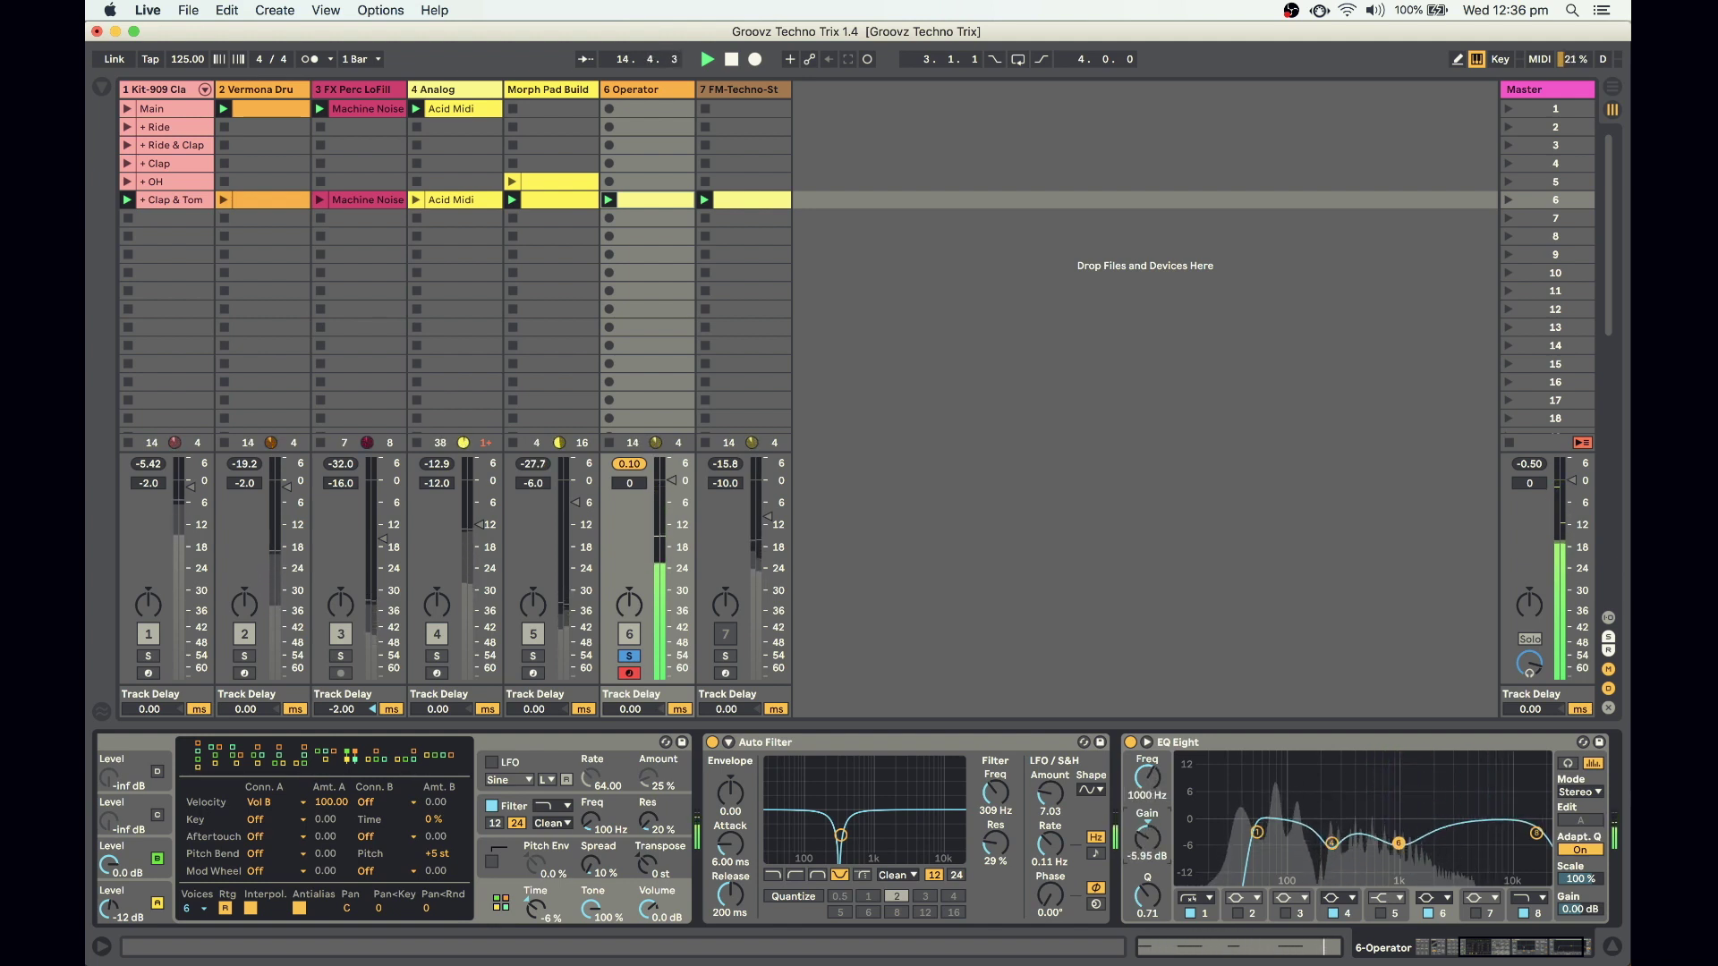
Set EQ Eight's band 6 gain to -4.76 dB and band 1's Q to 0.50, and compare the stab with the EQ bypassed
drag(1398, 843, 1398, 844)
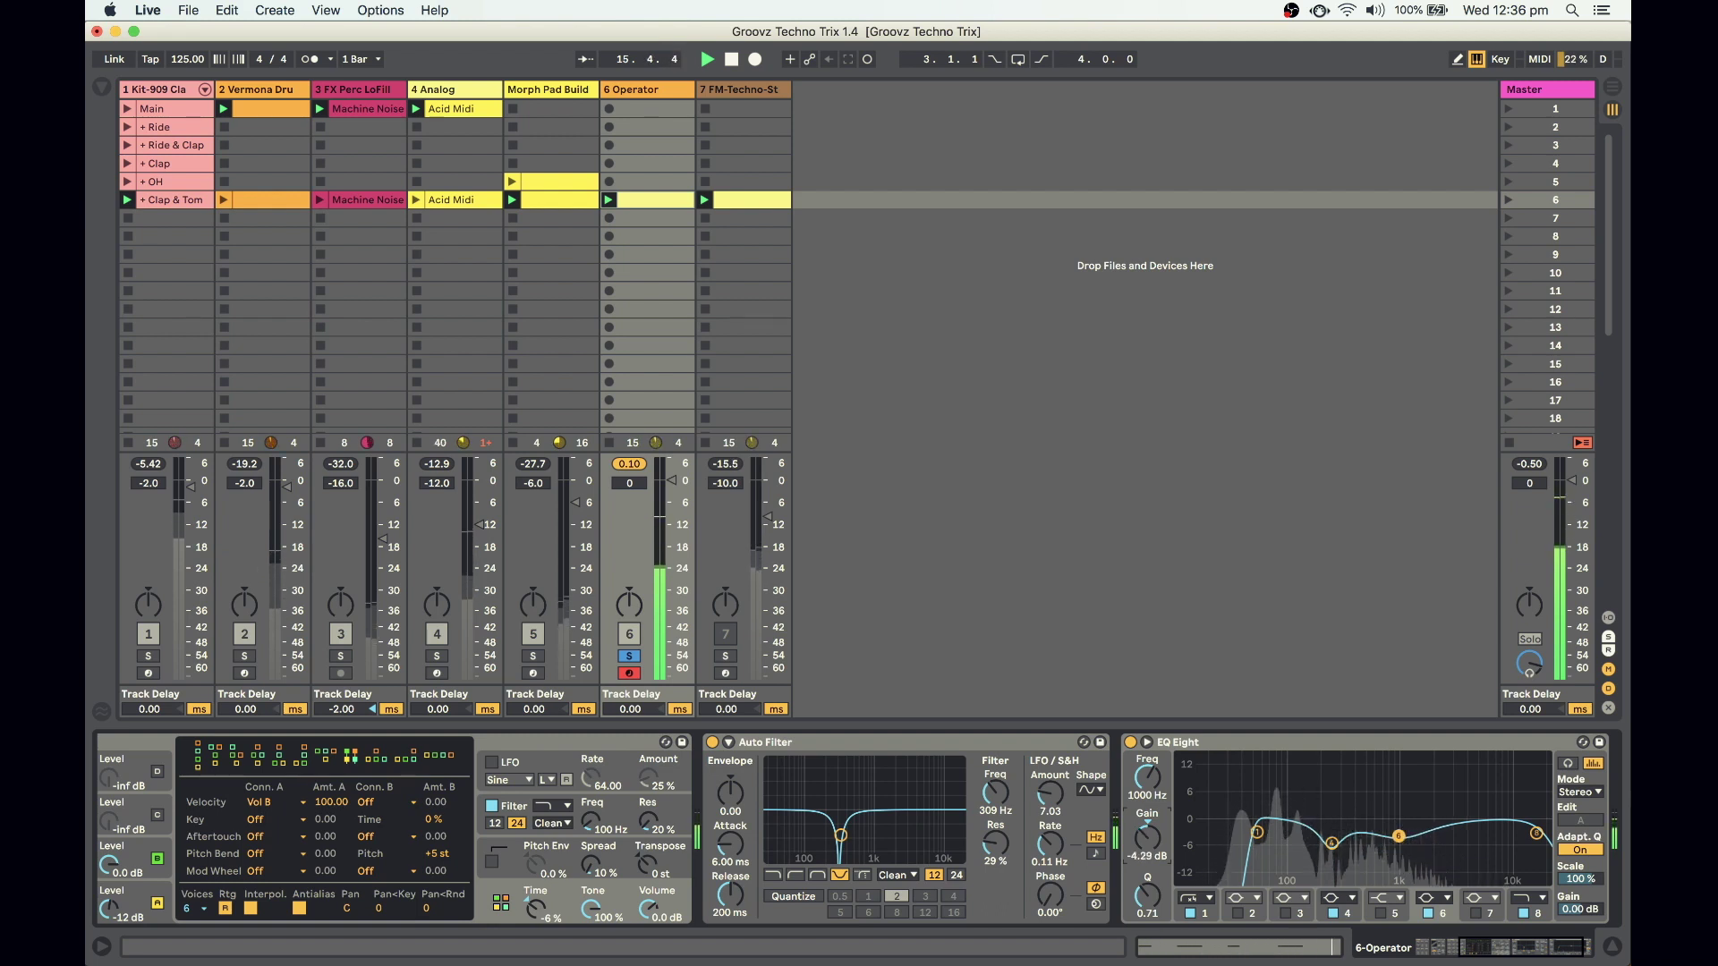
click(1258, 832)
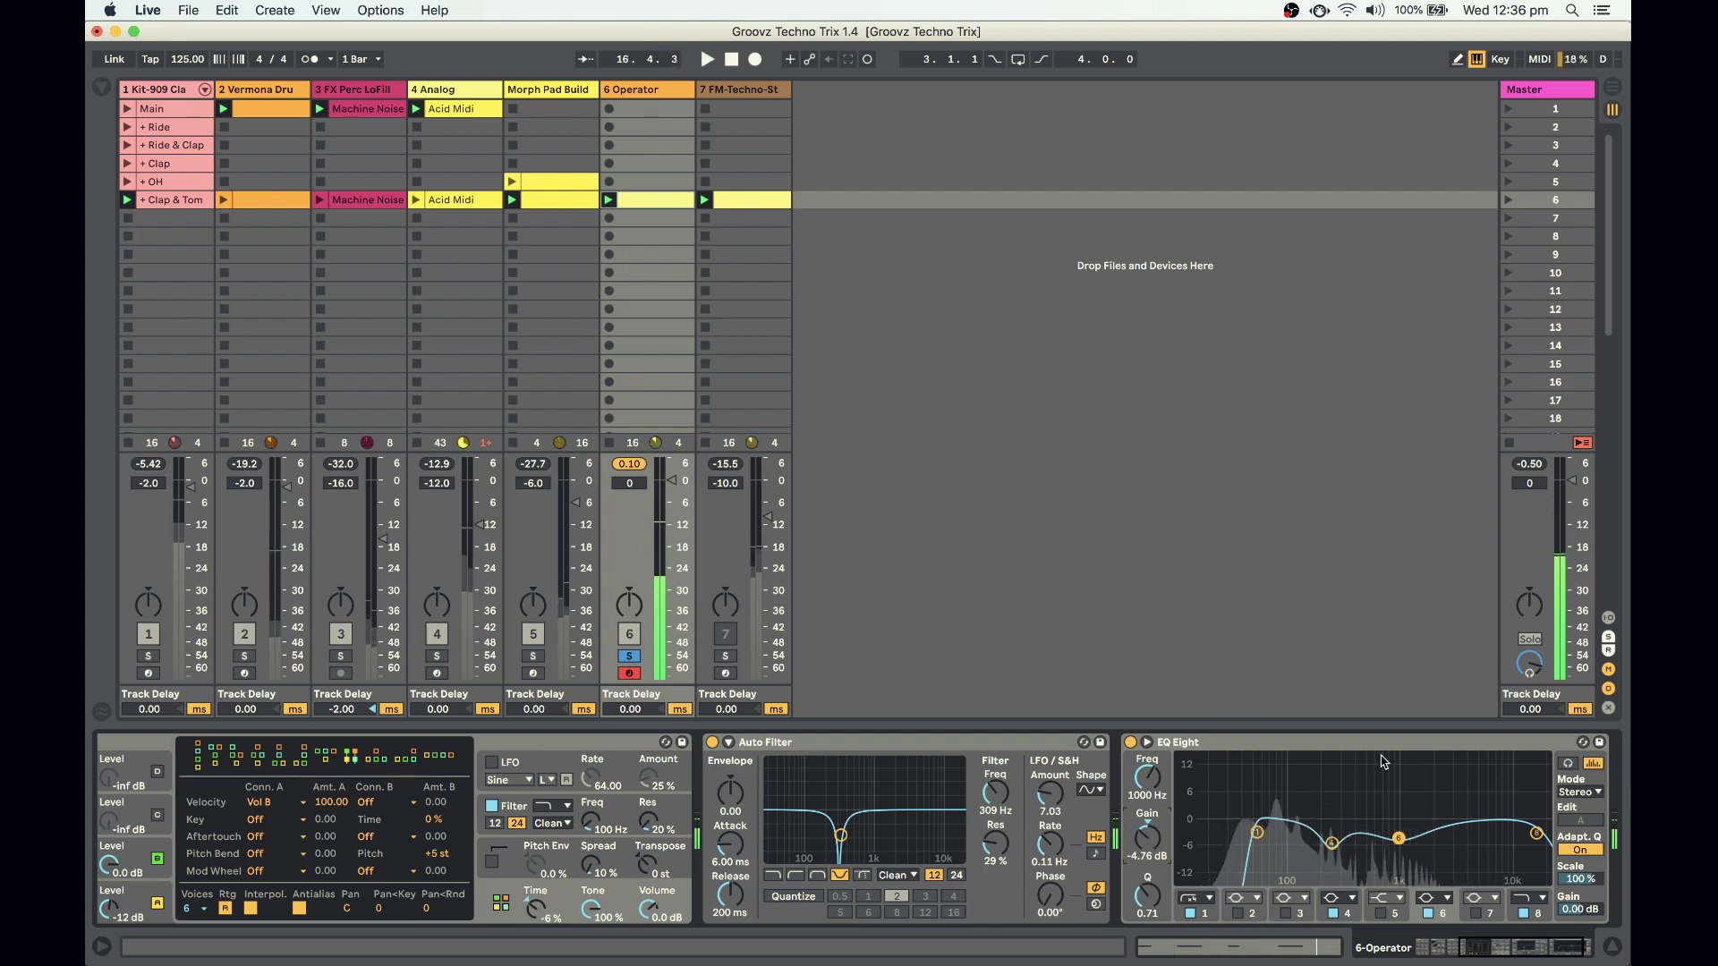
key(space)
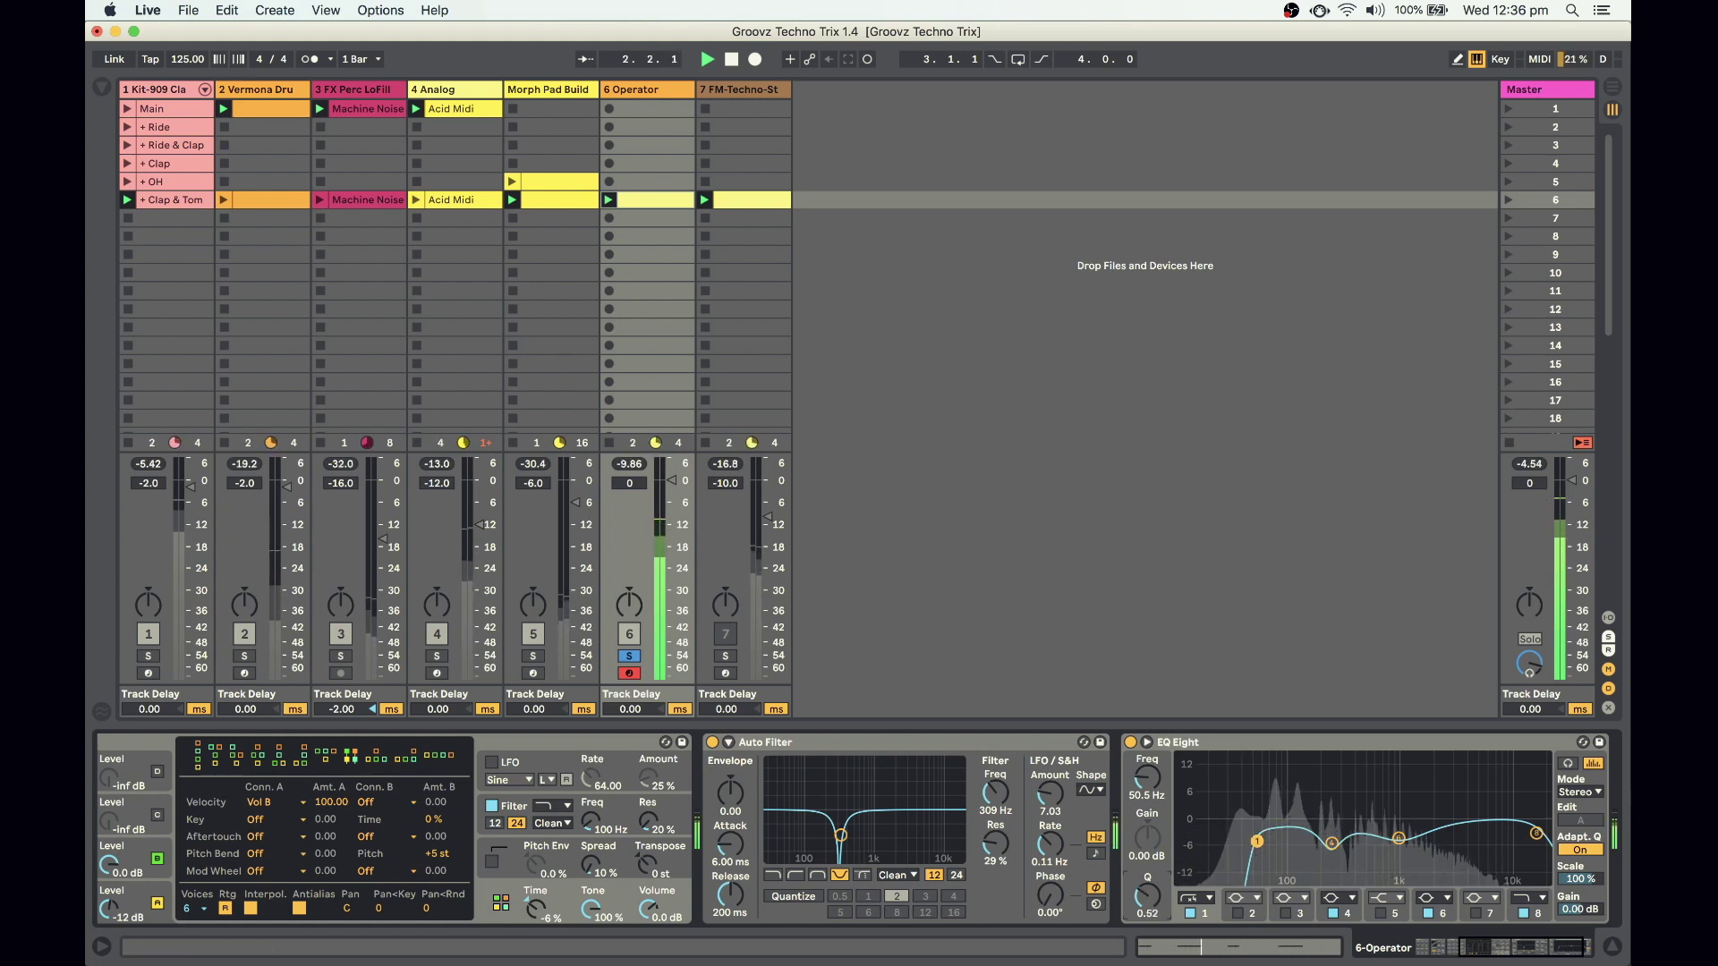
click(1130, 743)
click(1130, 744)
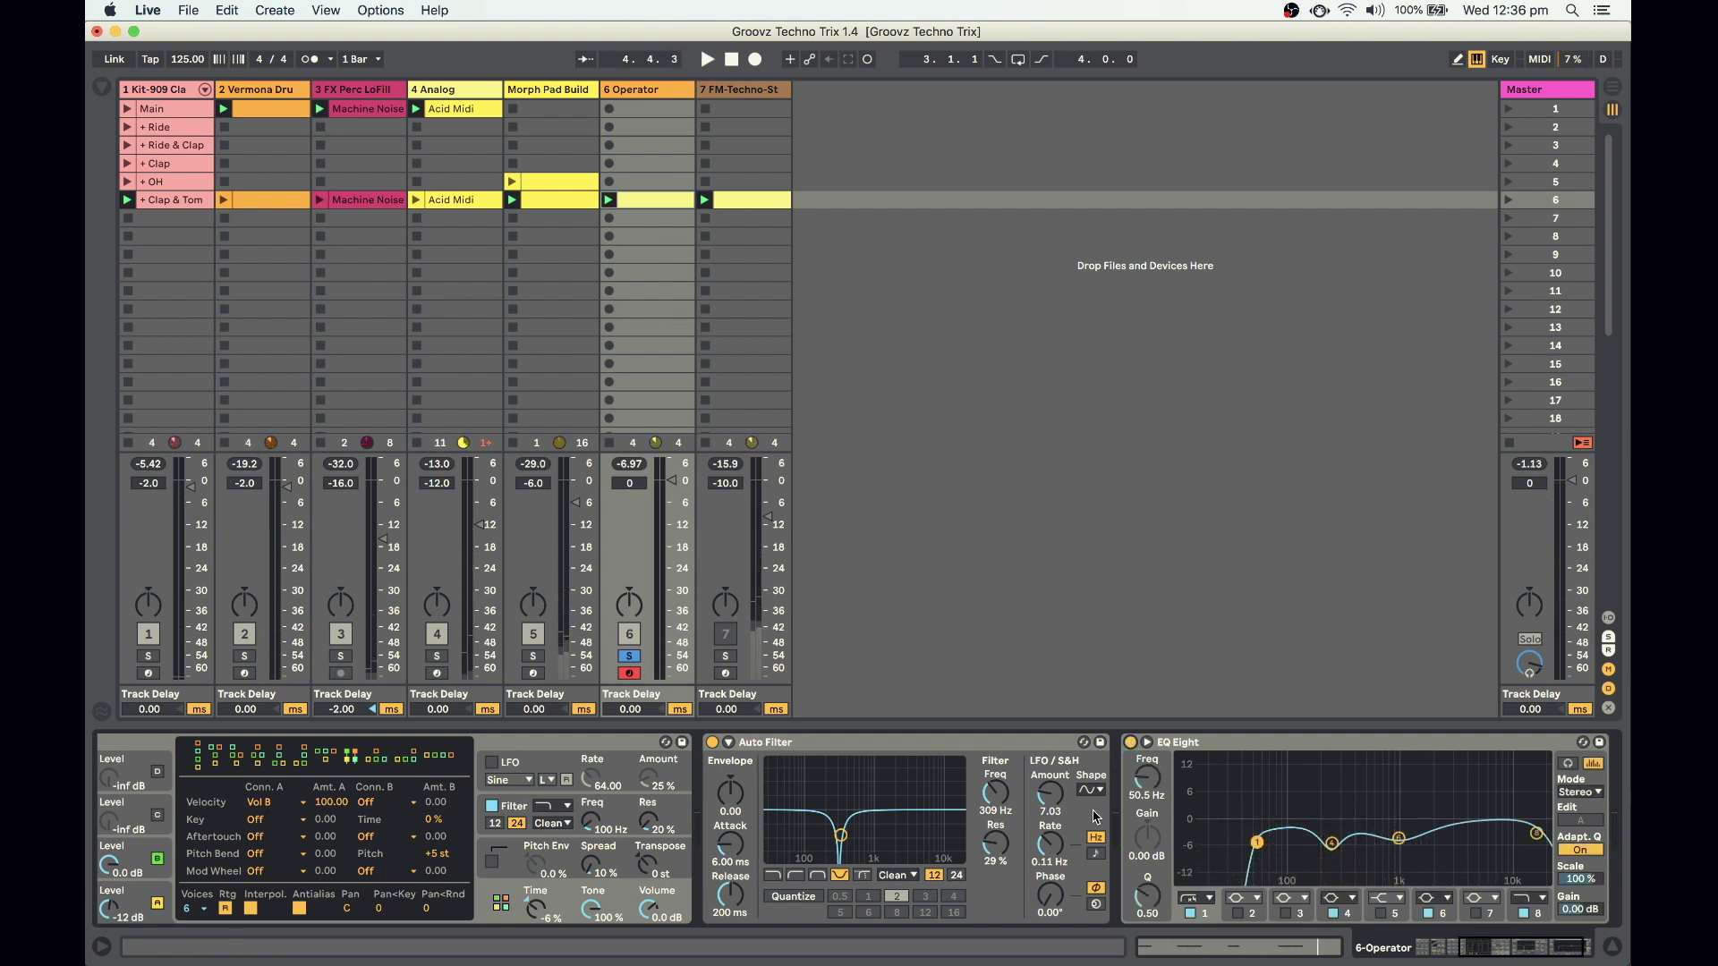
Add a Reverb after EQ Eight with a 250 ms predelay, hide the browser, and audition the stab
click(102, 88)
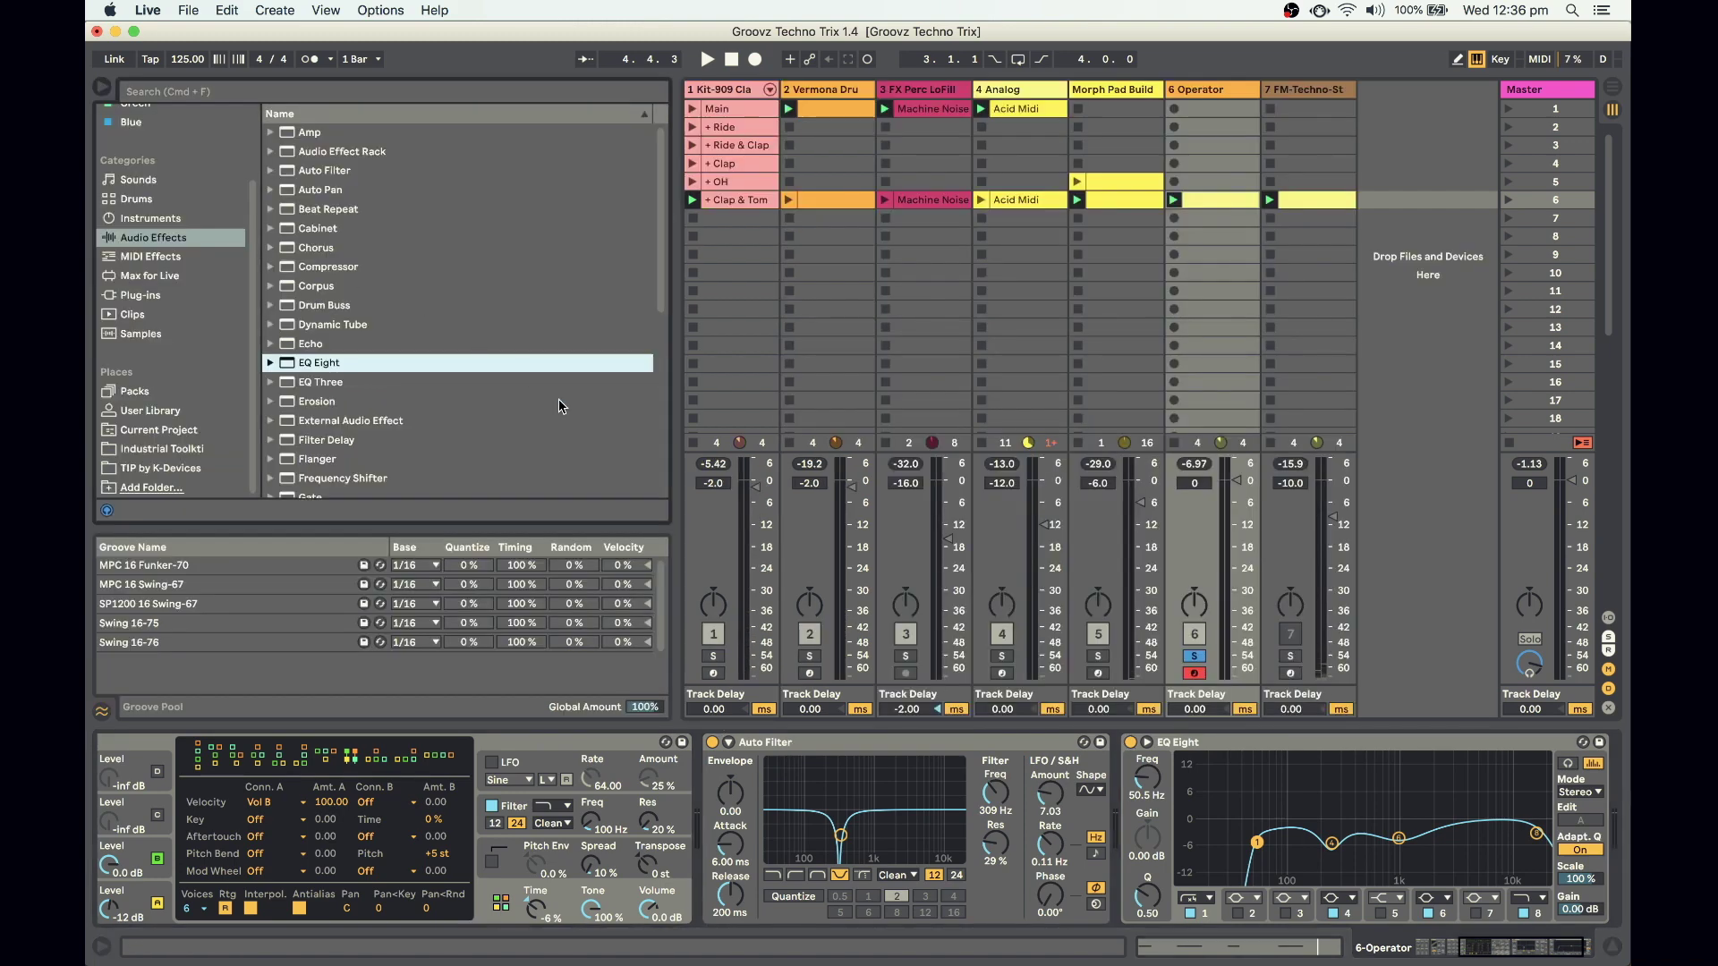
scroll(560, 406, down, 10)
double_click(335, 351)
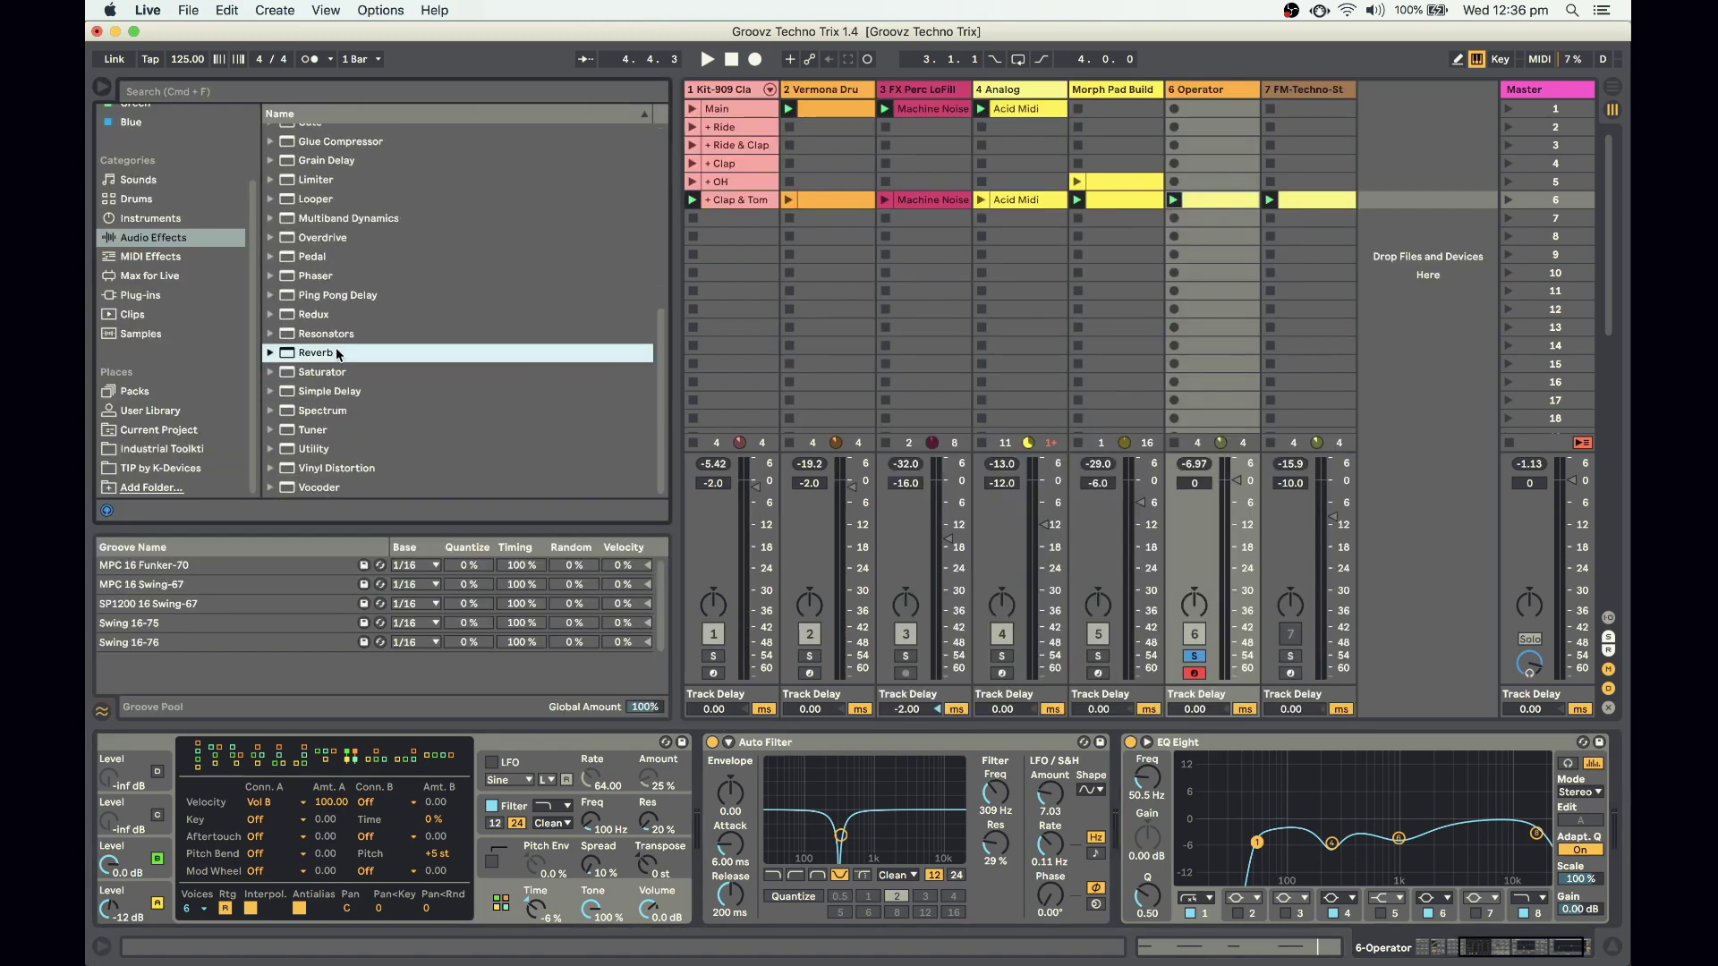
click(102, 87)
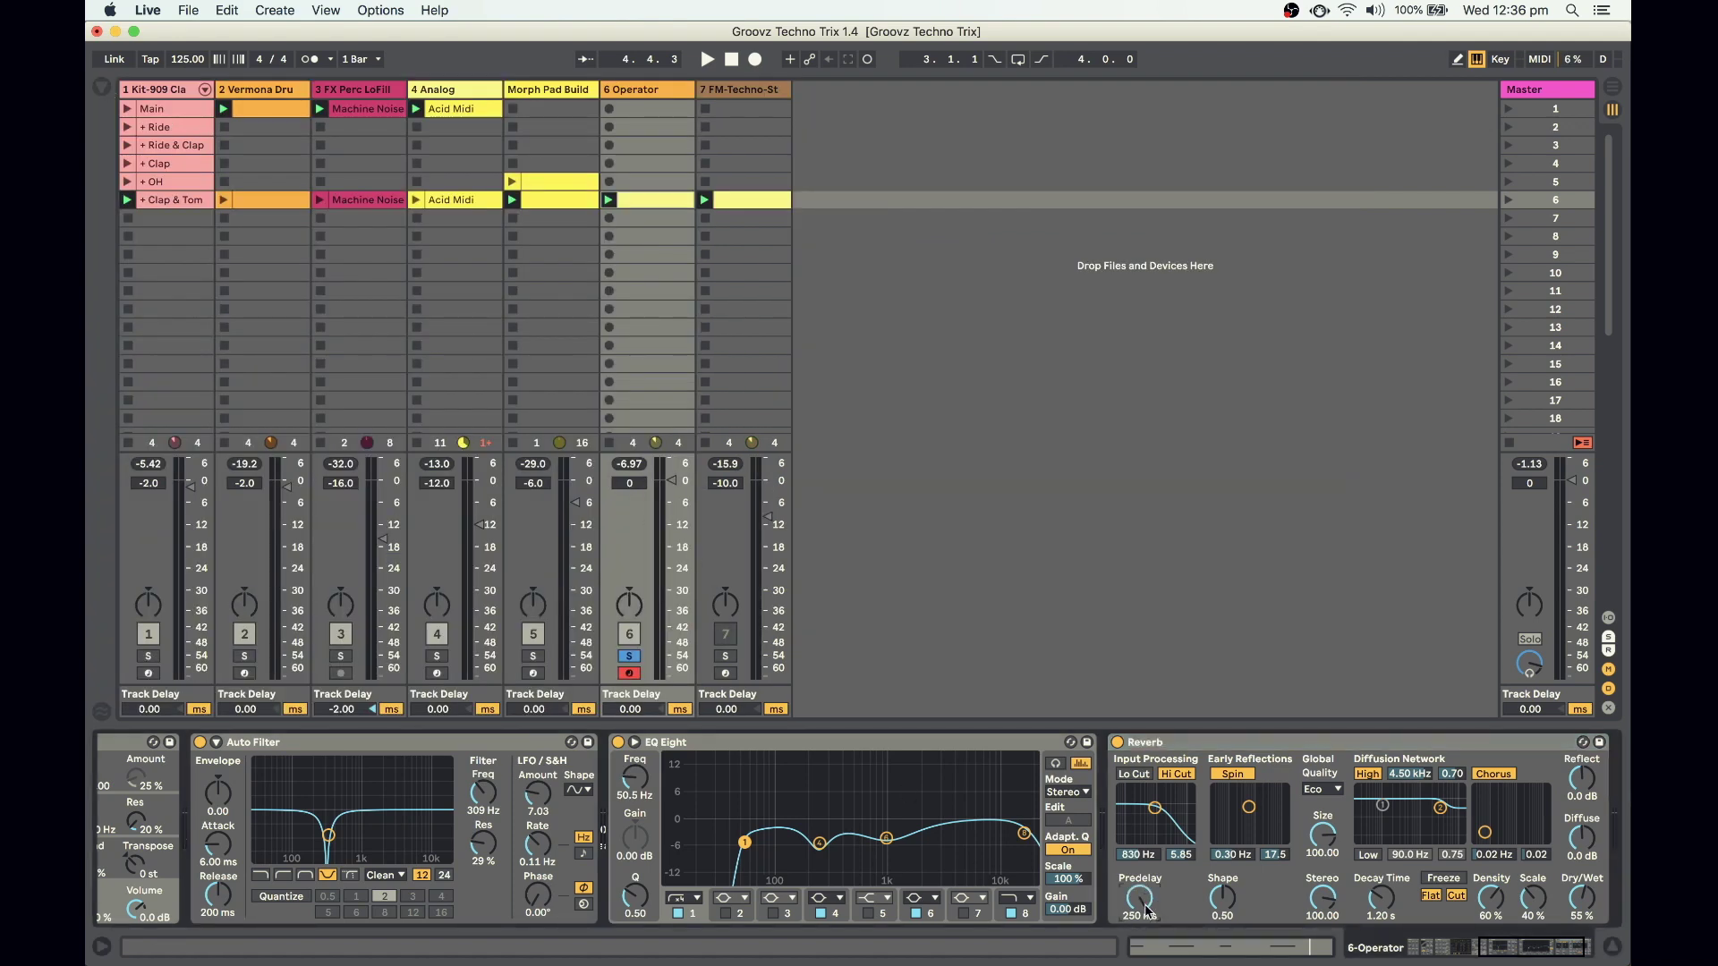
key(space)
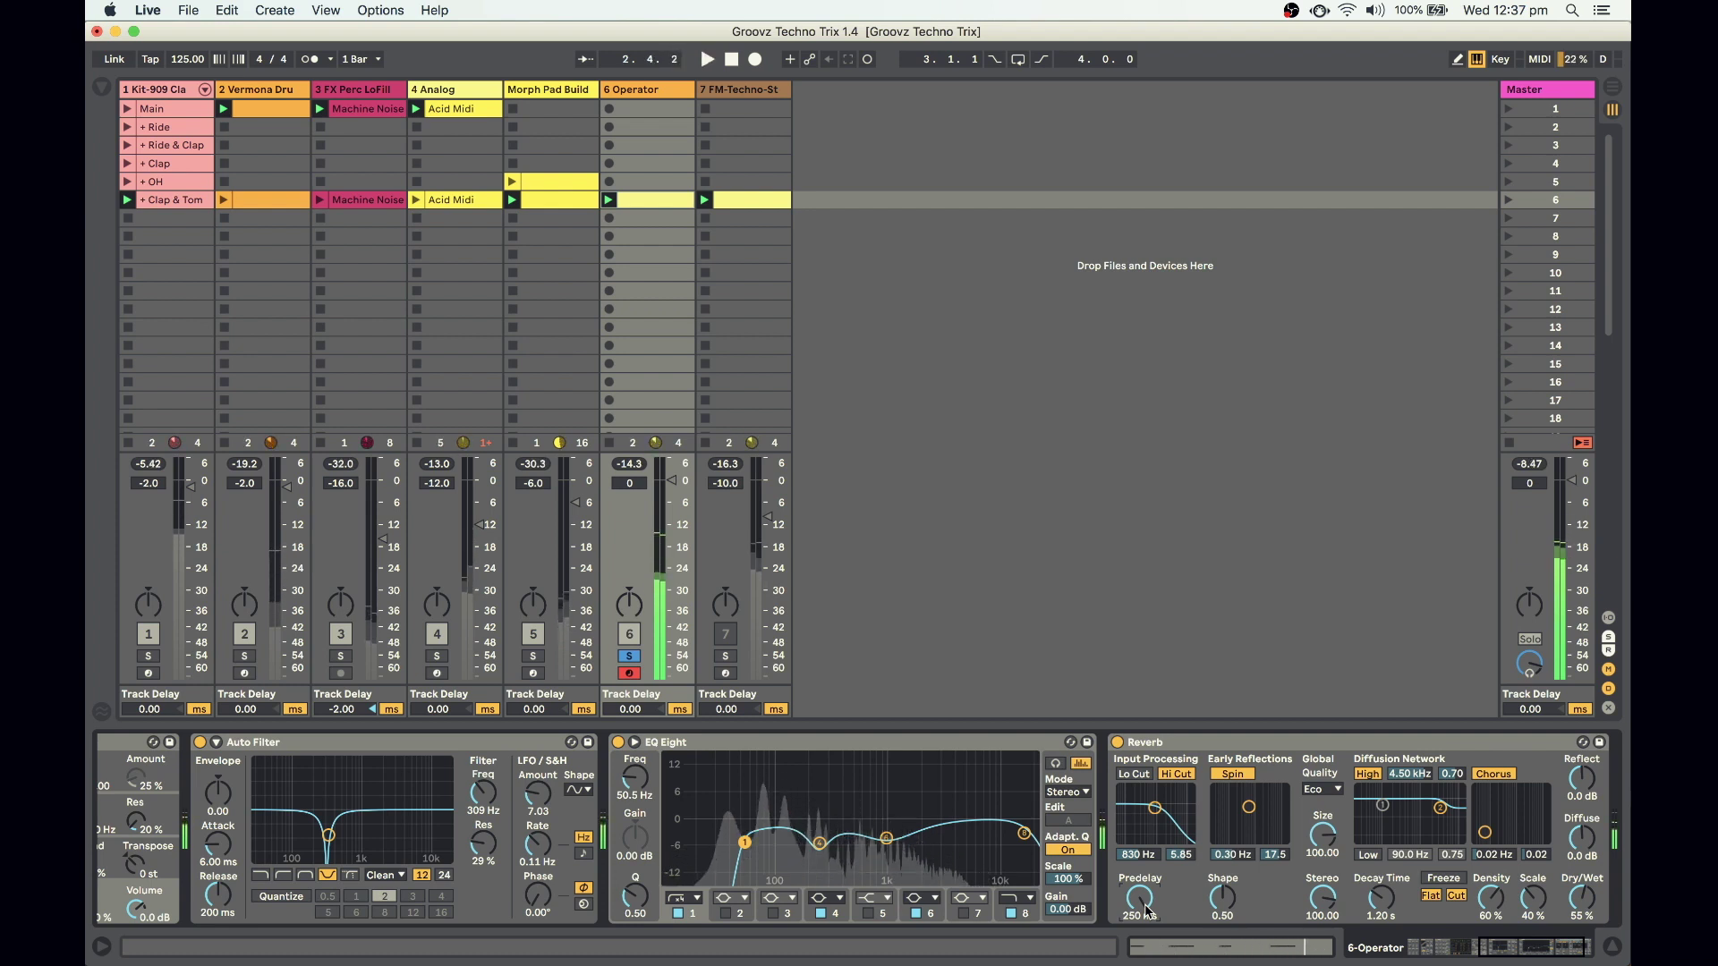
key(space)
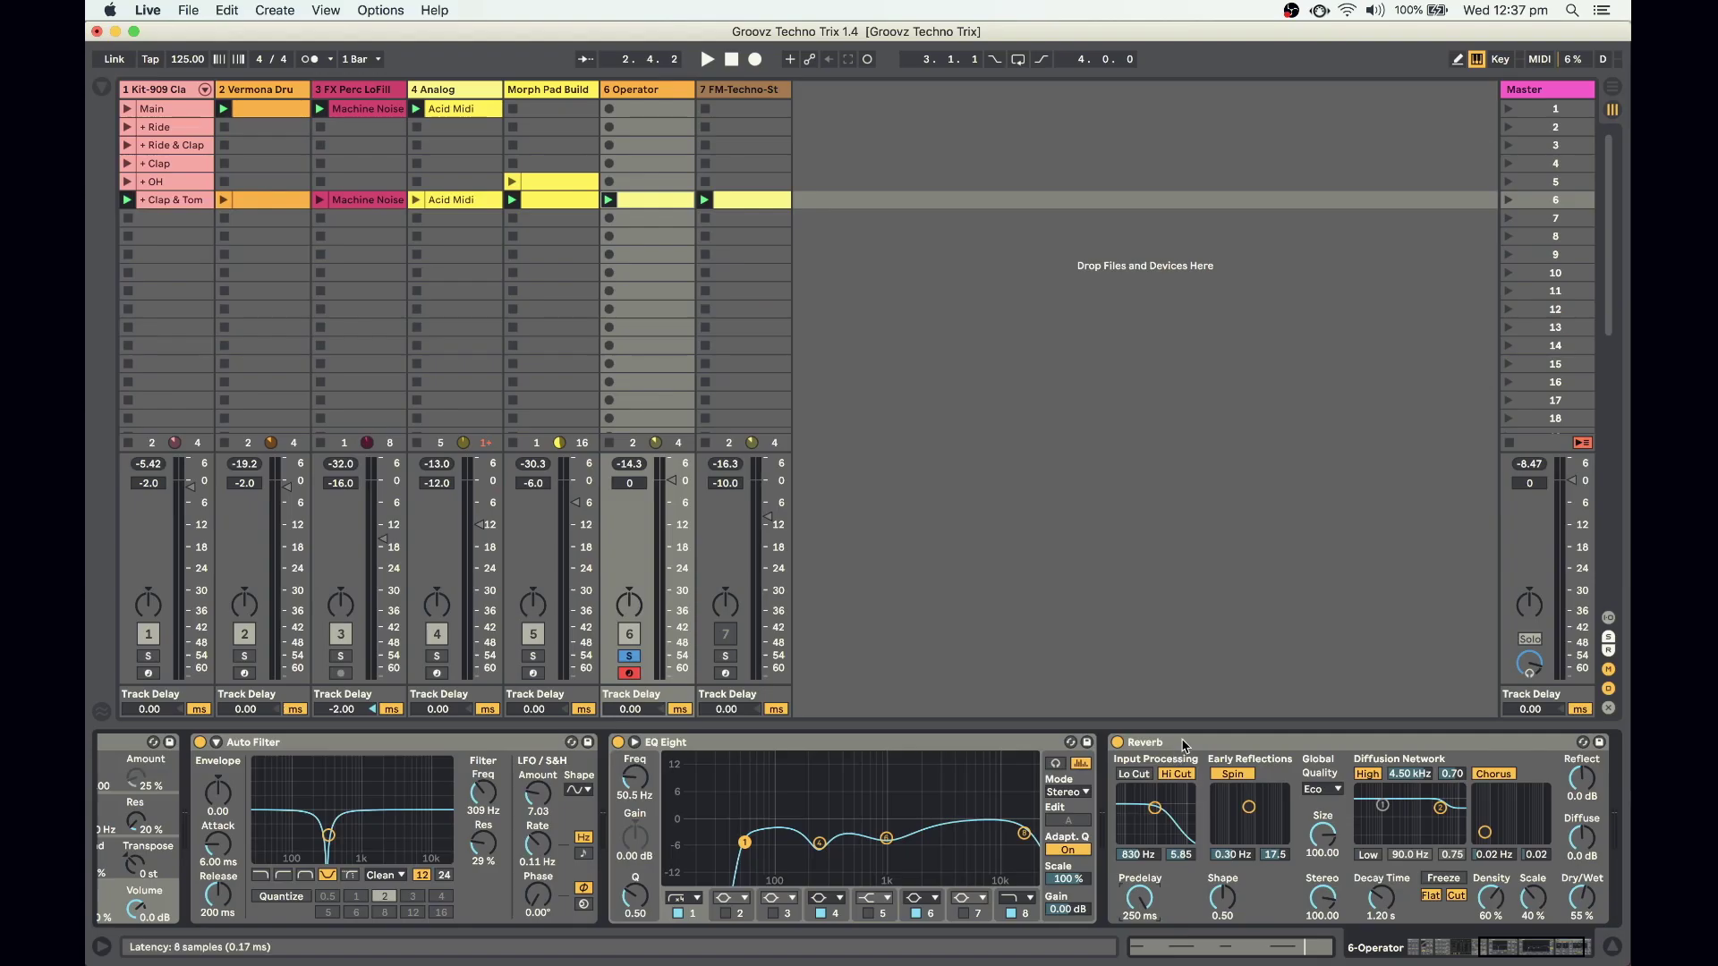
click(1183, 745)
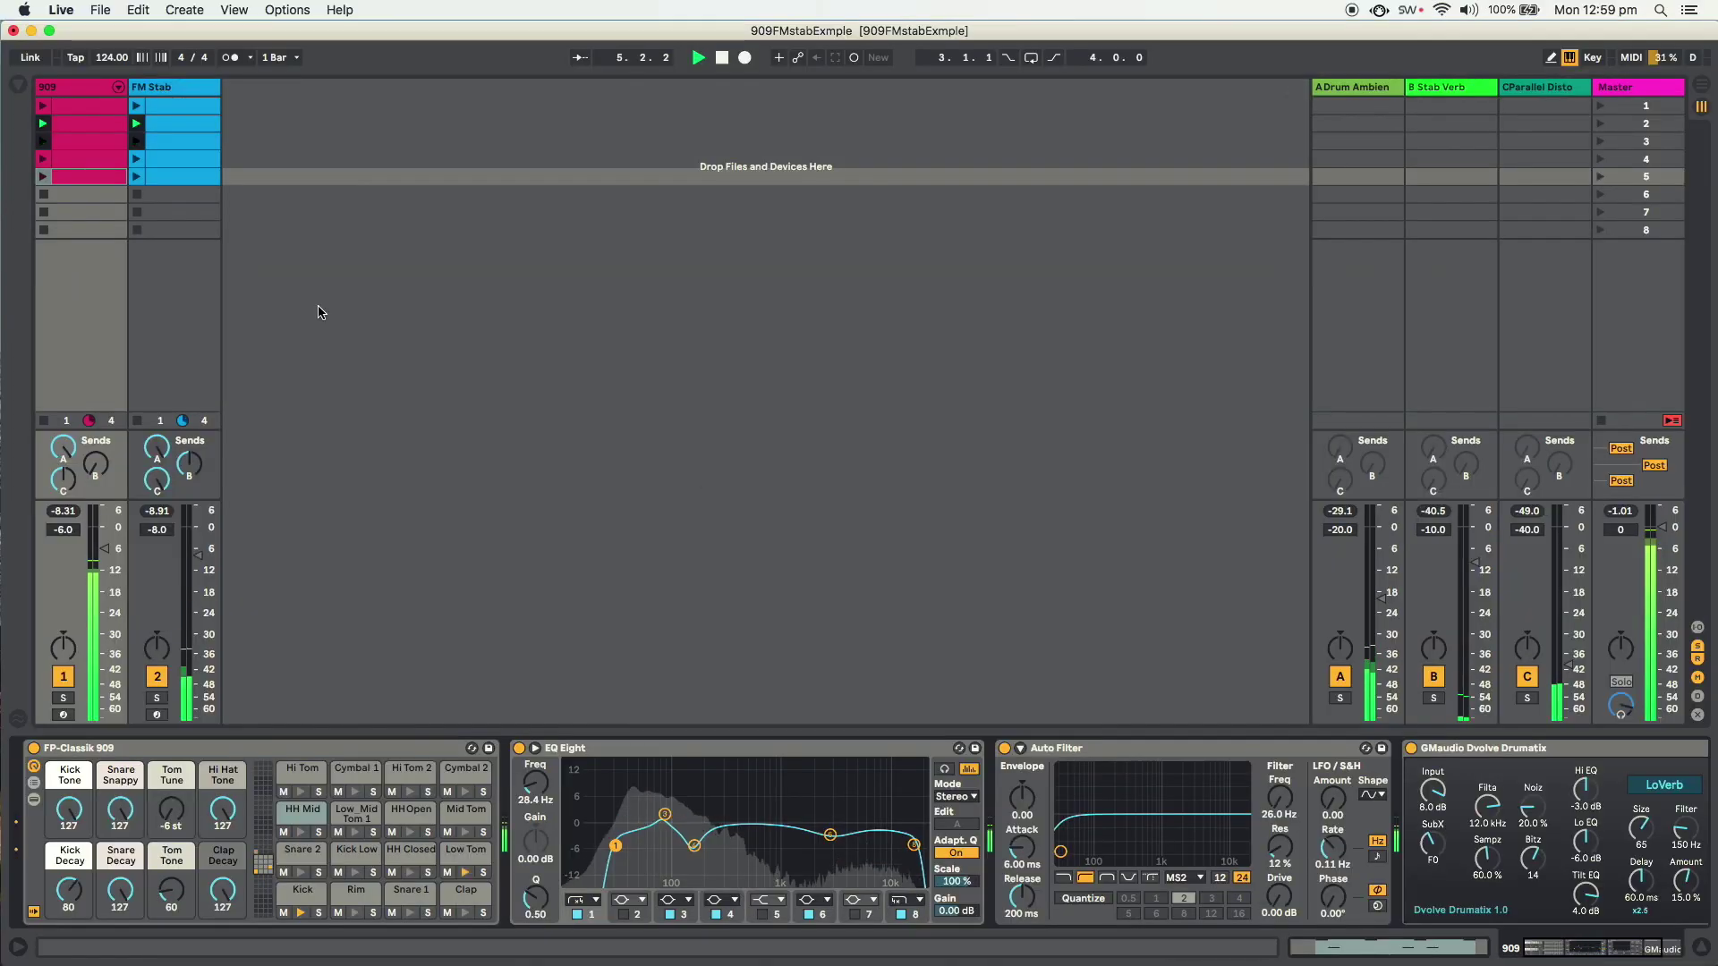
Examine the device chains of the FM Stab, Master and 909 tracks in the 909FMstabExmple set
click(177, 90)
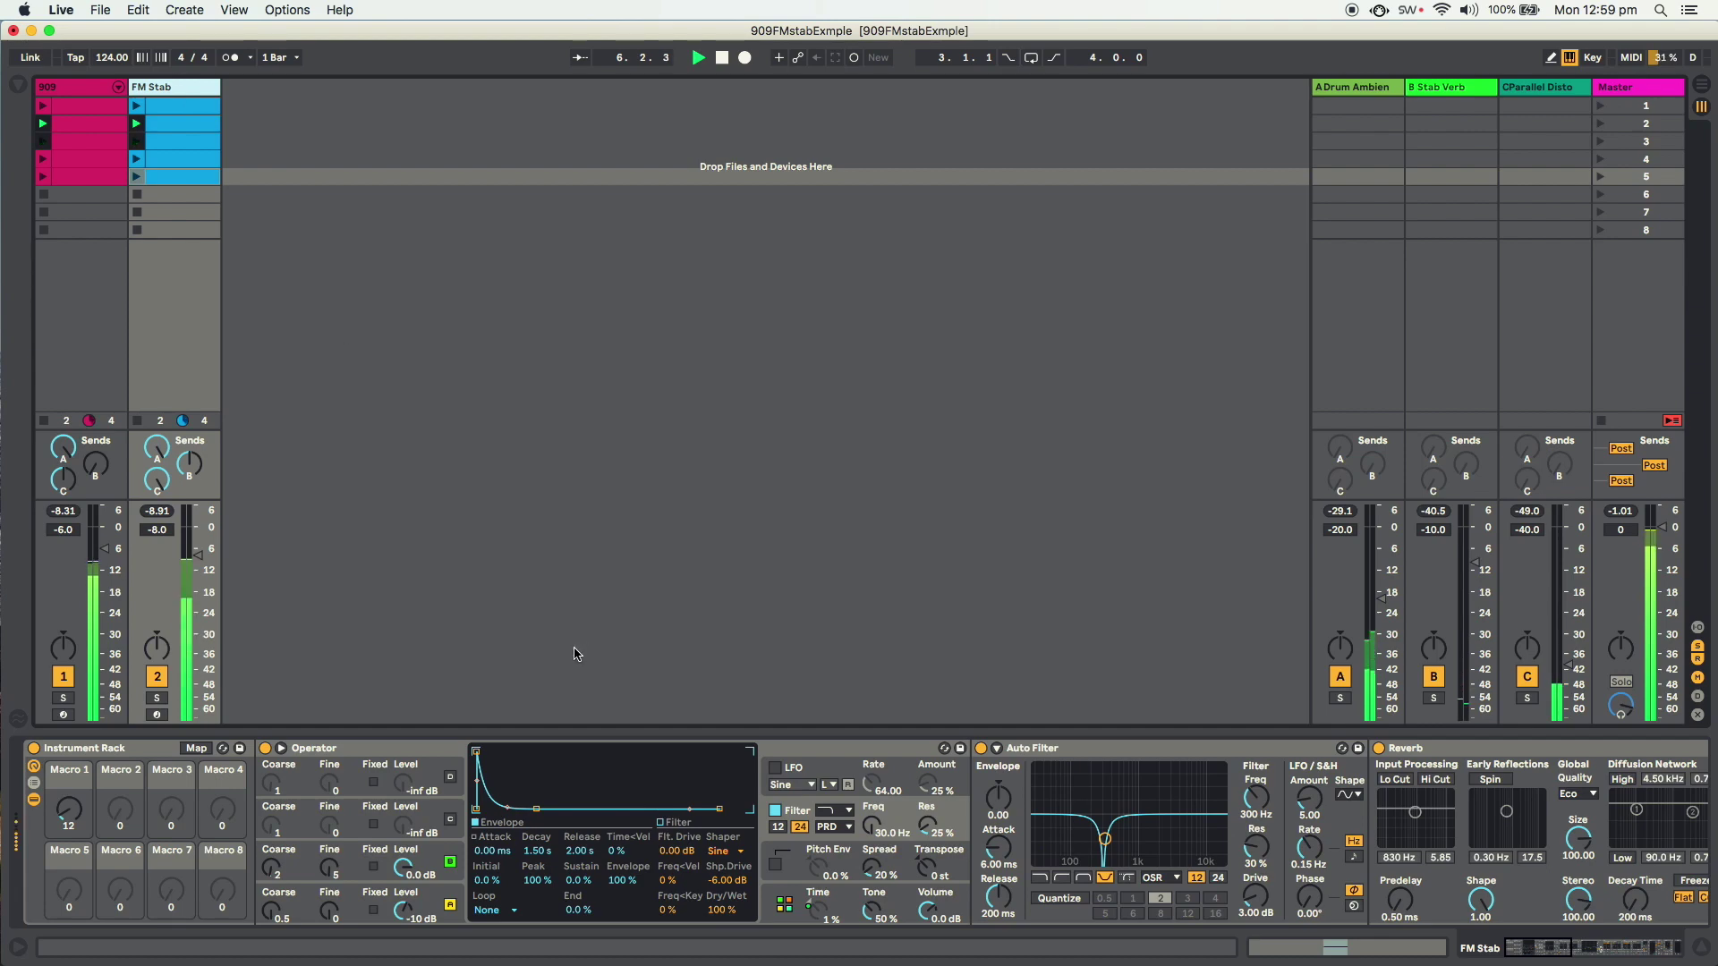
drag(1542, 950, 1627, 948)
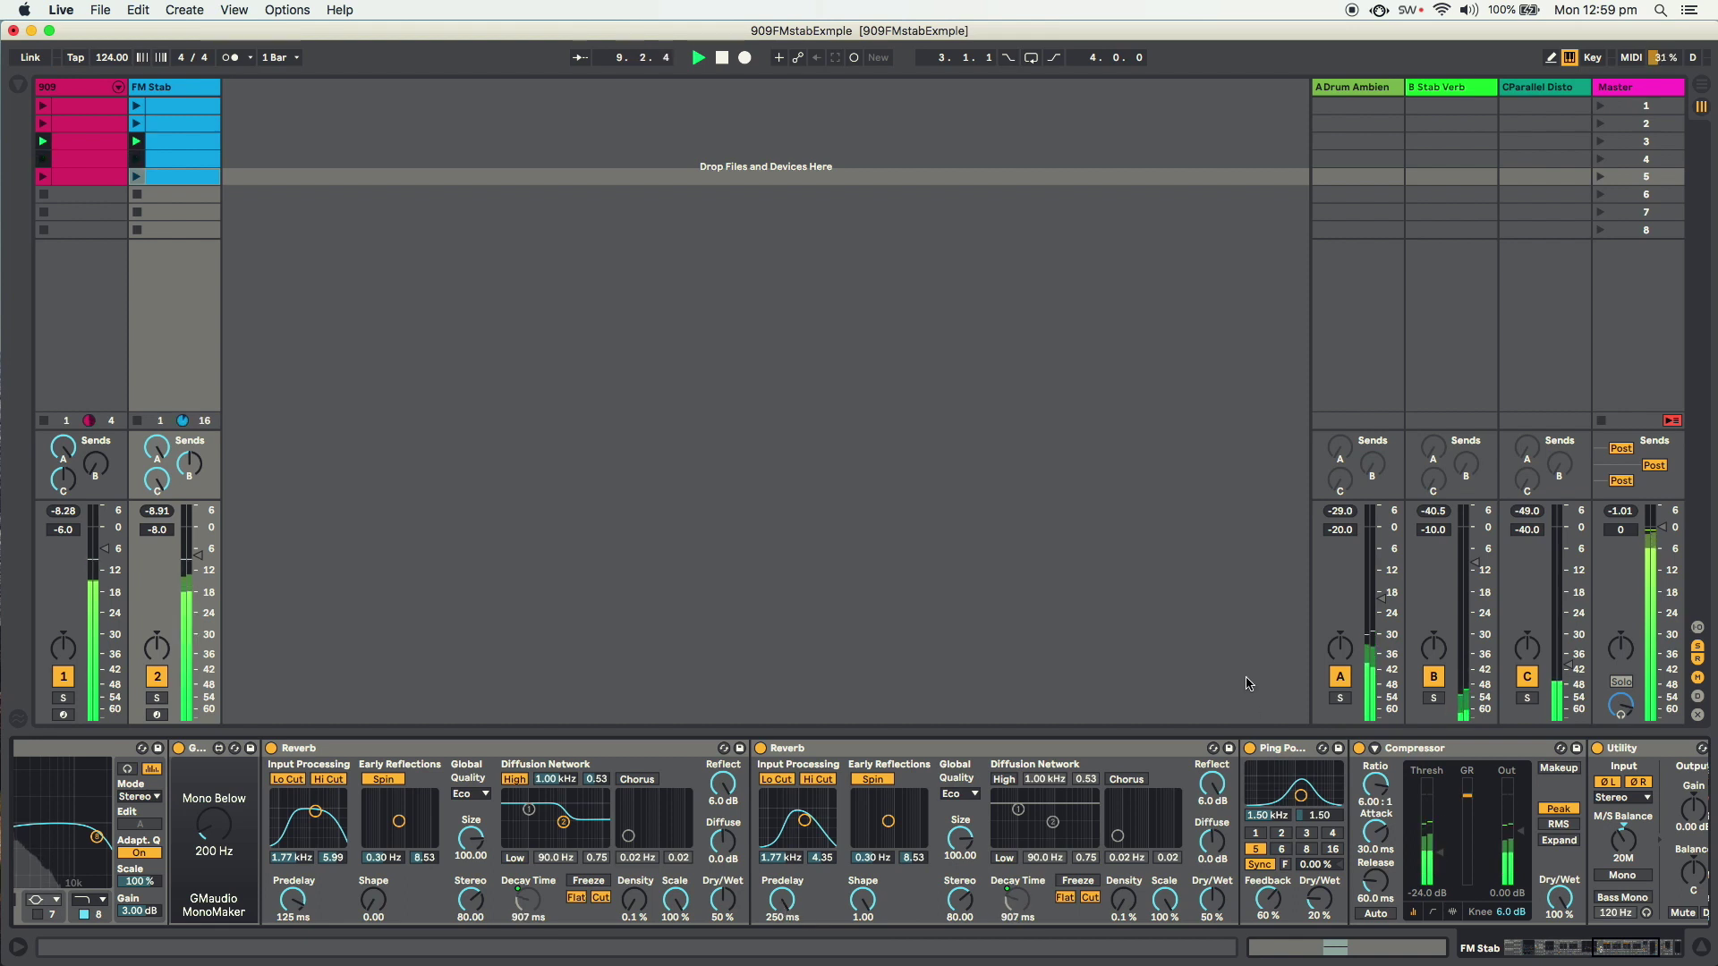
click(1591, 129)
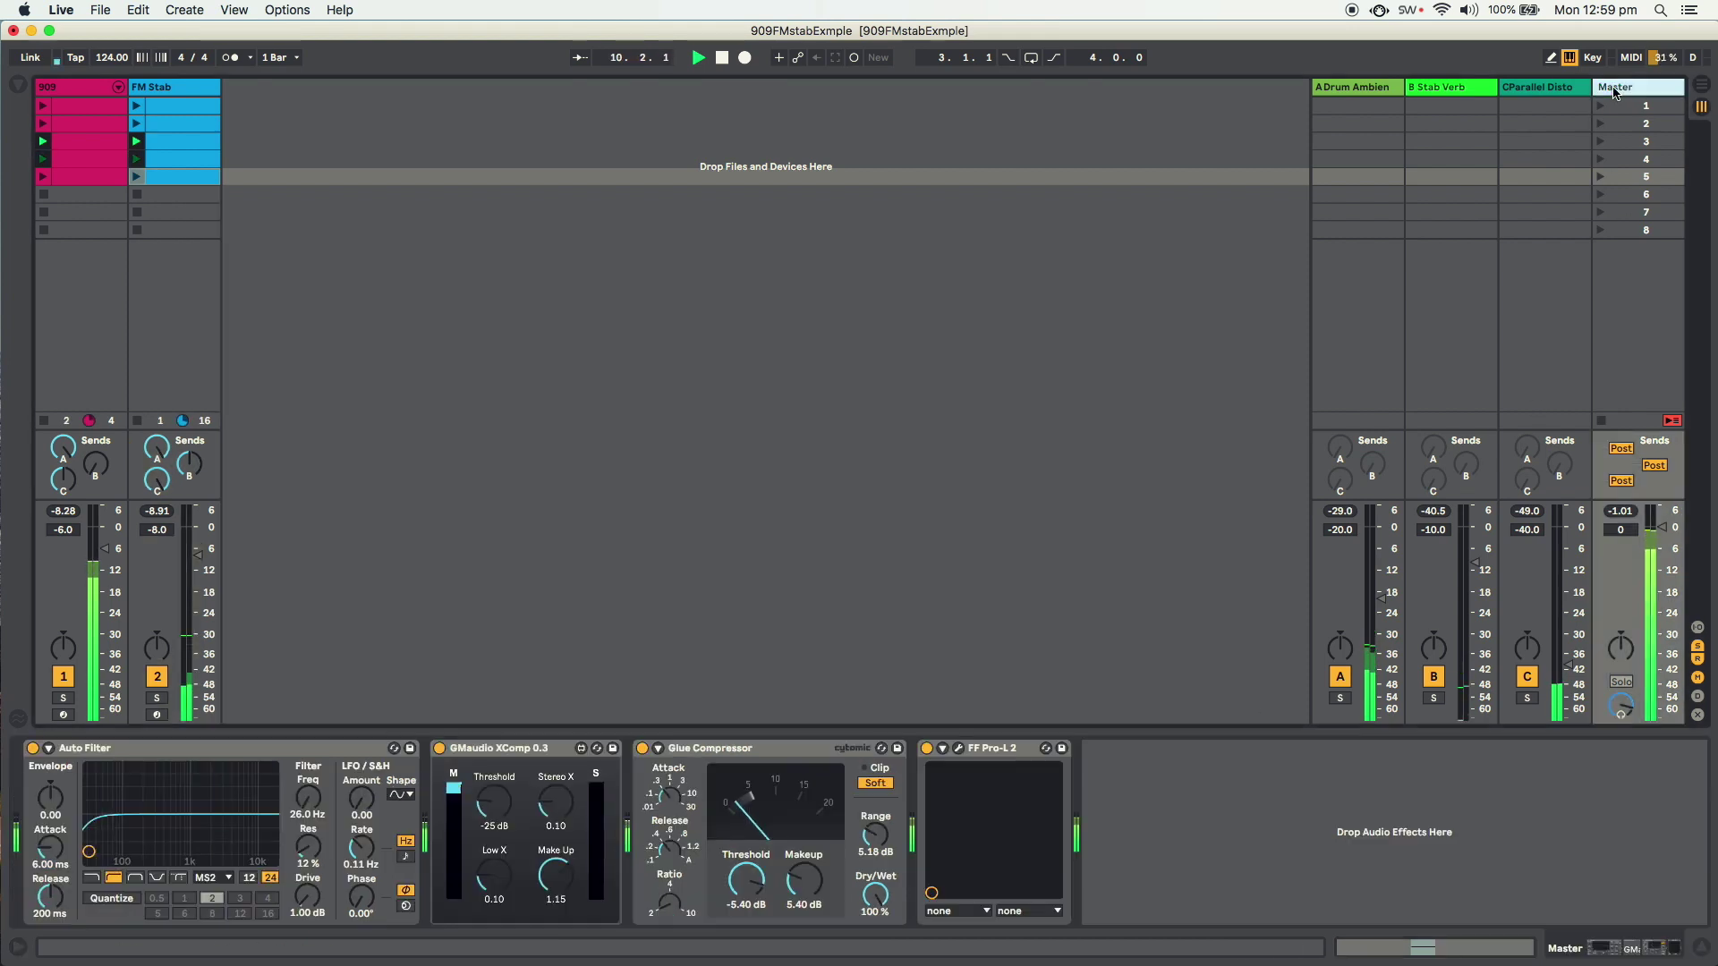
click(153, 88)
drag(1605, 950, 1510, 957)
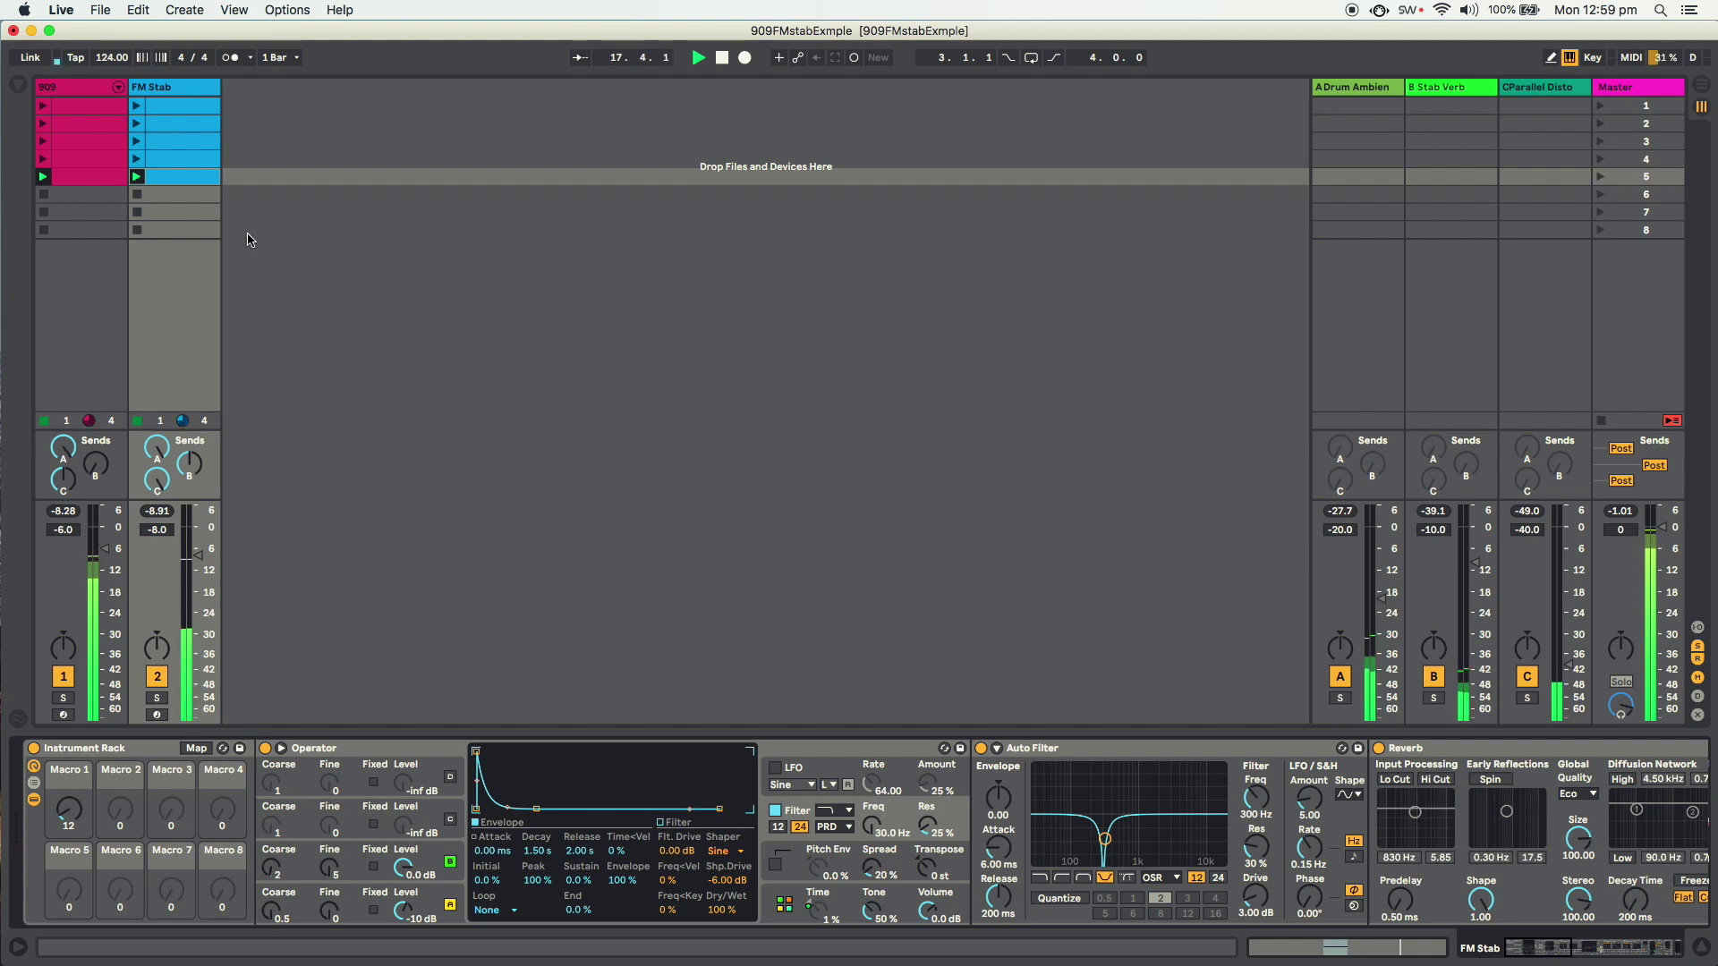
click(91, 93)
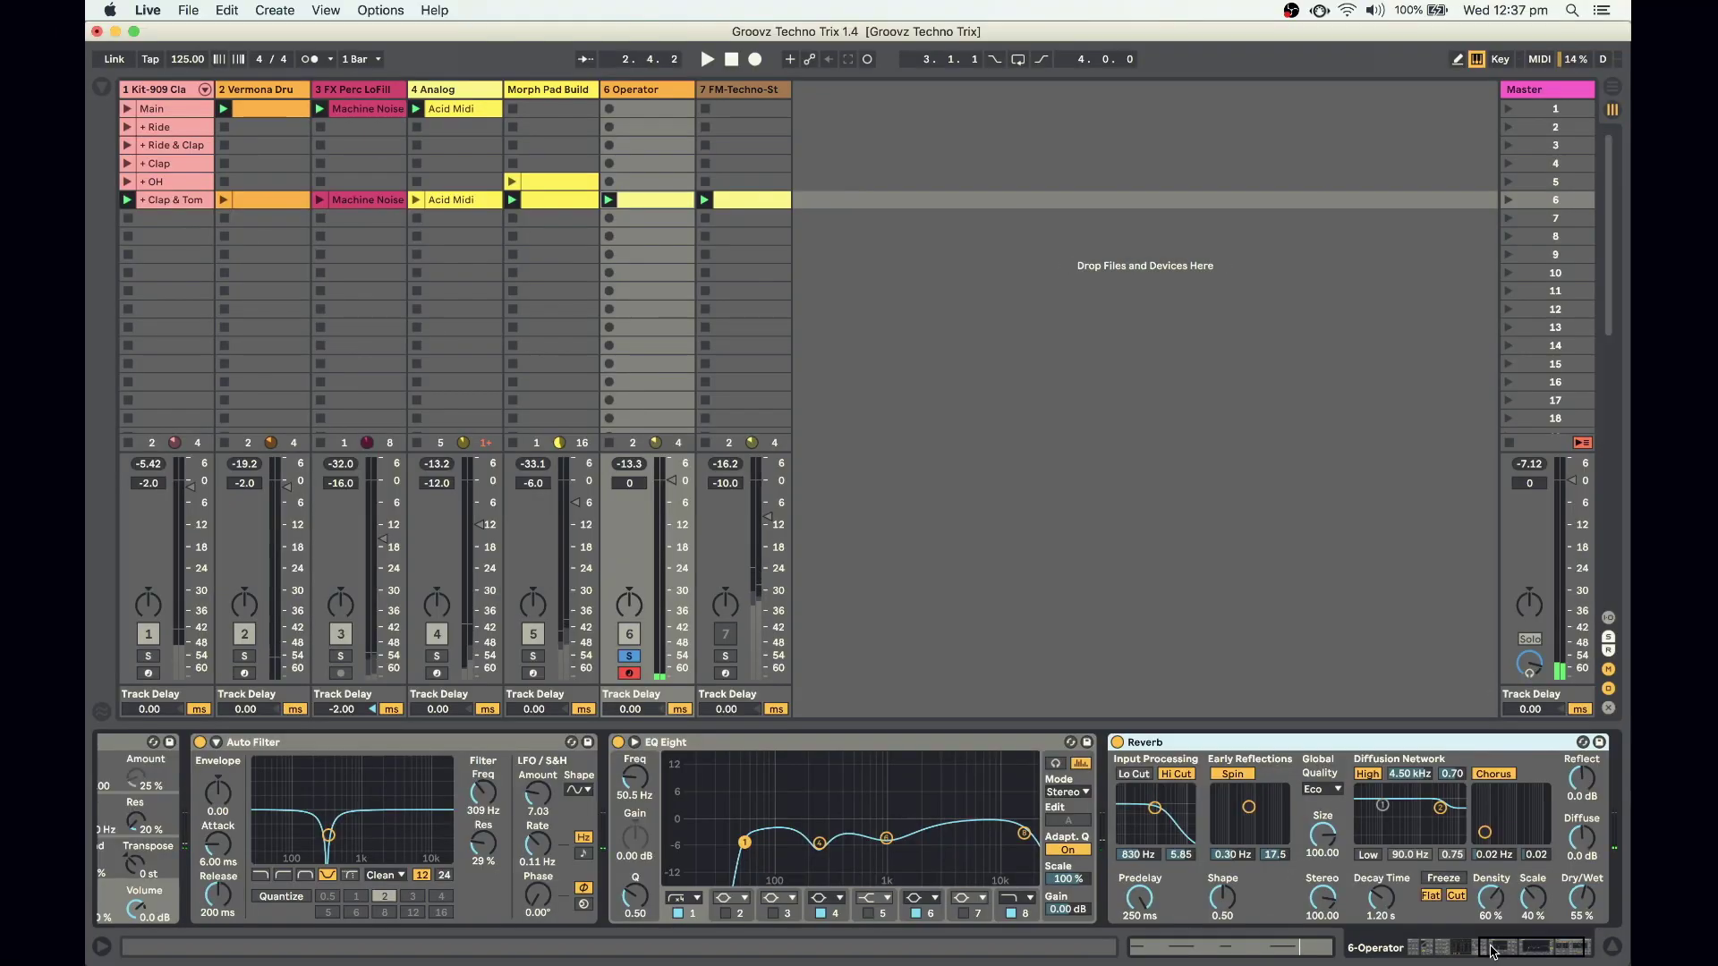
In the Groovz Techno Trix set, enable the Reverb's Lo Cut, set its input filter to 1.04 kHz/4.57, diffusion high to 1.24 kHz and decay to 2.20 s
scroll(1353, 838, right, 2)
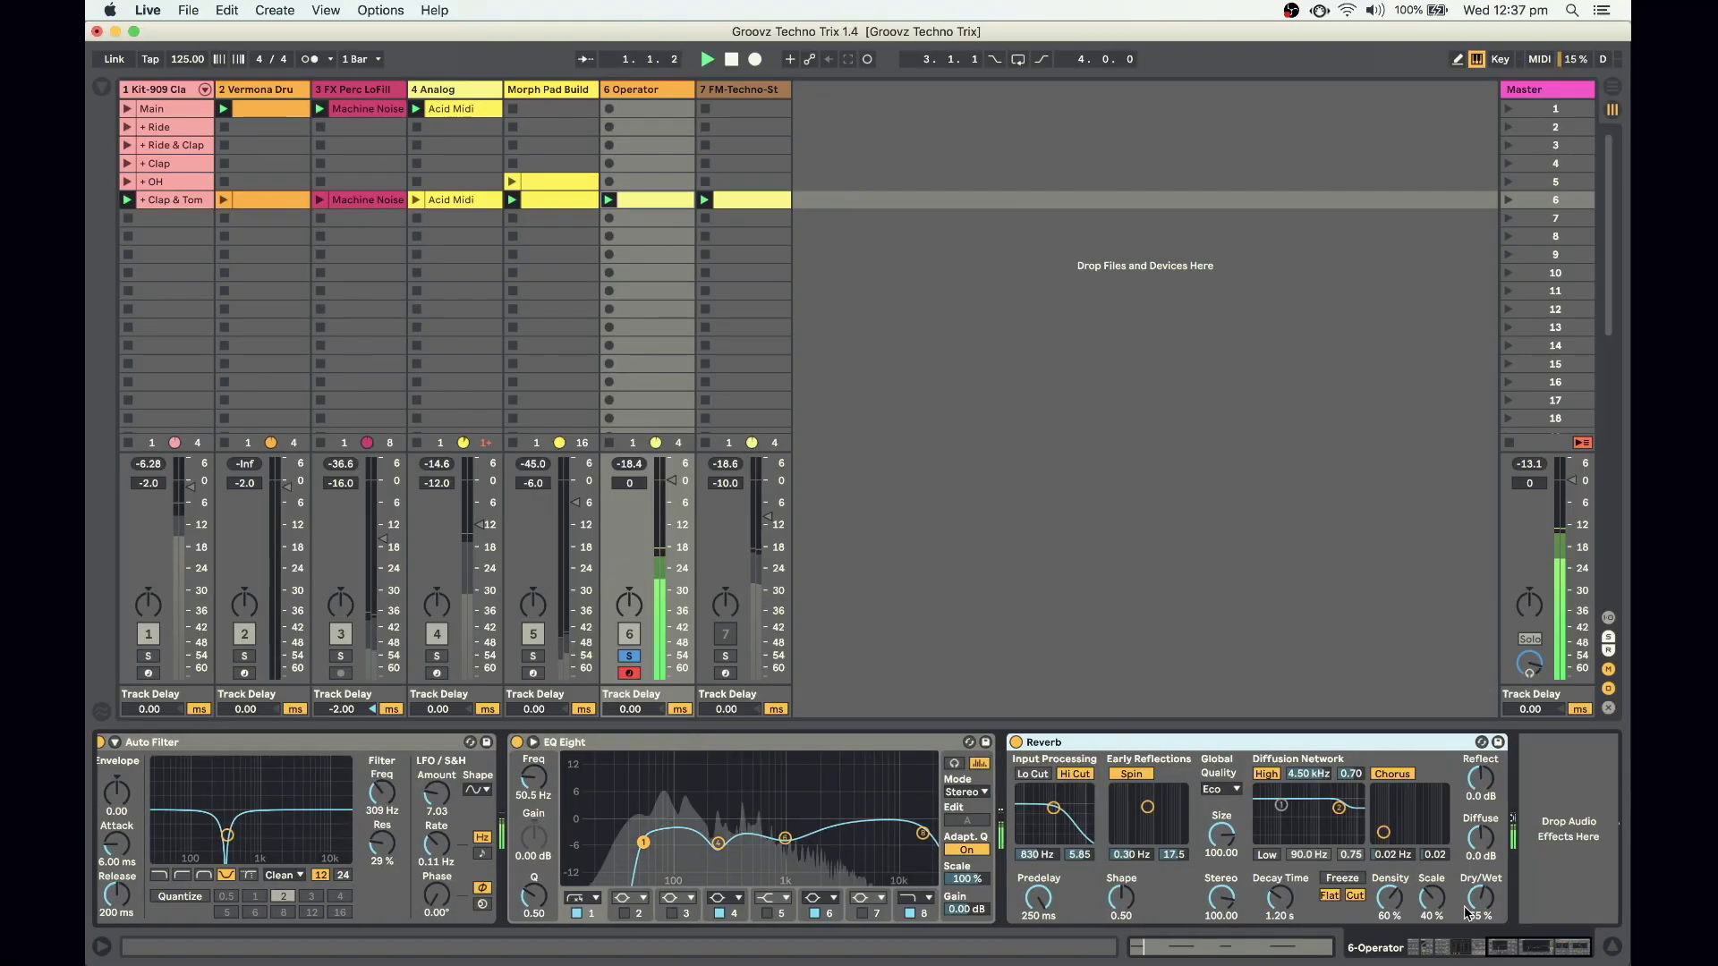
click(1043, 774)
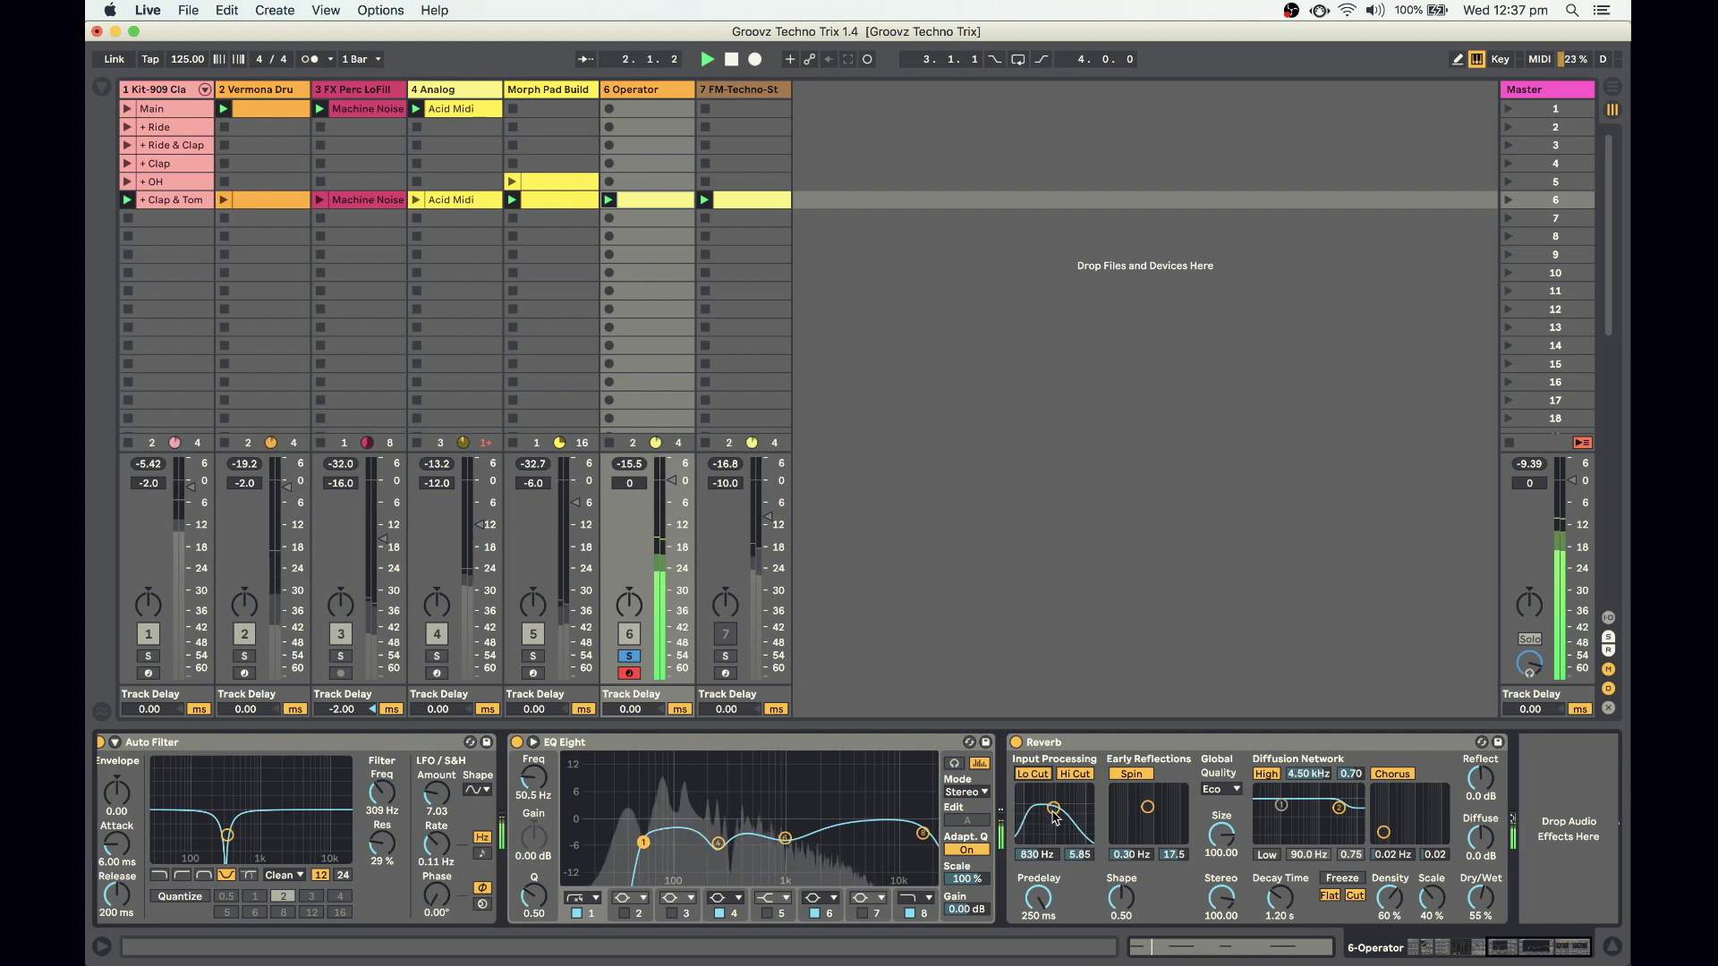
drag(1053, 809, 1054, 814)
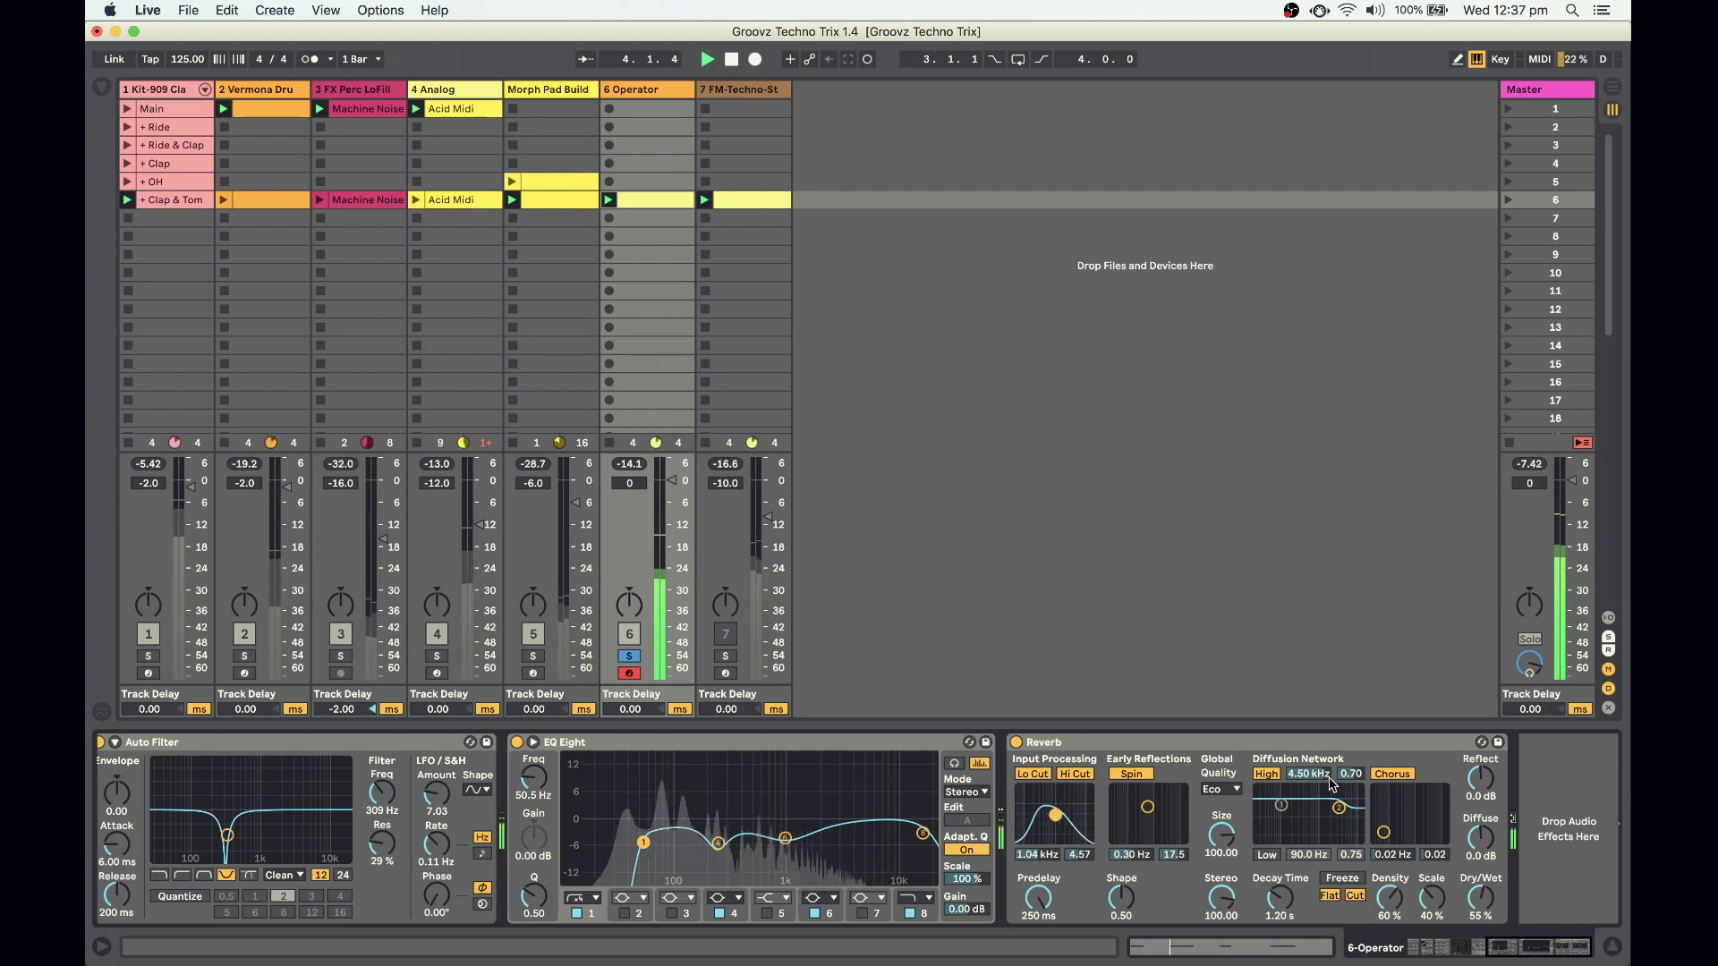
drag(1332, 778, 1331, 823)
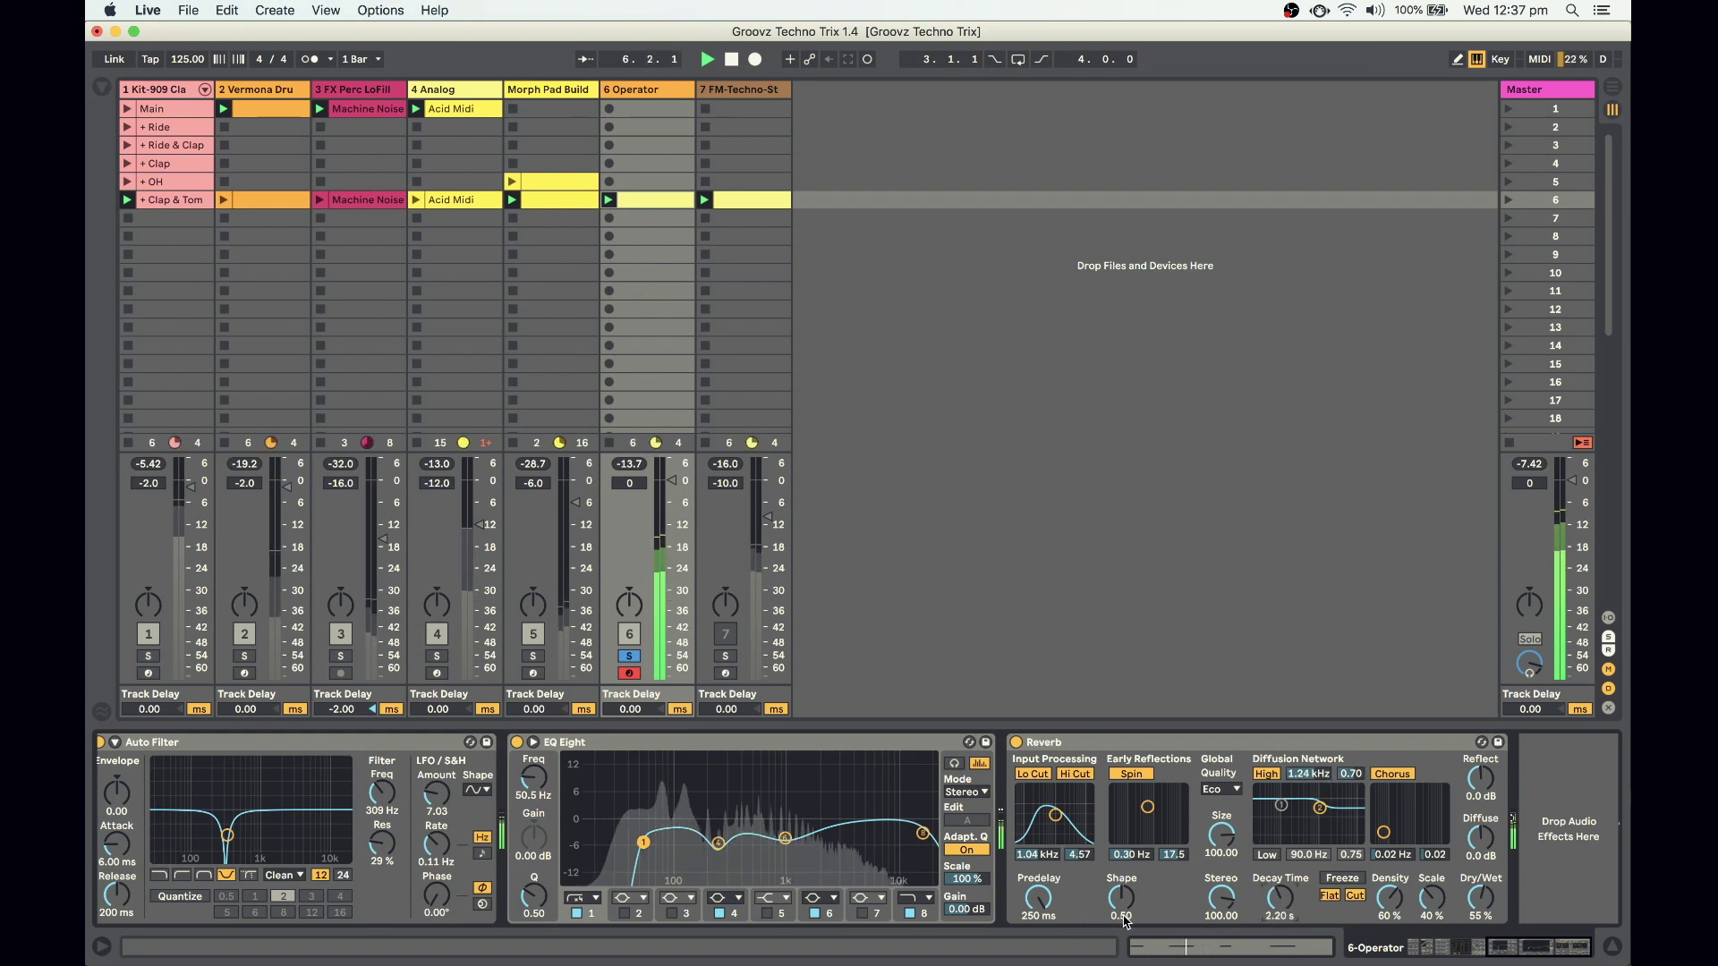
Set the Reverb's Reflect to 6.0 dB, Diffuse to -5.8 dB and Dry/Wet to 37%, and stop playback
drag(1492, 906, 1492, 917)
drag(1481, 780, 1481, 754)
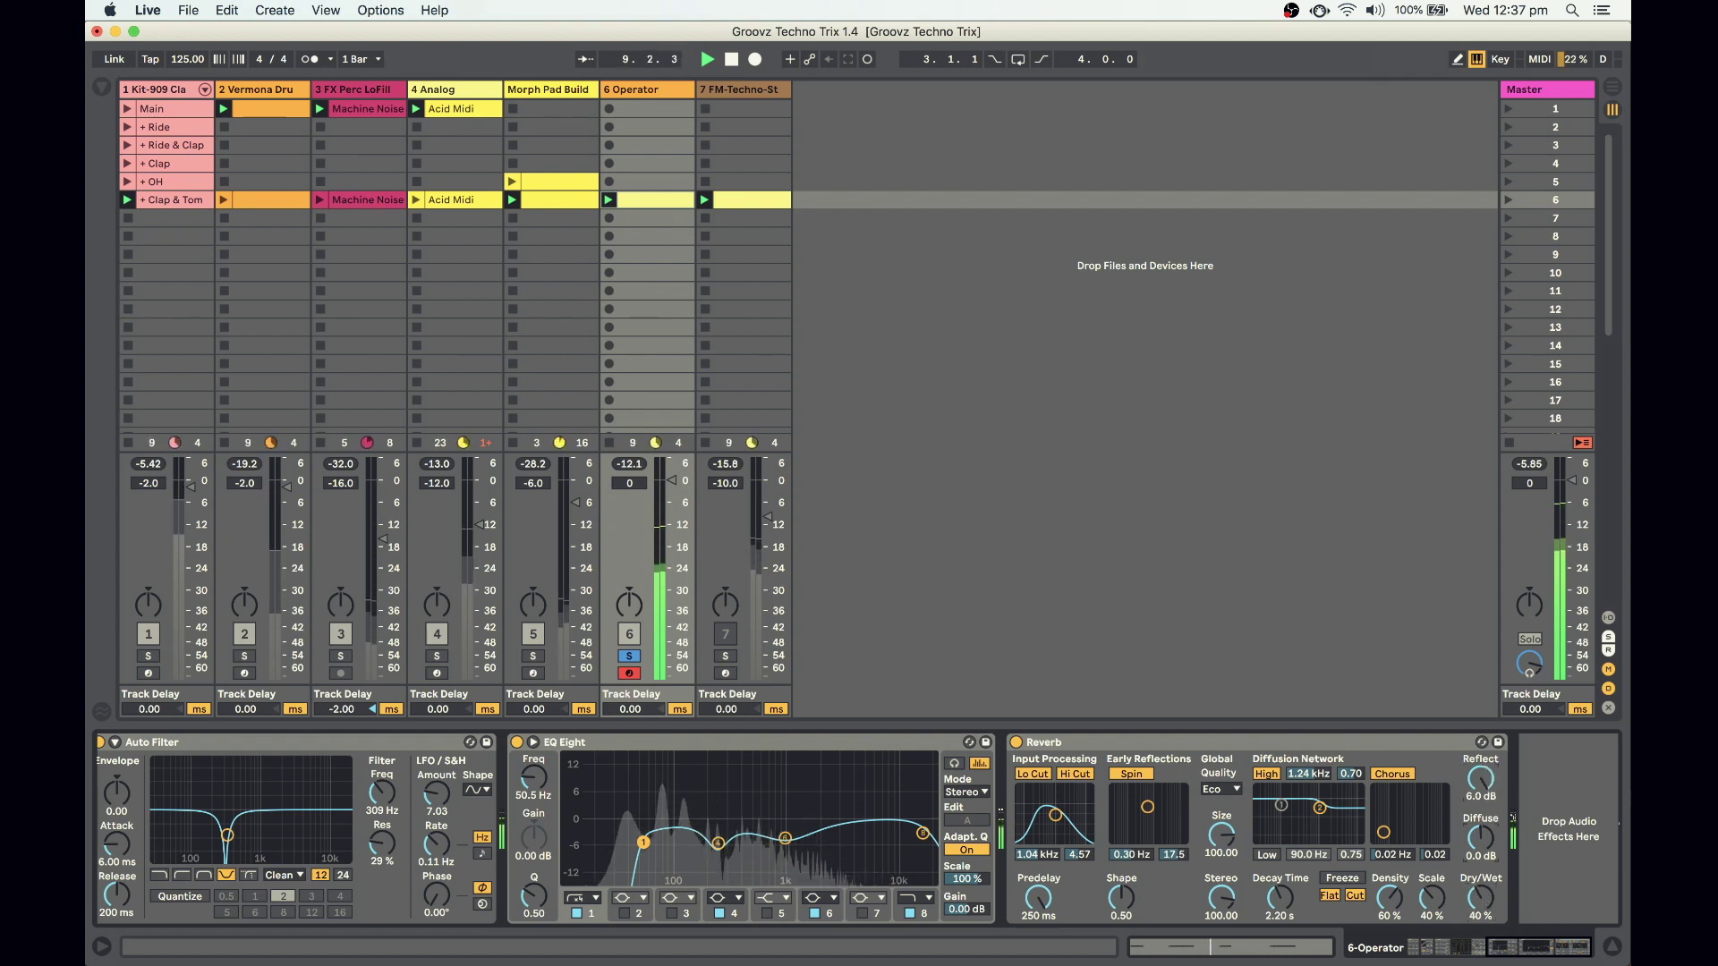
drag(1481, 837, 1481, 847)
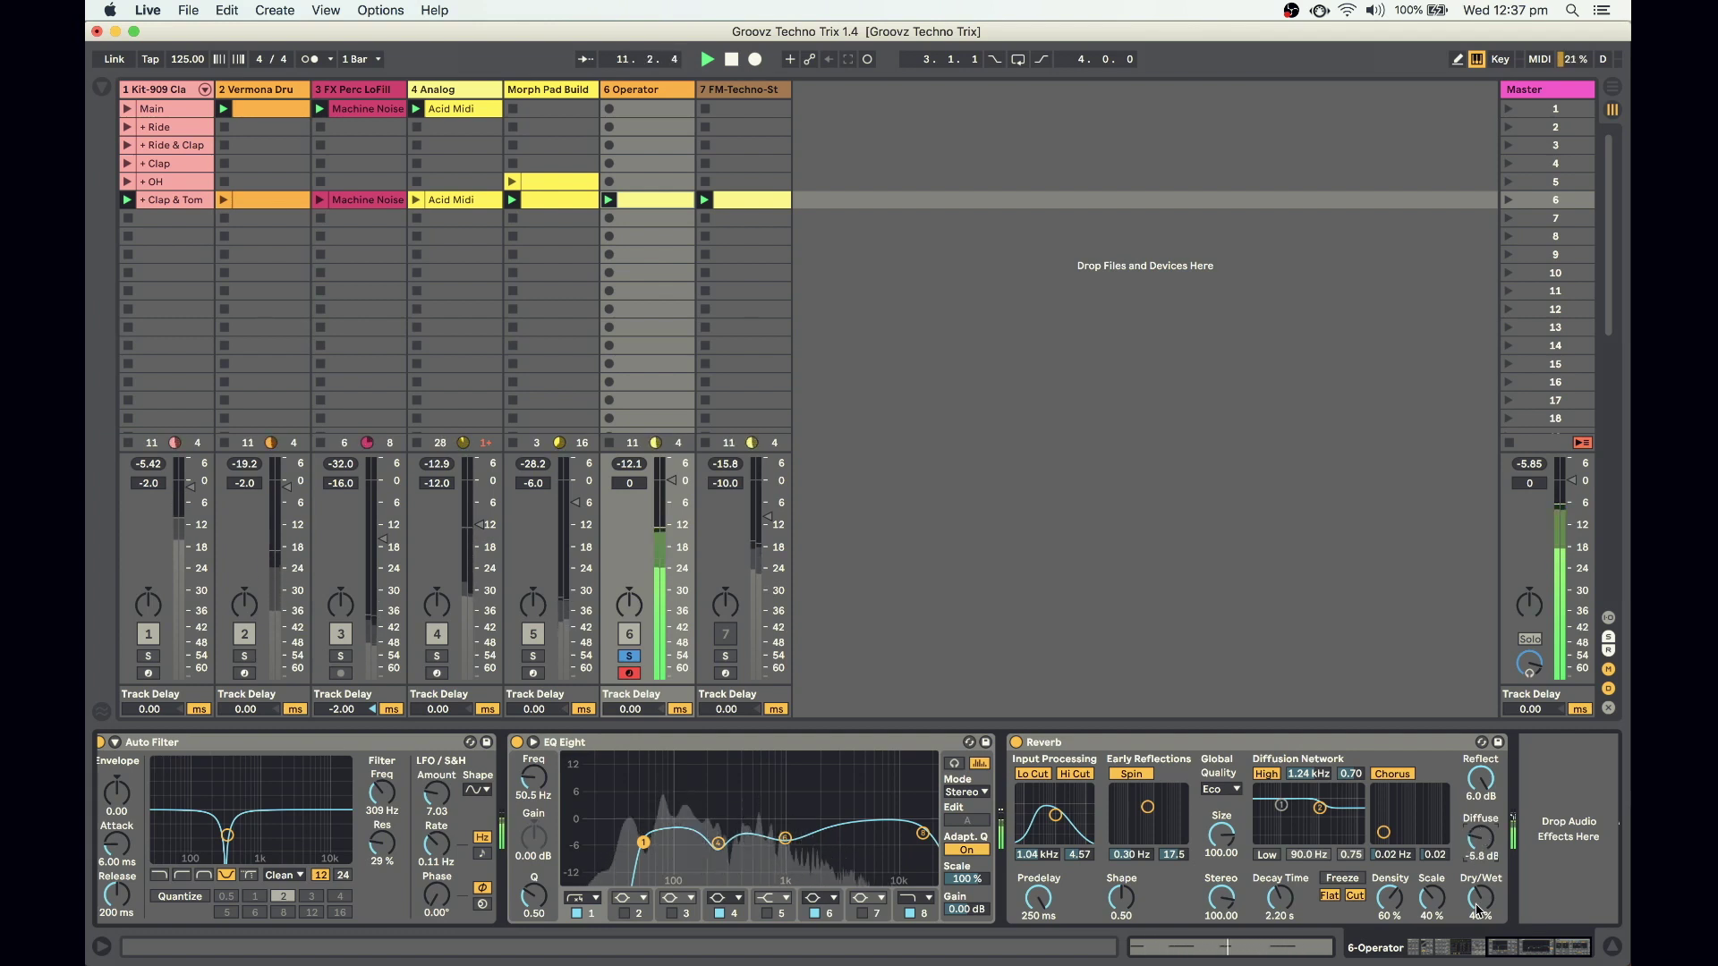
drag(1479, 911, 1478, 914)
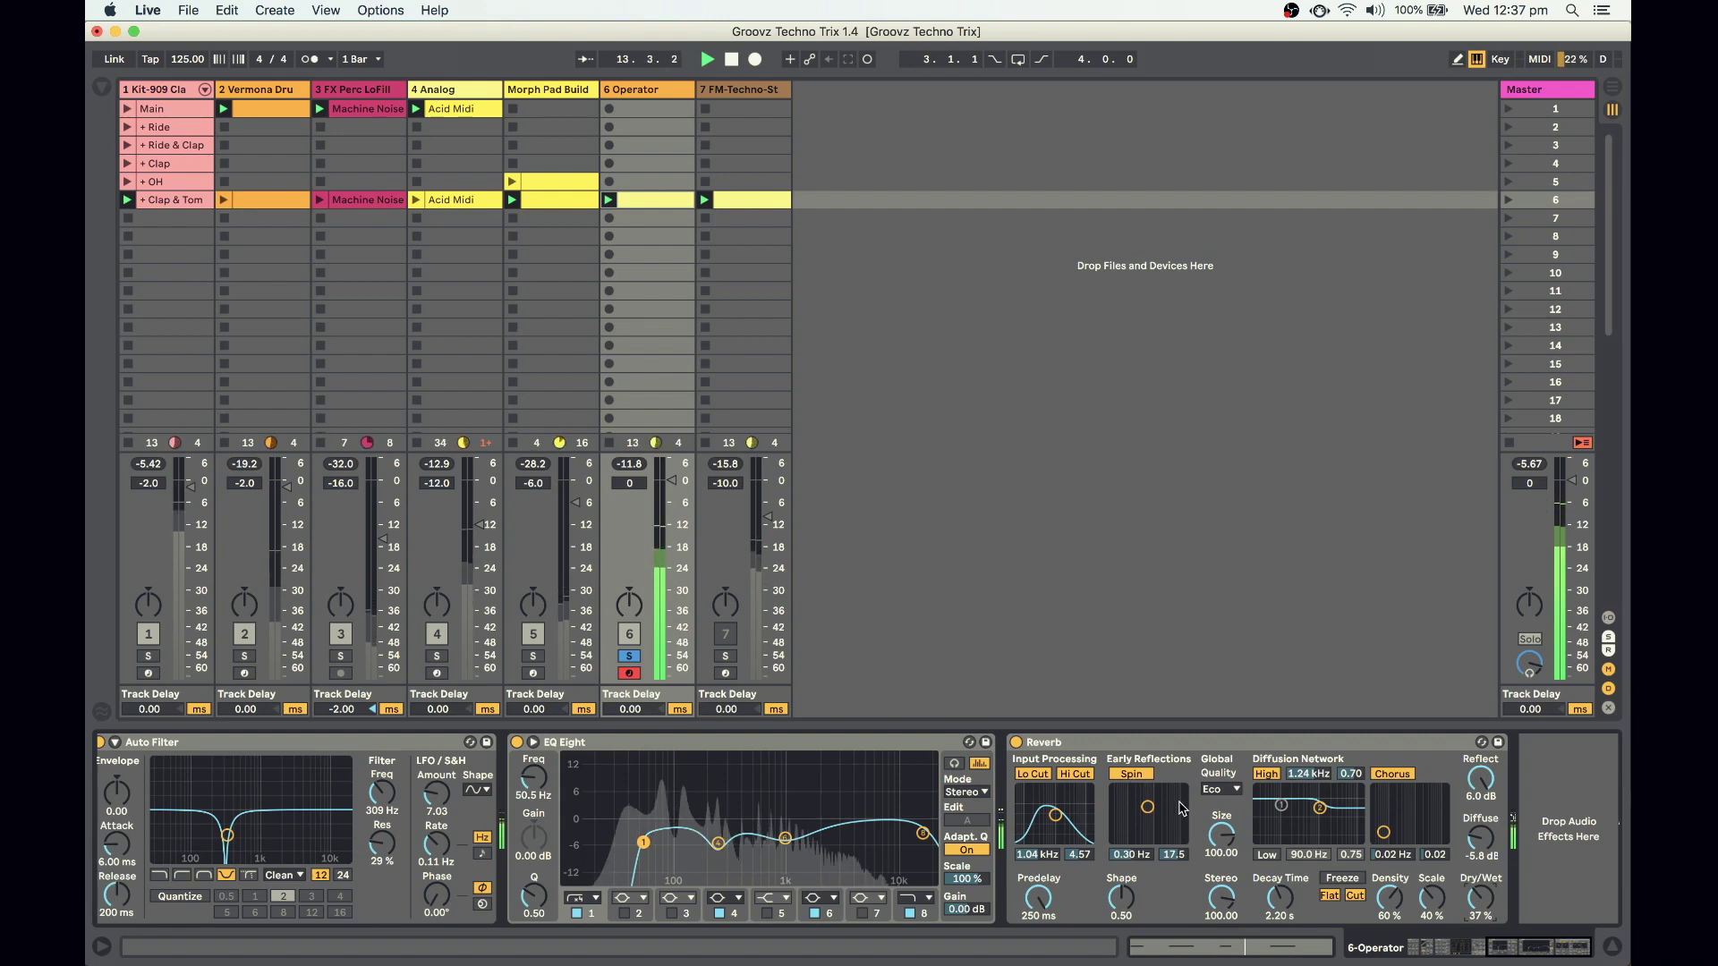
key(space)
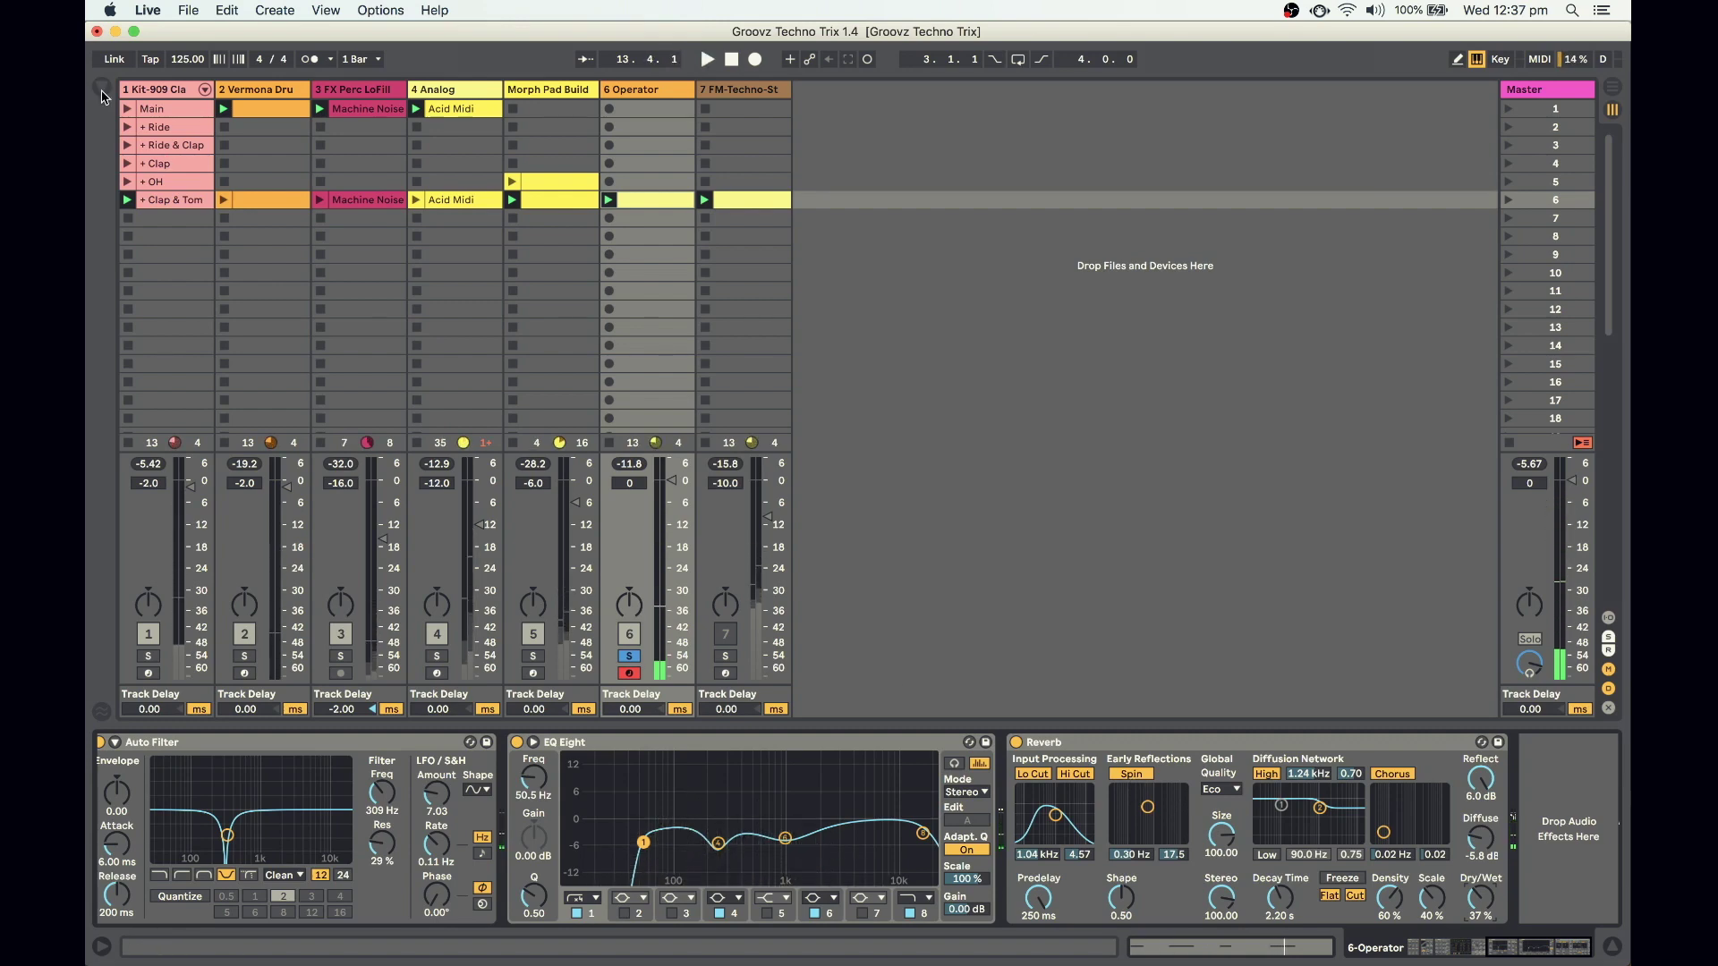
Add a Ping Pong Delay after the Reverb and set its Dry/Wet to 29% during playback
click(102, 89)
click(369, 296)
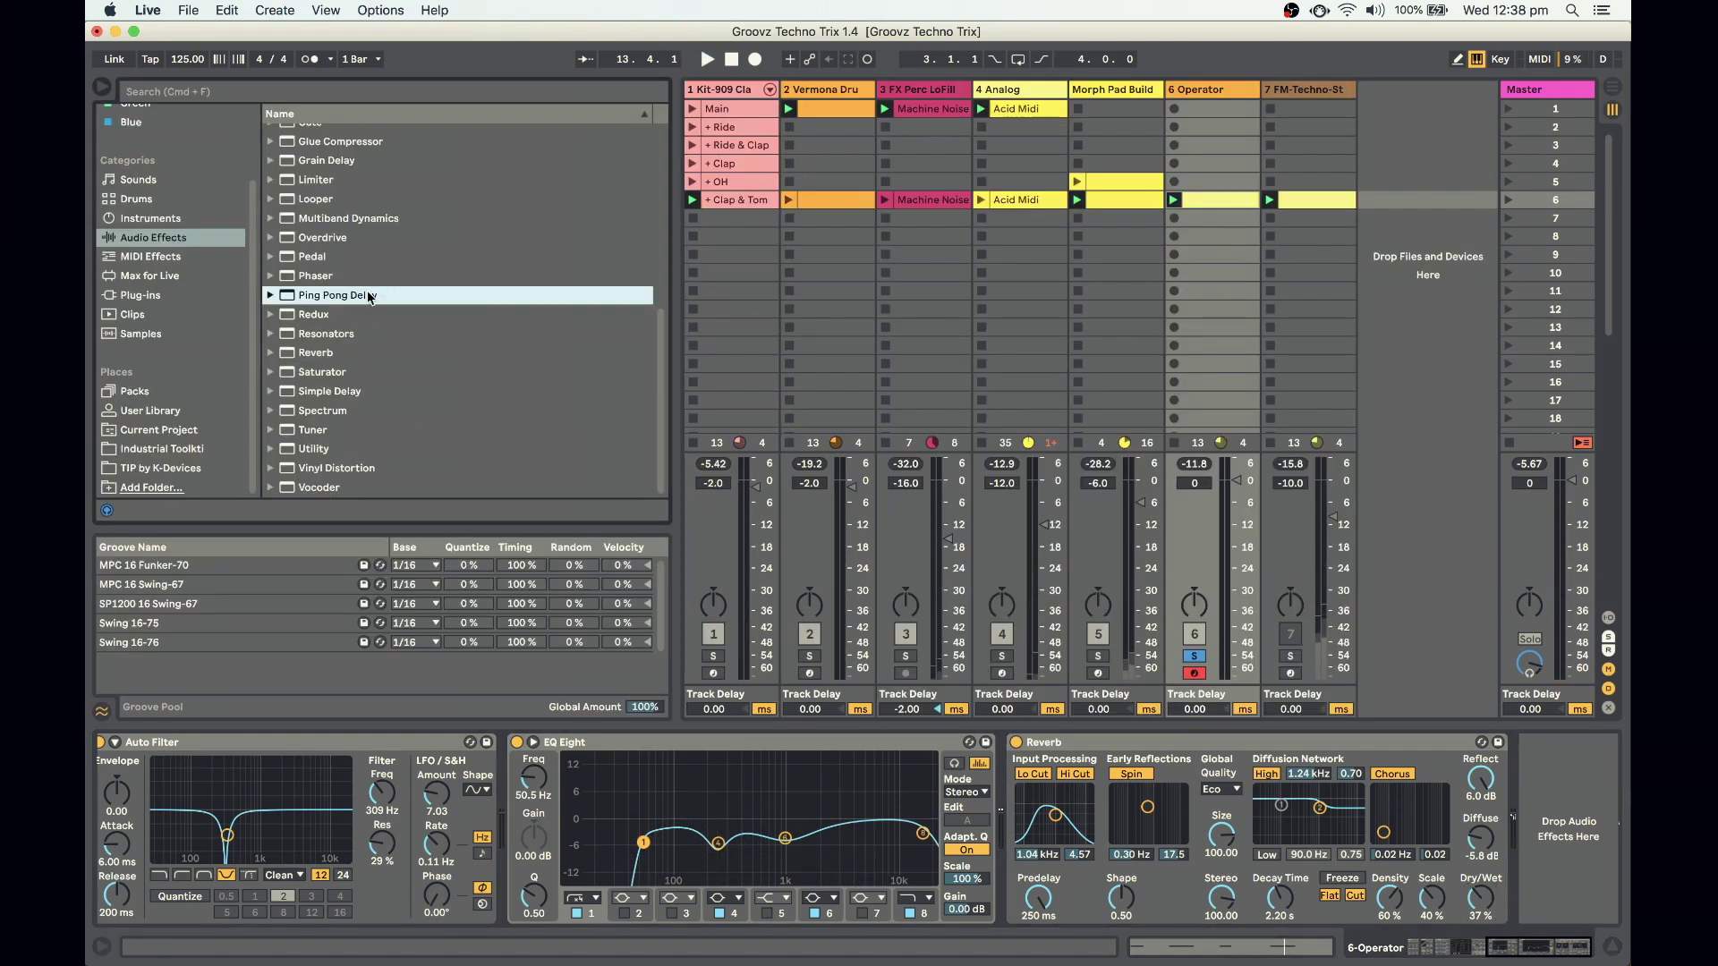
double_click(370, 295)
click(102, 90)
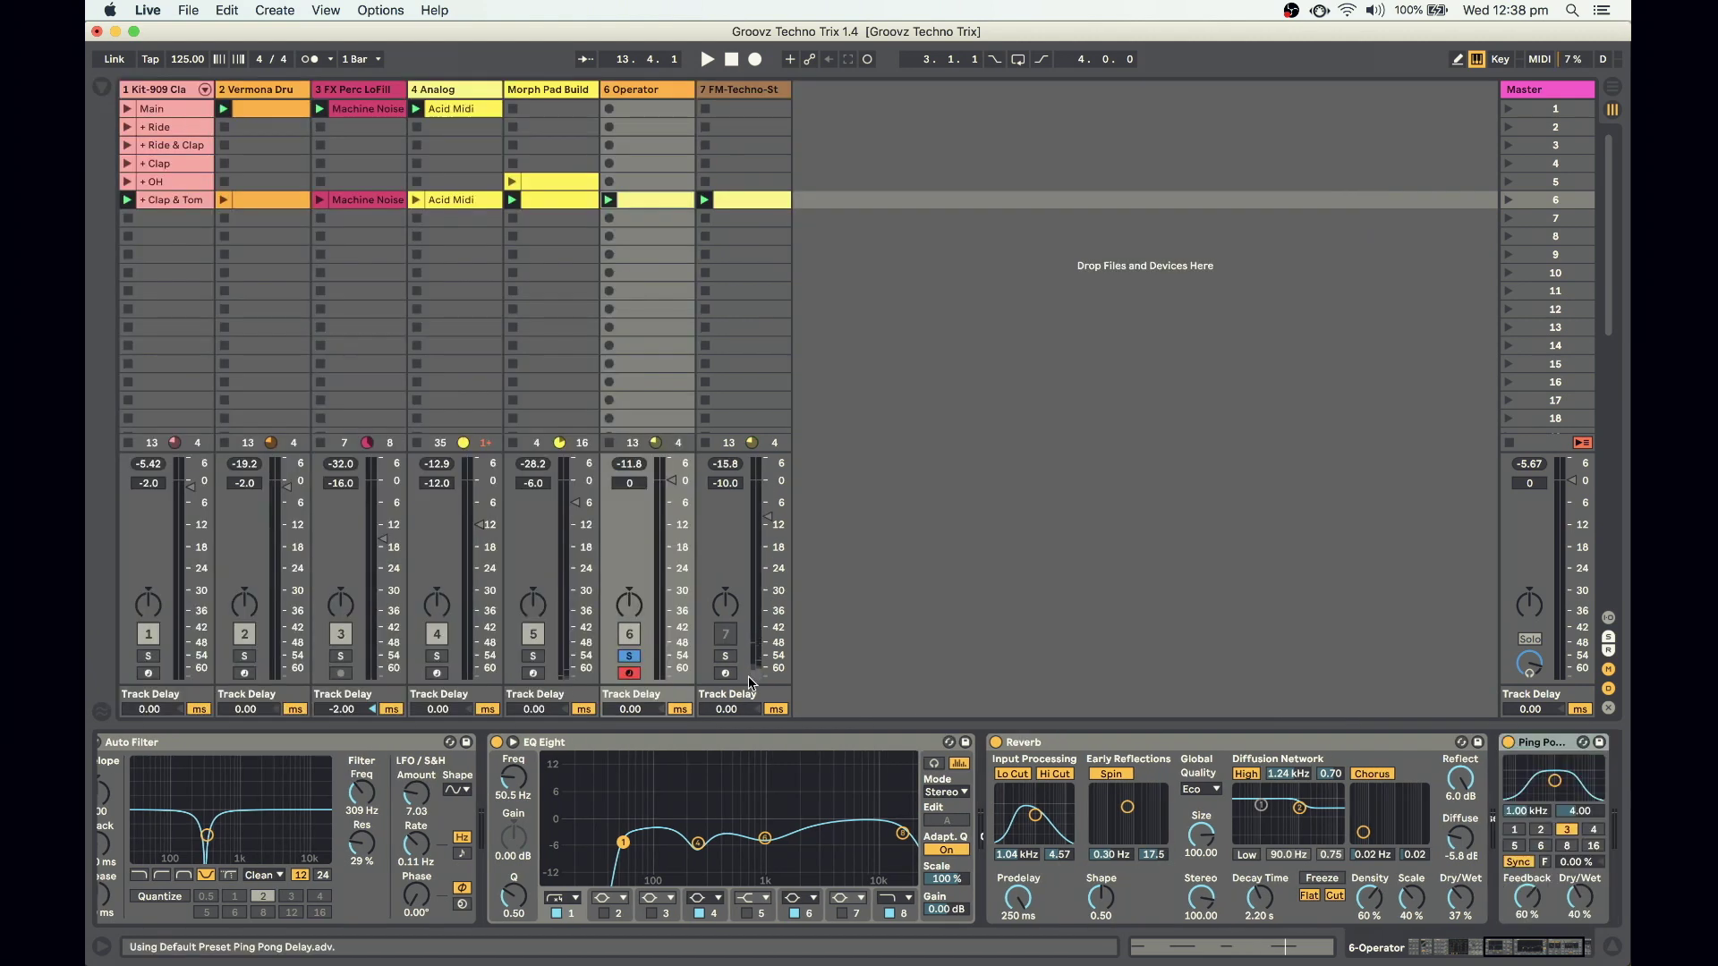
key(space)
click(1509, 946)
drag(1509, 946, 1478, 917)
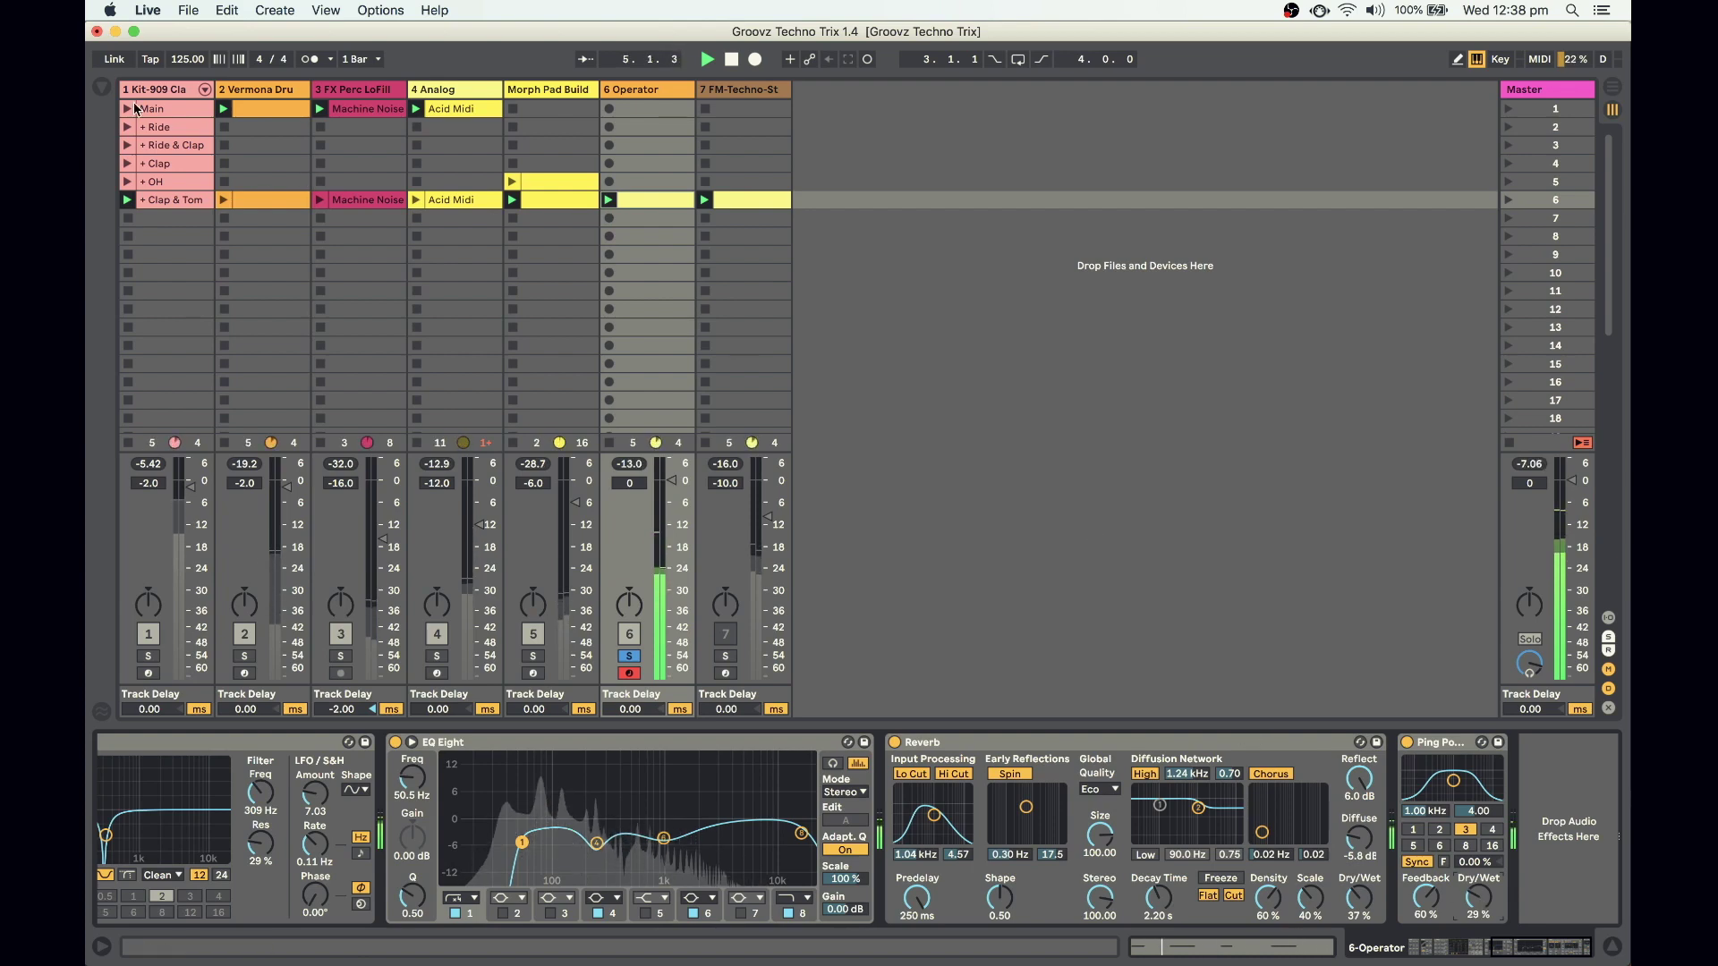
Add a Compressor after the Ping Pong Delay, hide the browser, and select the Ping Pong Delay
key(super+alt+b)
scroll(393, 322, up, 10)
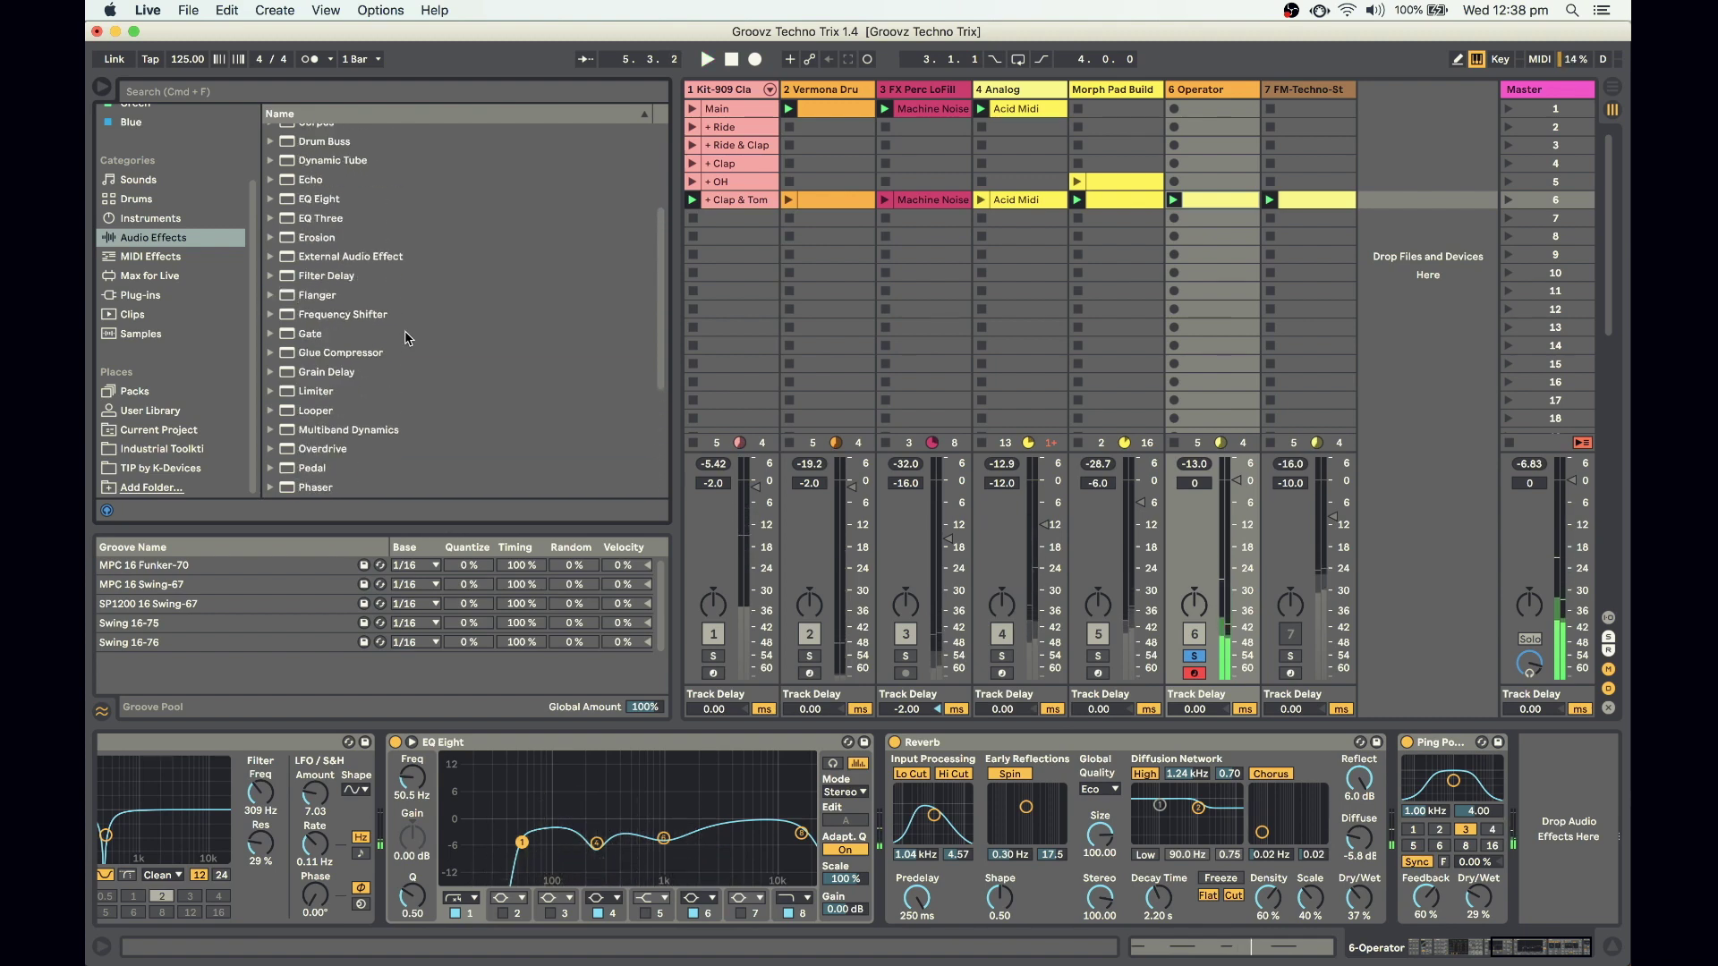
double_click(328, 268)
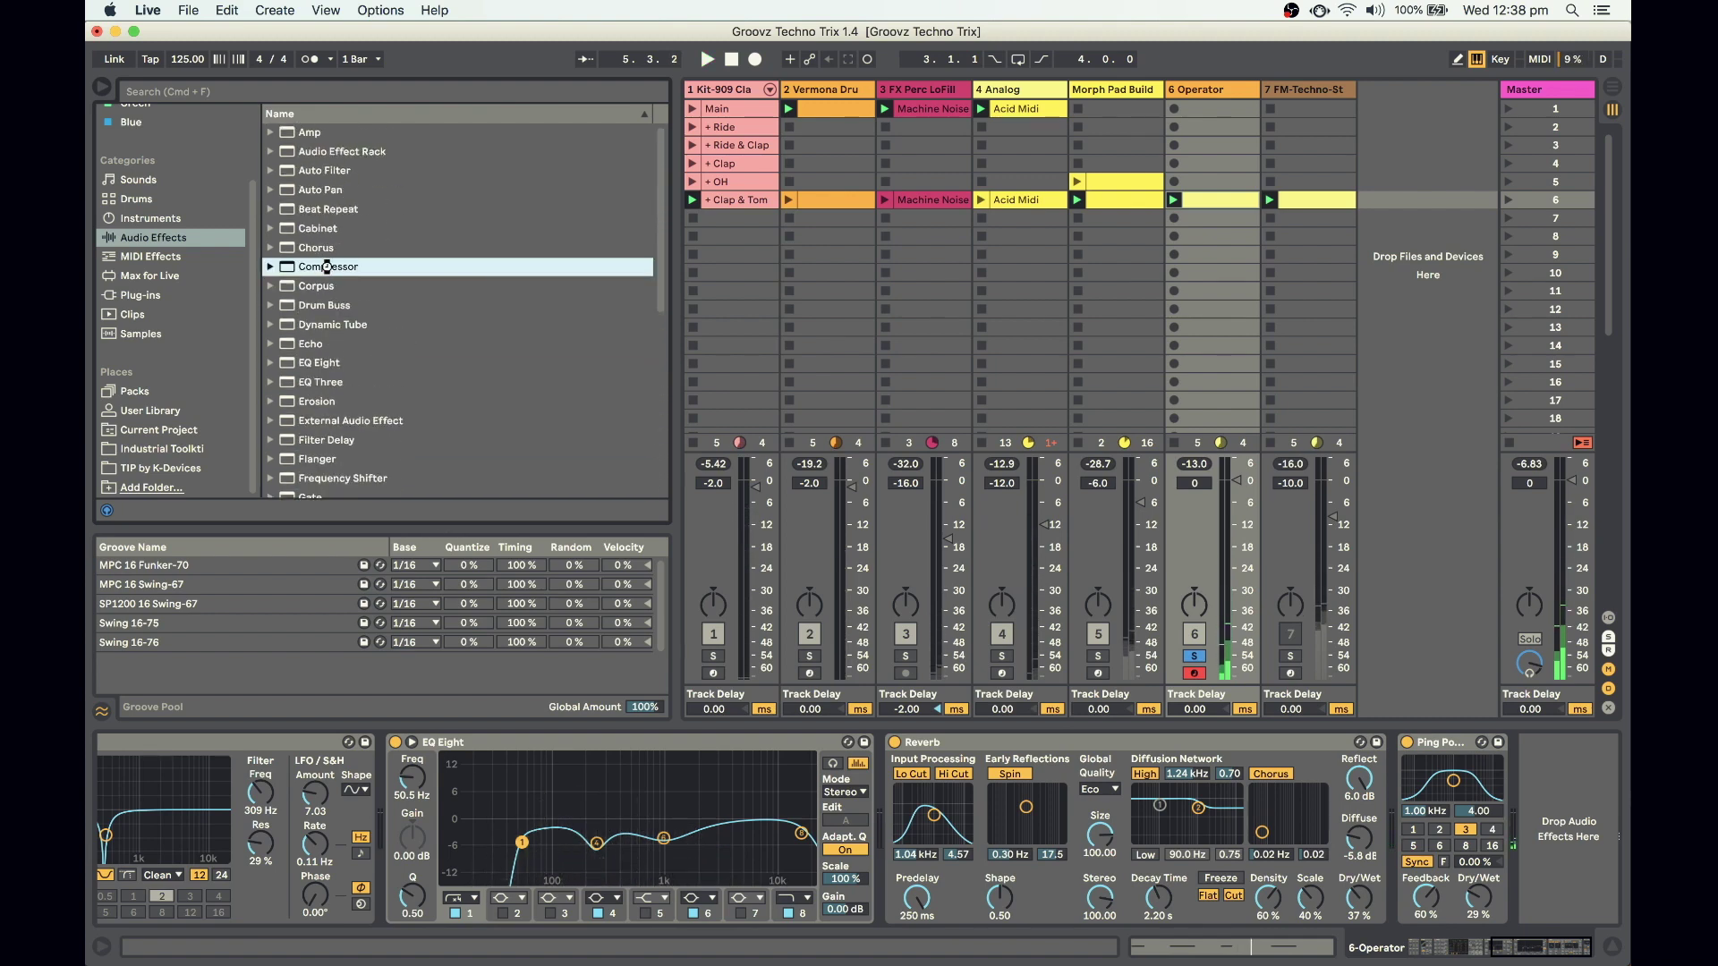
click(102, 86)
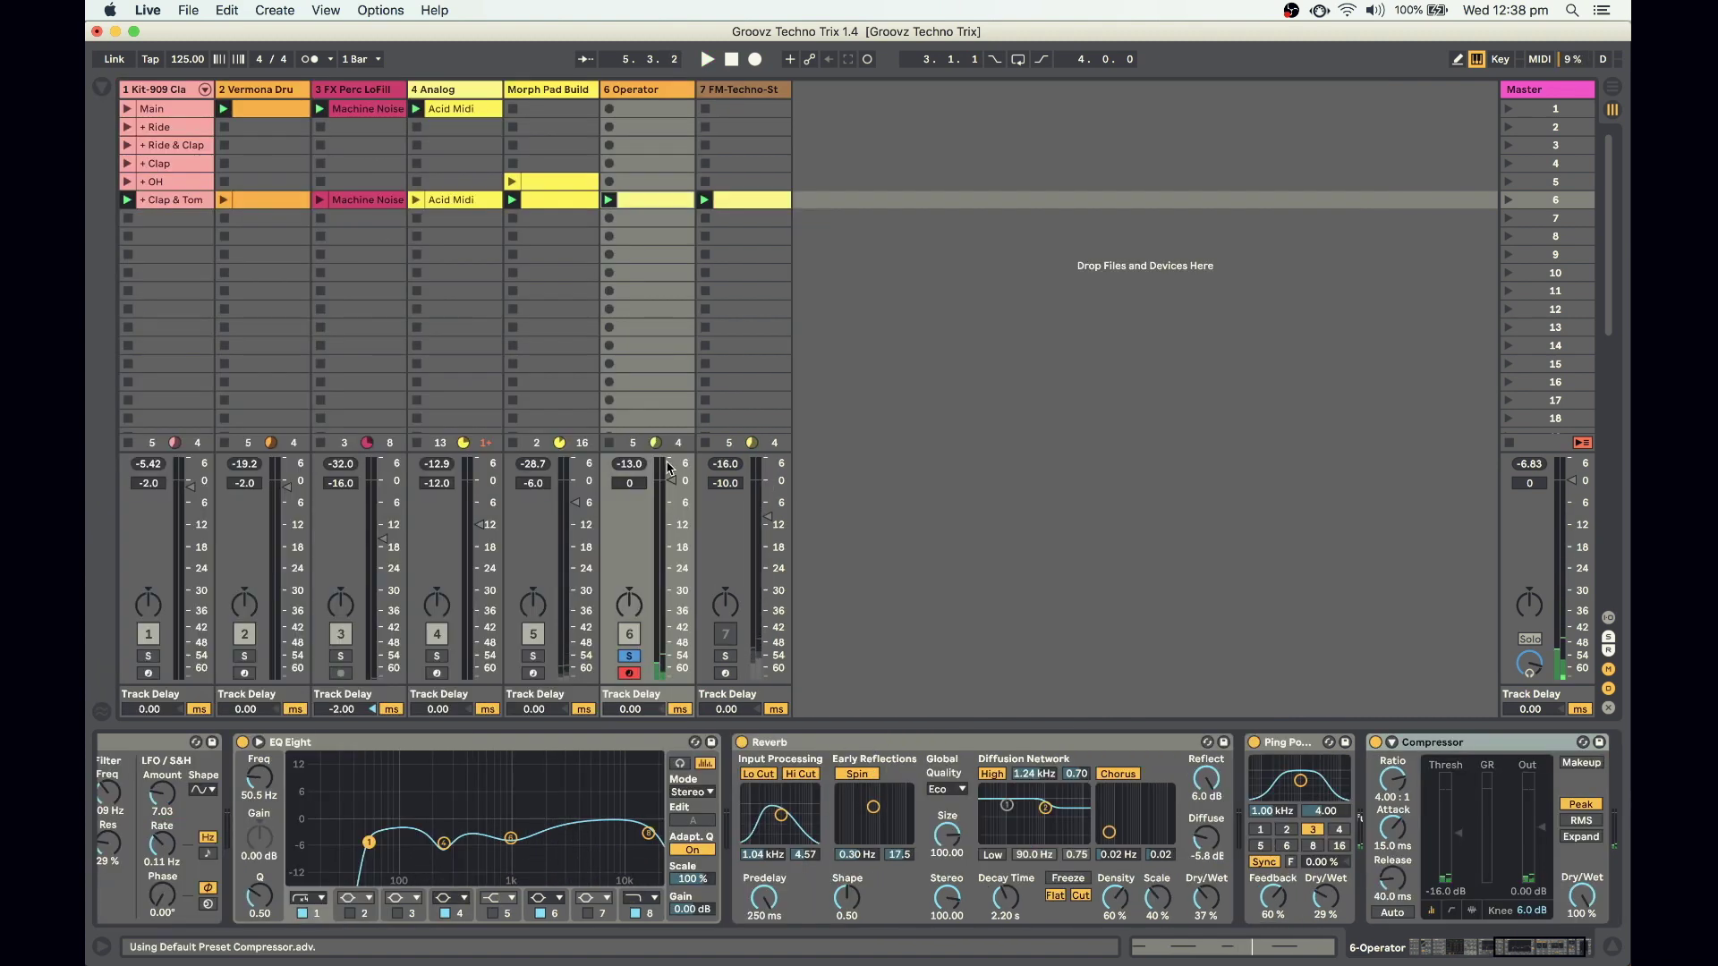
click(855, 745)
click(1291, 748)
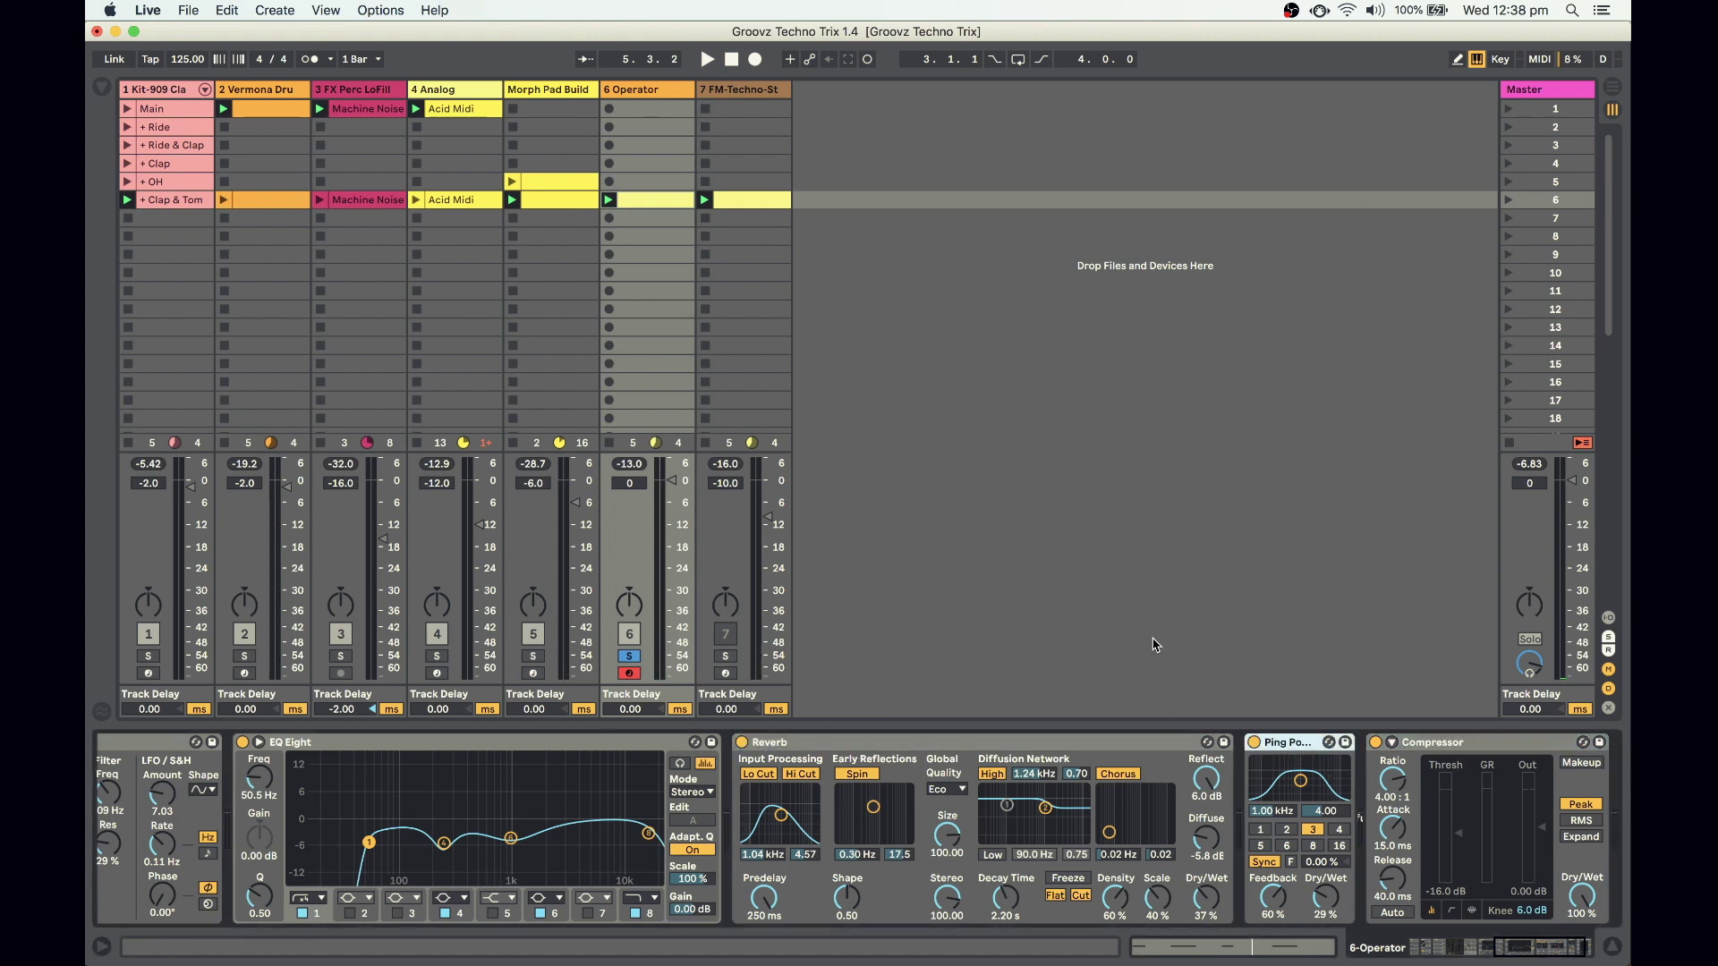
Start playback and raise EQ Eight's output gain to 5.81 dB to drive the Compressor harder
key(space)
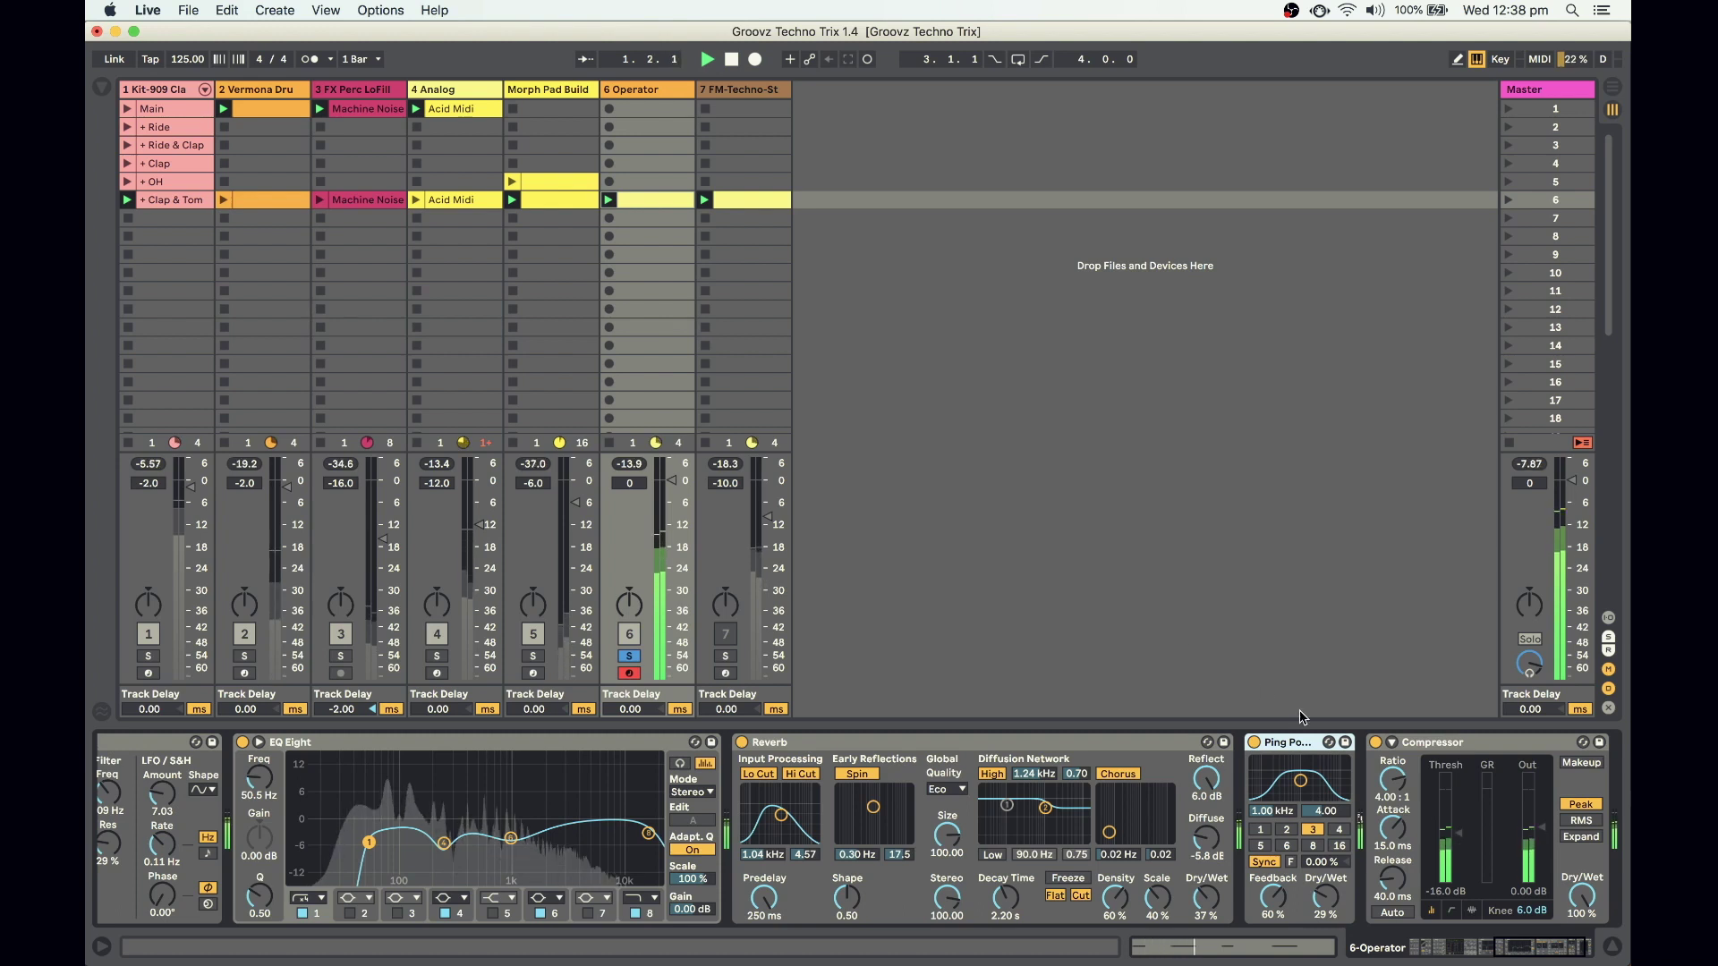
mouse_move(693, 909)
mouse_down()
mouse_move(694, 875)
mouse_move(693, 902)
mouse_up()
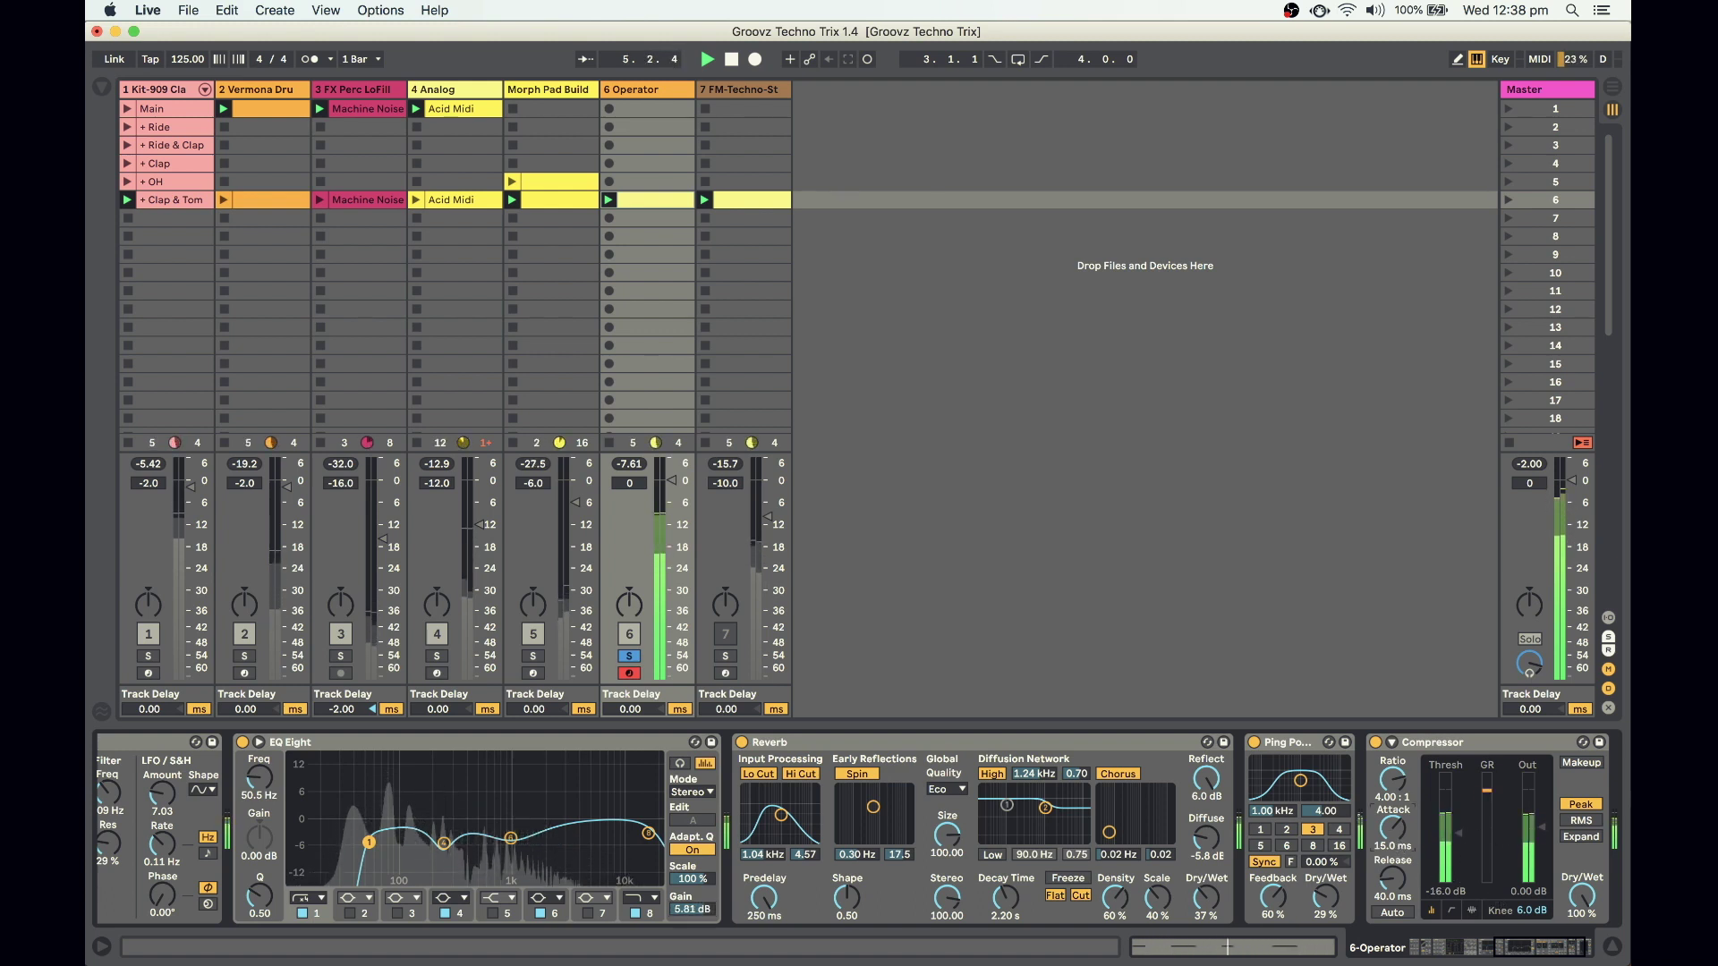
drag(1395, 843, 1395, 832)
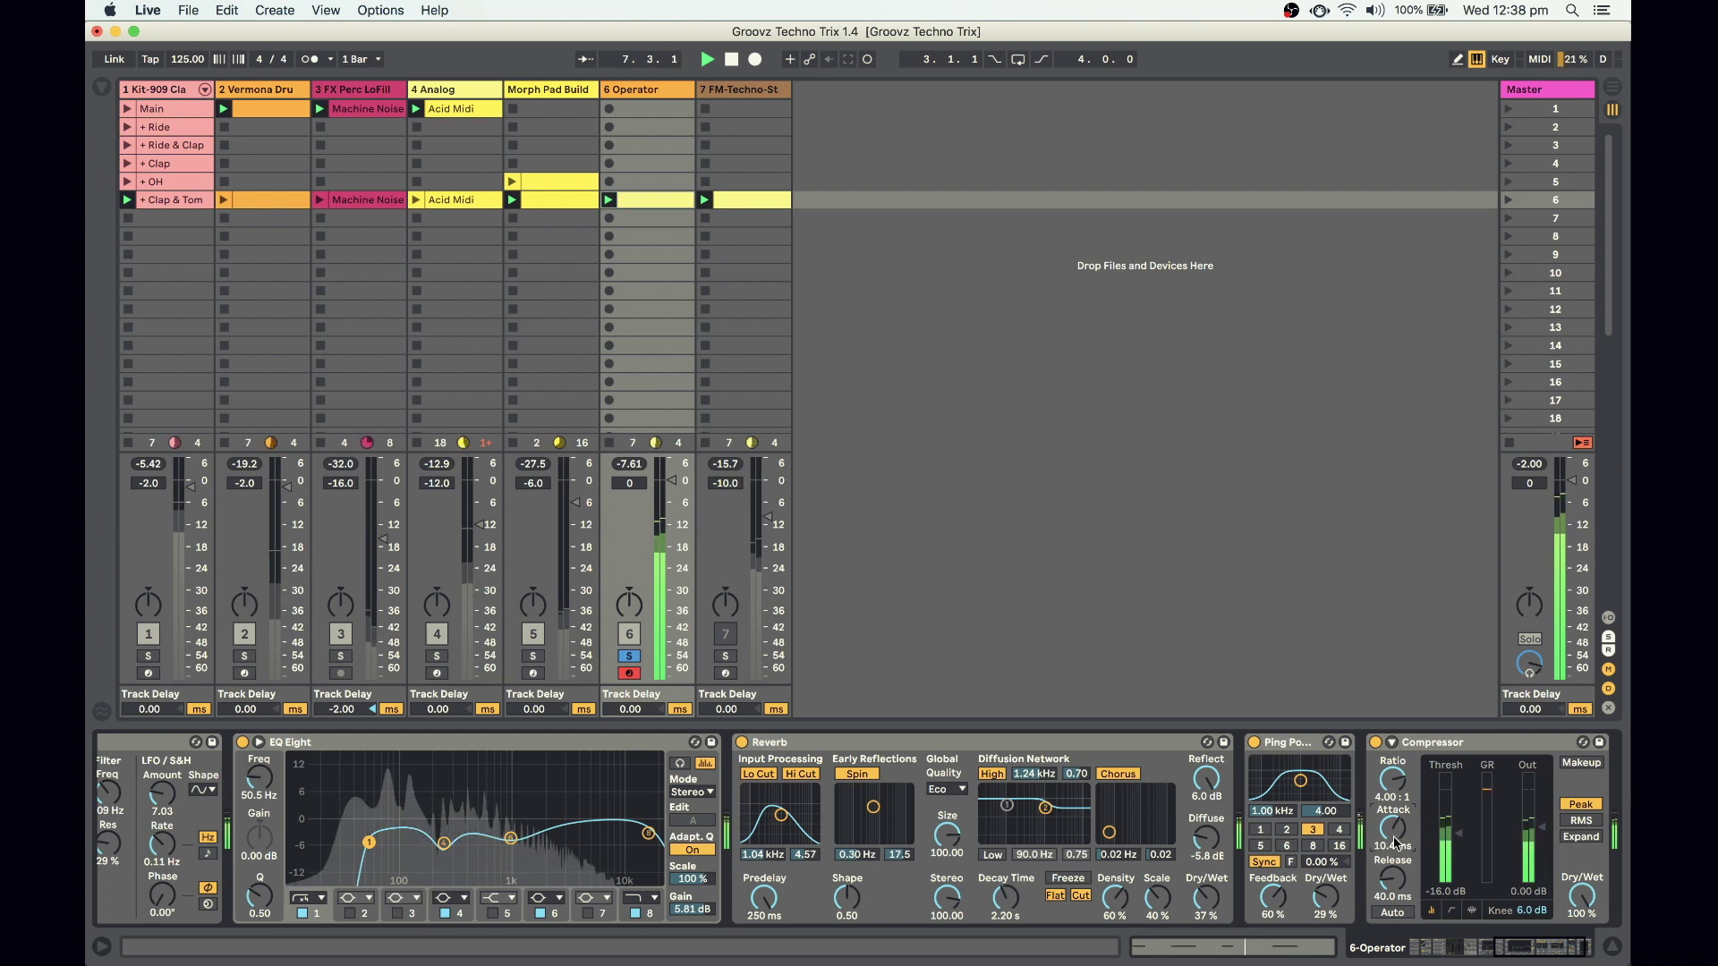
Stop playback, add a Limiter after the Compressor on the Operator track, and hide the browser
click(1533, 948)
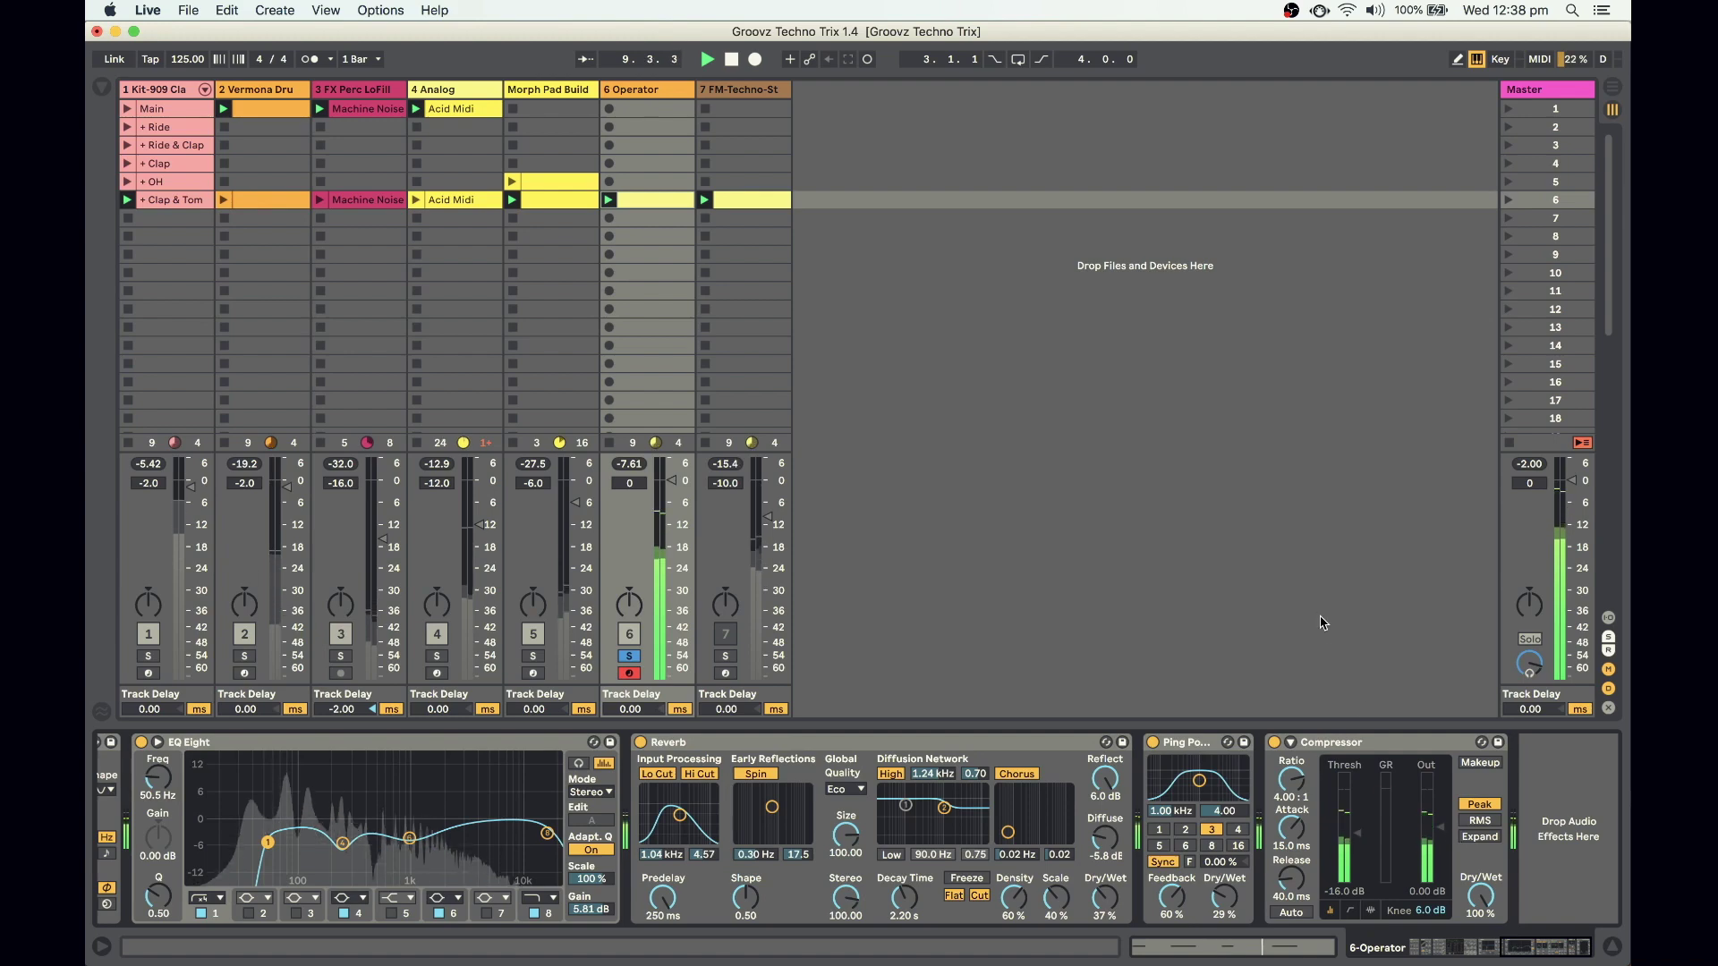
click(102, 89)
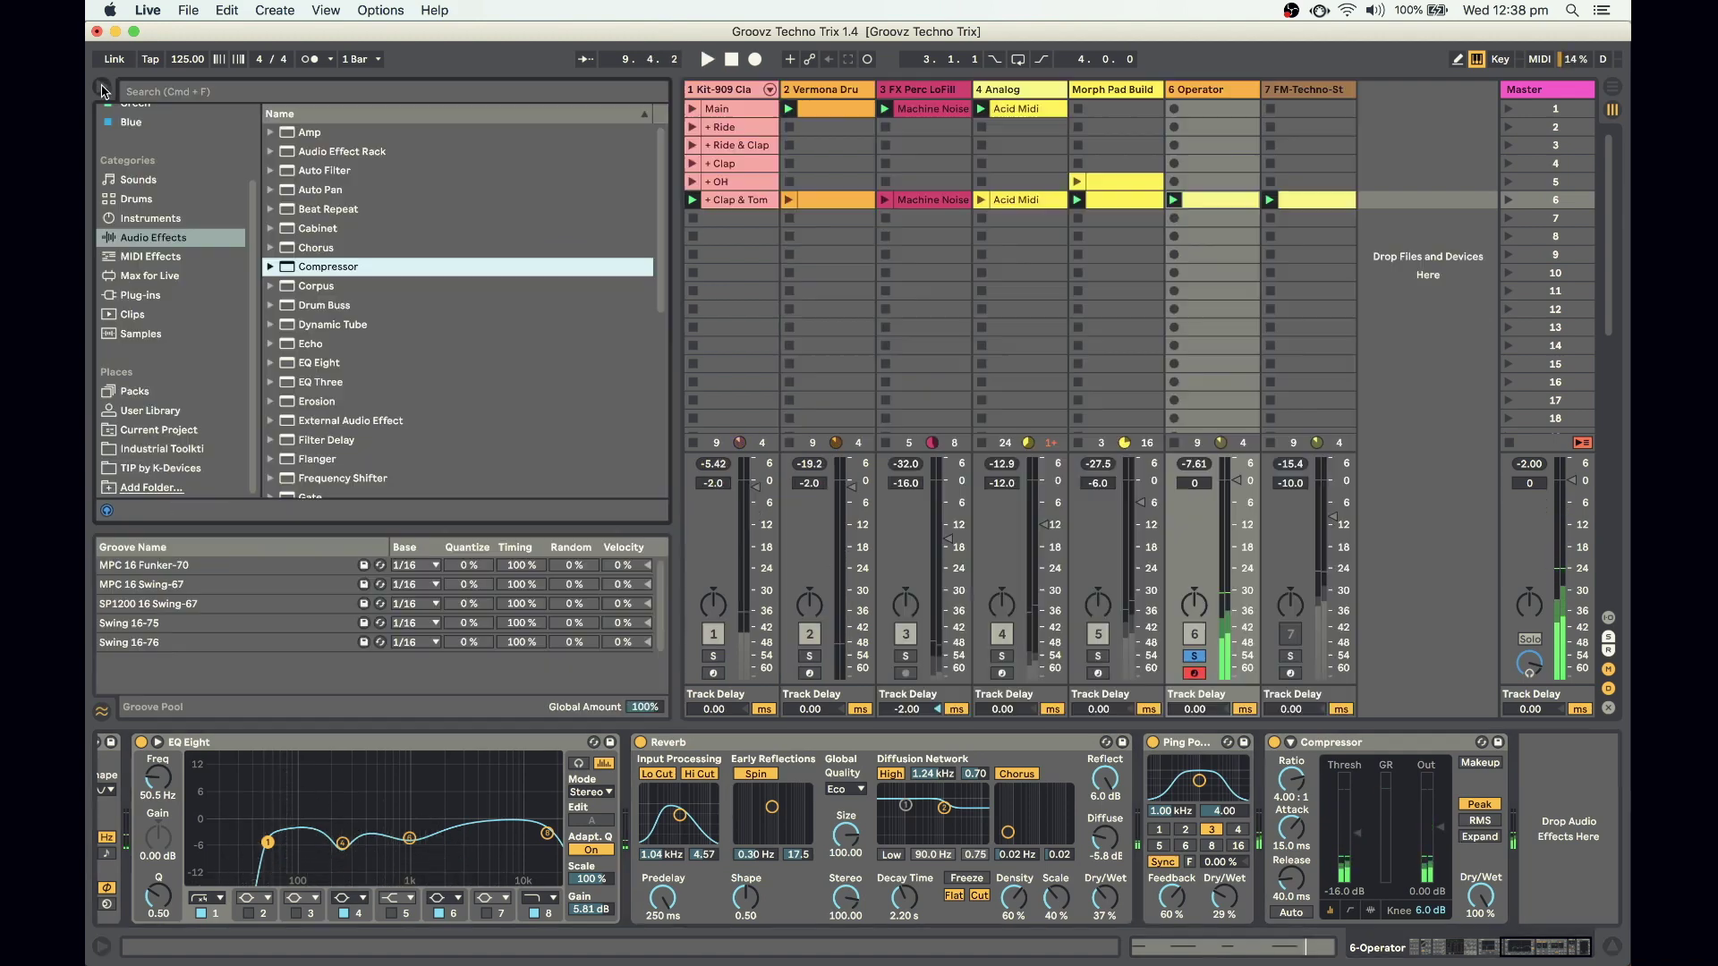
scroll(346, 371, down, 10)
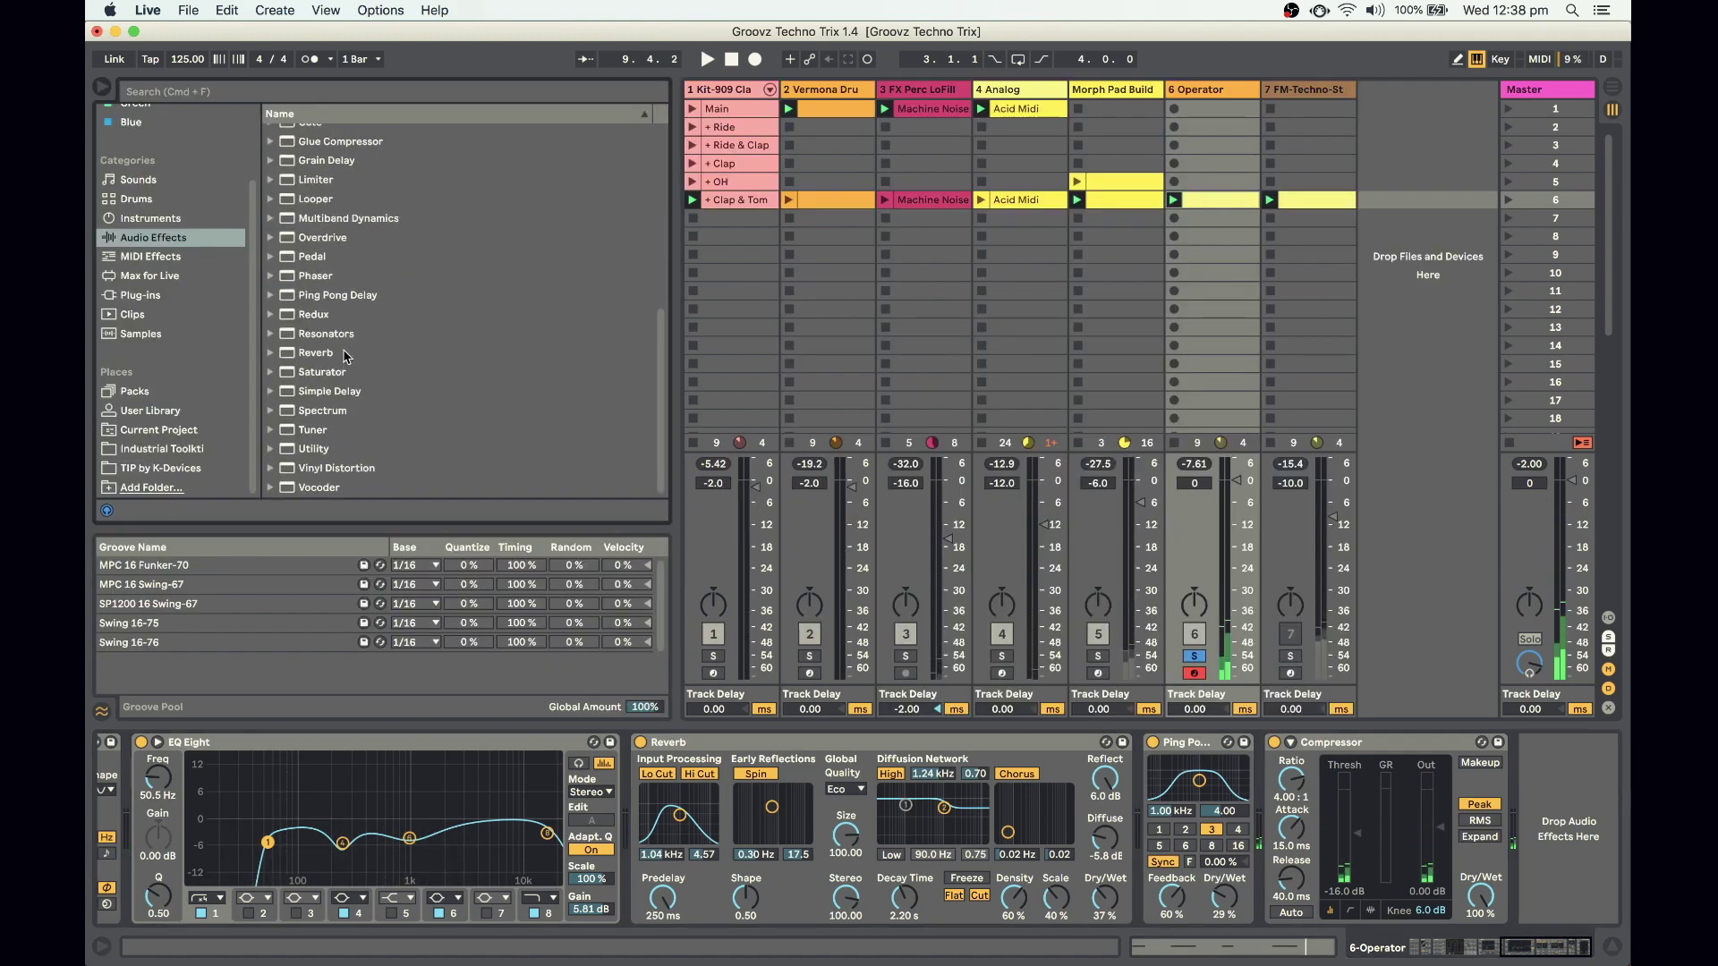
double_click(315, 180)
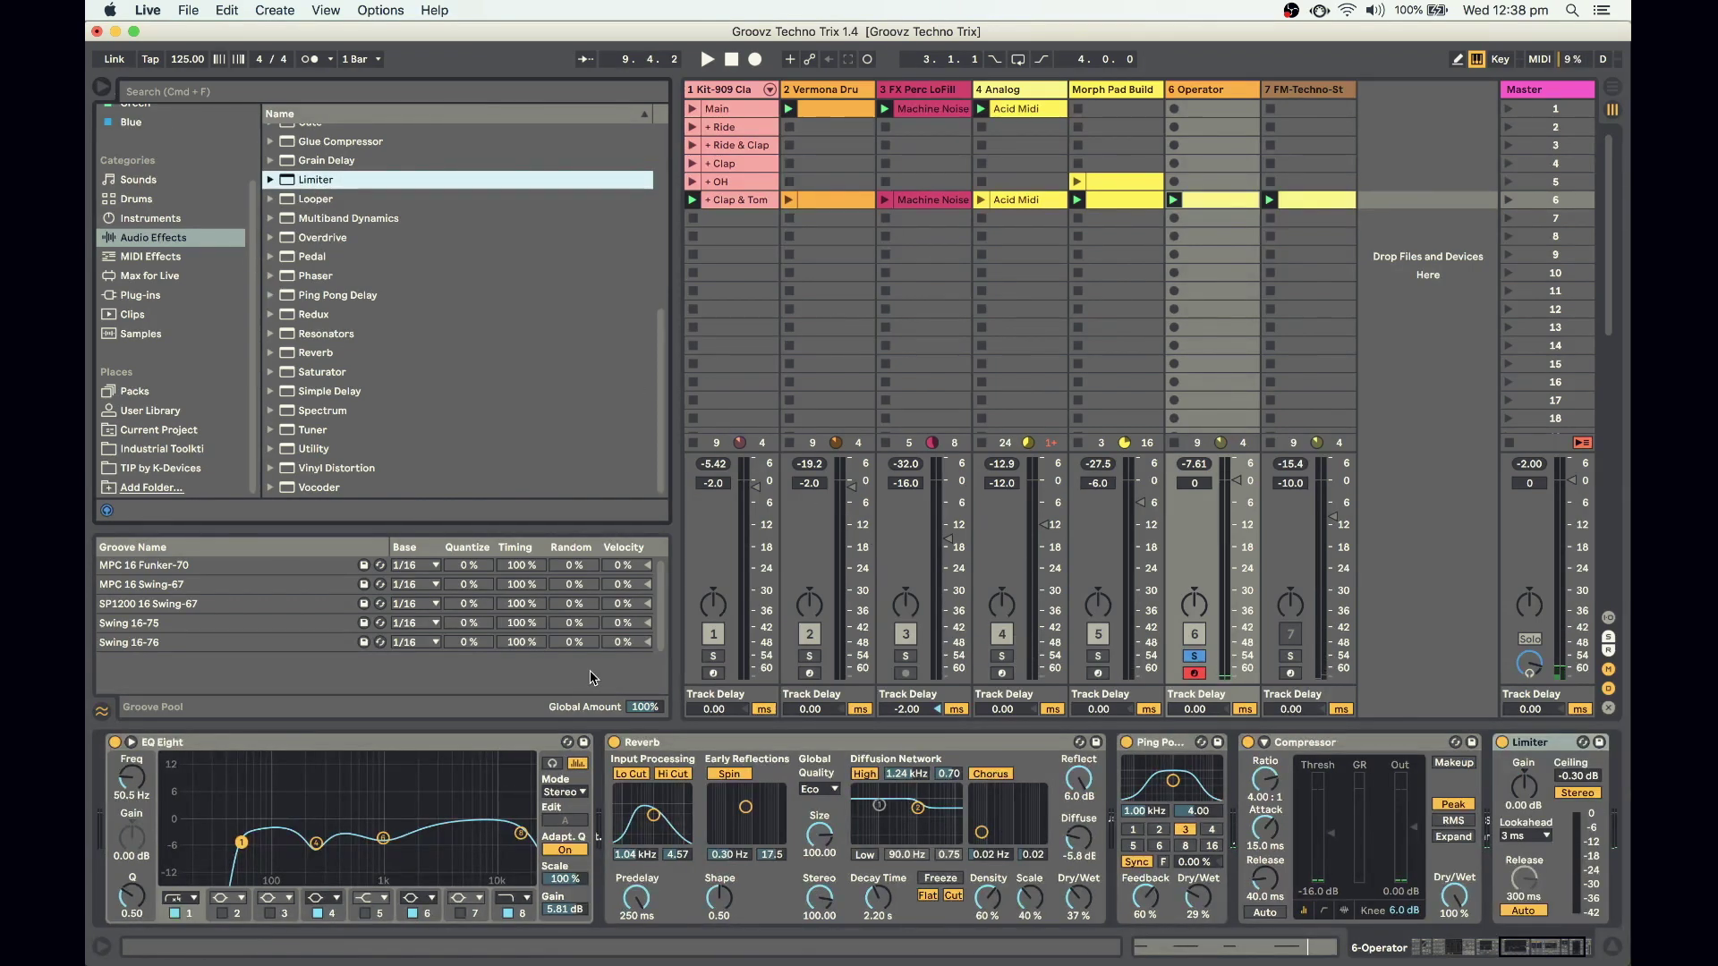
click(756, 869)
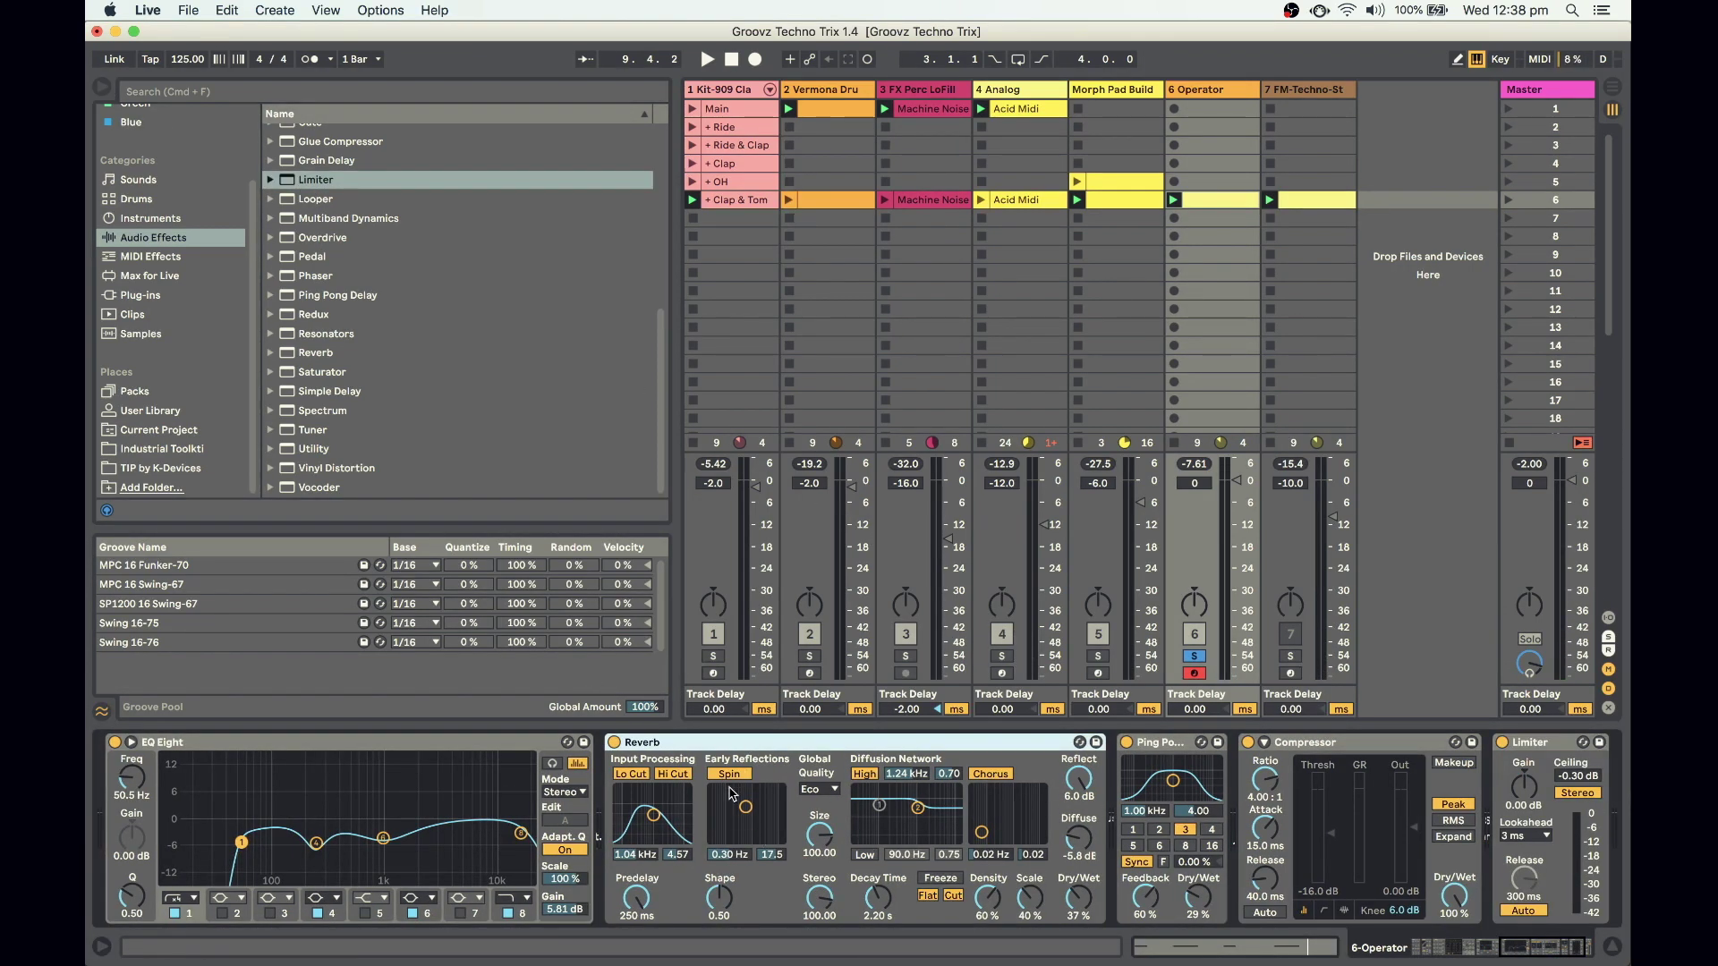
click(102, 87)
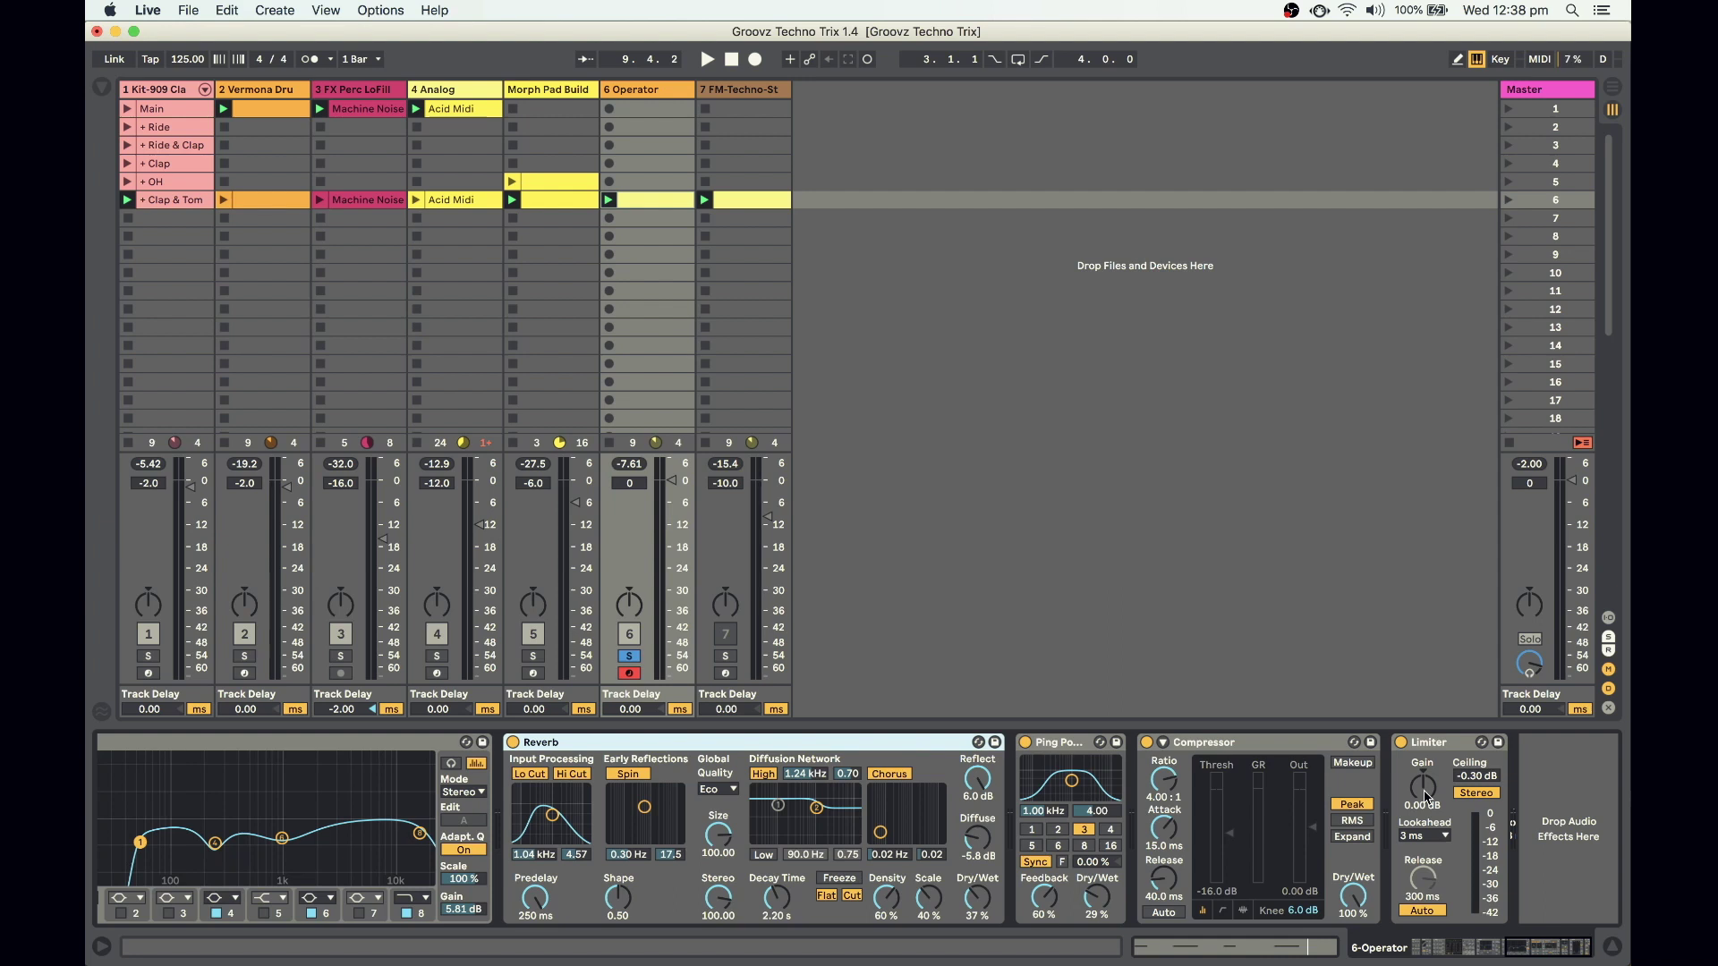
Raise the Limiter's Gain to 12.1 dB during playback, and stop playback
key(space)
drag(1424, 796, 1426, 743)
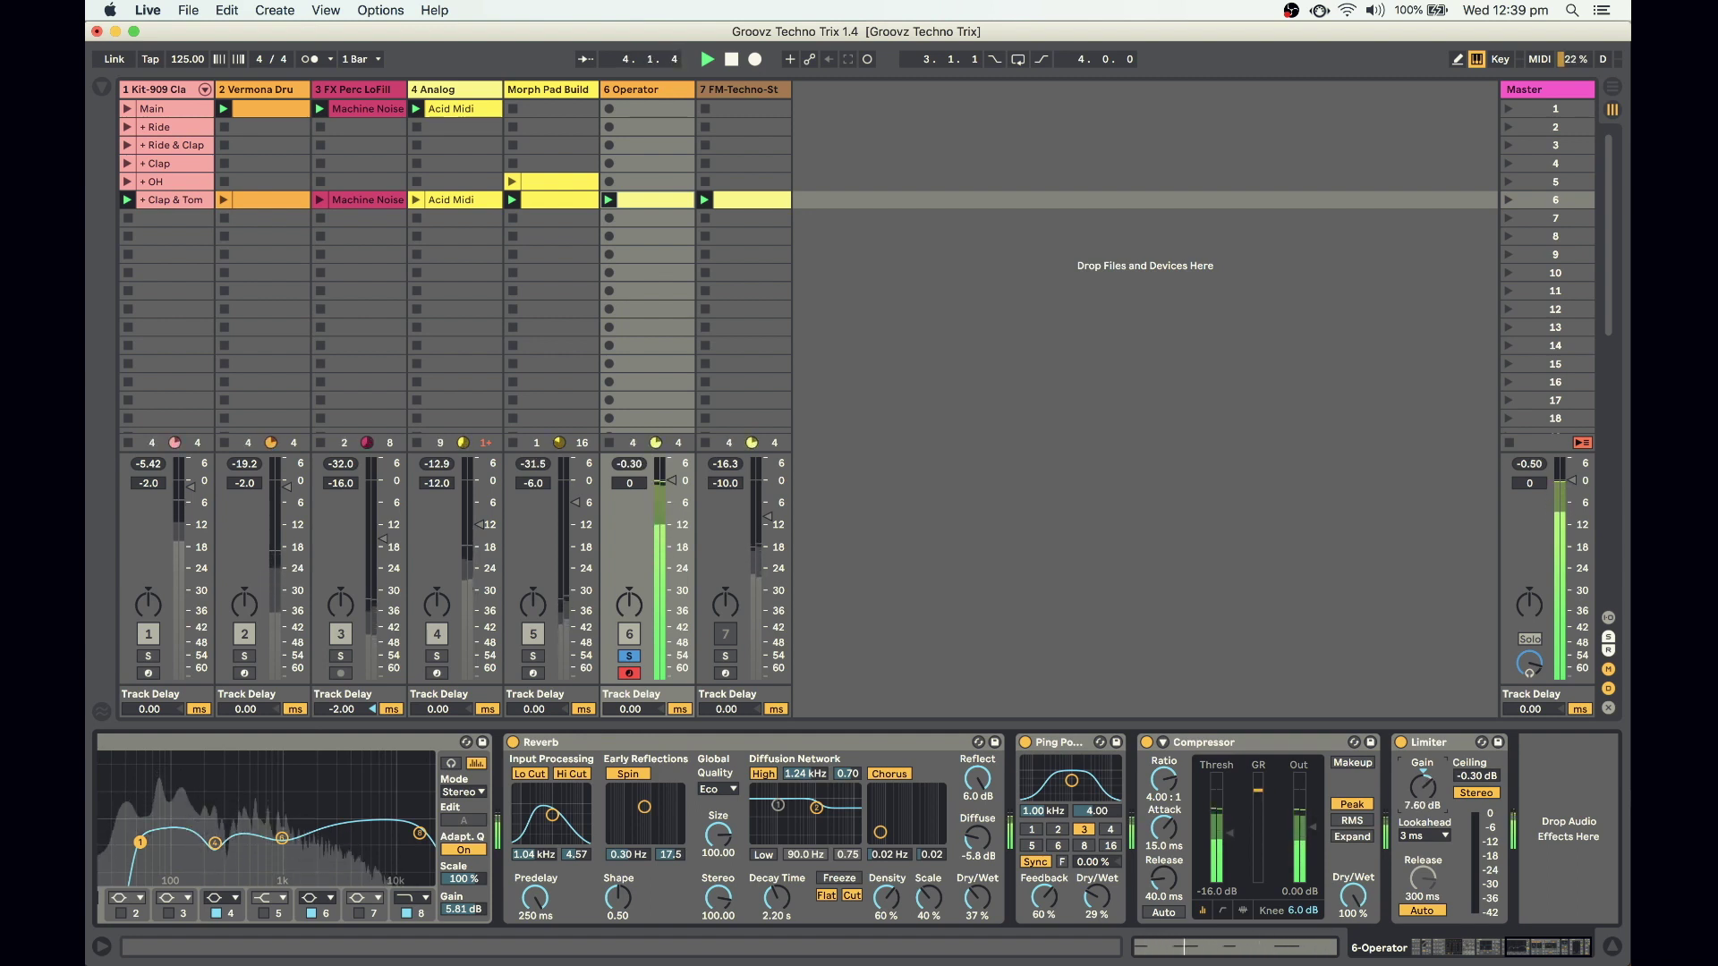
drag(1426, 713, 1426, 707)
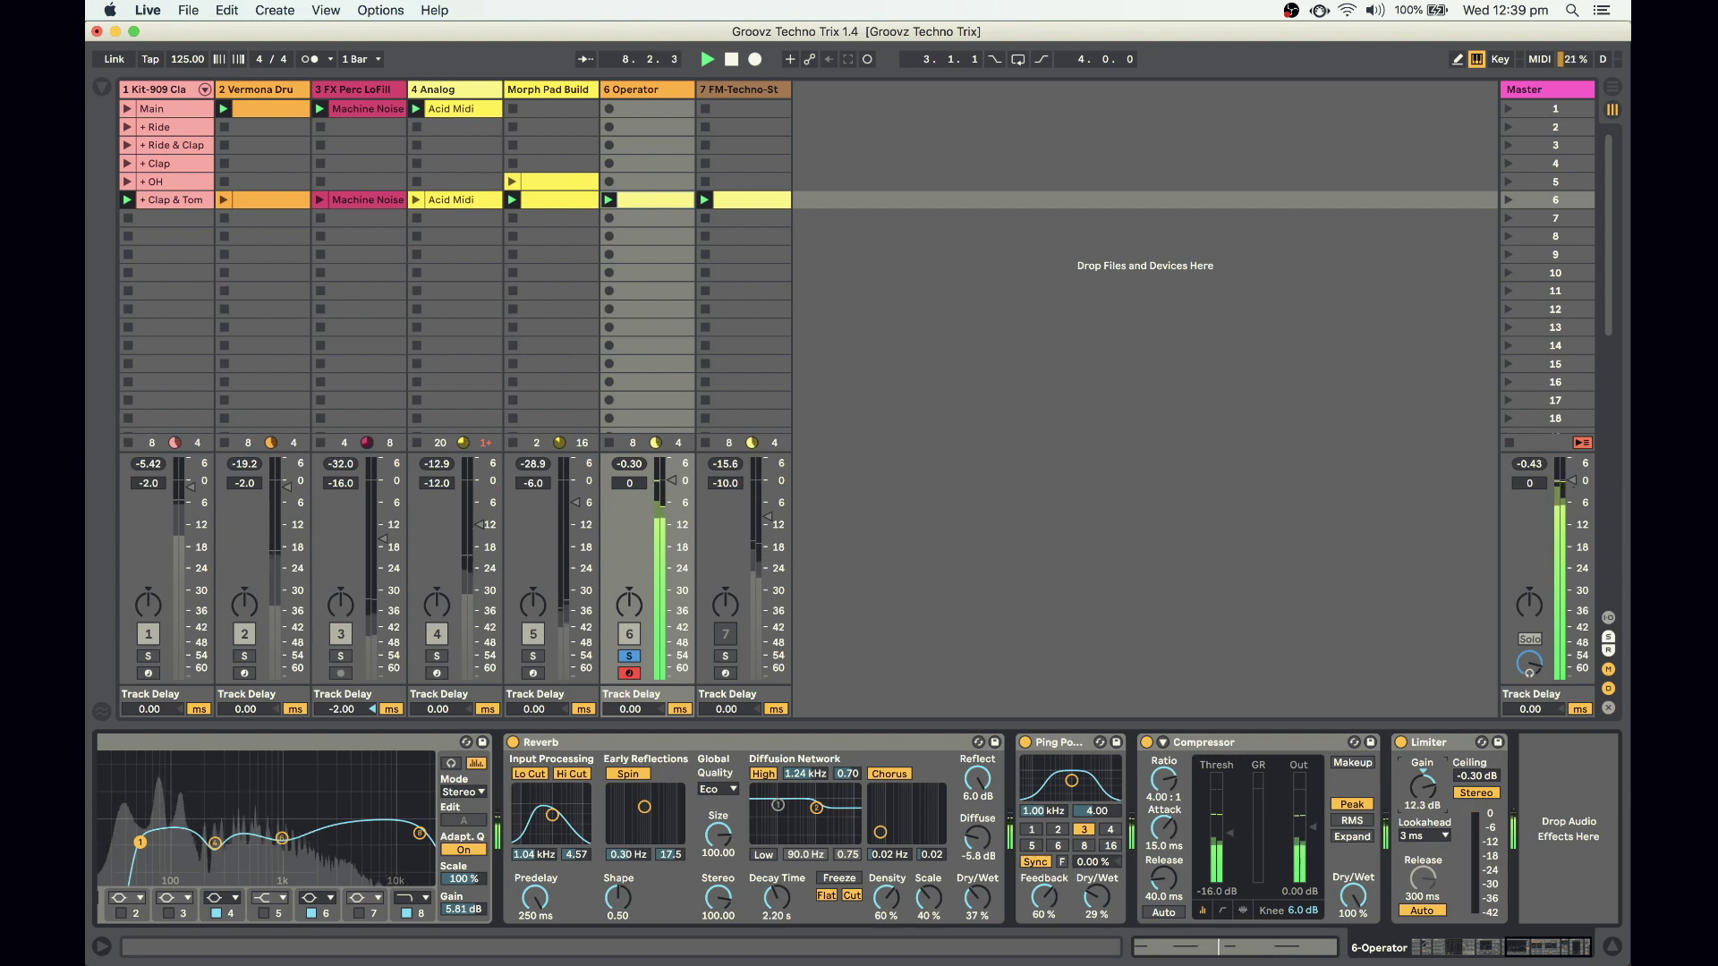
key(space)
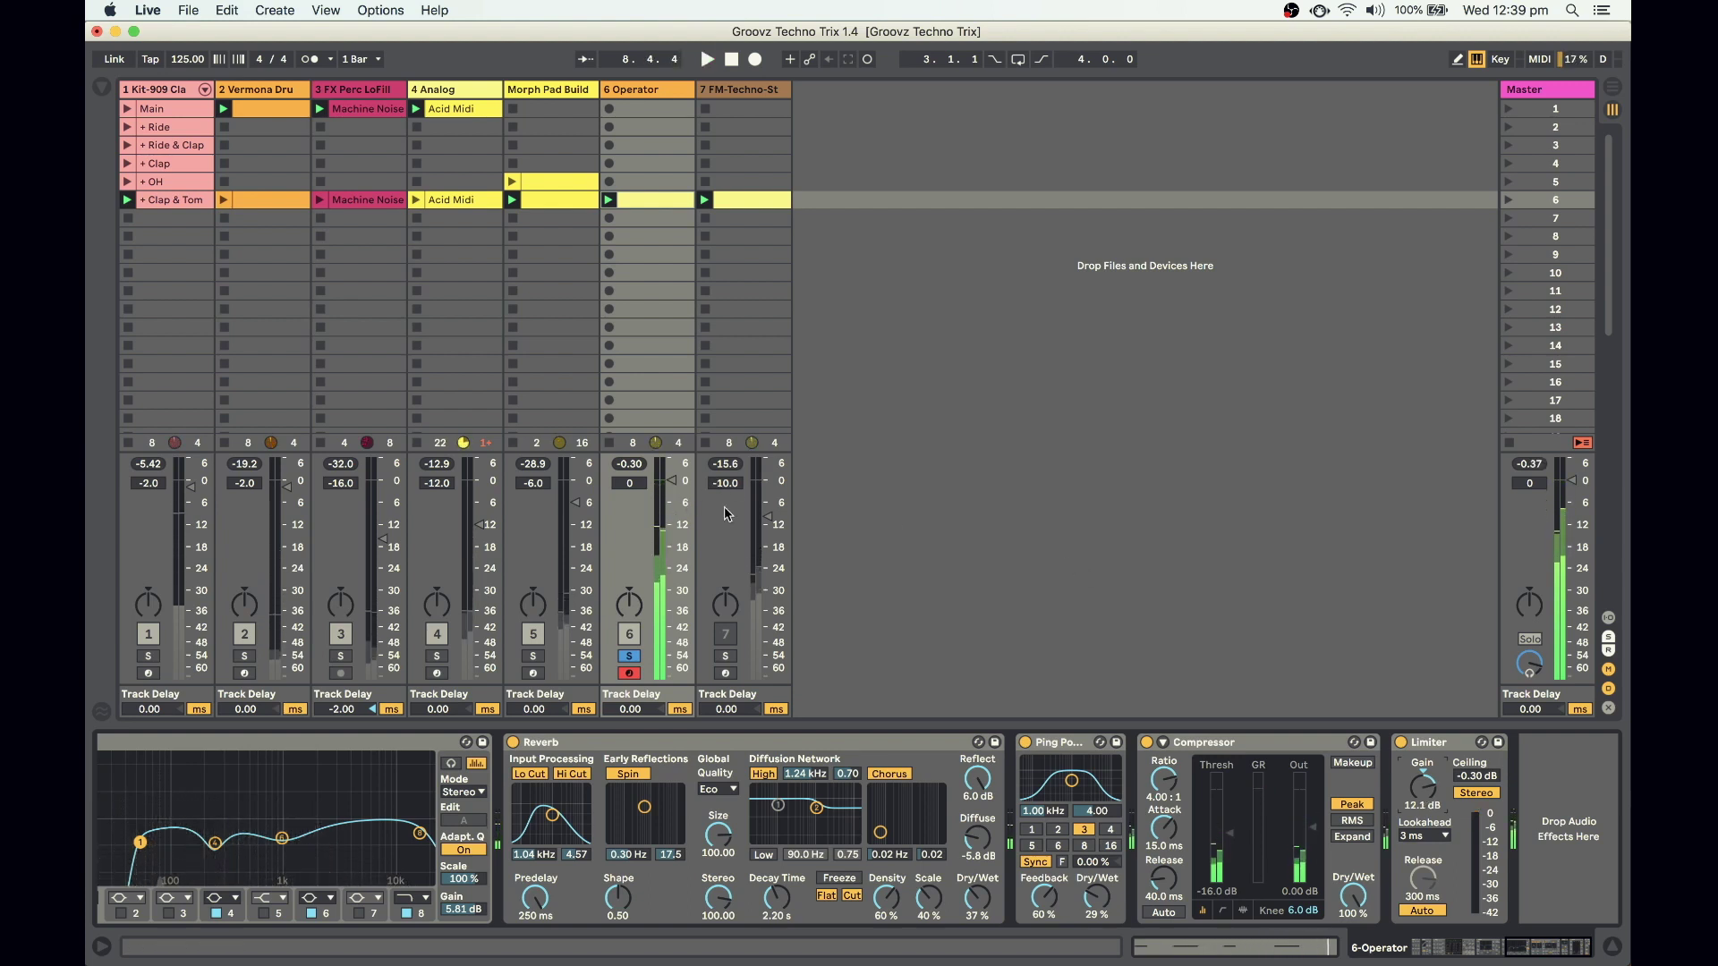
Lower the Operator track's volume to -10 dB, turn off its solo, and play it with the full mix
drag(671, 481, 679, 551)
key(space)
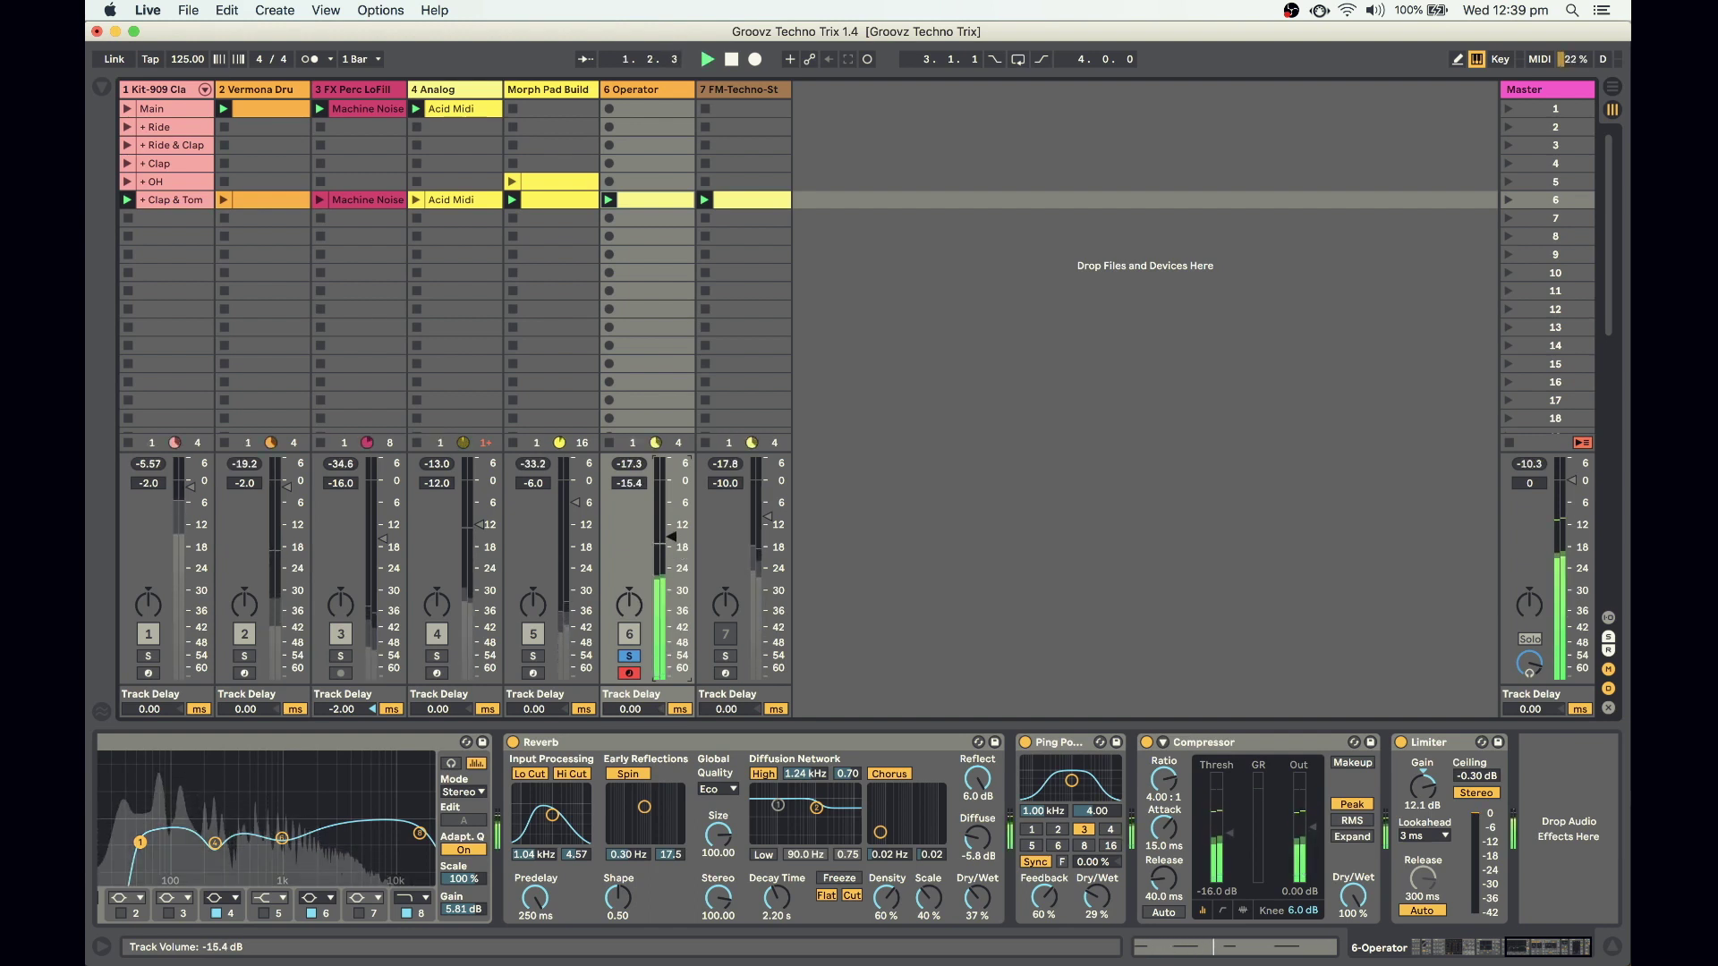
click(629, 656)
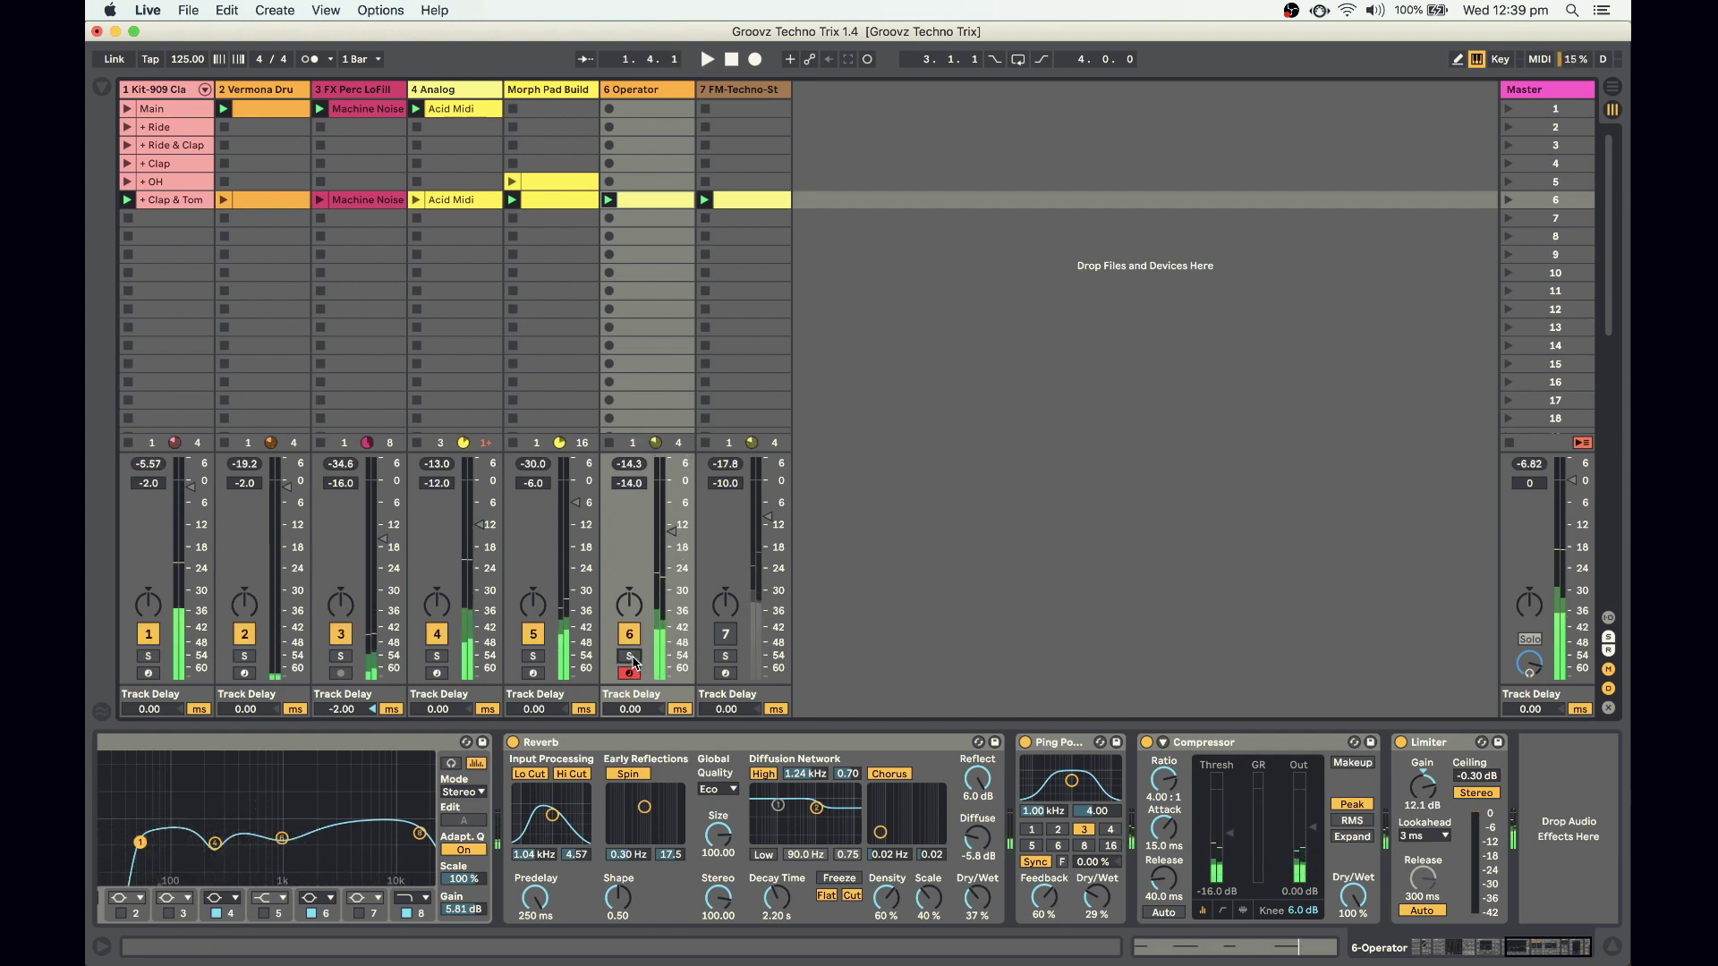
key(space)
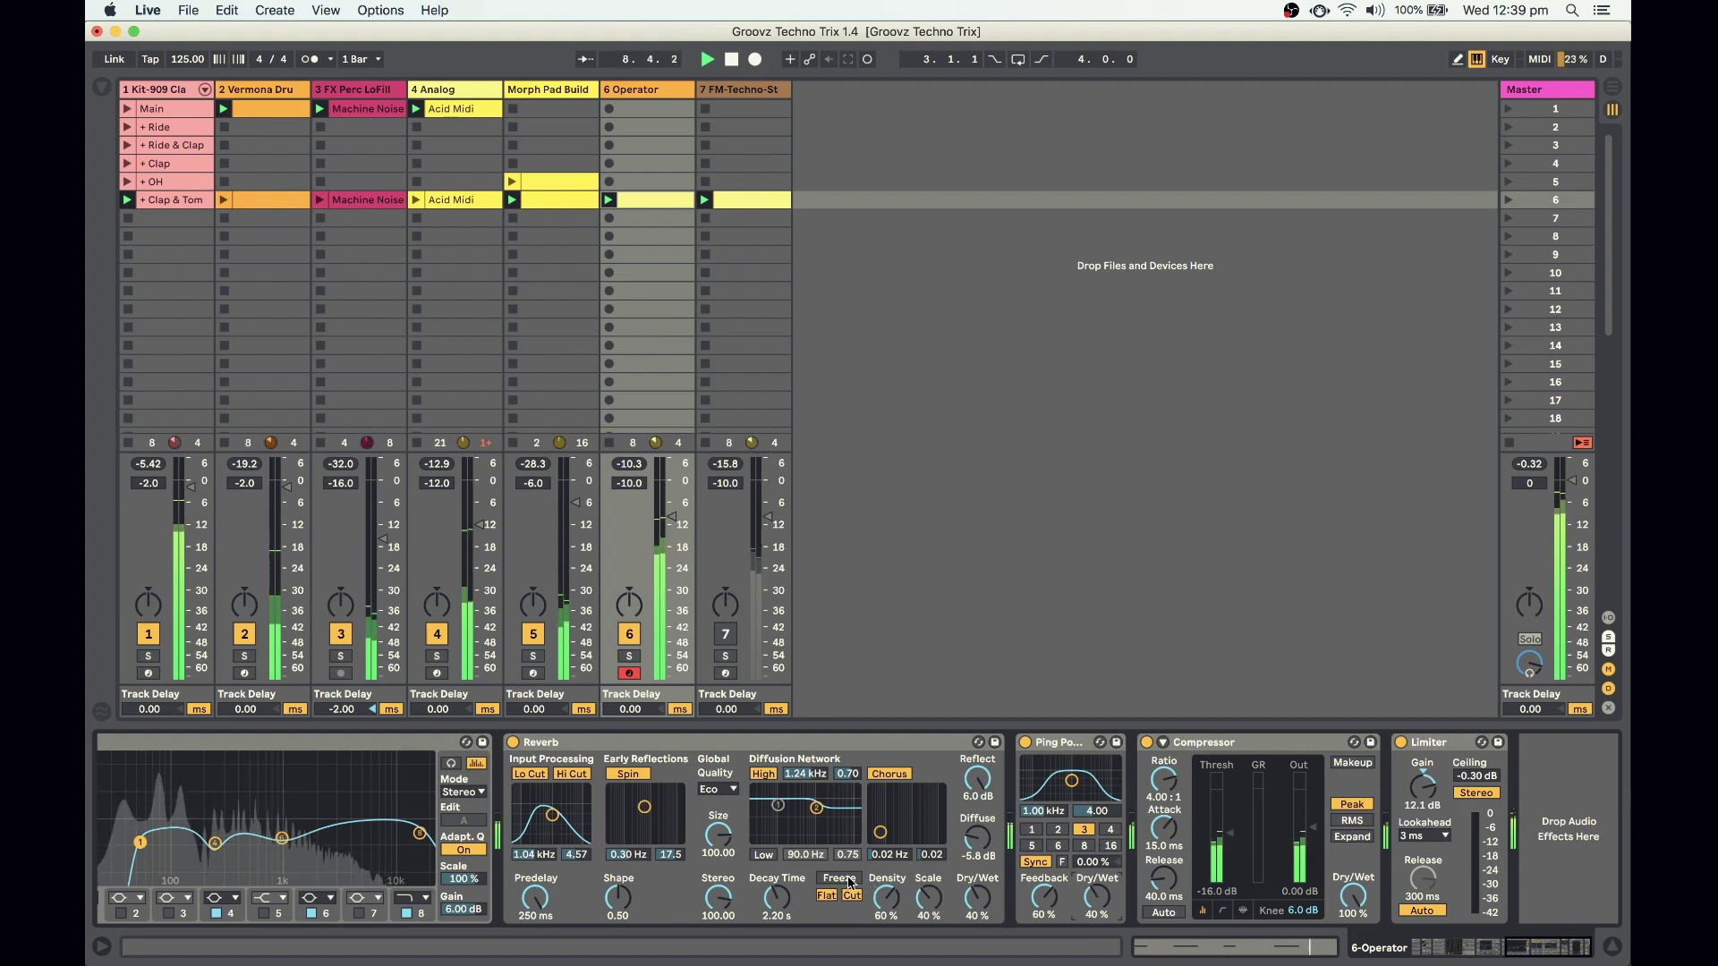
Insert a Utility between the Ping Pong Delay and the Compressor, and hide the browser
scroll(459, 835, left, 2)
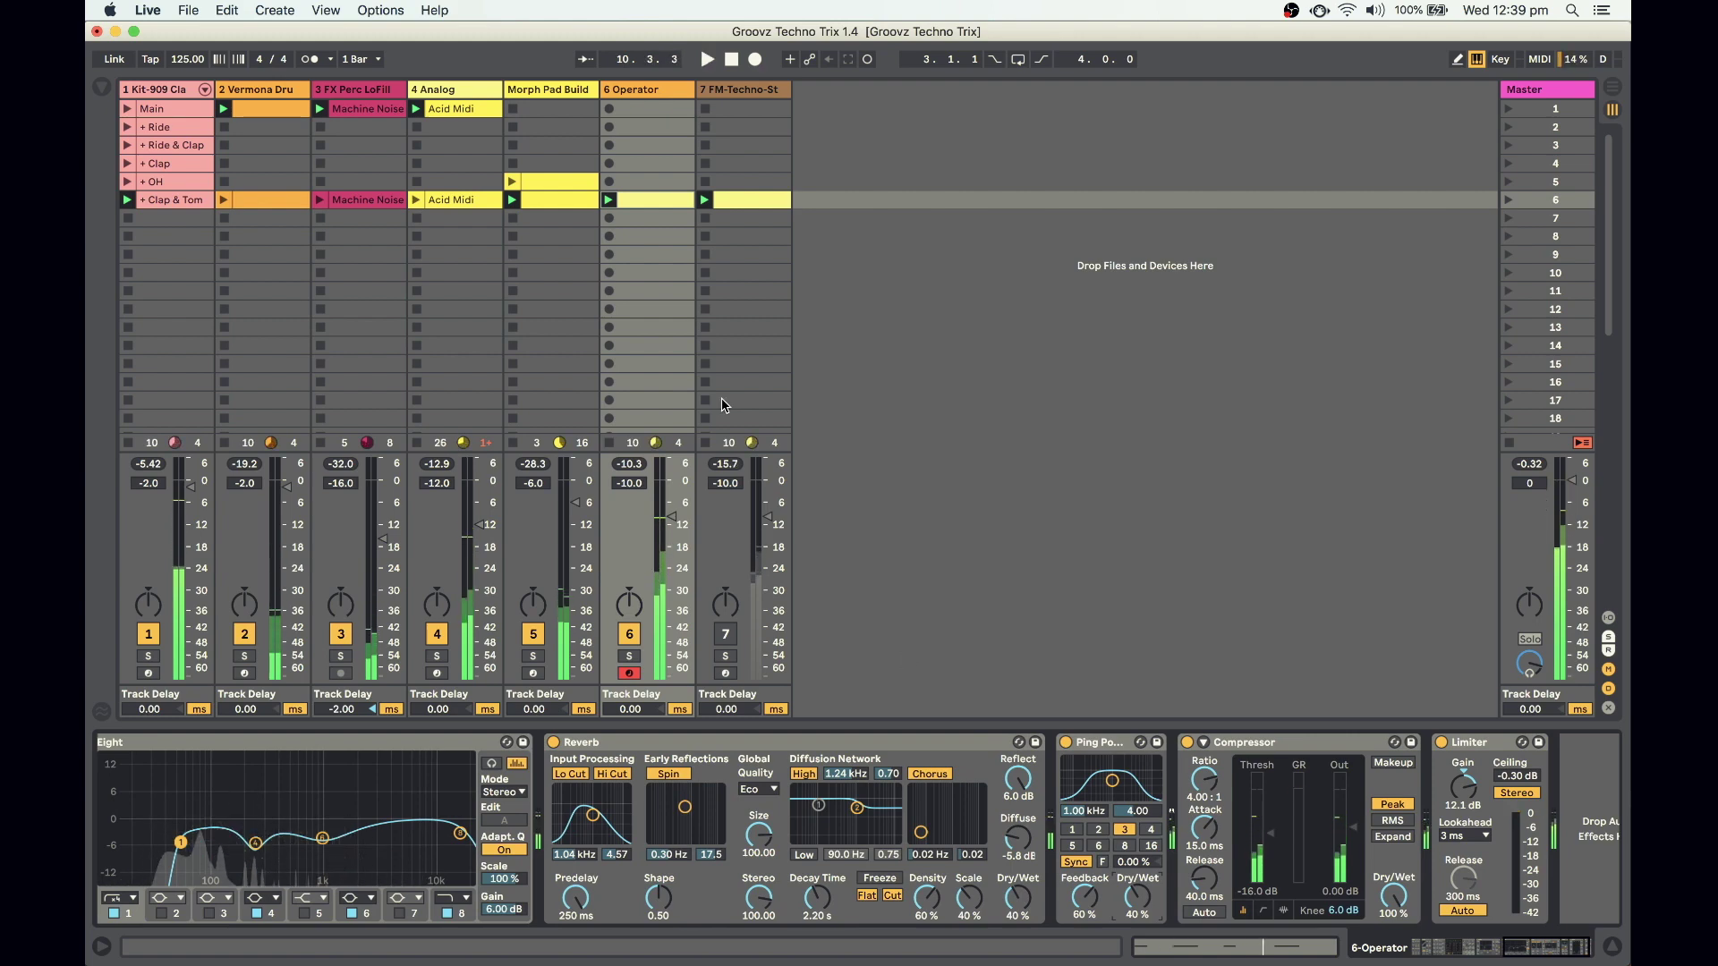
click(102, 88)
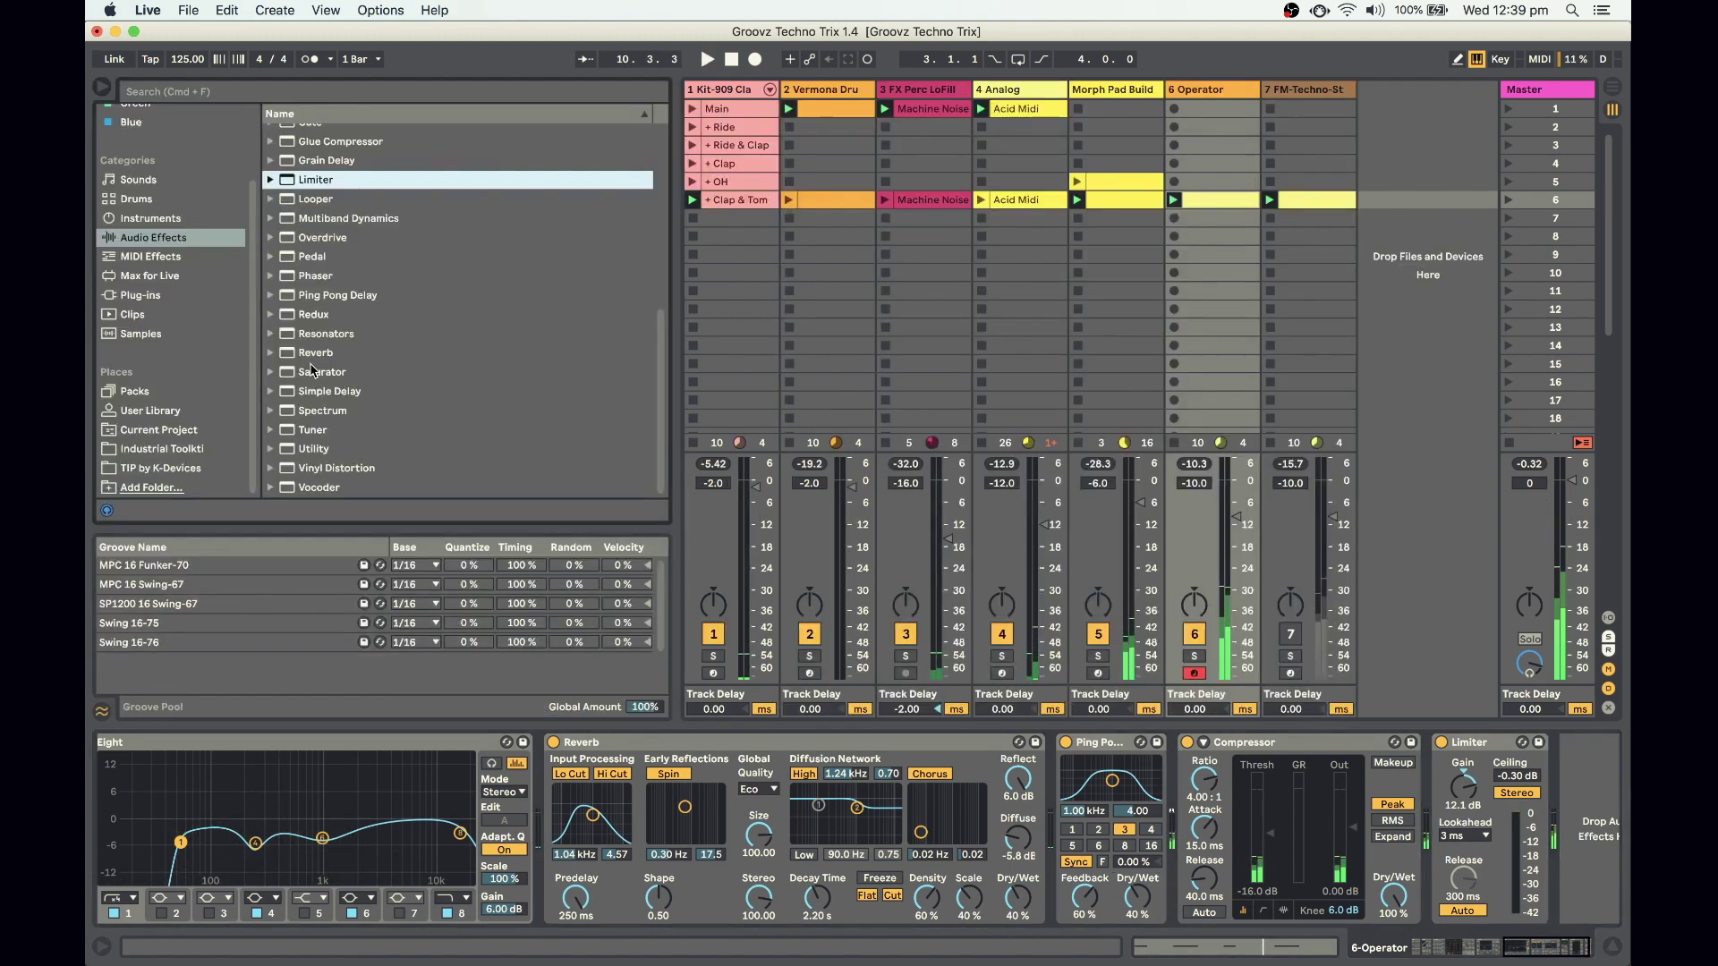
double_click(309, 449)
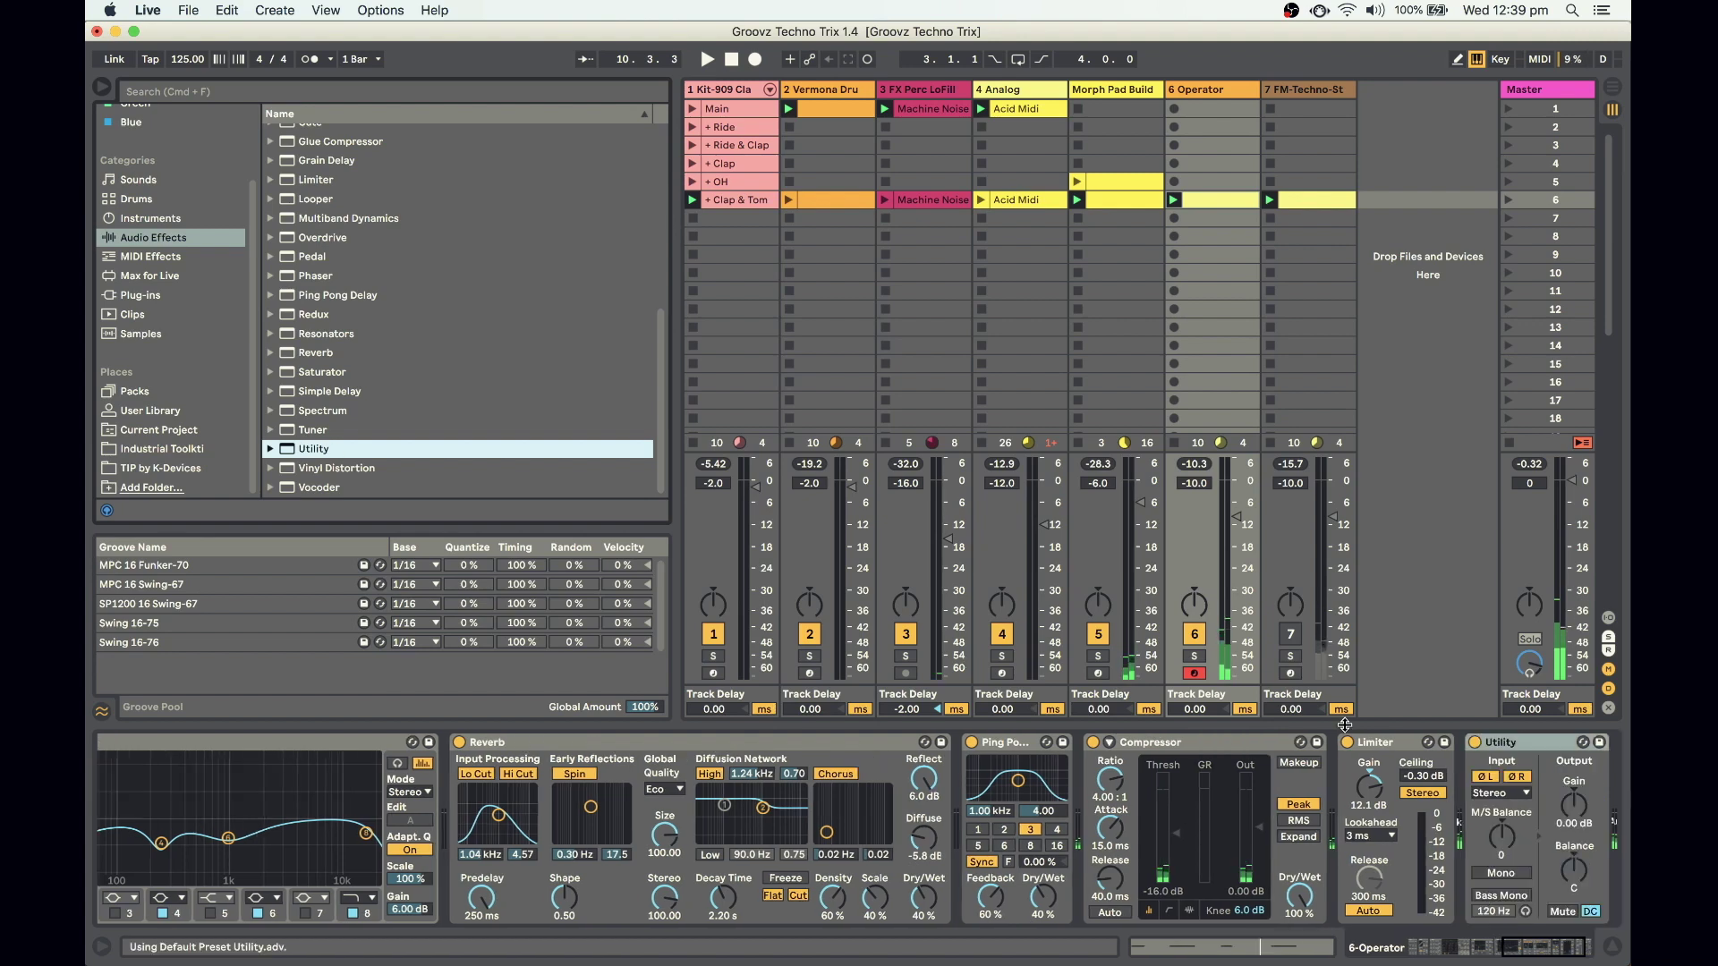
drag(1125, 777, 1122, 777)
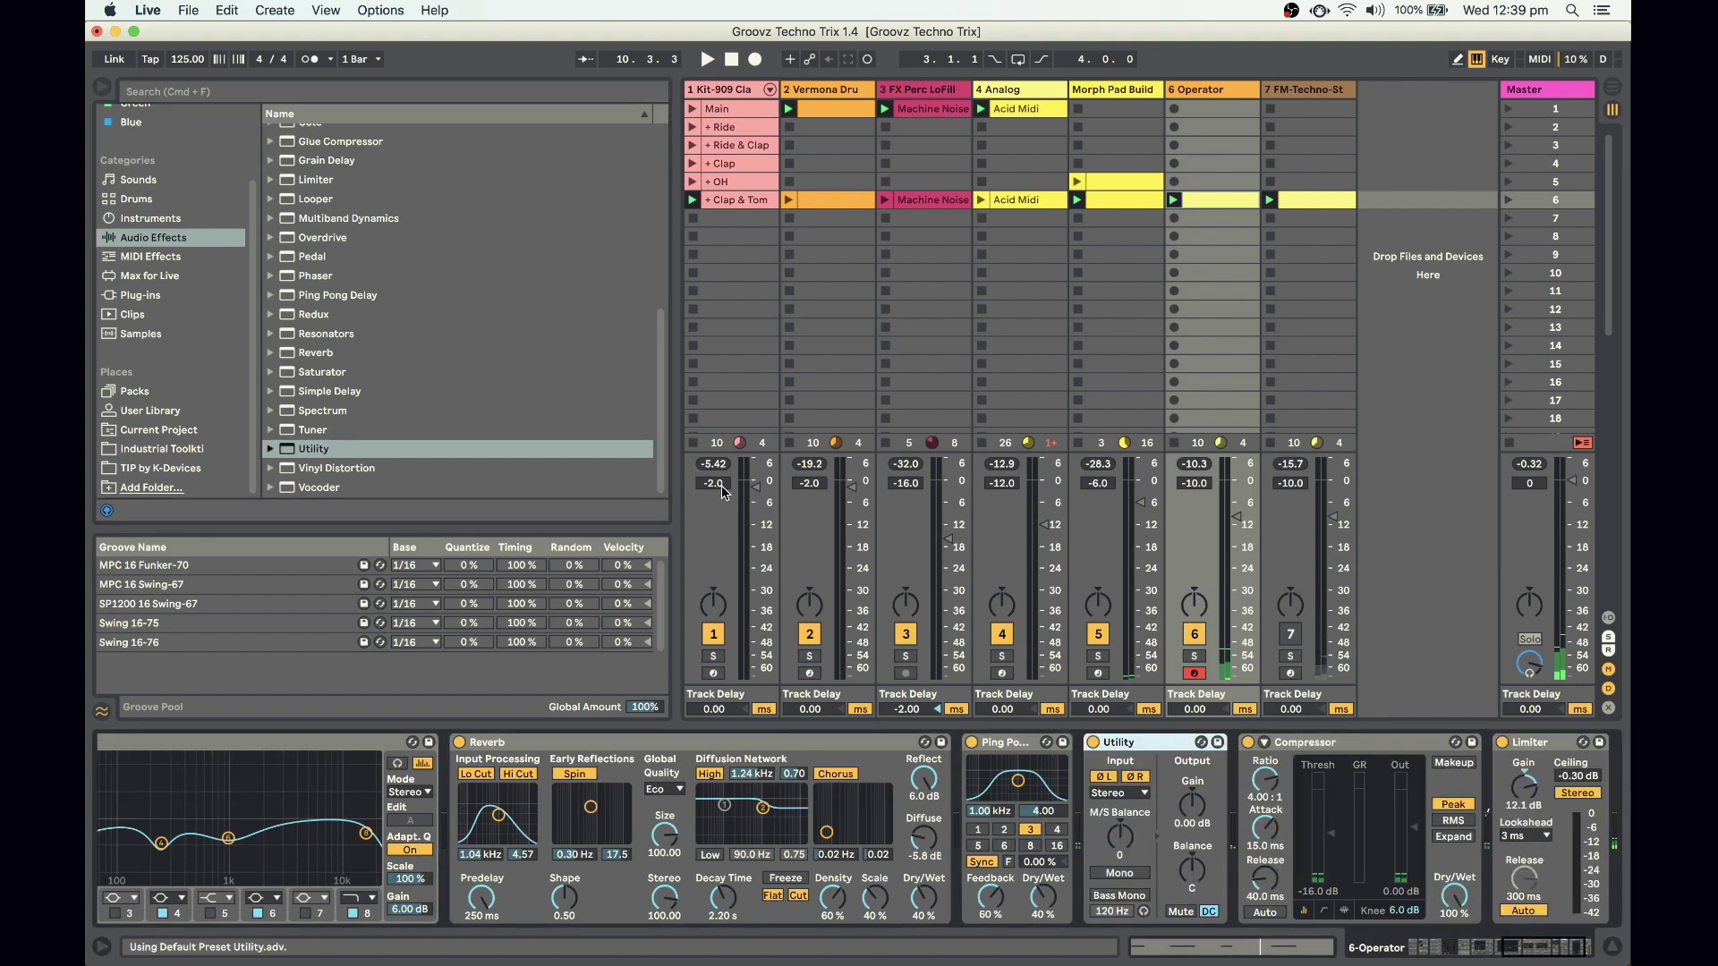
click(102, 87)
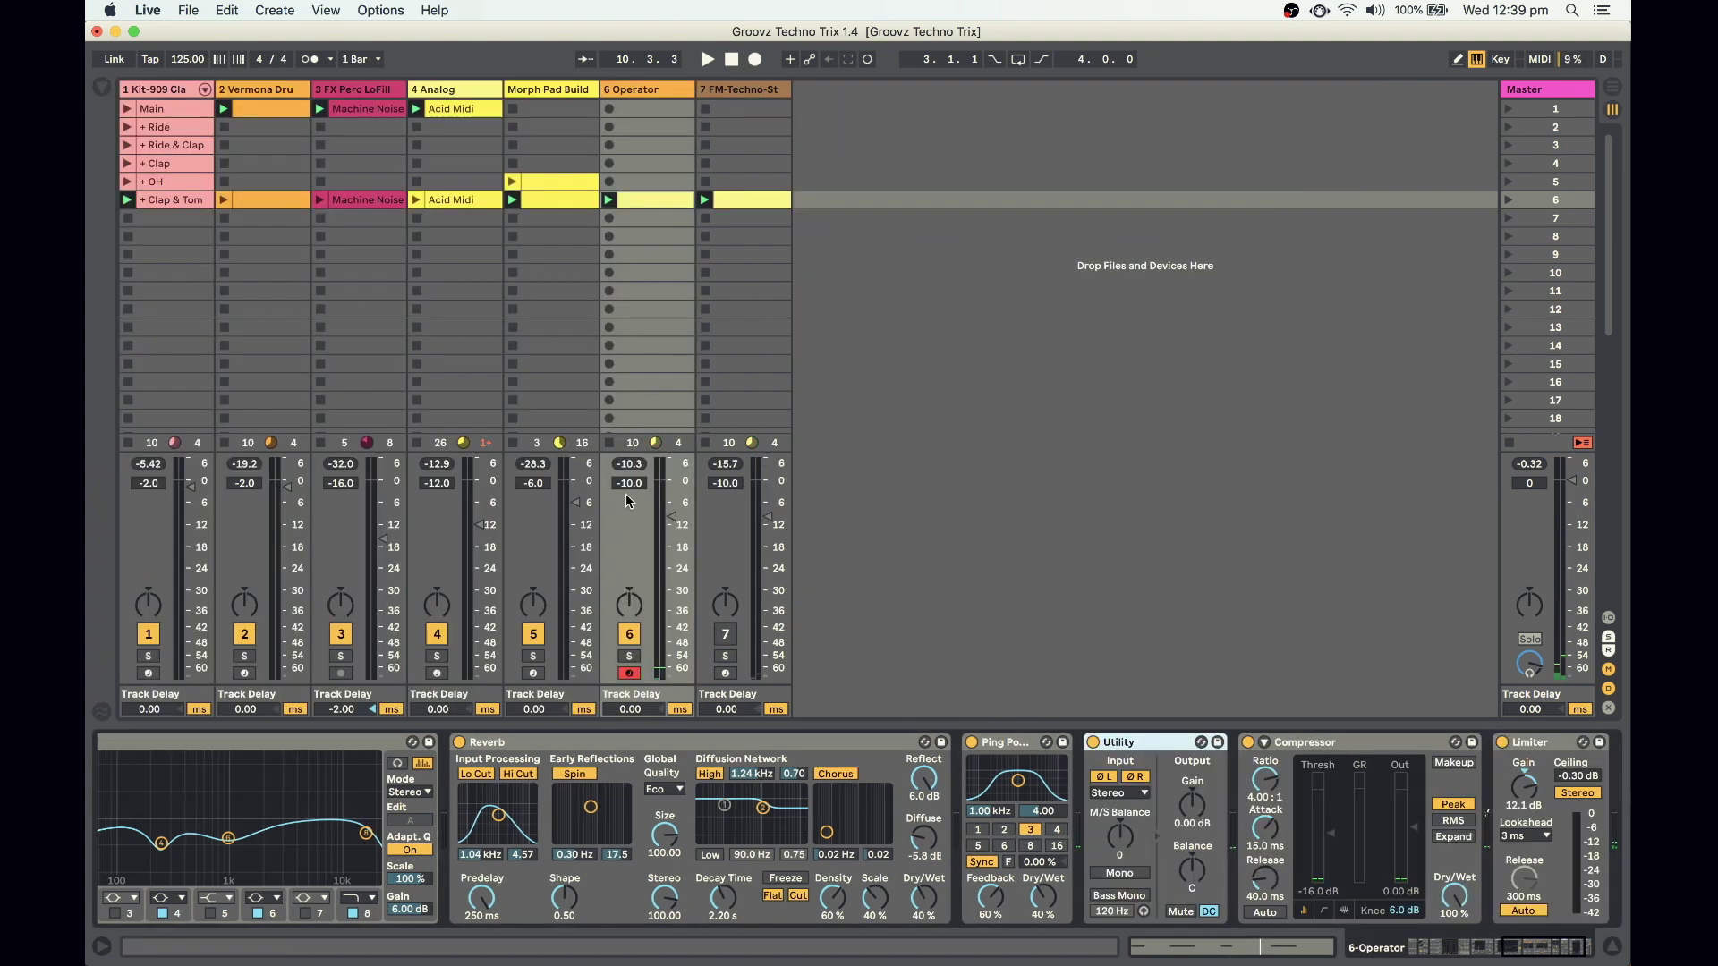
Turn off the Utility's left and right phase inversion and enable Bass Mono at 150 Hz
click(1104, 776)
click(1137, 778)
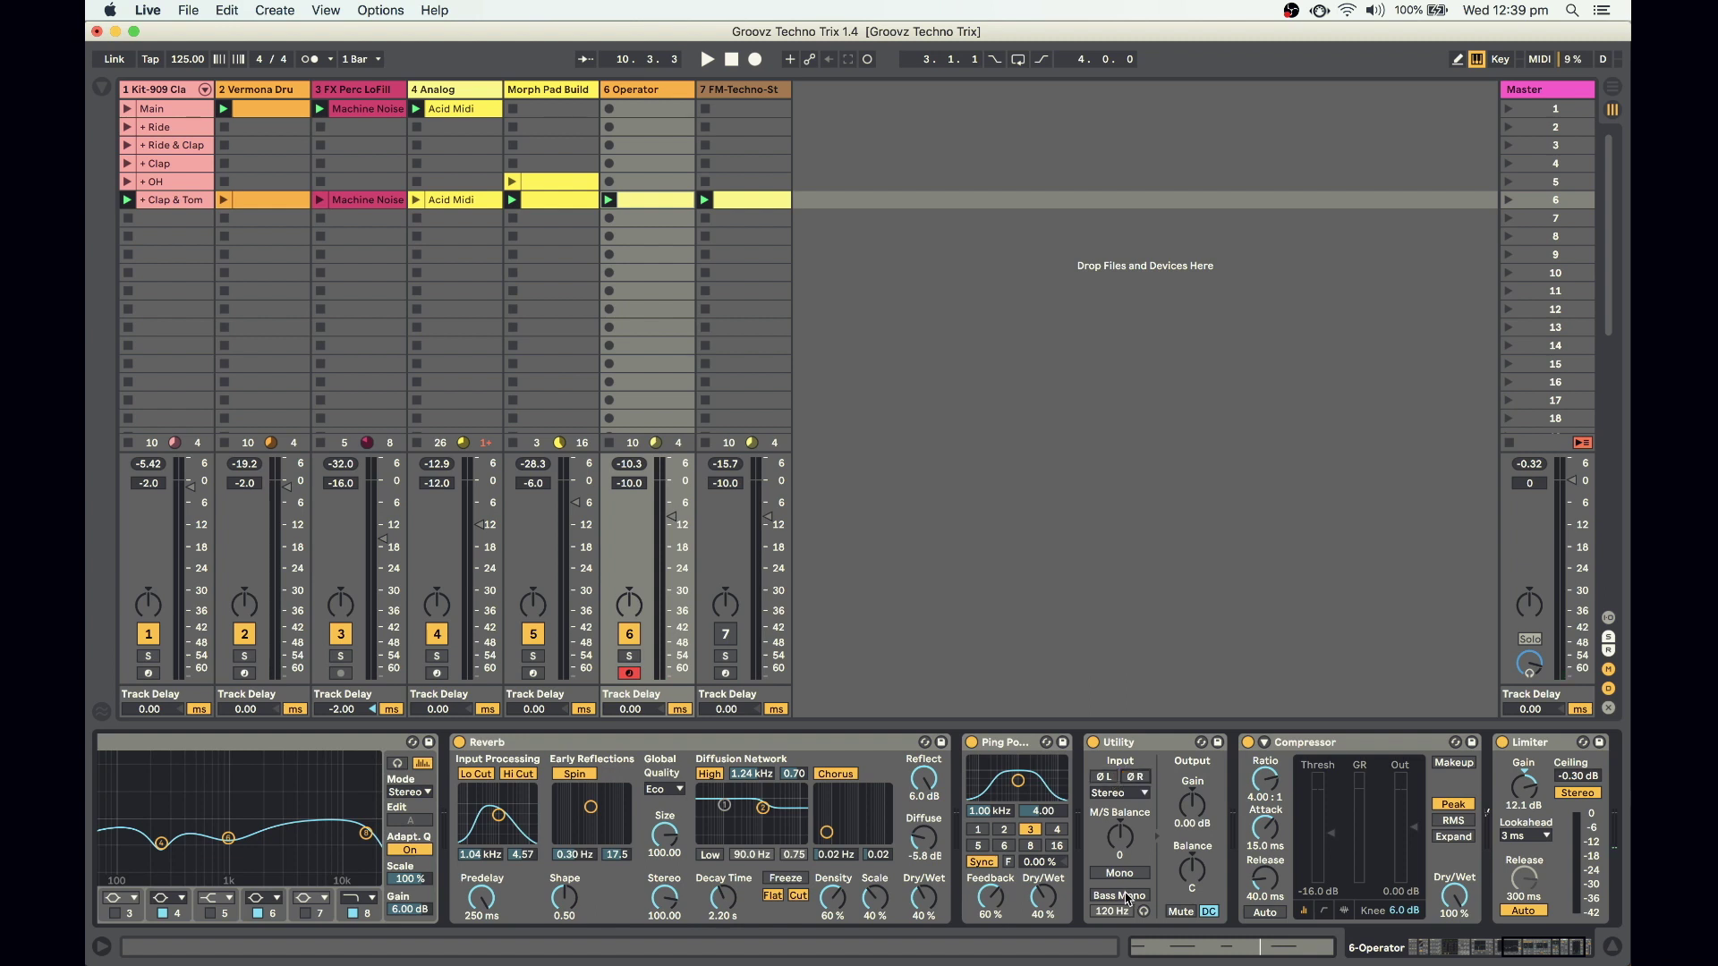
click(1127, 897)
drag(1115, 914, 1115, 914)
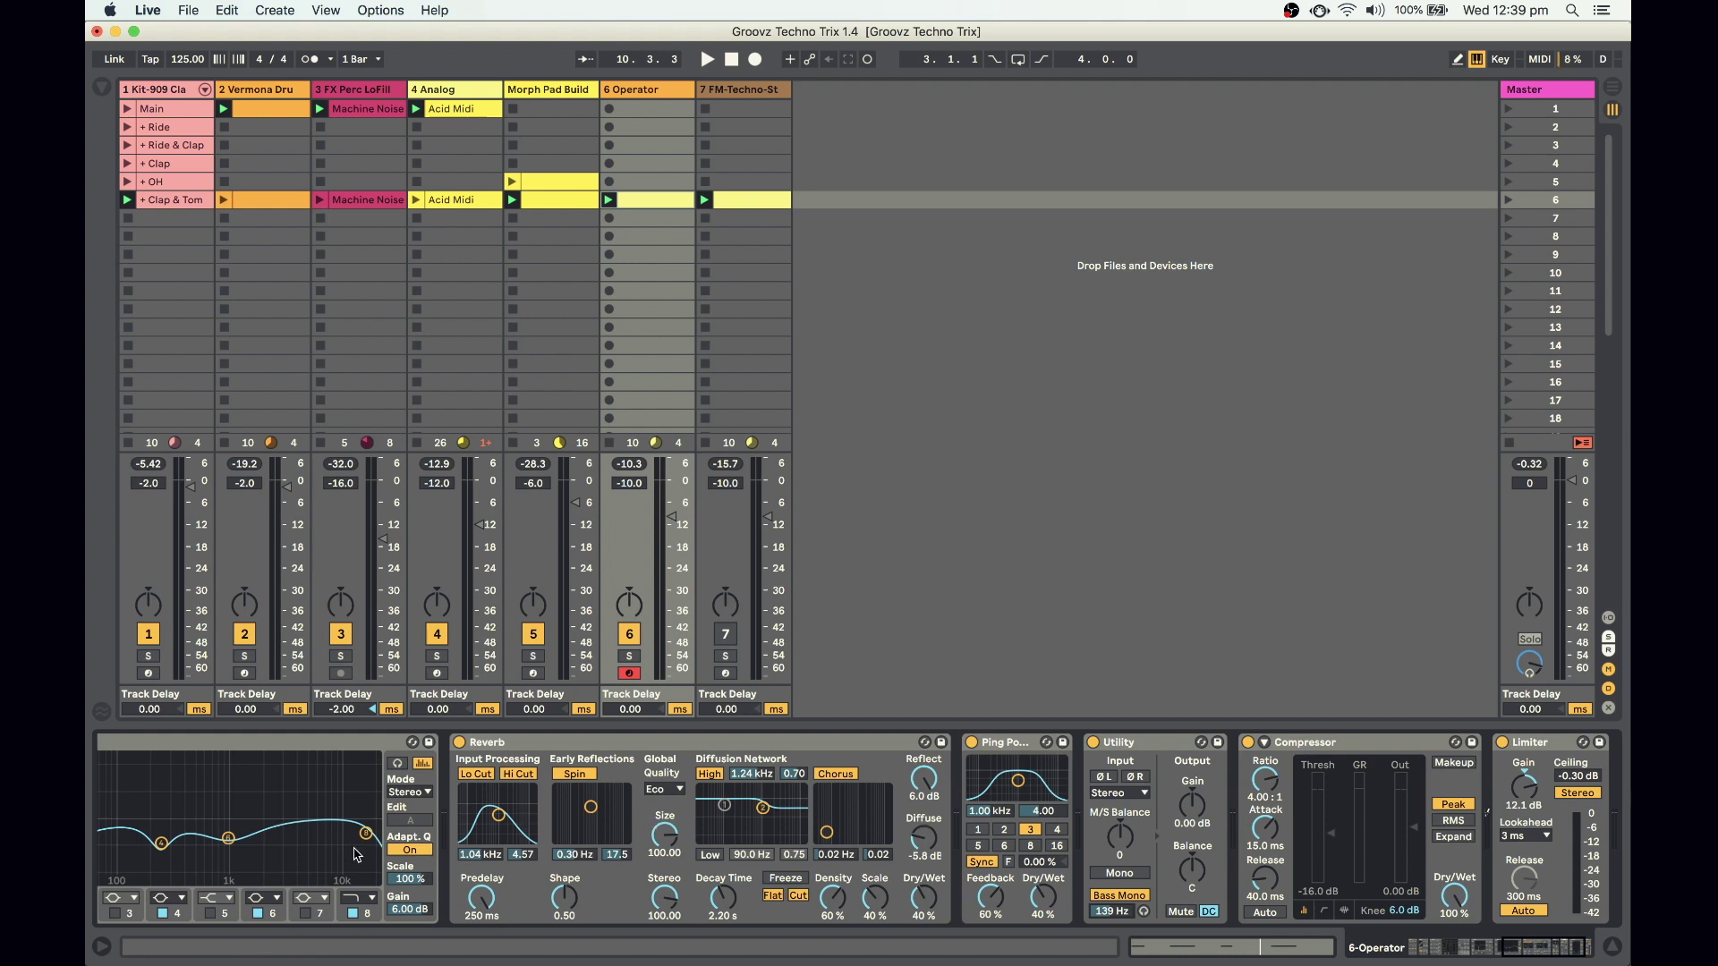
scroll(357, 855, left, 5)
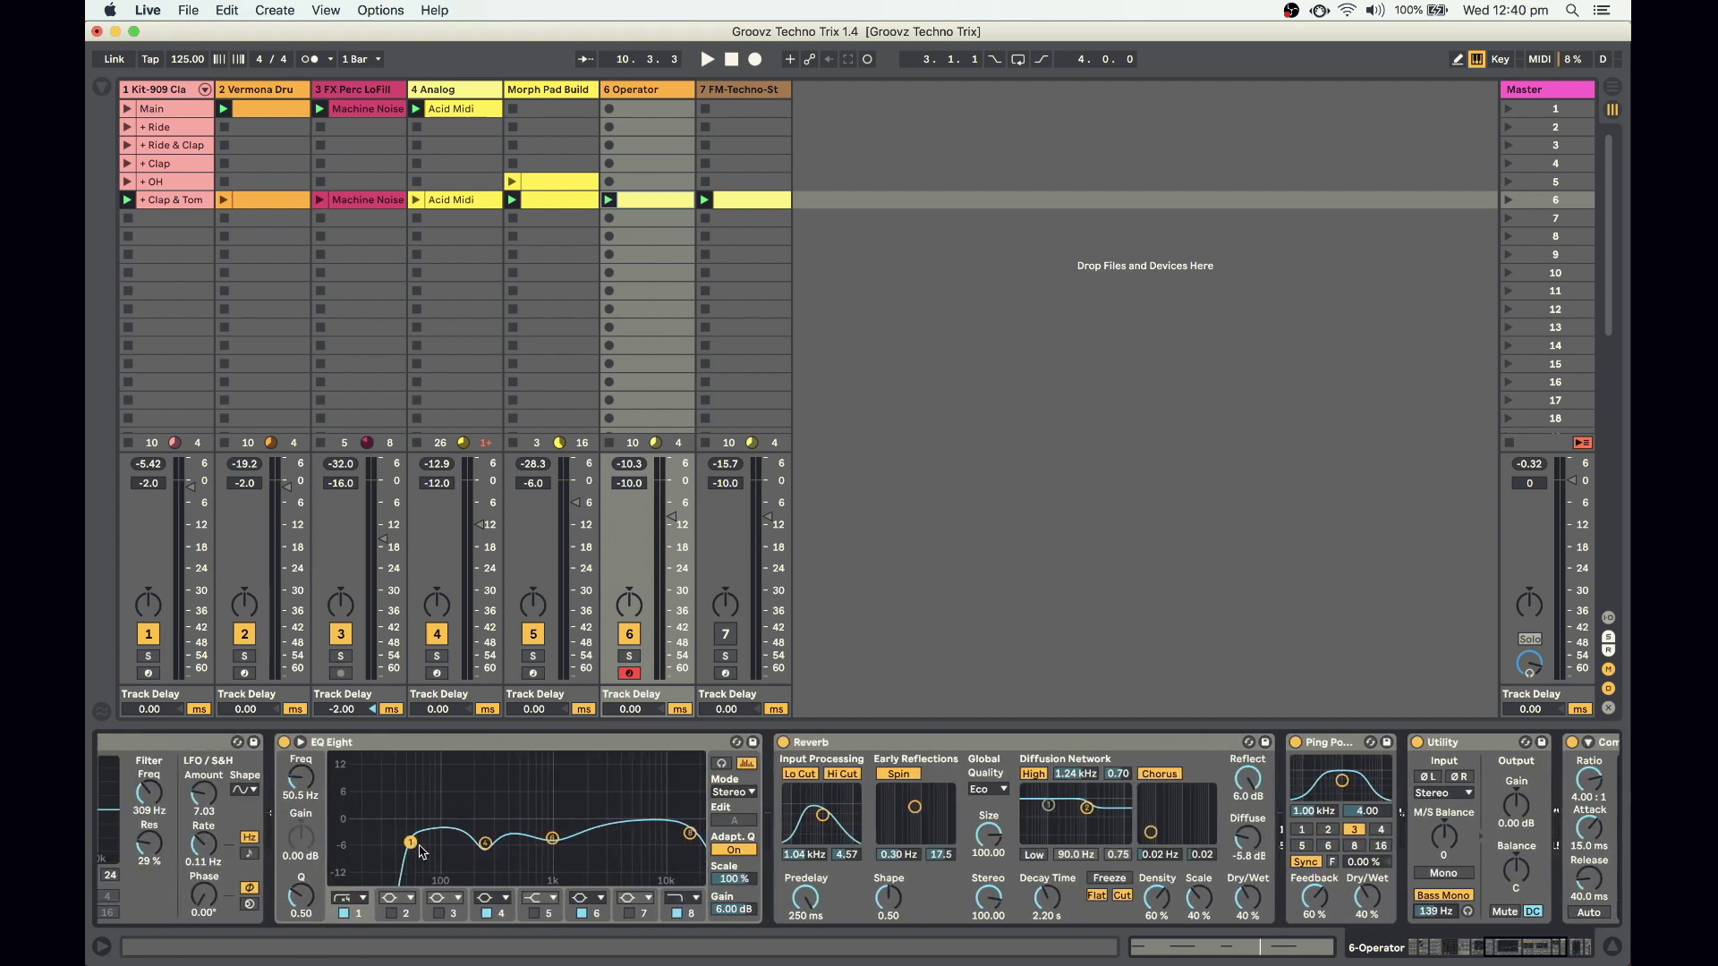
scroll(1175, 846, right, 6)
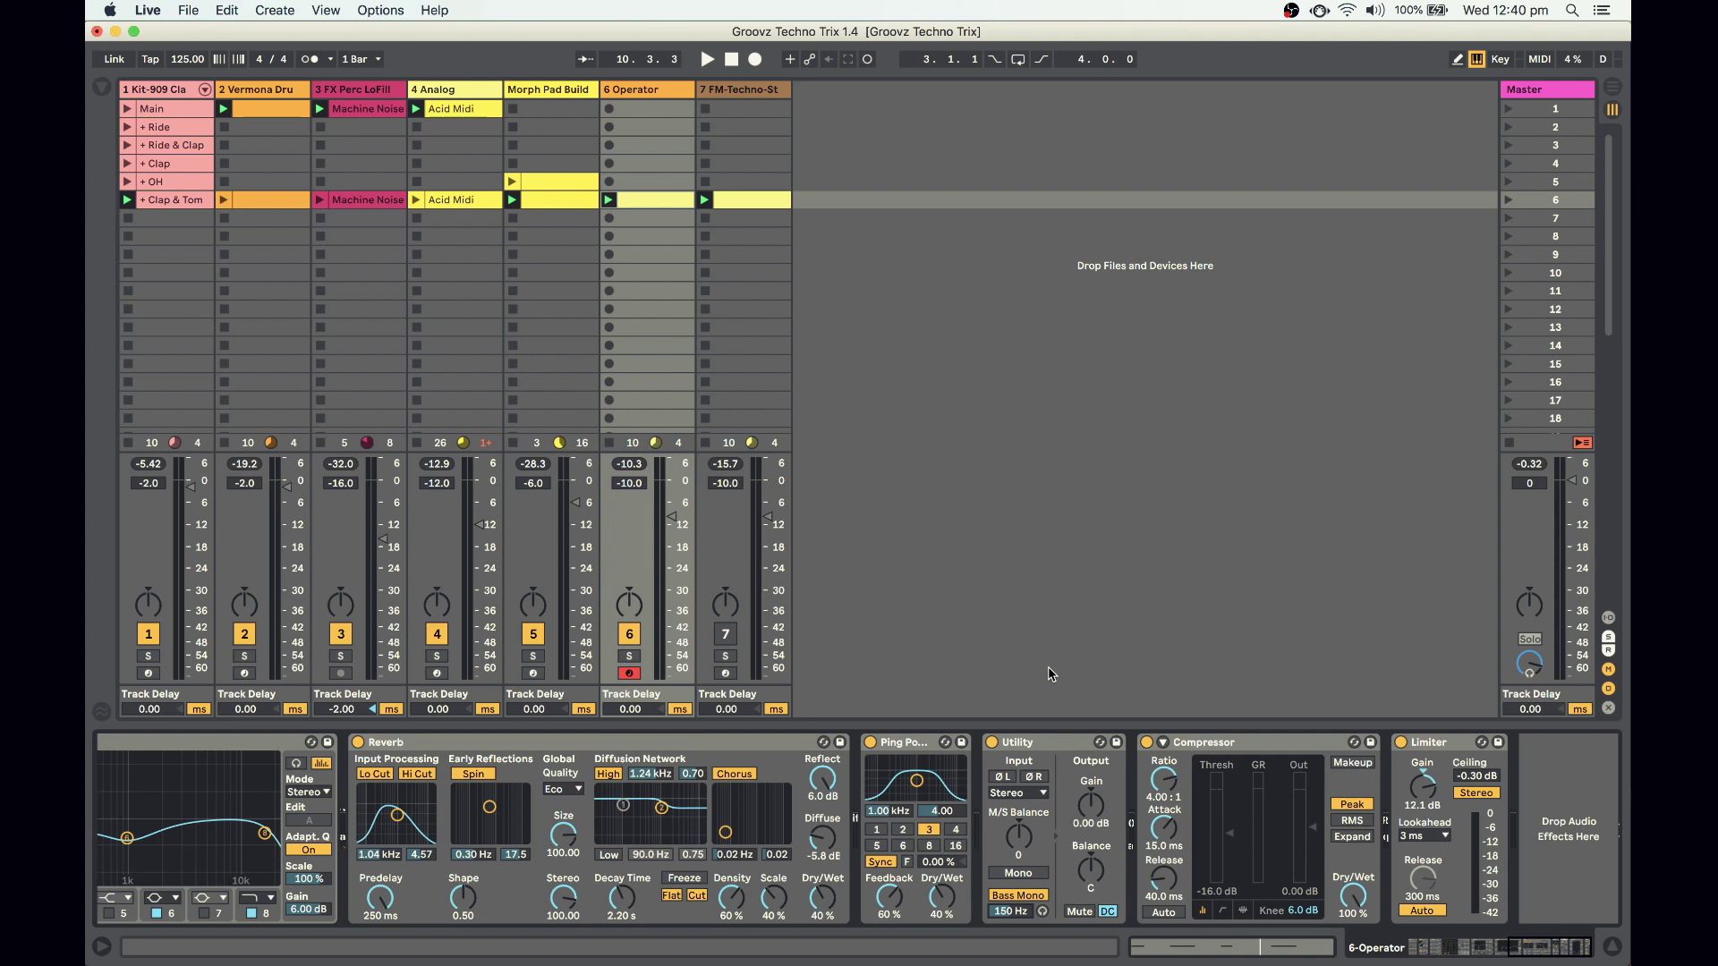
Set the Utility's M/S Balance to 48M while auditioning the mix
key(space)
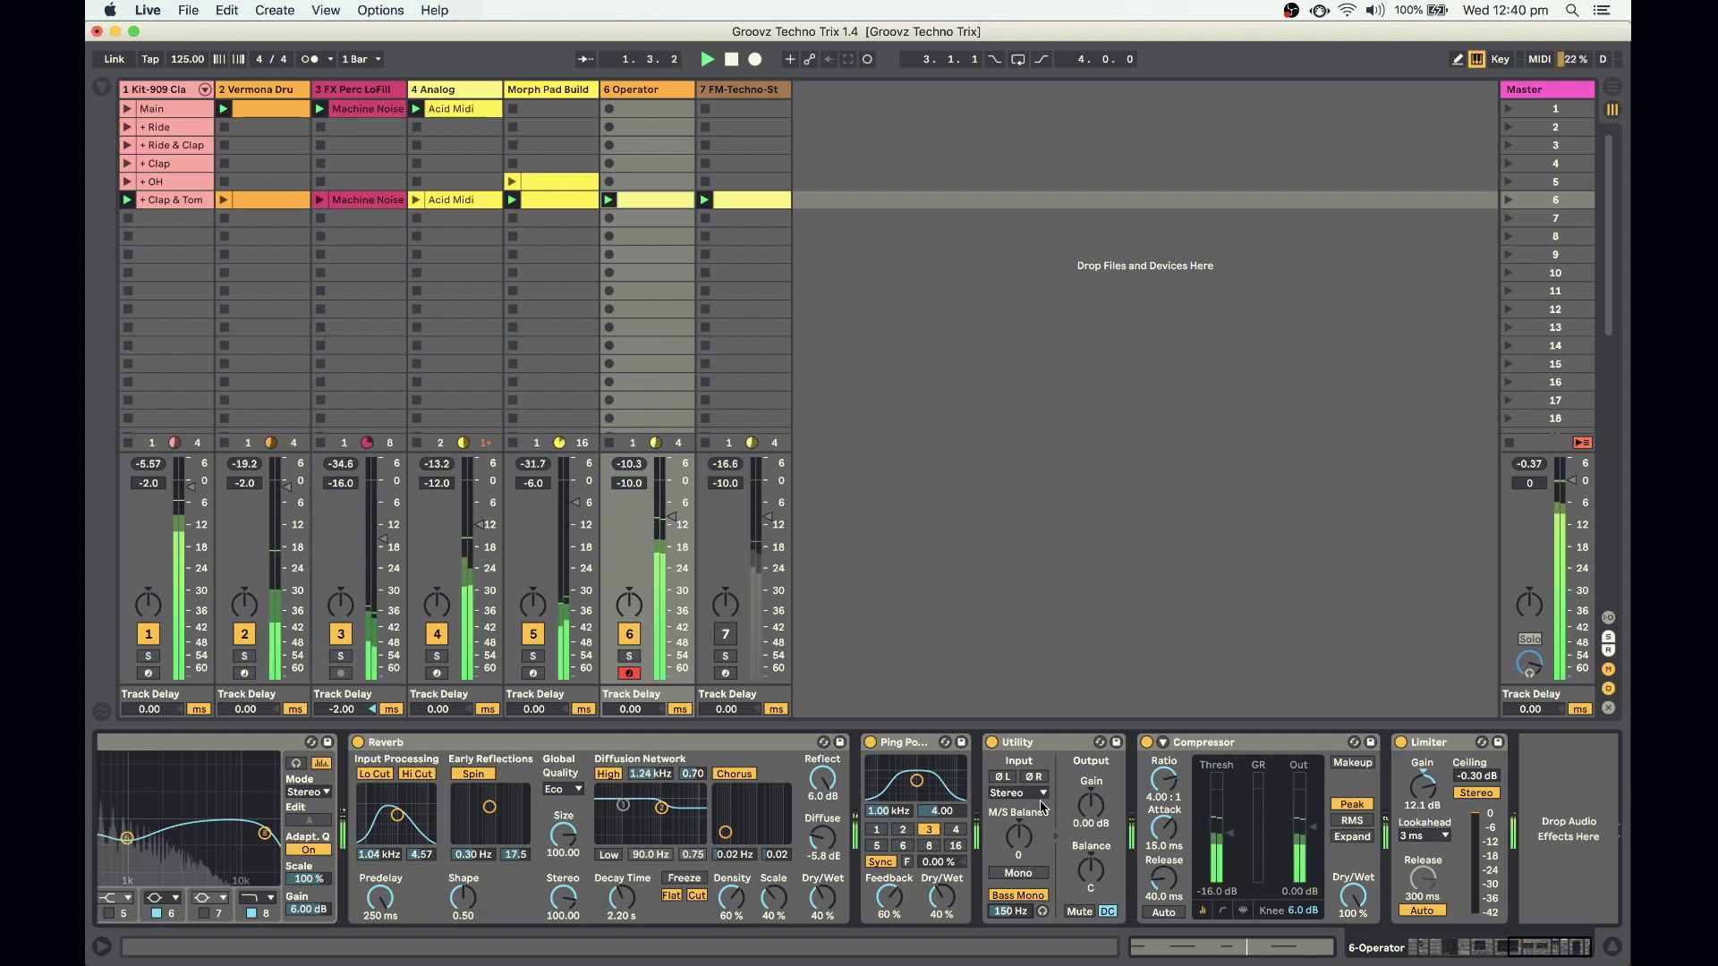
key(space)
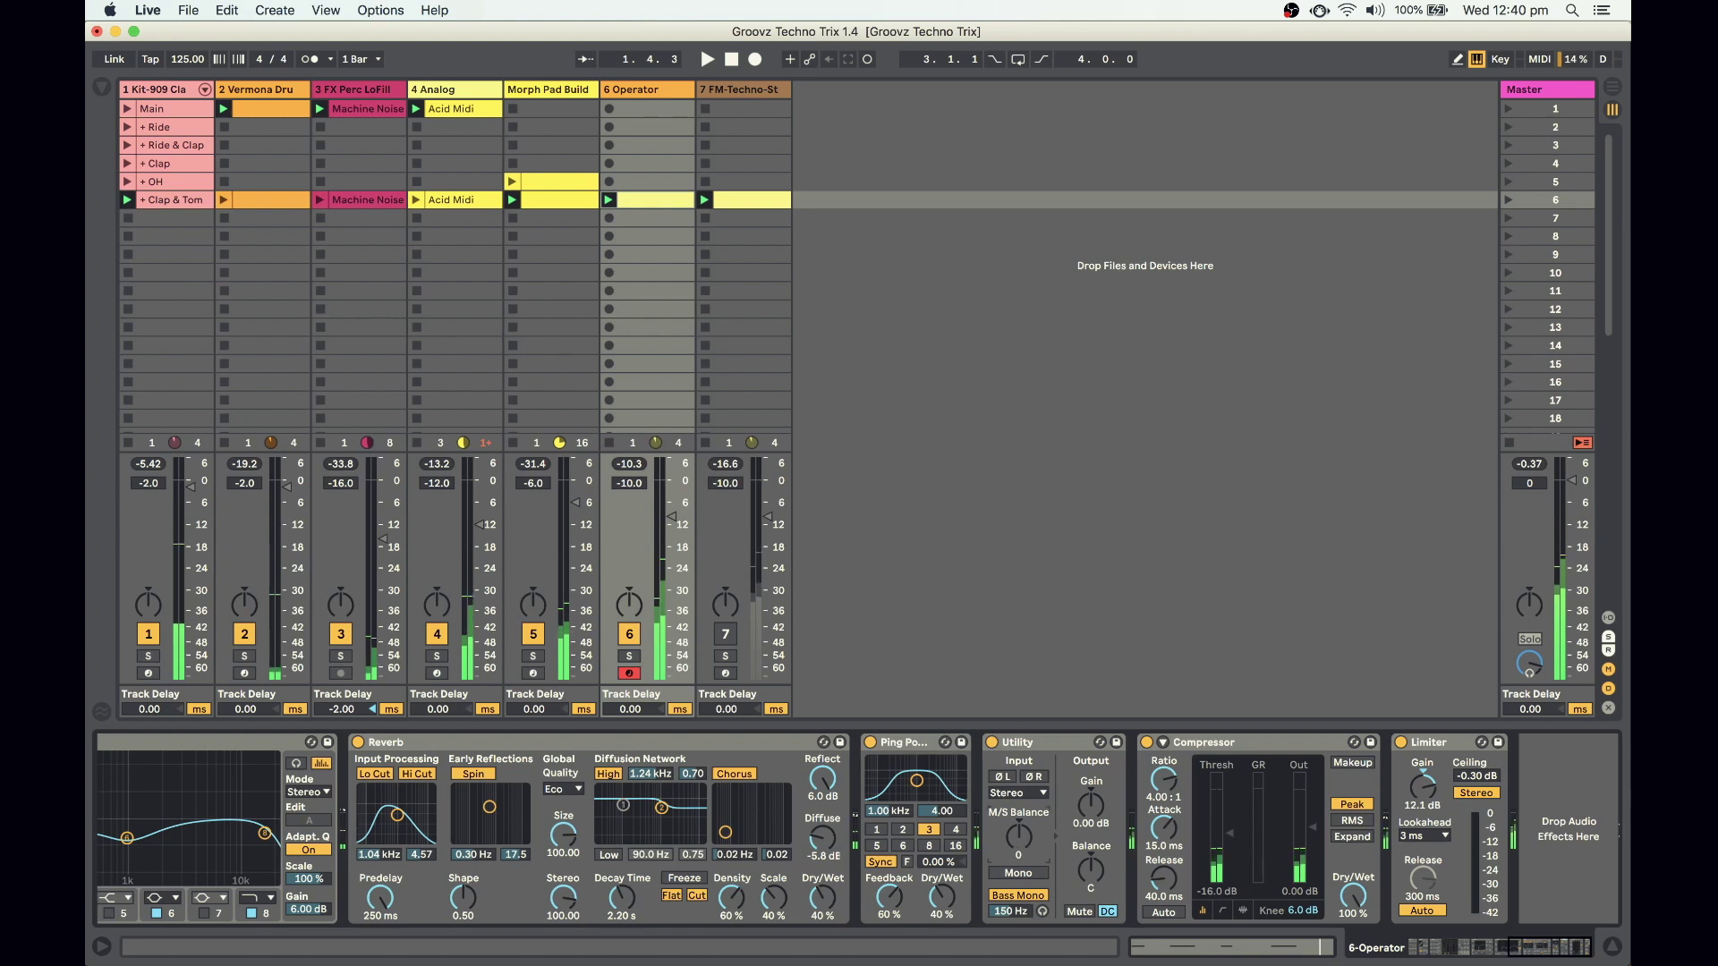
mouse_move(1031, 836)
mouse_down()
mouse_move(1021, 857)
mouse_move(1024, 836)
mouse_up()
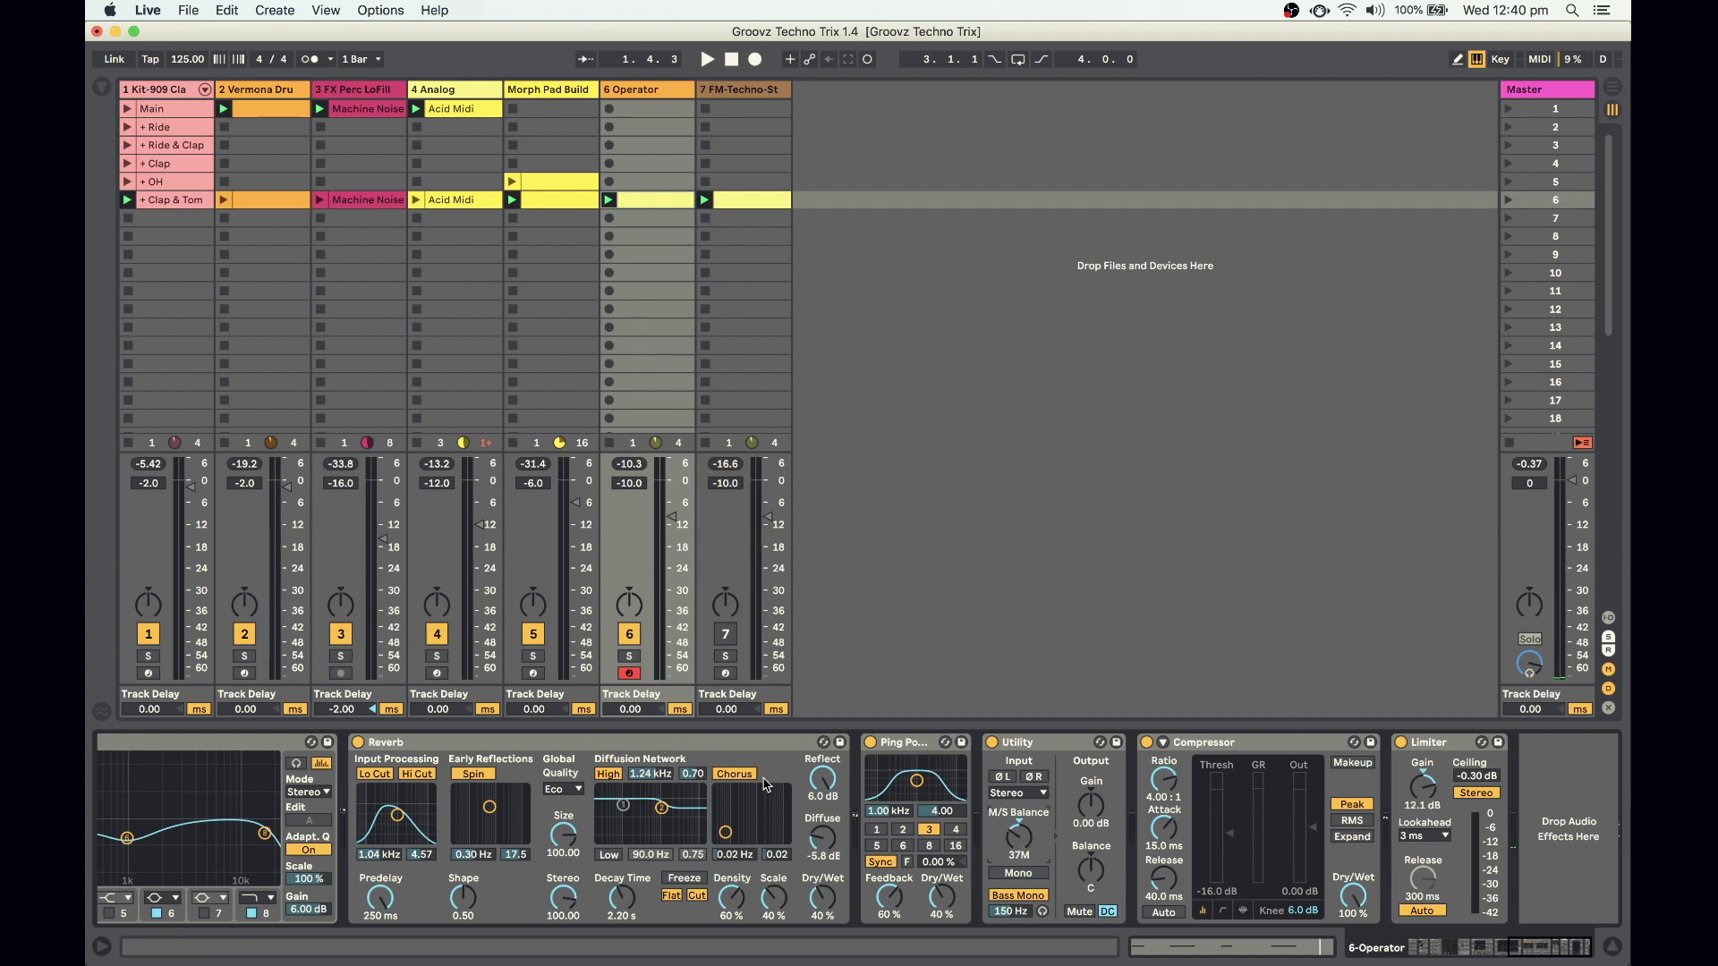
key(space)
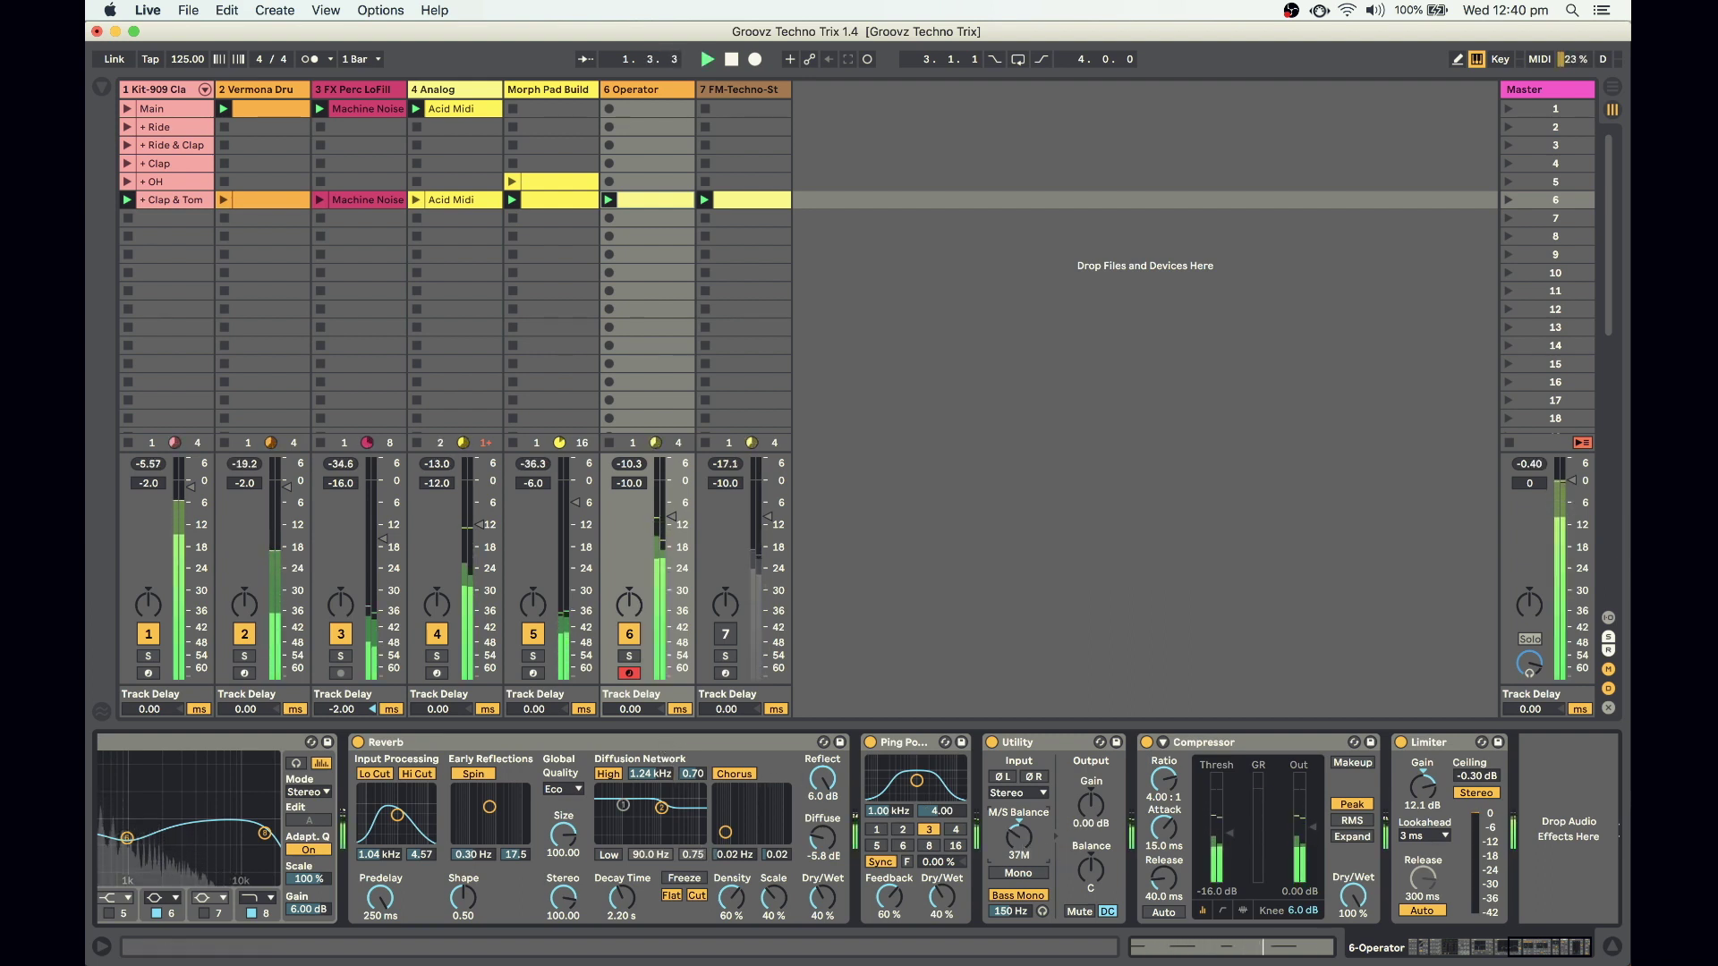
drag(1024, 843, 1024, 702)
drag(1024, 948, 1024, 832)
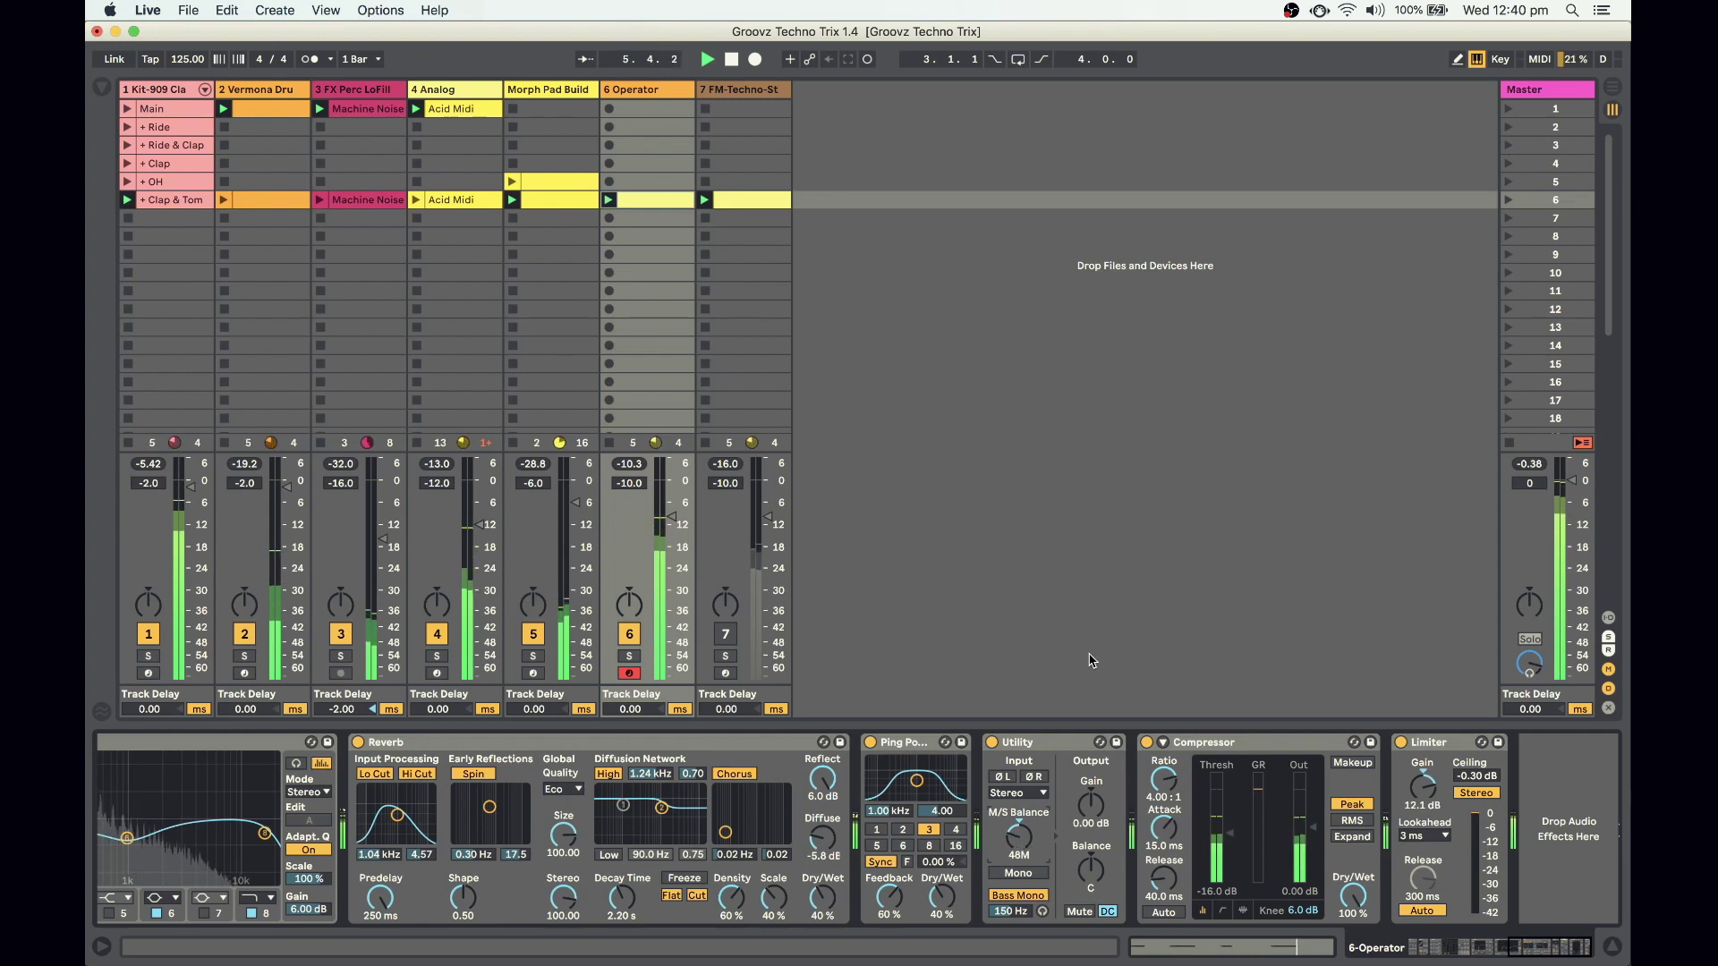
Disarm the Operator track and group all its devices, from Chord to Limiter, into an Instrument Rack
click(629, 673)
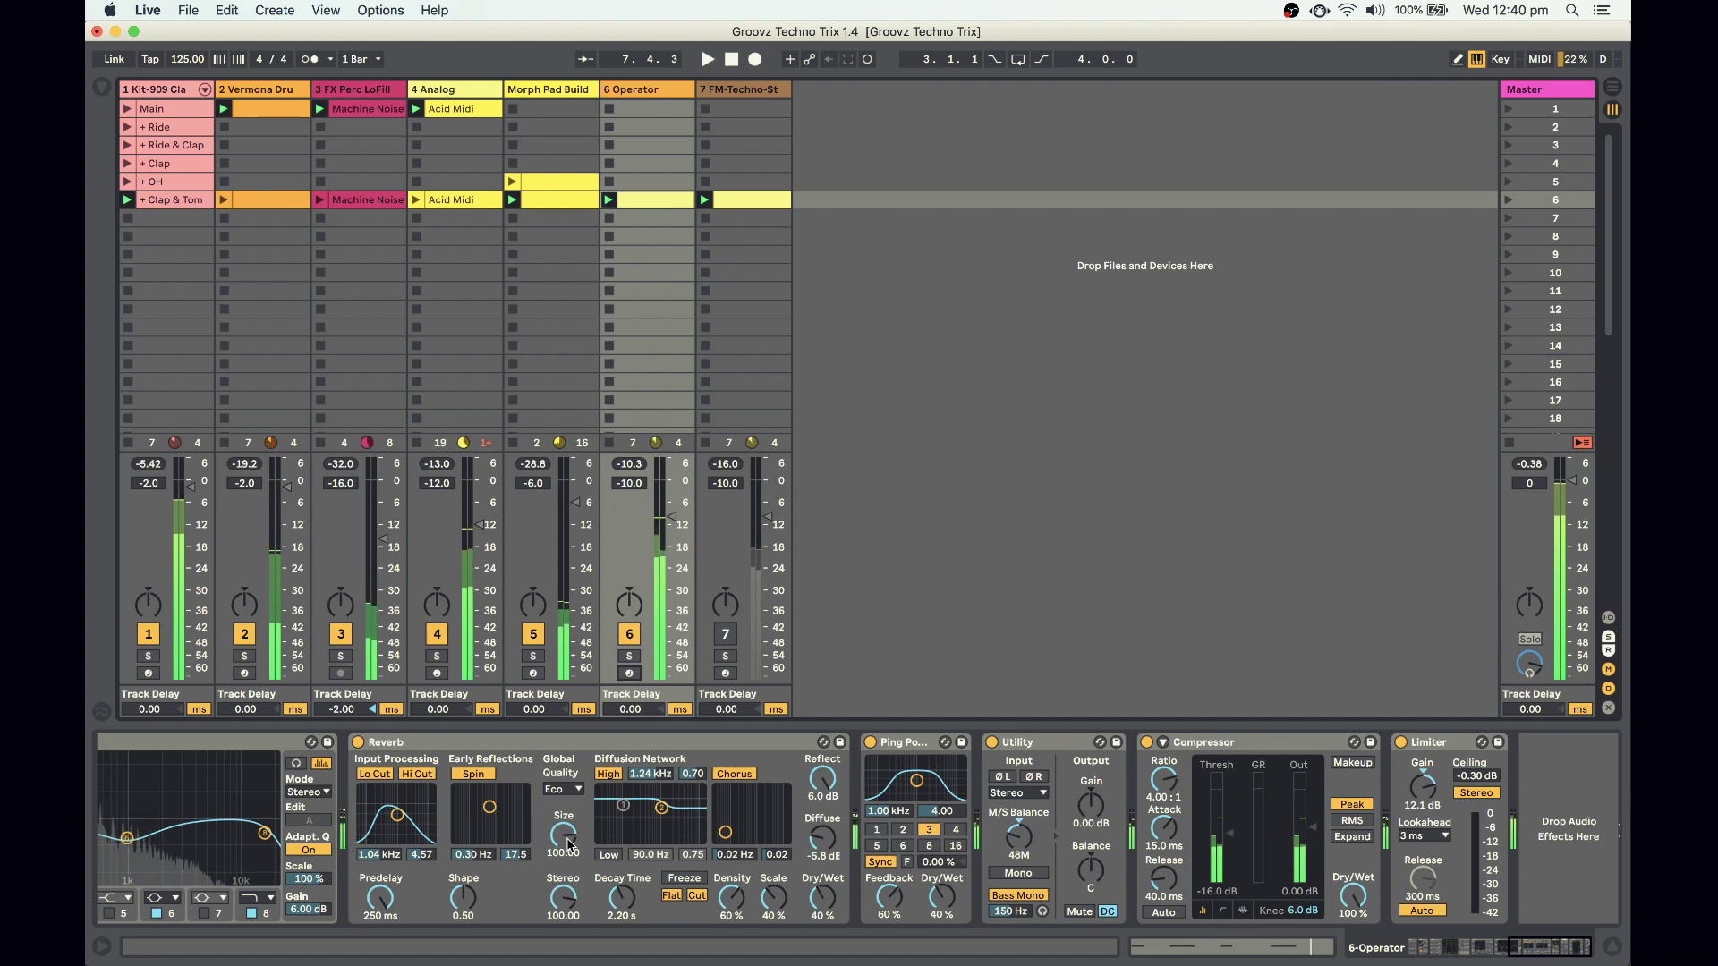
scroll(303, 869, left, 10)
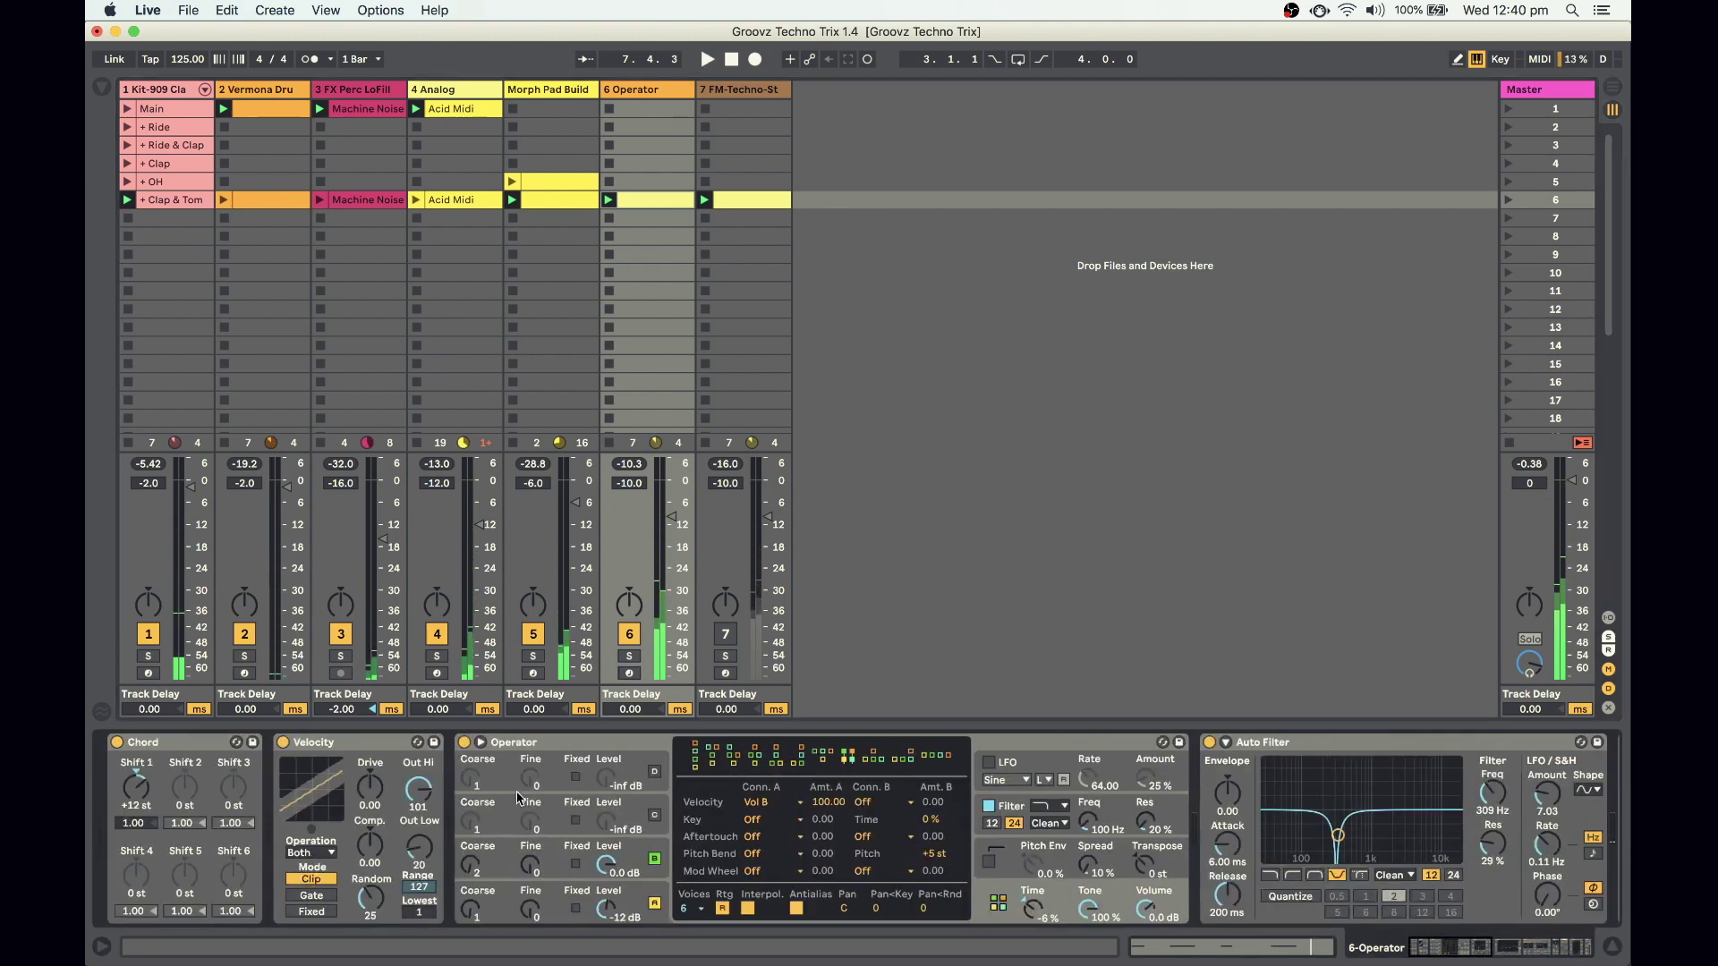
click(205, 745)
scroll(877, 893, right, 10)
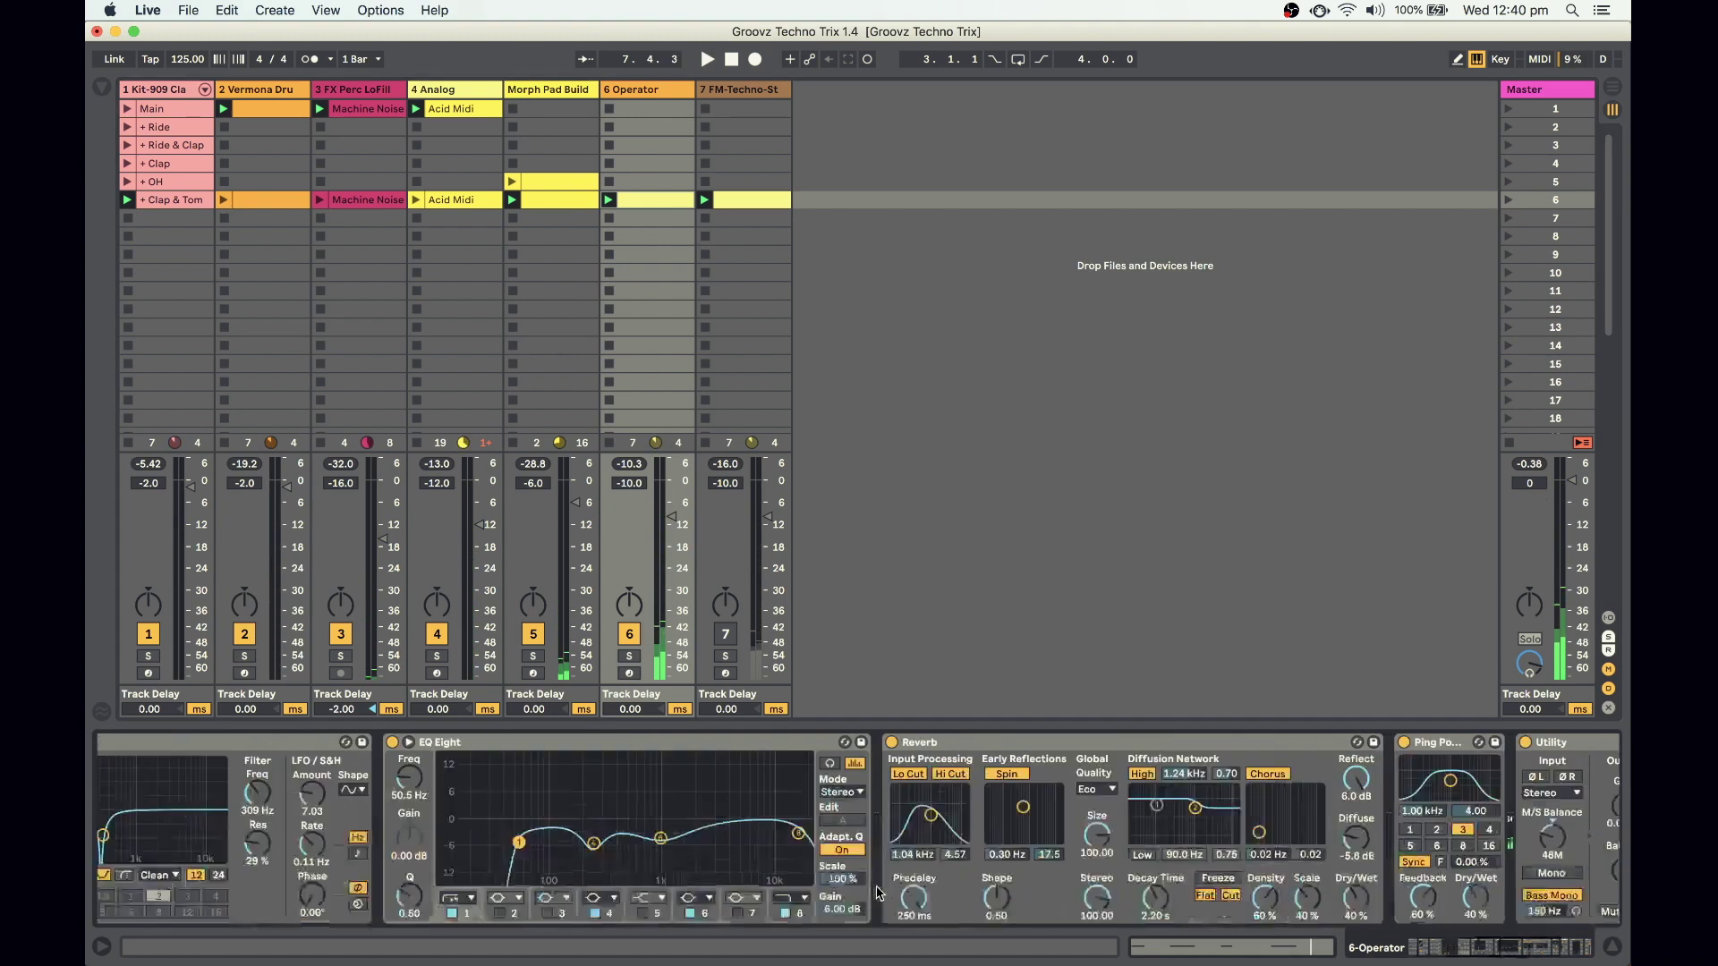
right_click(1432, 742)
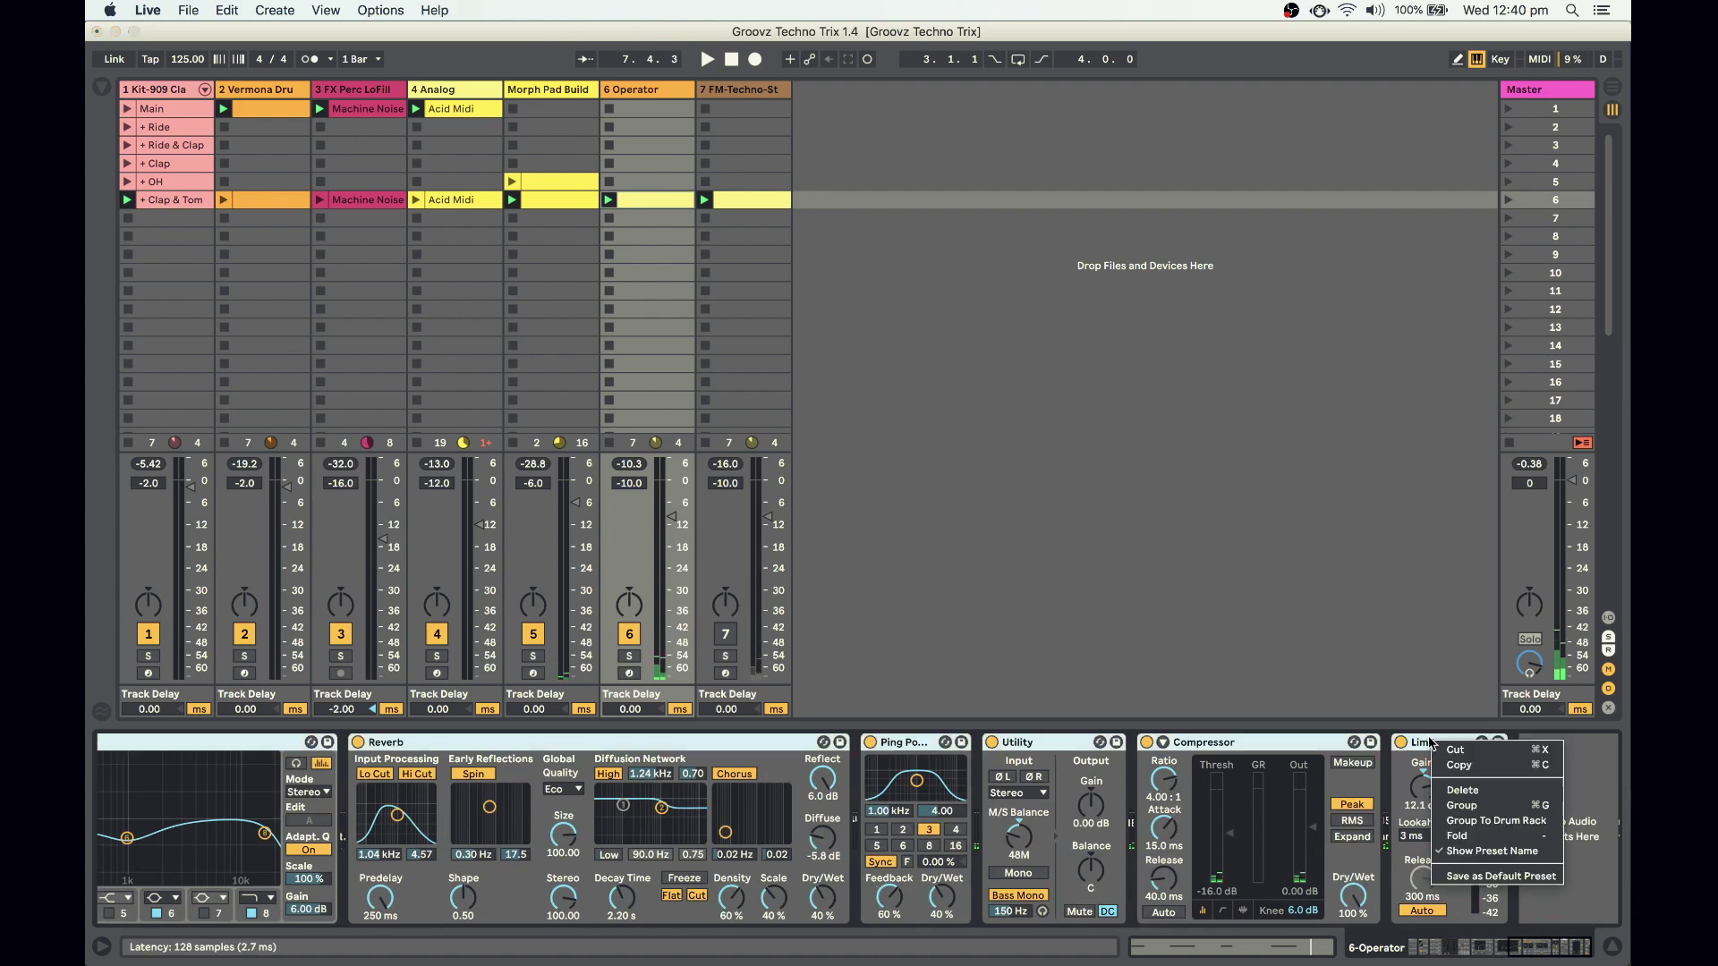
click(1462, 805)
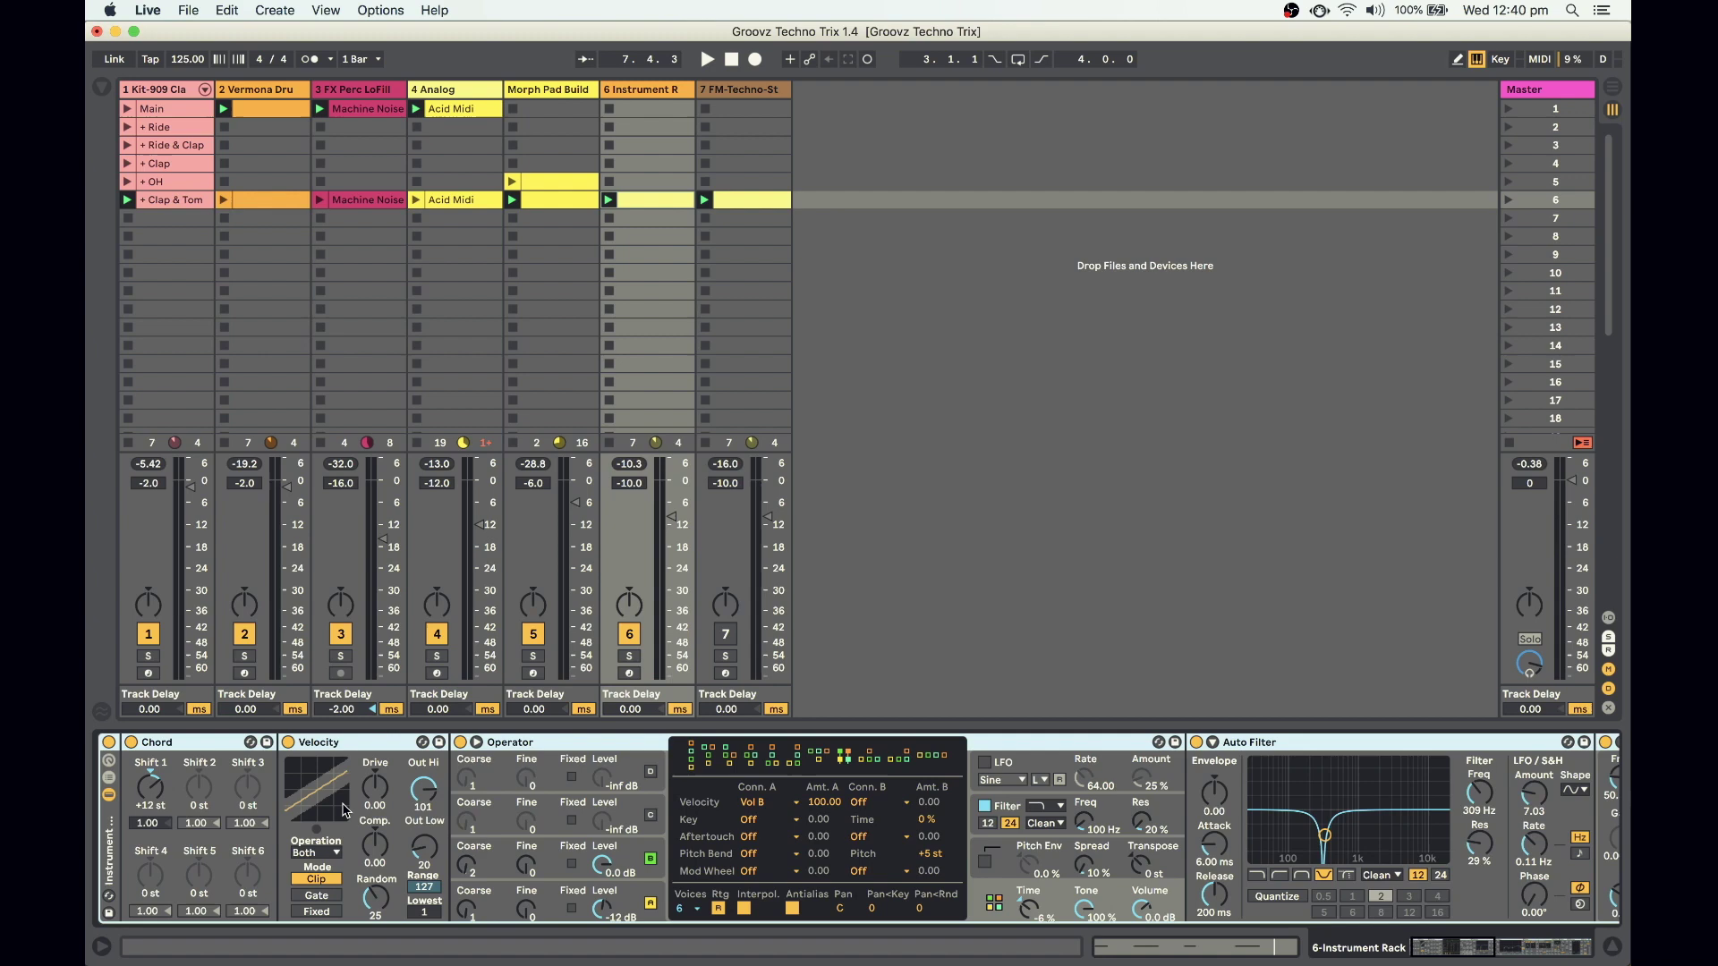
Show the Instrument Rack's macro controls and map Operator's Time to Macro 1
click(109, 762)
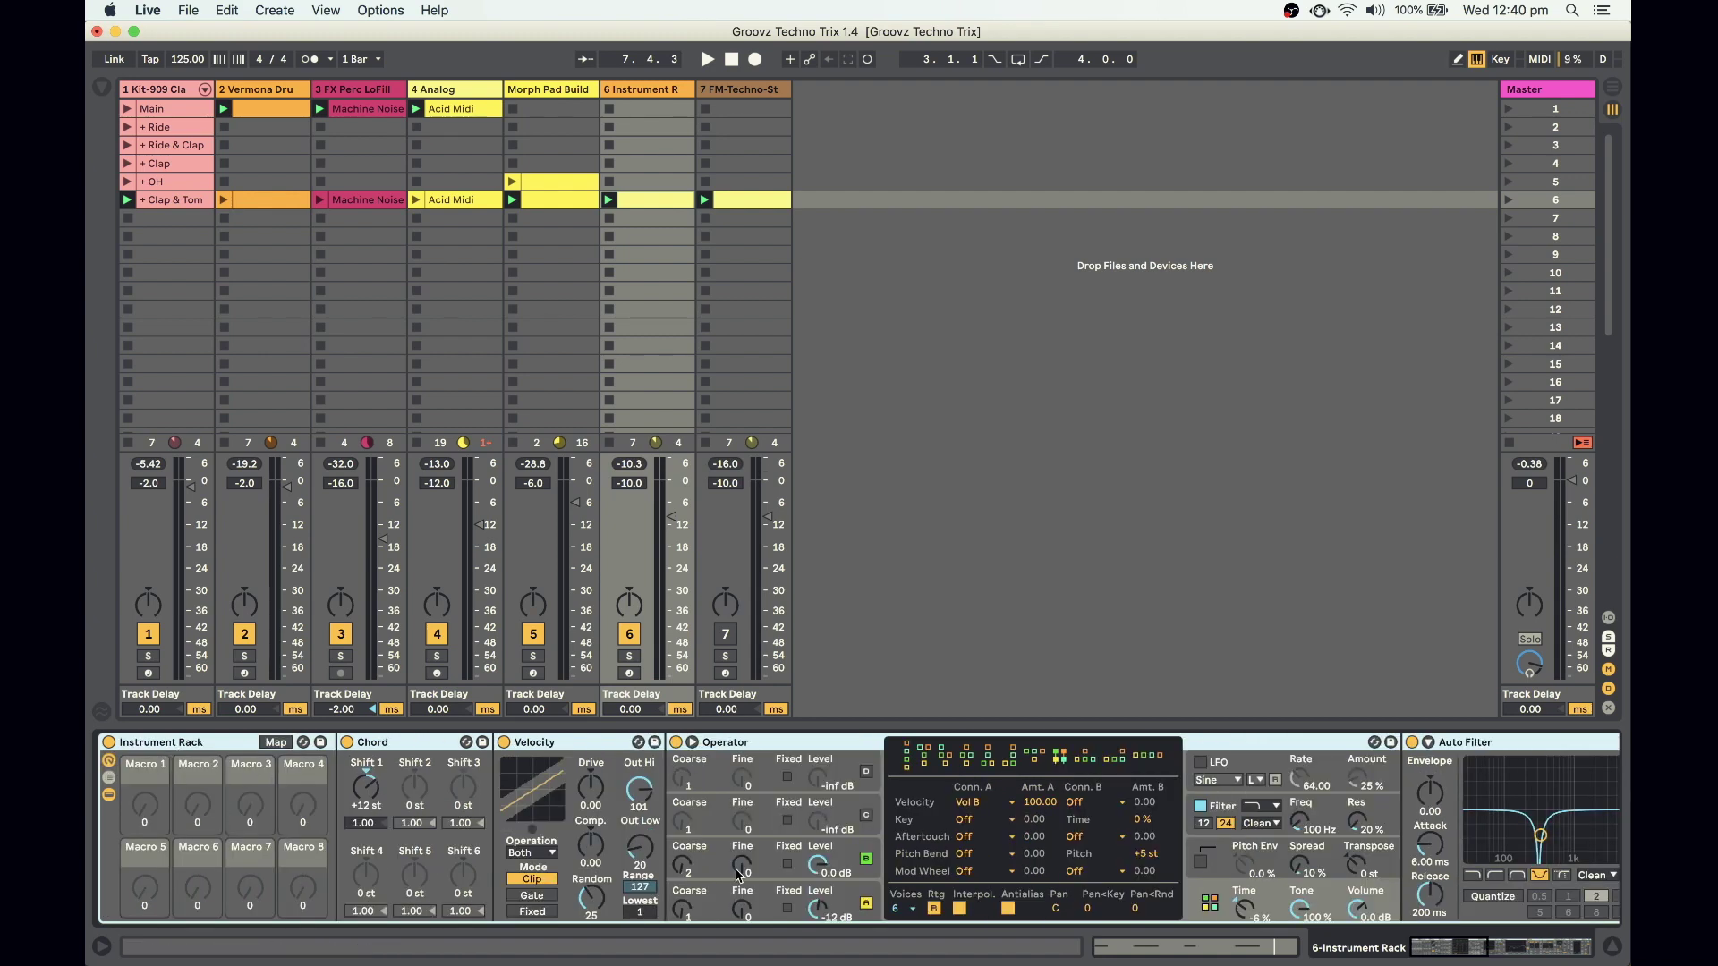
right_click(1260, 913)
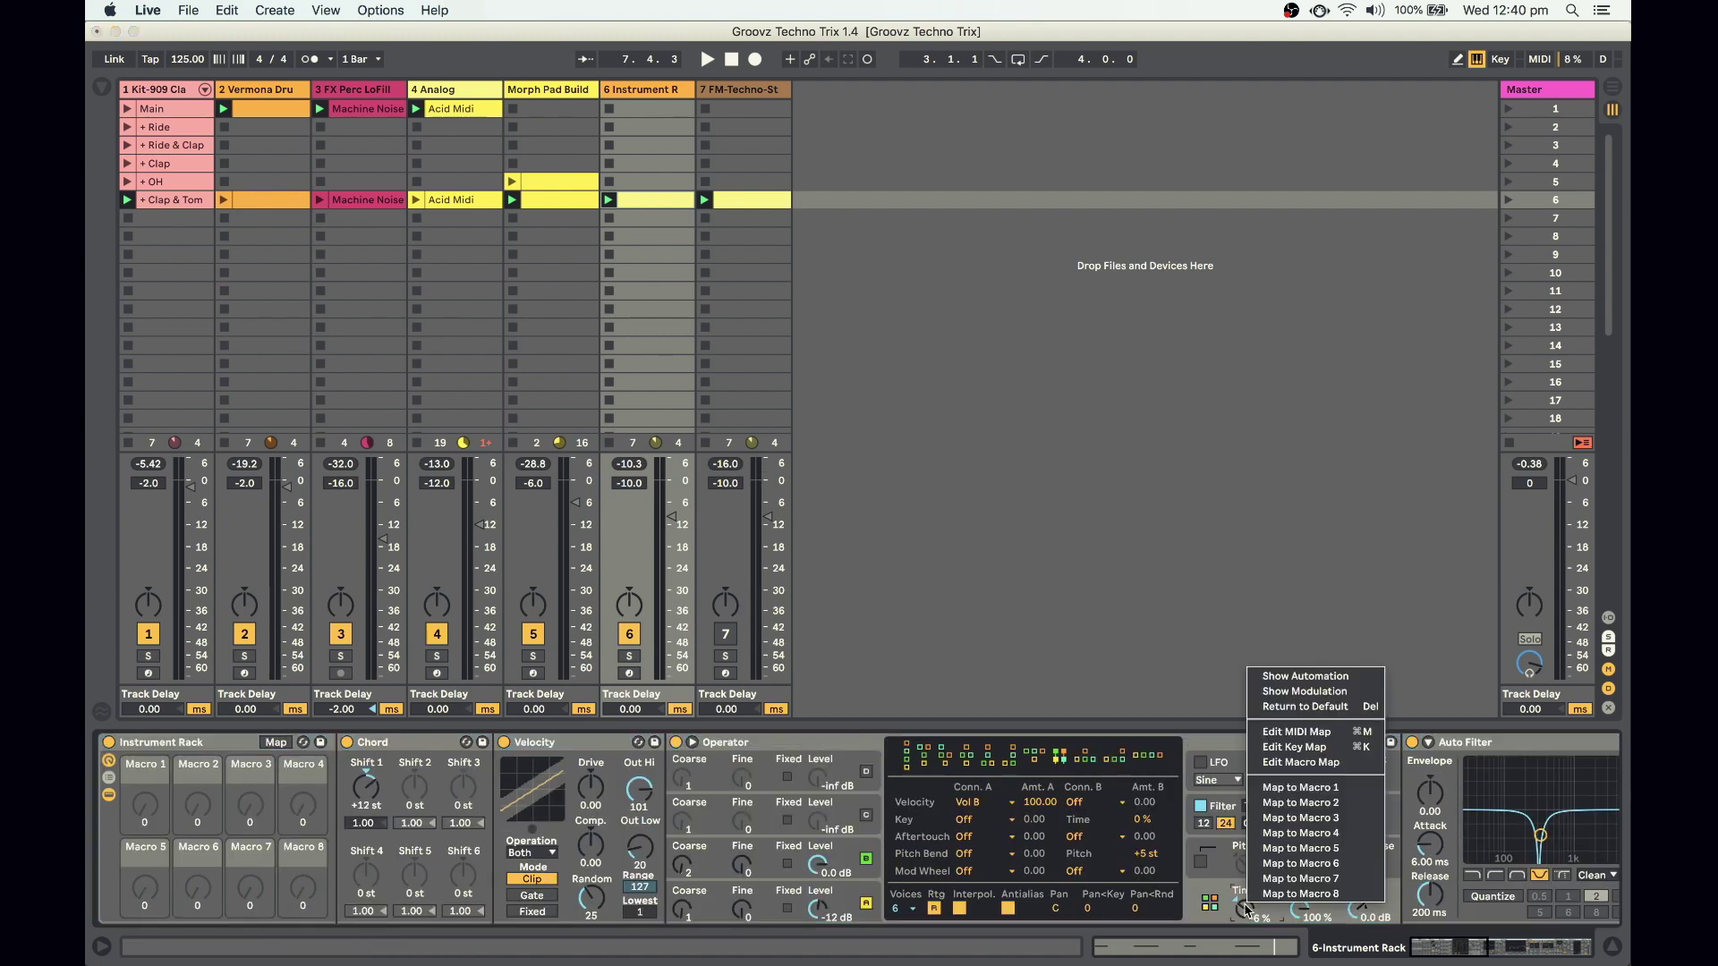
click(1319, 789)
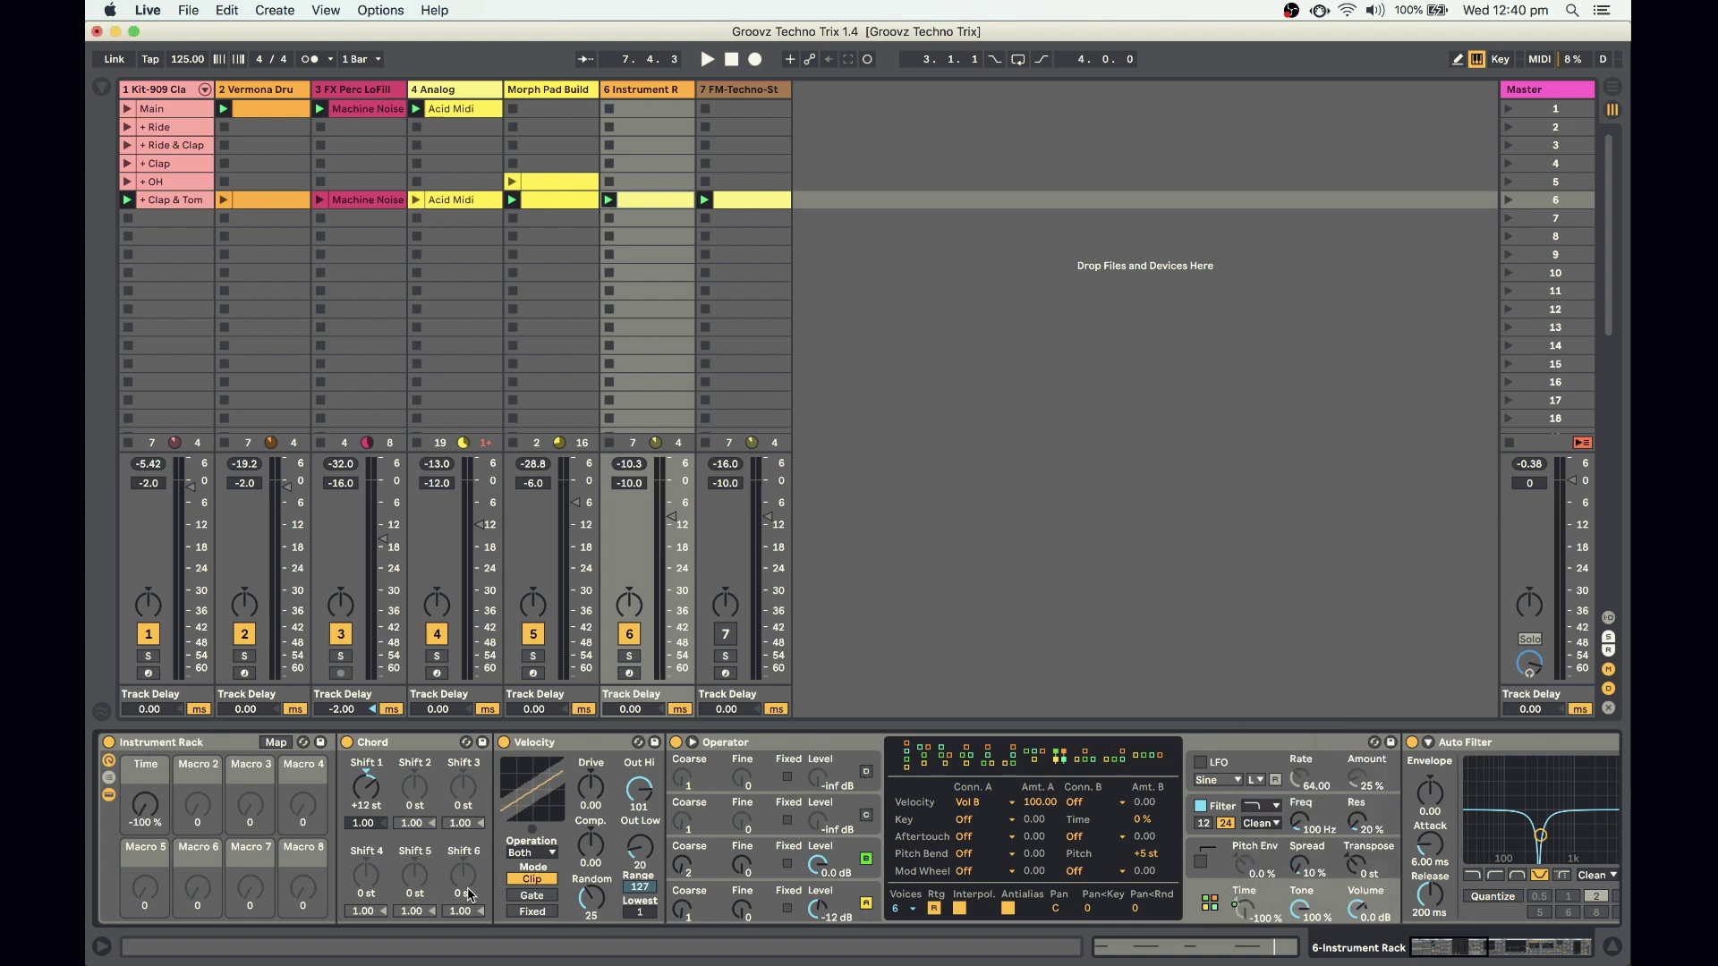
Start playback and sweep the Time macro up and down, ending at about 65 %
drag(140, 810, 140, 806)
key(space)
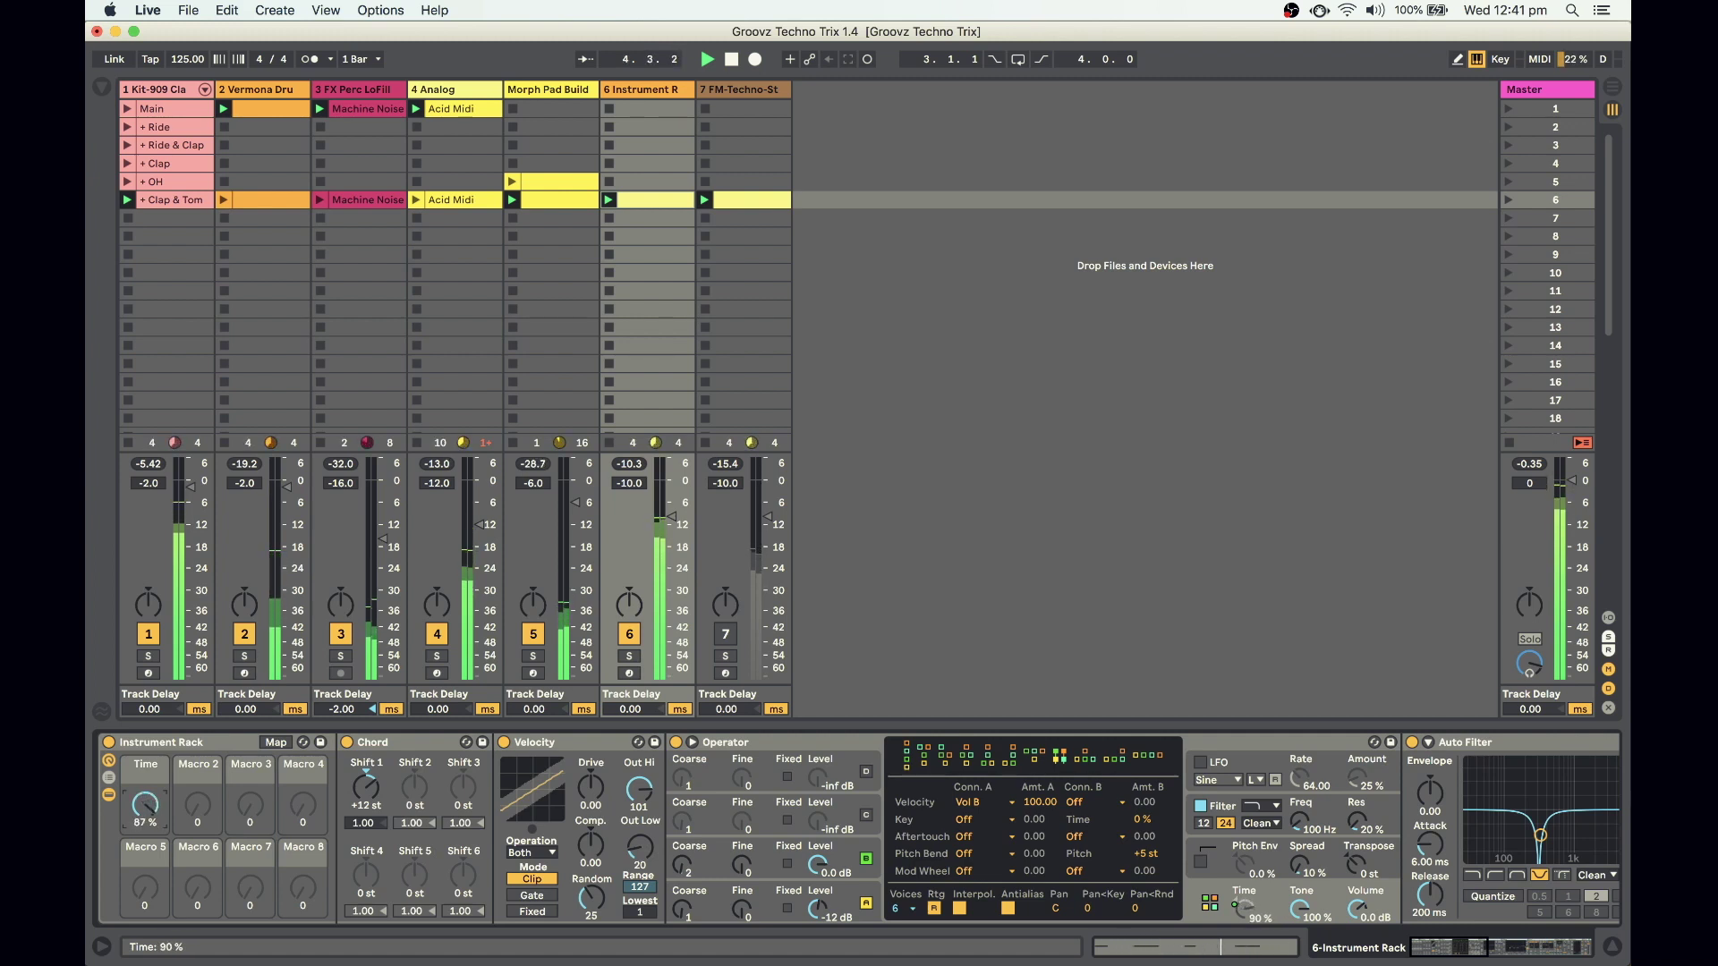
drag(140, 806, 141, 816)
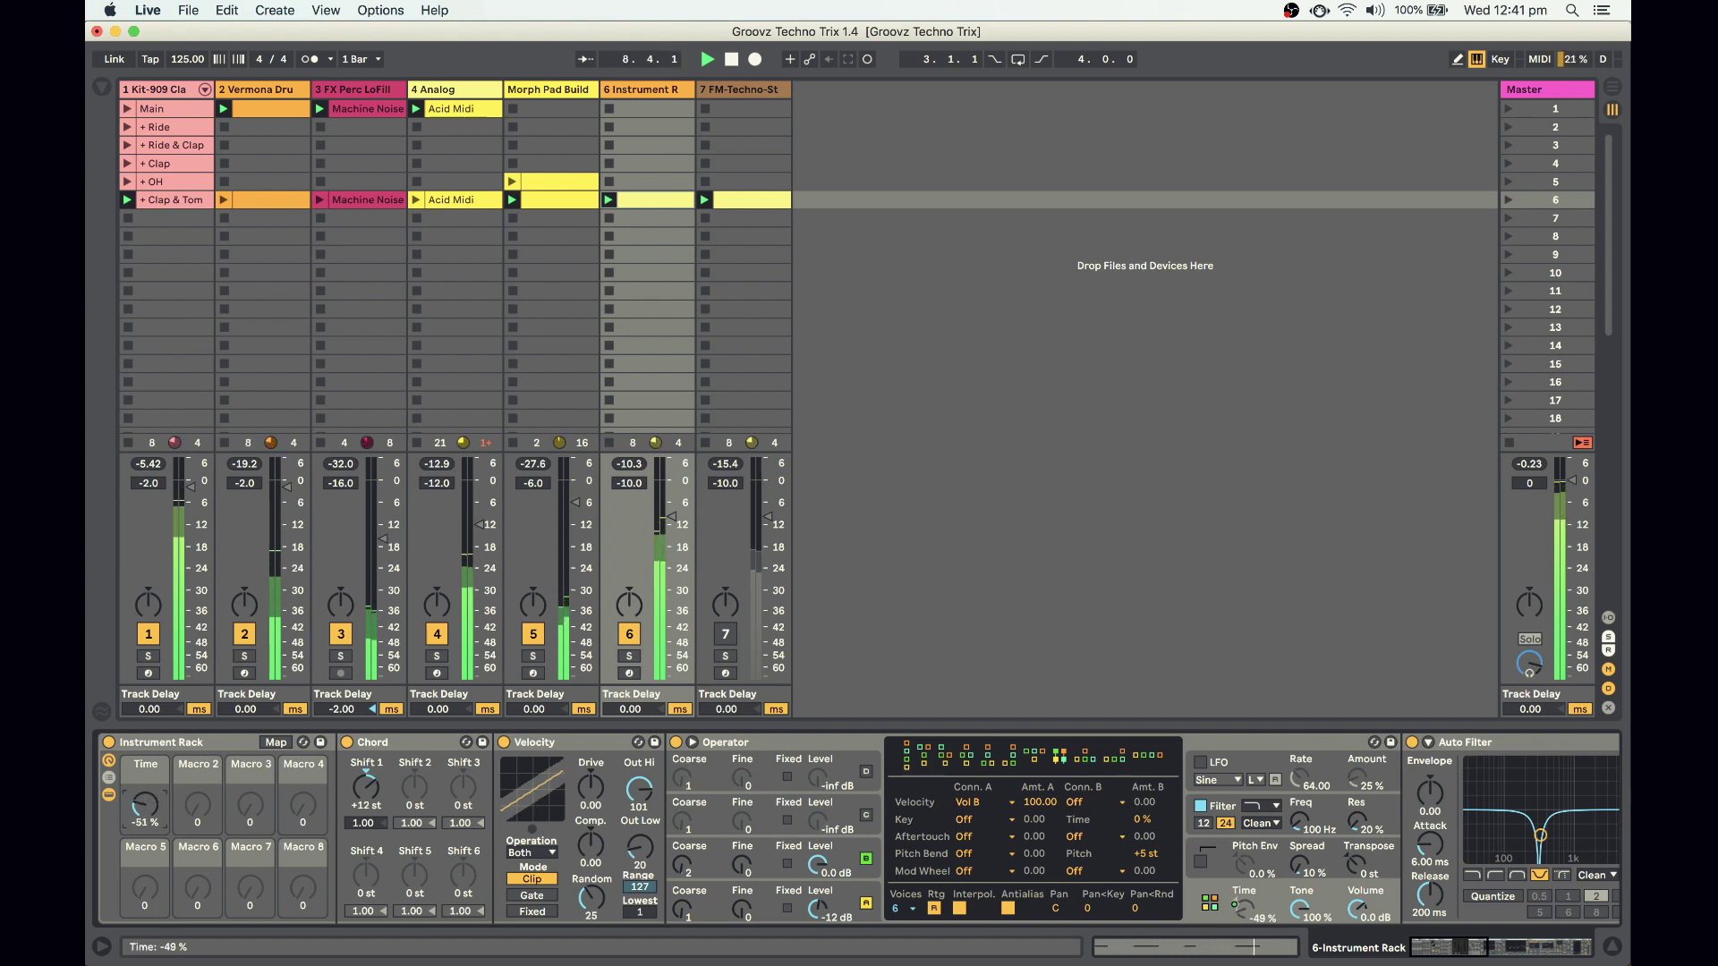
drag(145, 806, 145, 795)
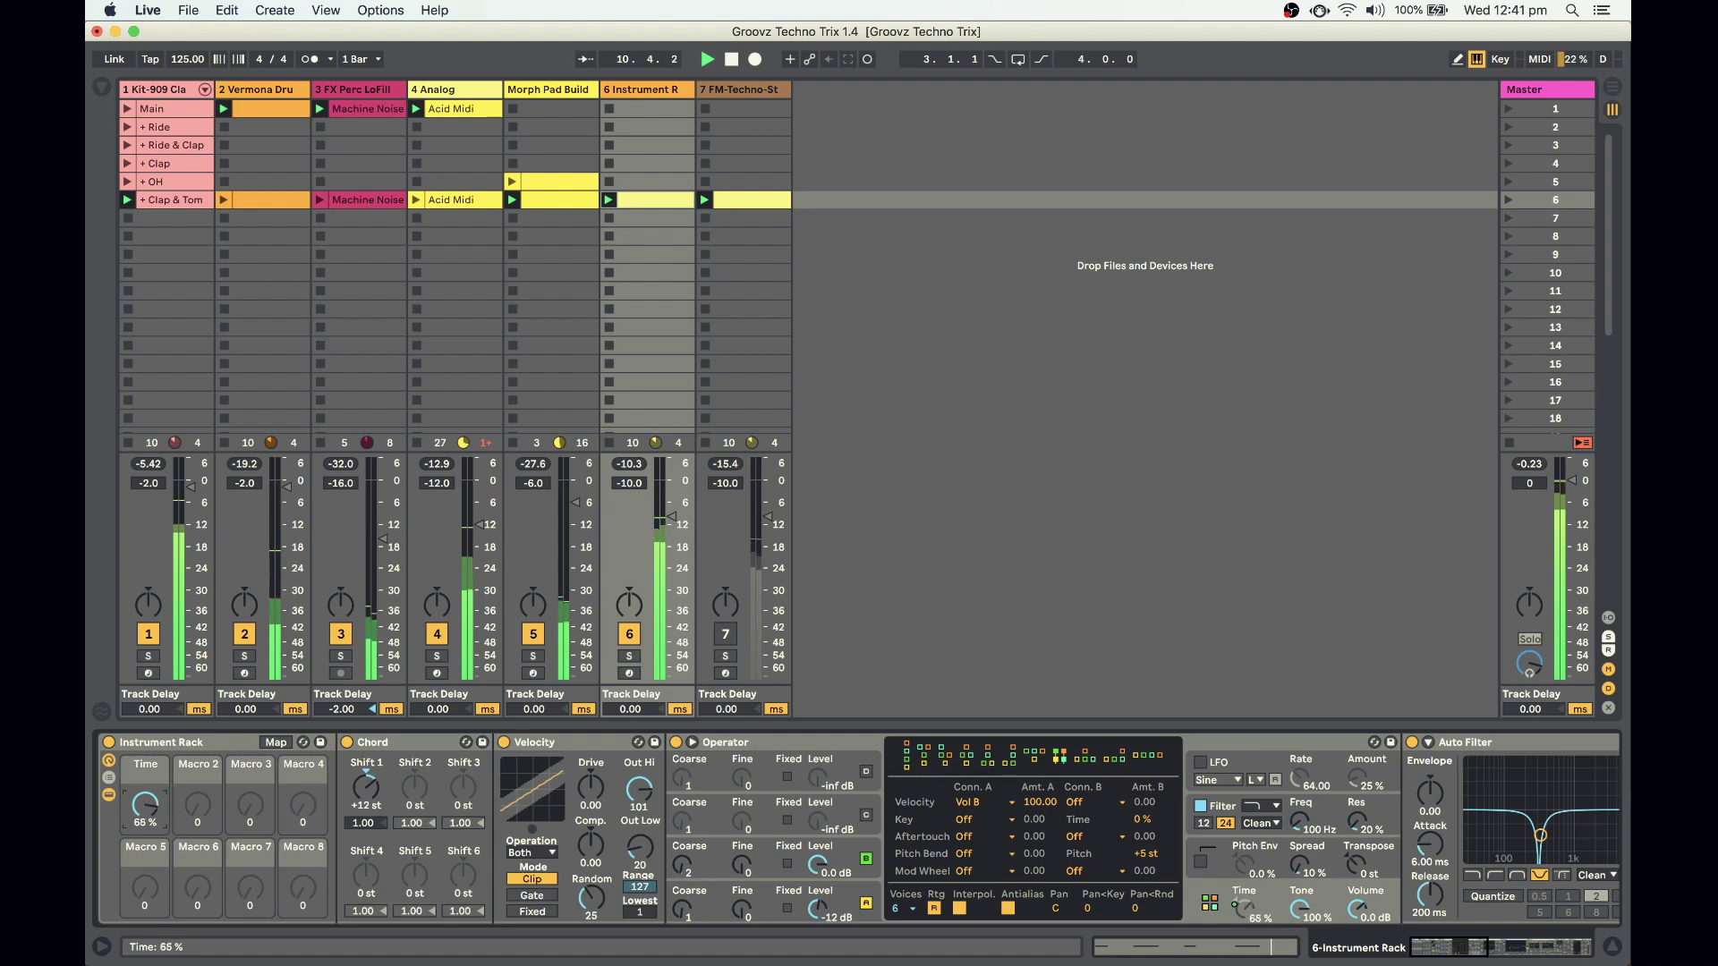